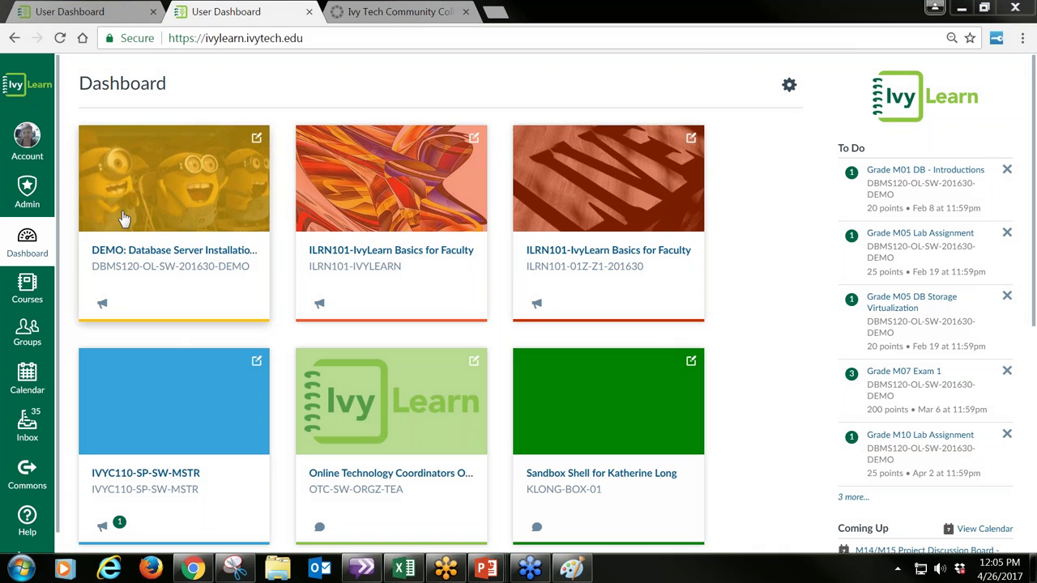
Open the account's profile page and display its profile editing options
click(30, 143)
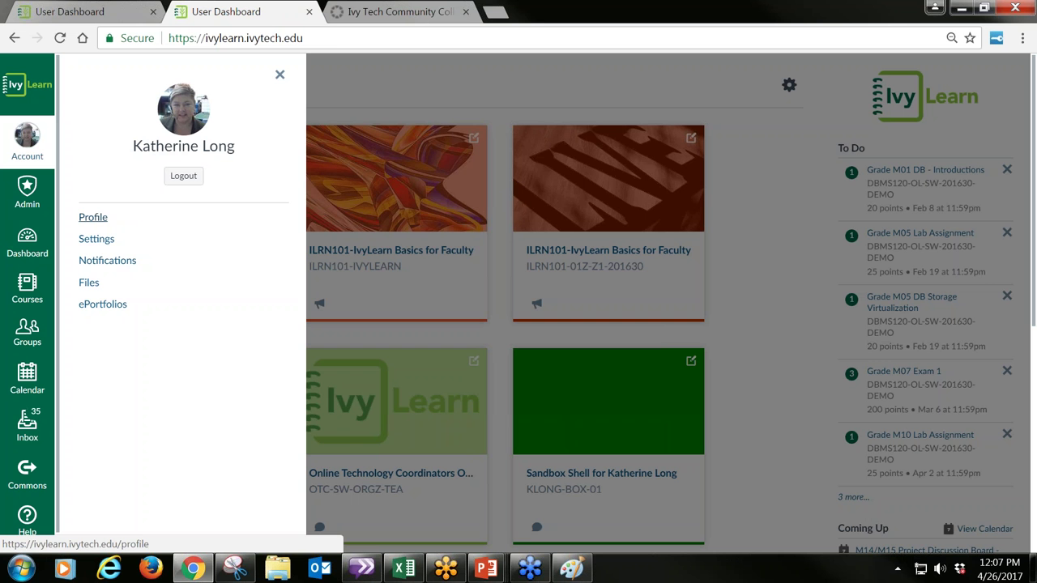
click(92, 217)
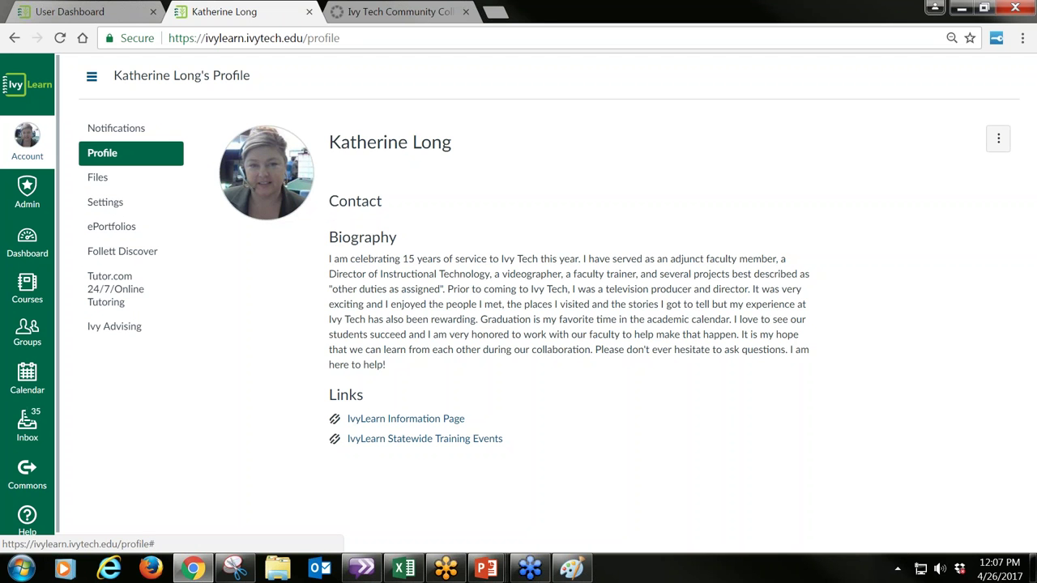
click(998, 139)
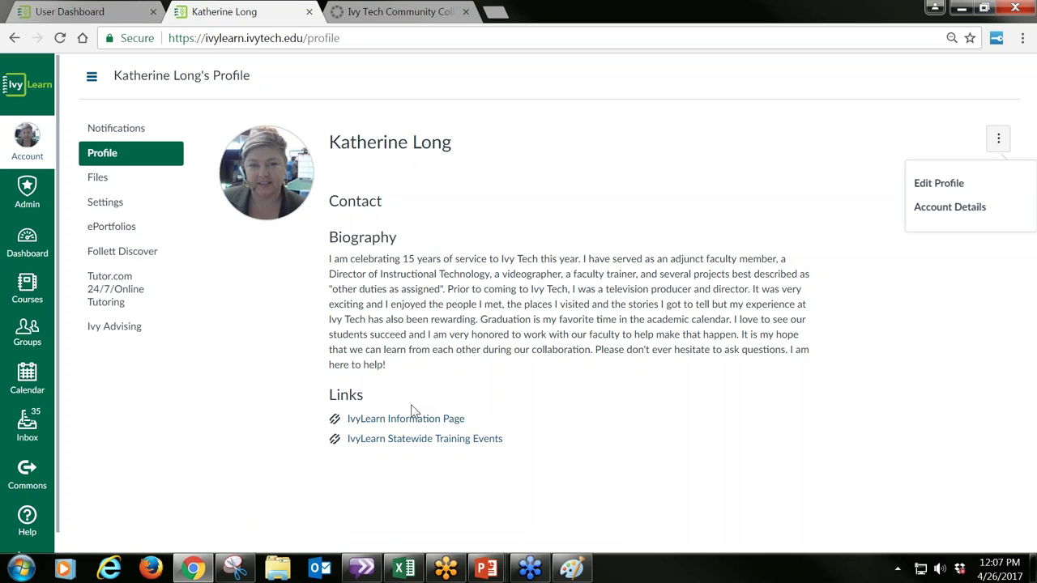
Open the profile picture chooser, close it without choosing a picture, and display the profile editing options again
mouse_move(297, 207)
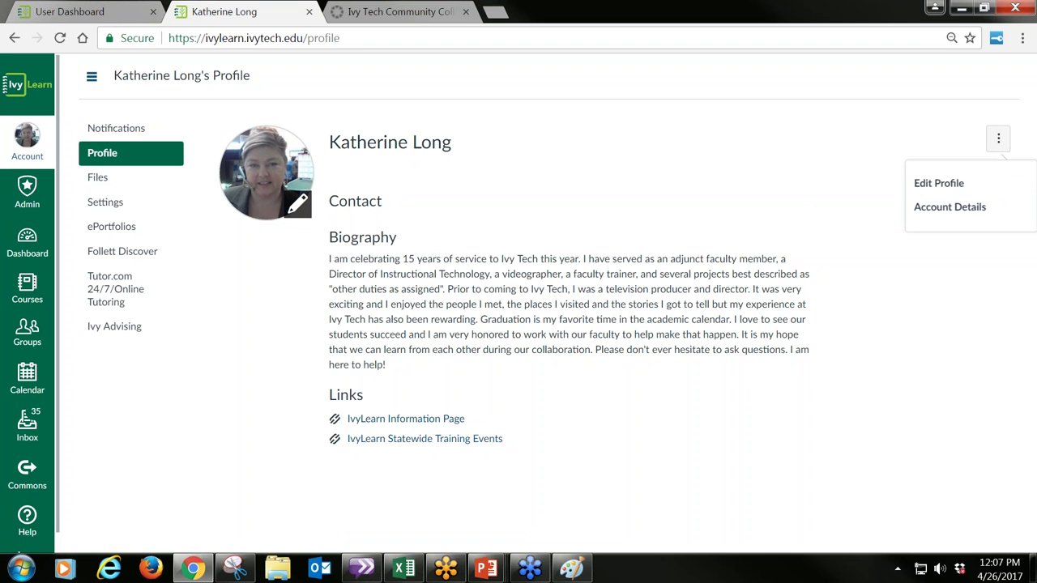
click(288, 186)
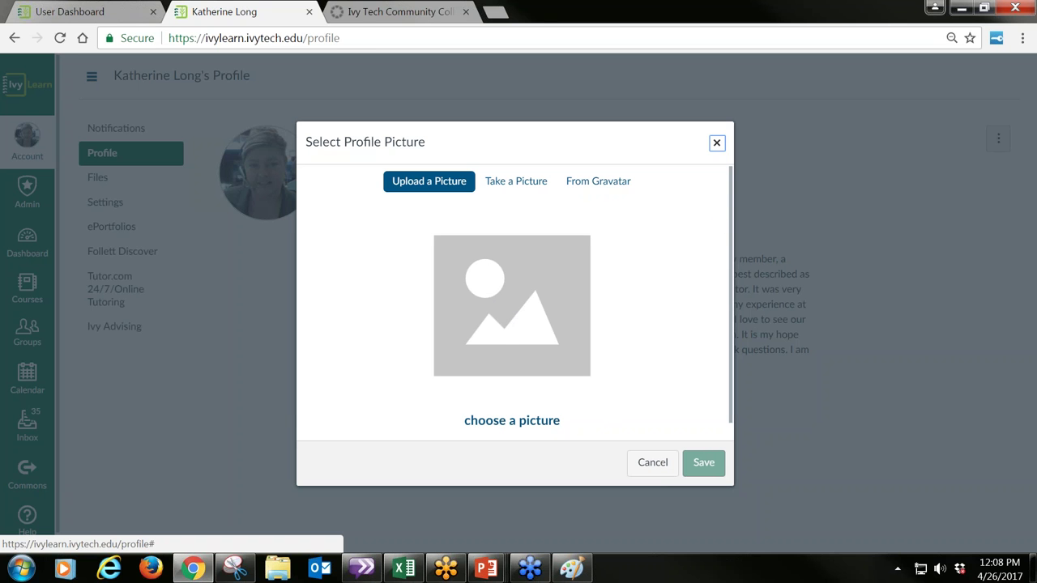
click(716, 144)
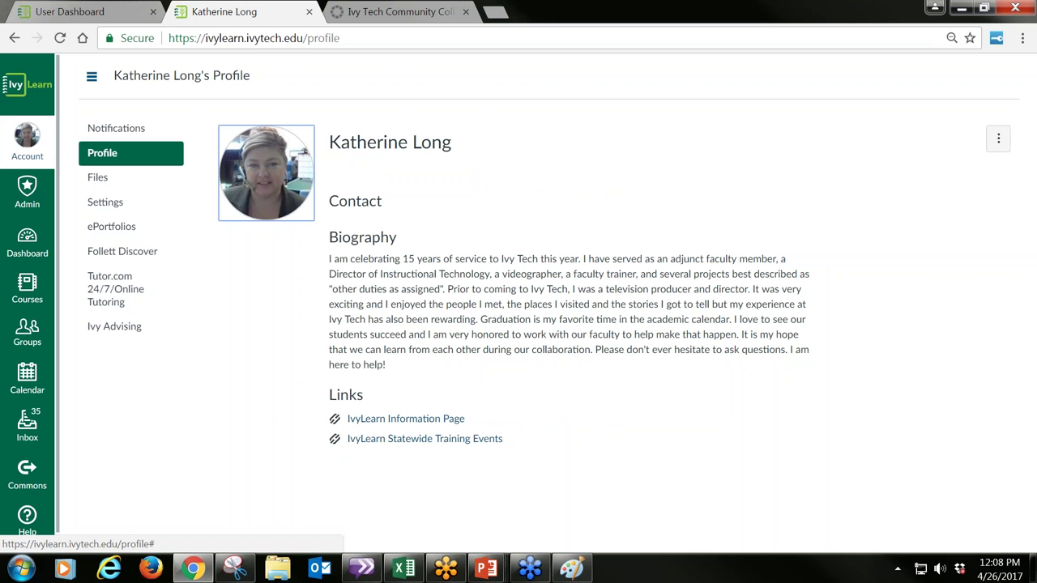
mouse_move(285, 188)
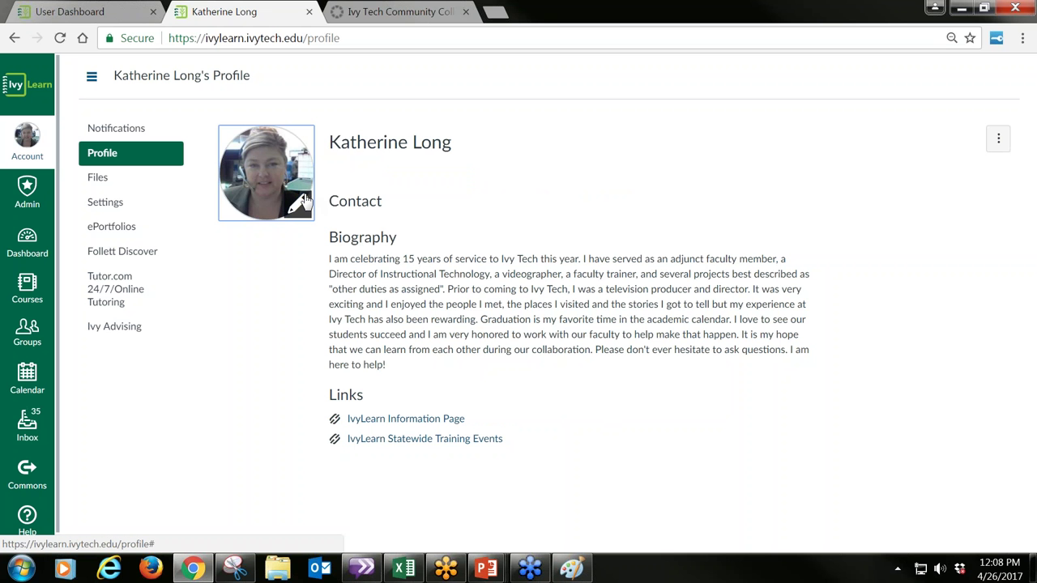
click(998, 138)
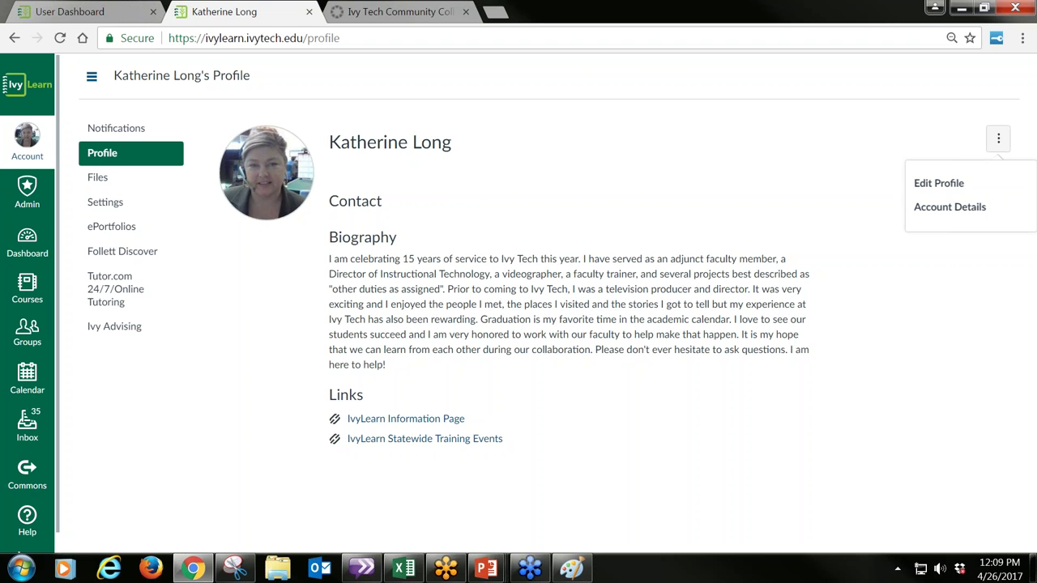
Leave the profile and view the calendar's March 2017 month
click(35, 252)
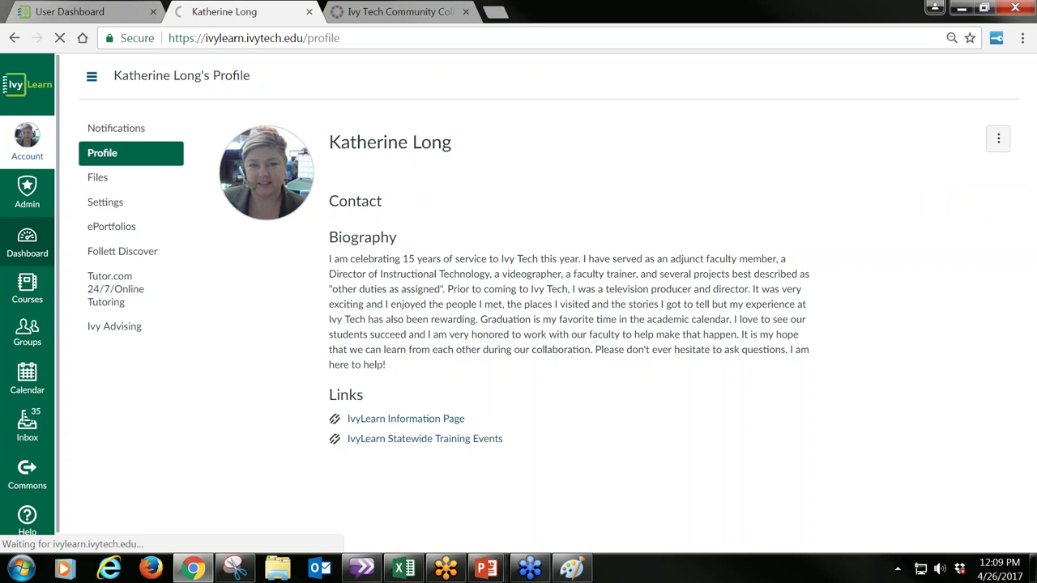
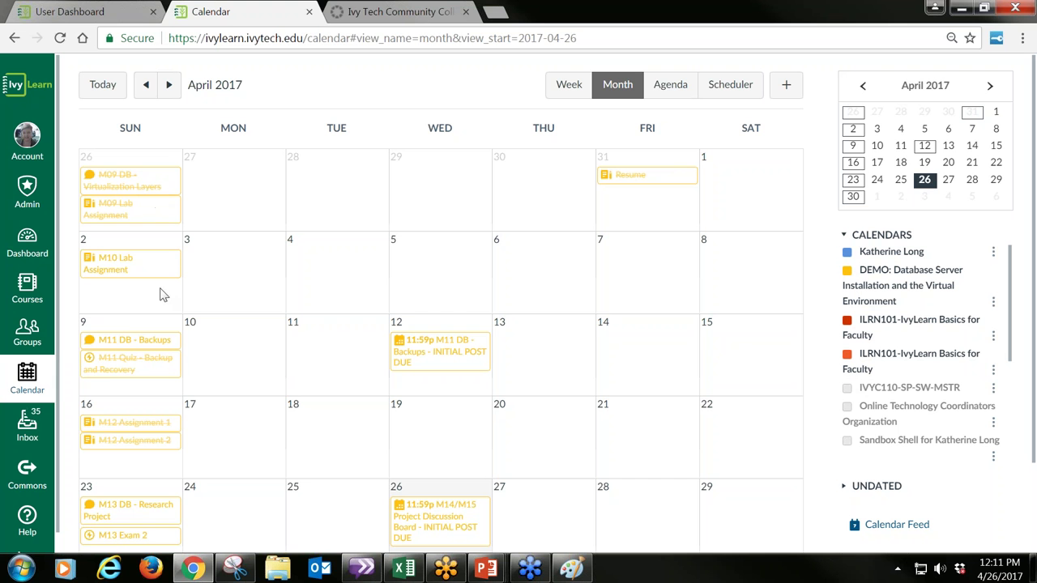
click(147, 85)
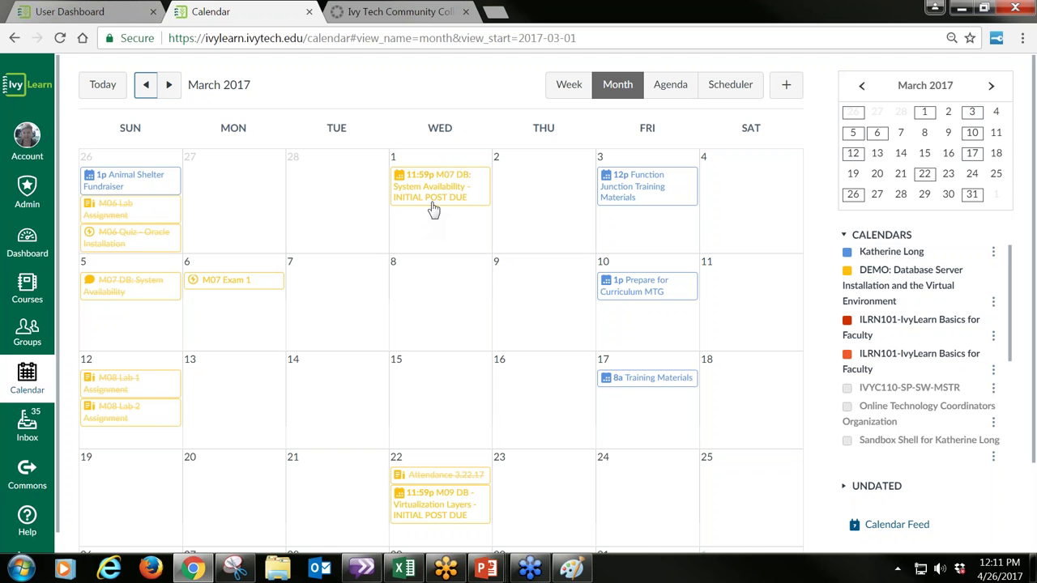
mouse_move(450, 209)
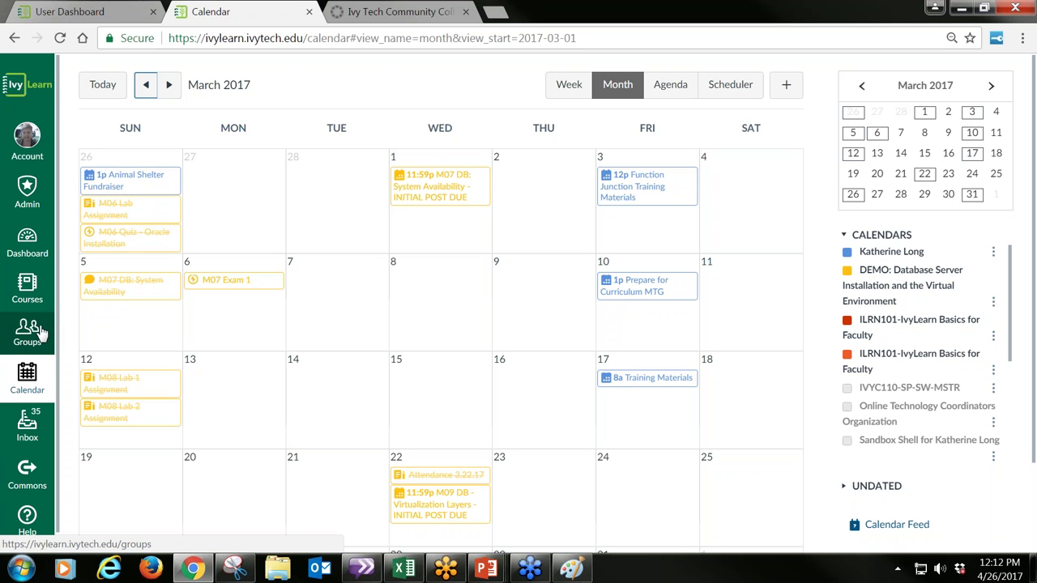
Return to the dashboard and change the sandbox course card's colour to pink, #F06291
click(30, 253)
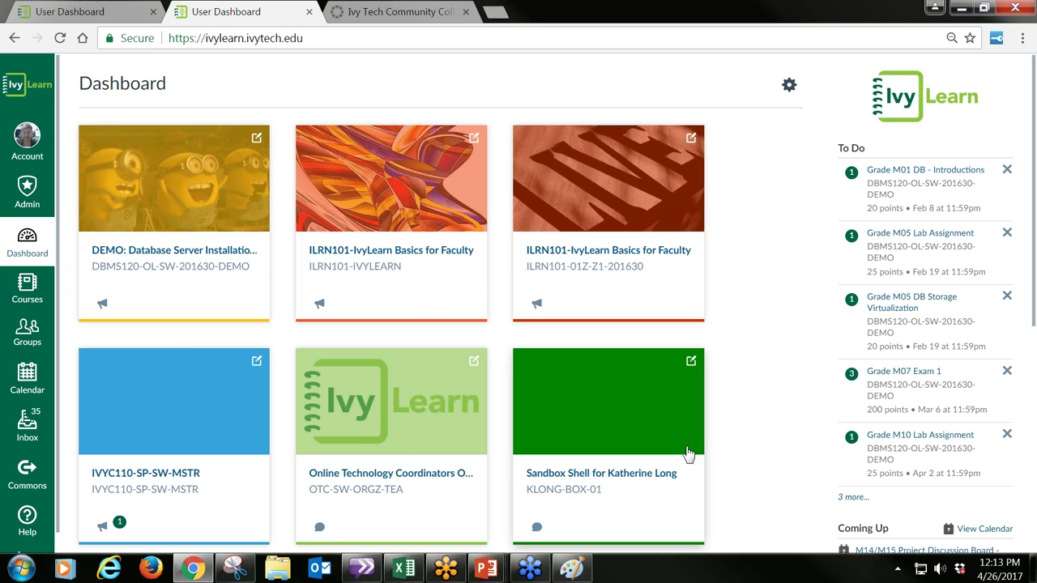
click(691, 363)
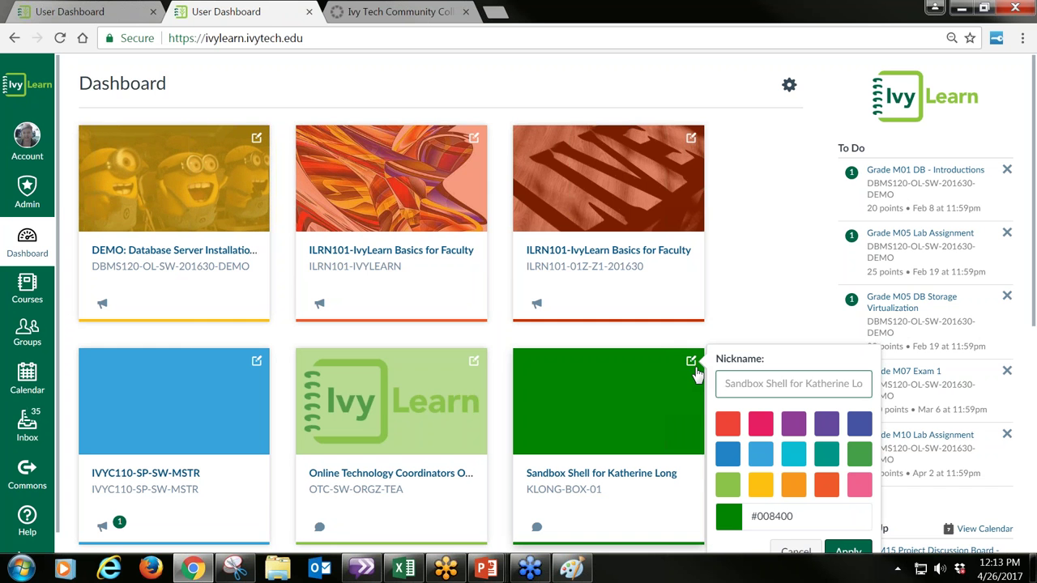
click(859, 491)
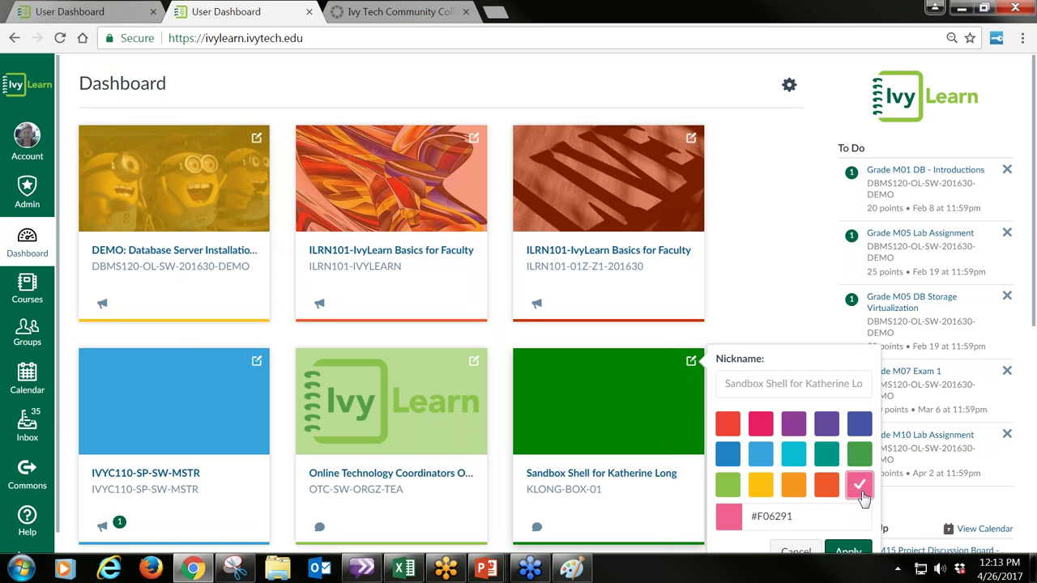
scroll(862, 496, down, 1)
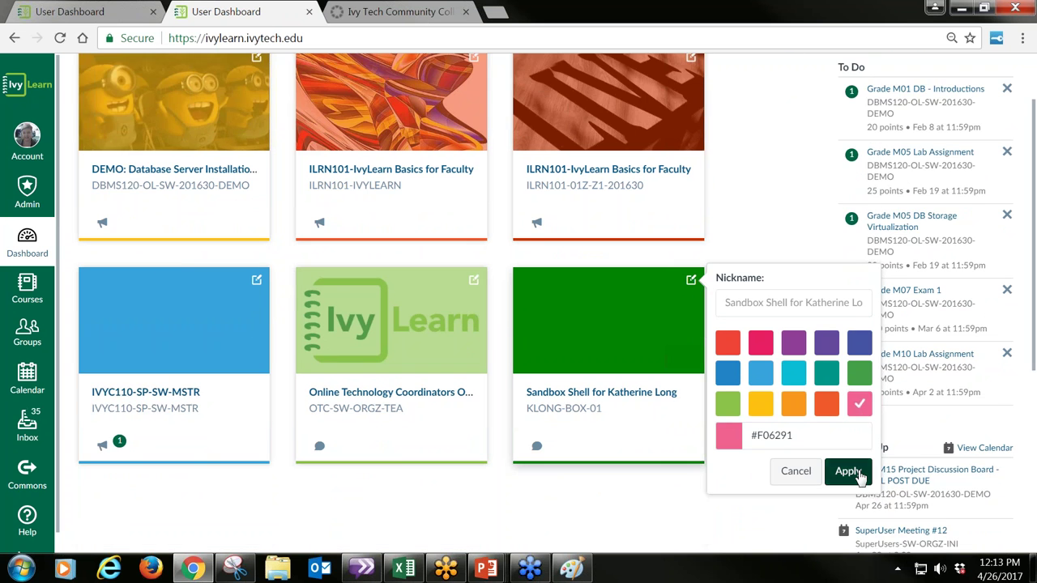
click(847, 472)
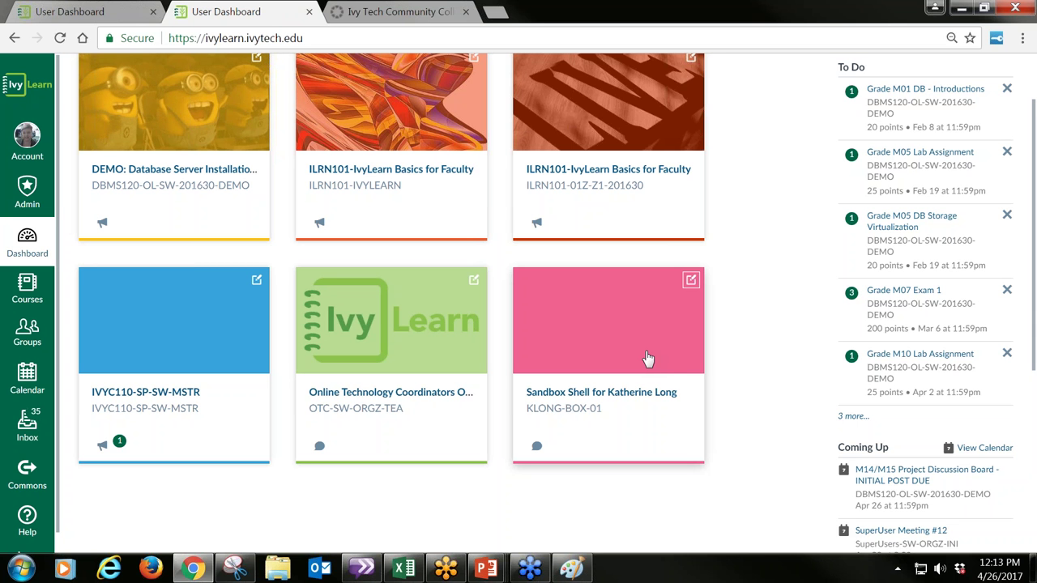
Enter "ENGL111- online" as the nickname for the sandbox course card
click(690, 280)
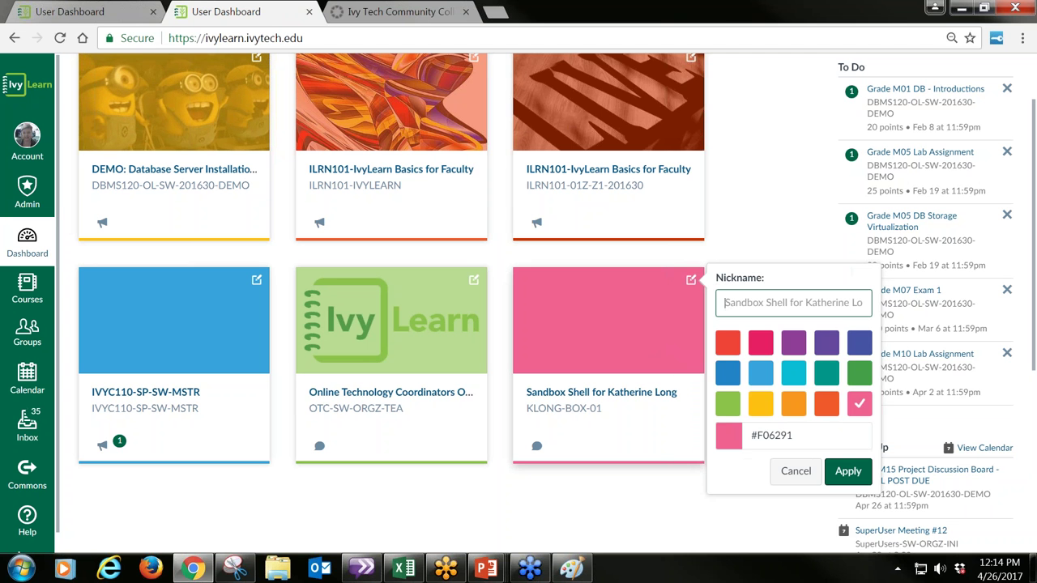
click(752, 301)
text(ENGL111- online)
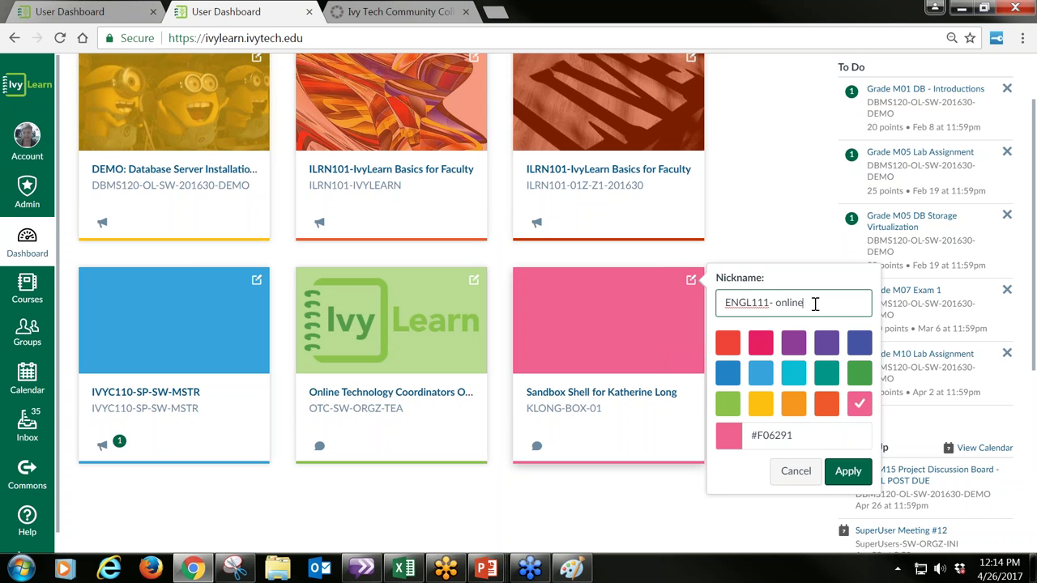
Replace "online" in the sandbox card's nickname with "T, TH"
drag(782, 299, 826, 302)
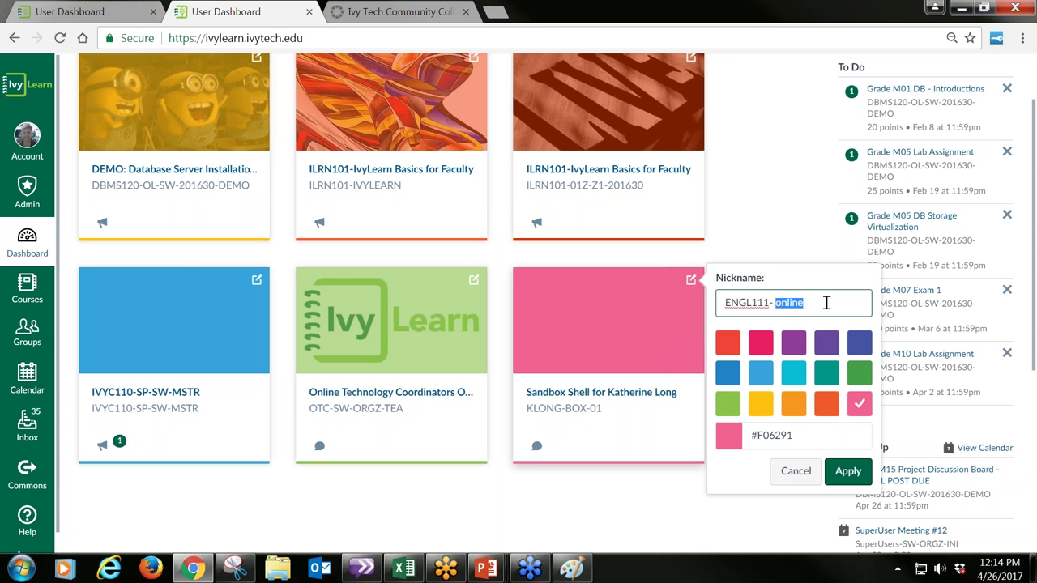
text(T, t)
key(BackSpace)
text(TH)
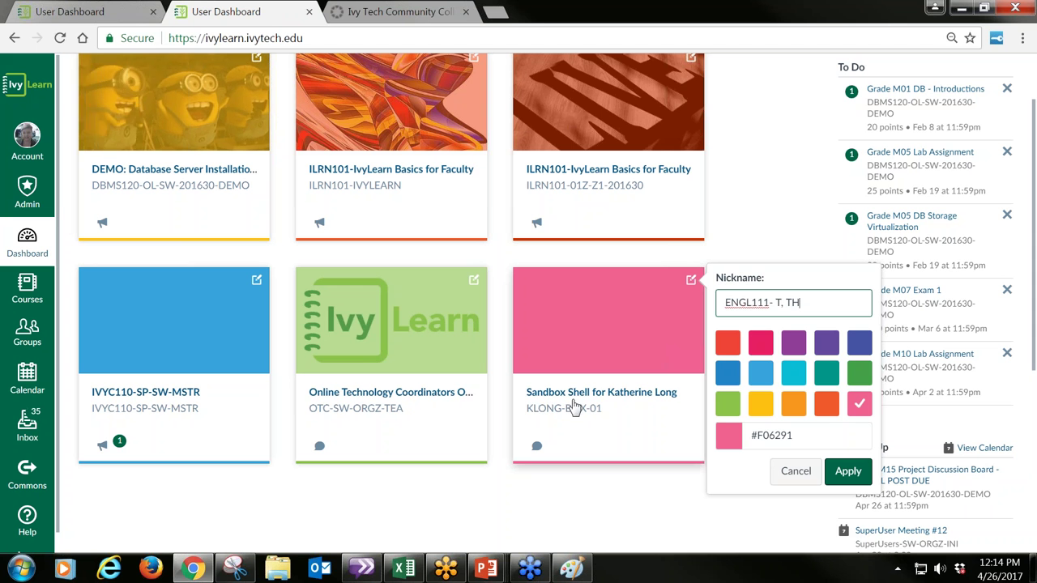
drag(525, 413, 604, 419)
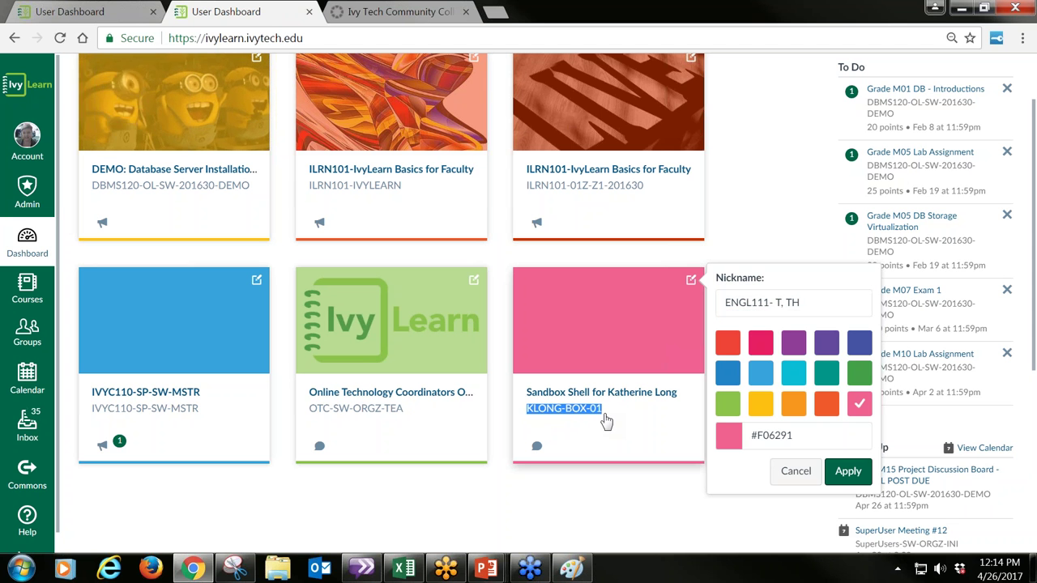
click(606, 420)
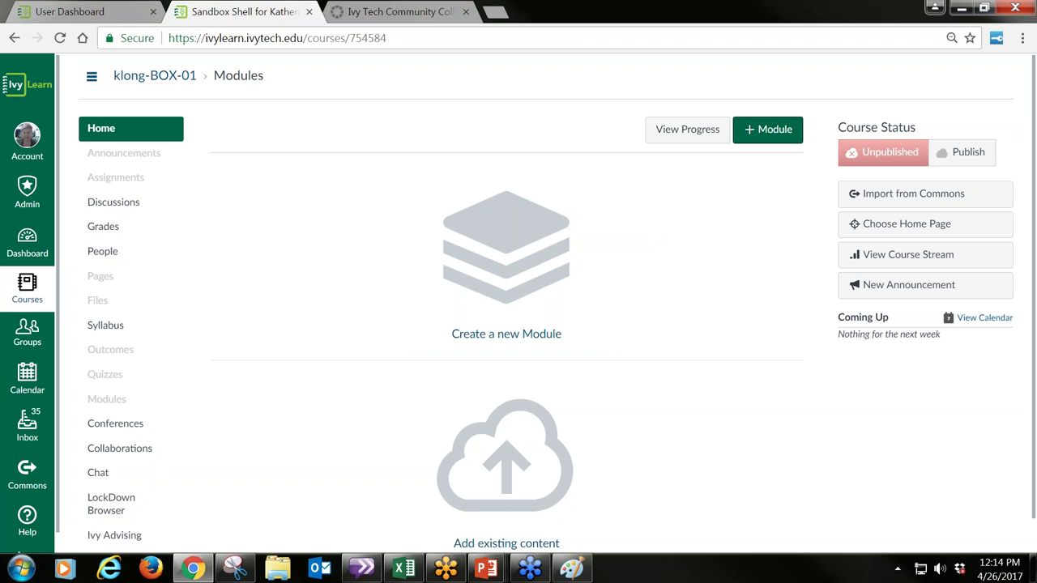
click(25, 245)
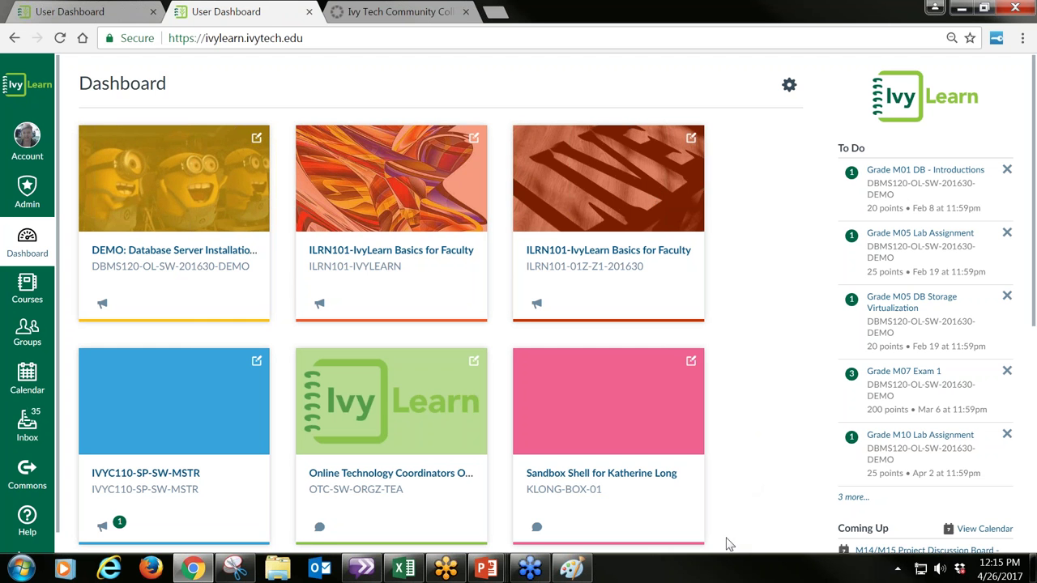
Open the settings of the sandbox course from its dashboard card
click(643, 473)
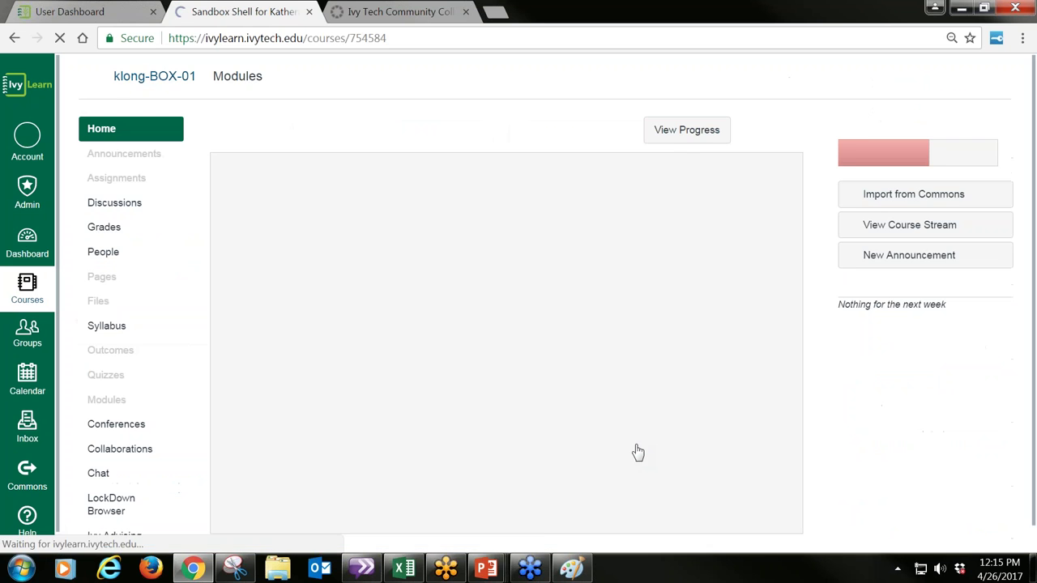
scroll(206, 381, down, 2)
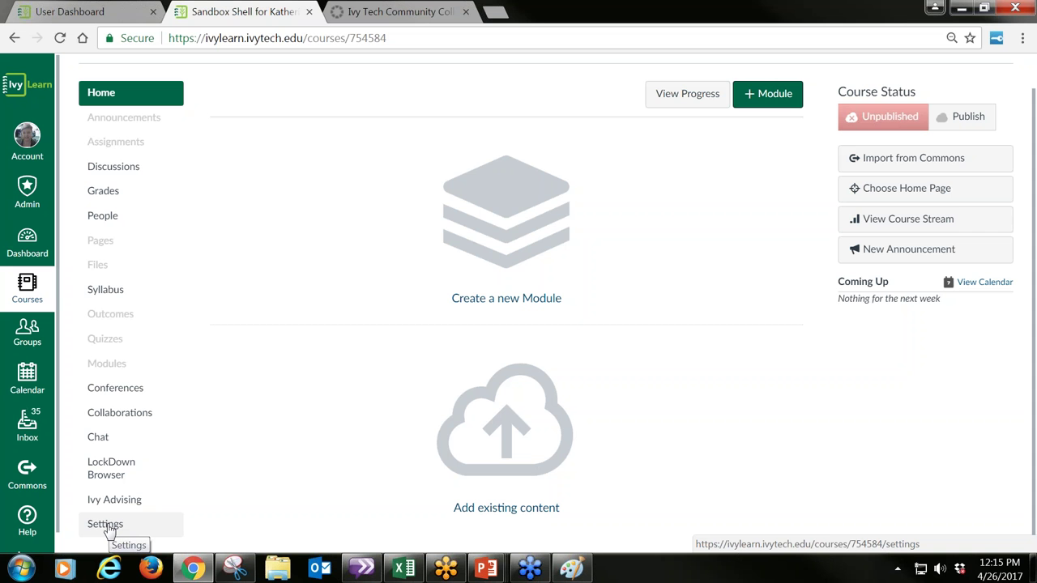
click(107, 527)
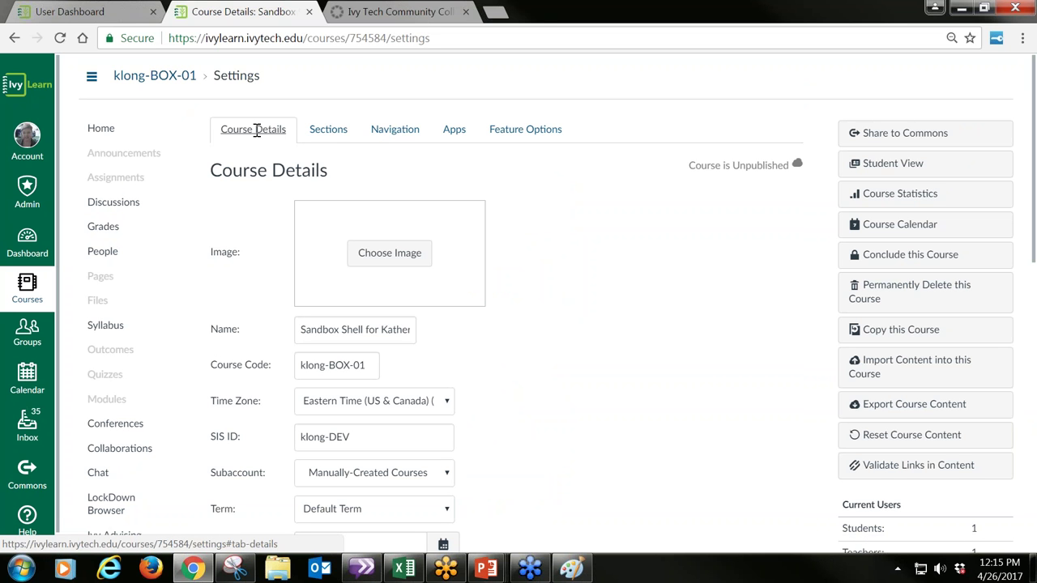
Start choosing a course image and search Flickr for "fishing"
click(387, 259)
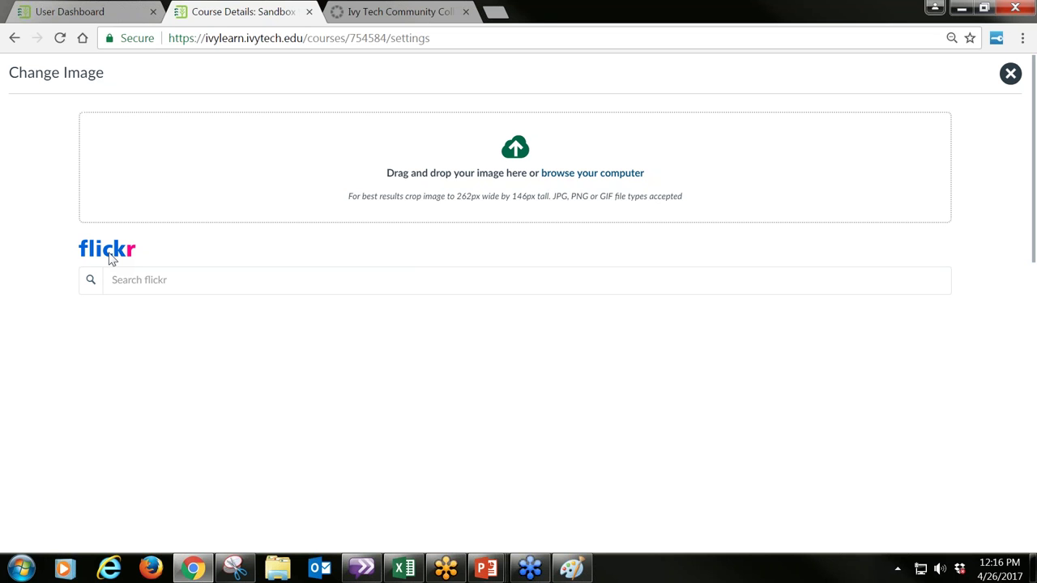
click(117, 280)
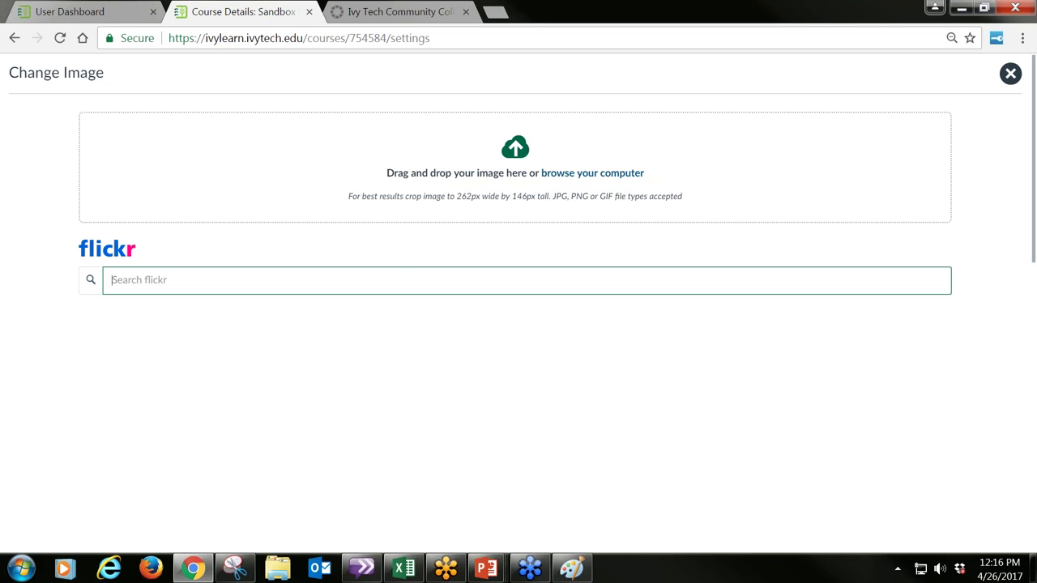
text(f)
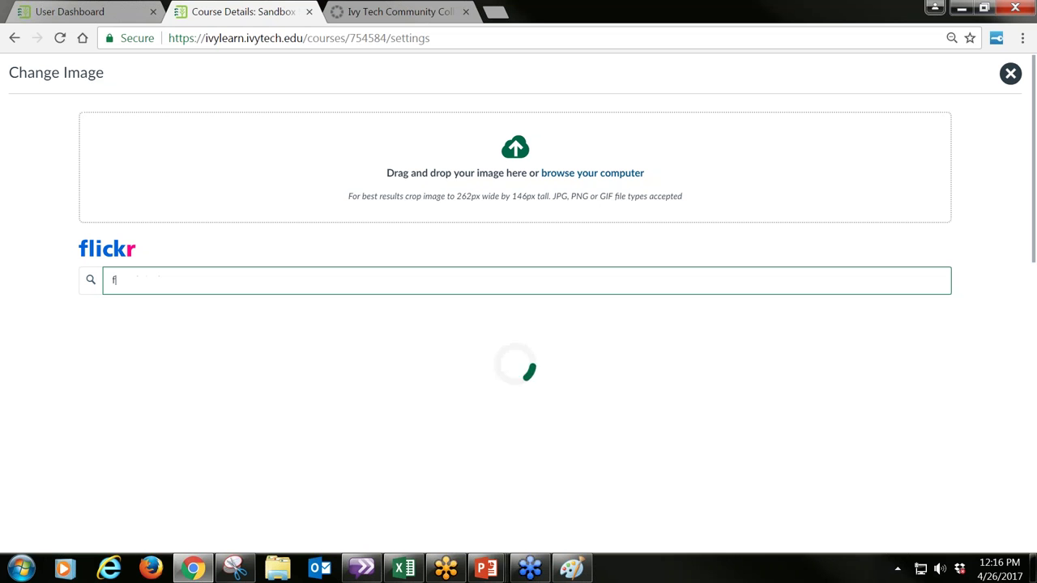
text(ishing)
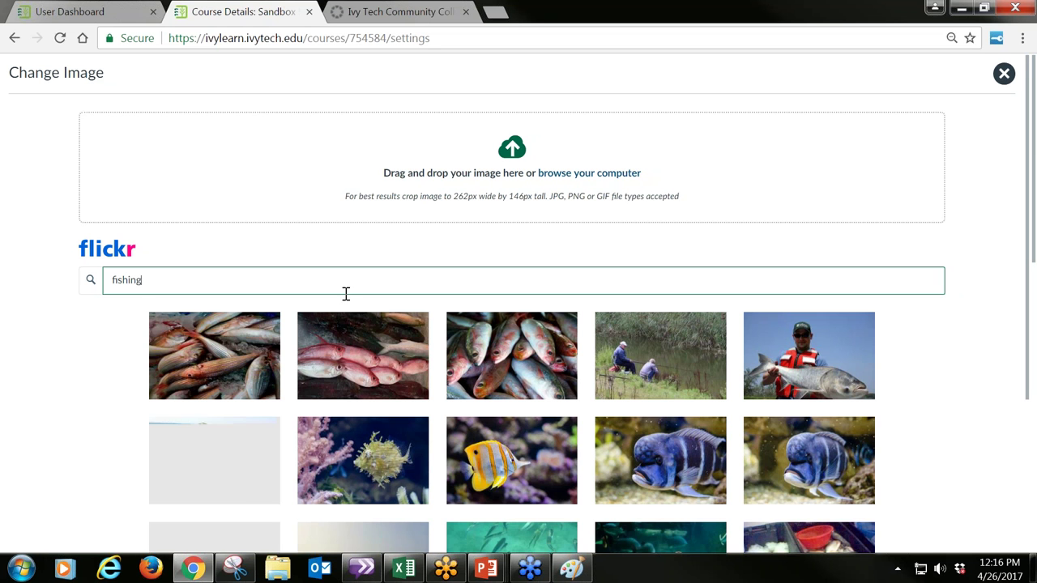
Choose the yellow-and-white striped fish photo from the Flickr results as the course image and update the course details
scroll(341, 294, down, 1)
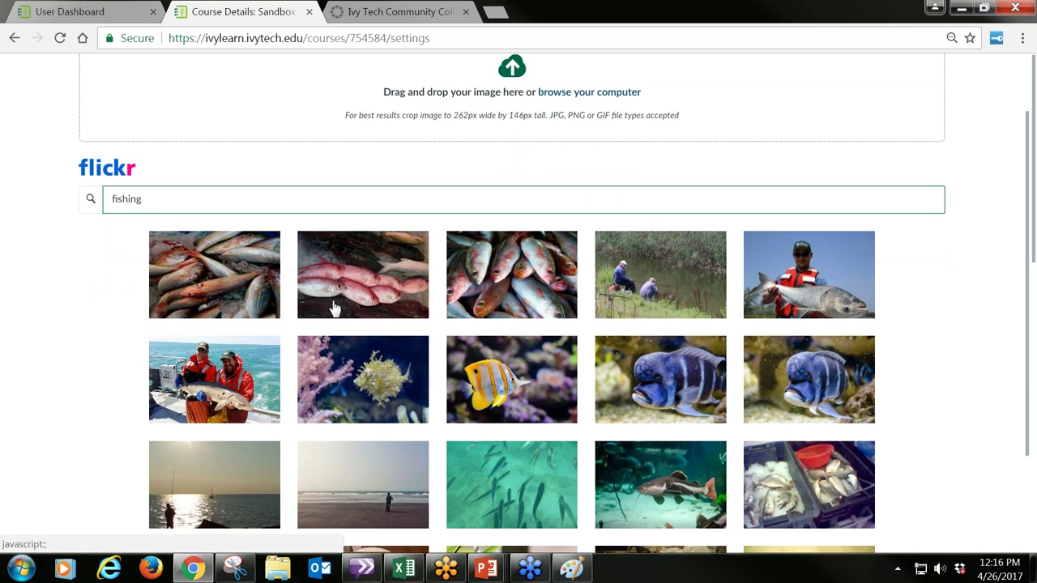
scroll(331, 312, down, 1)
scroll(332, 313, down, 1)
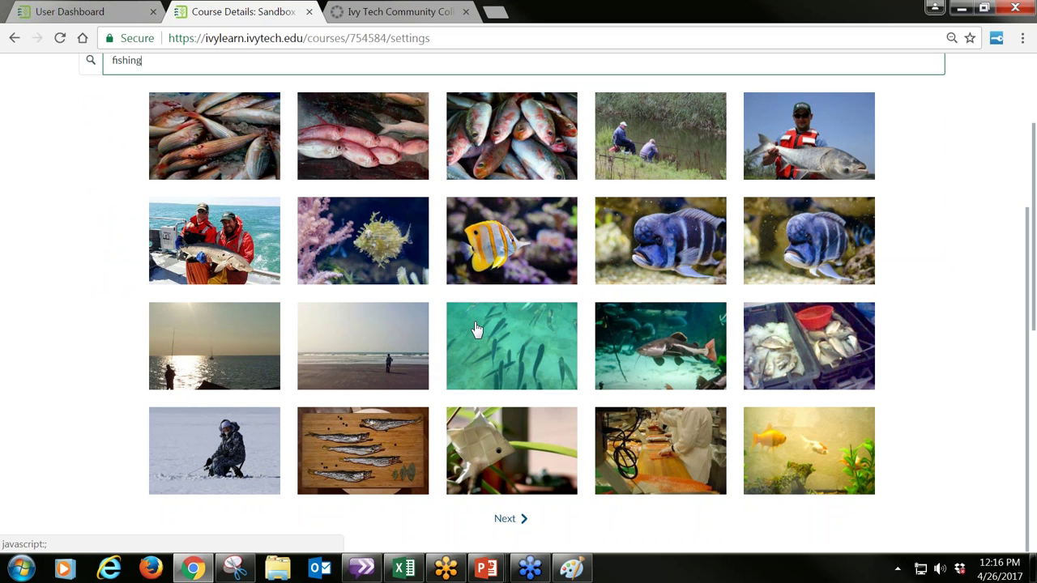
click(507, 264)
scroll(509, 257, up, 2)
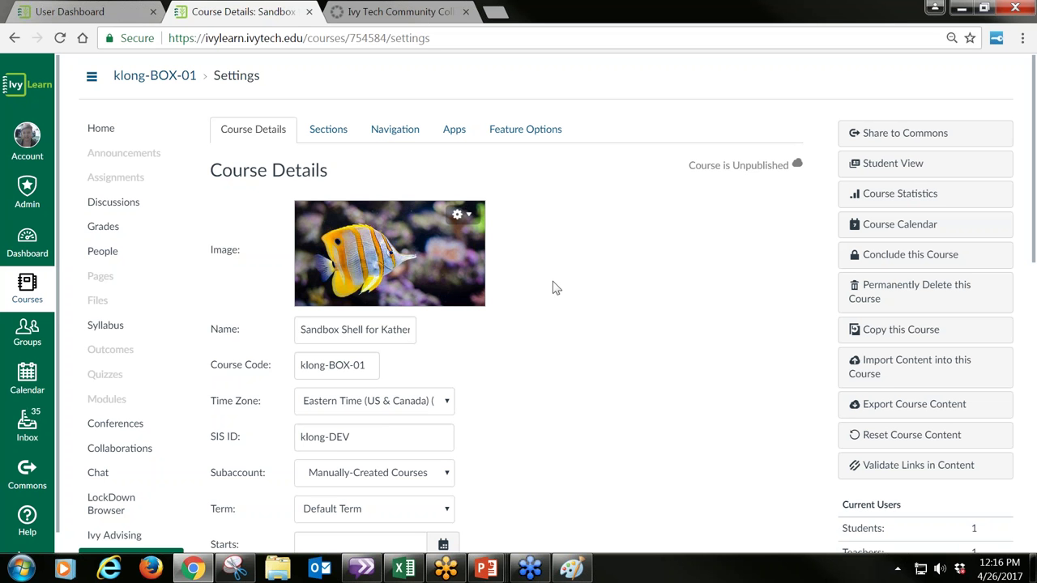
scroll(641, 321, down, 8)
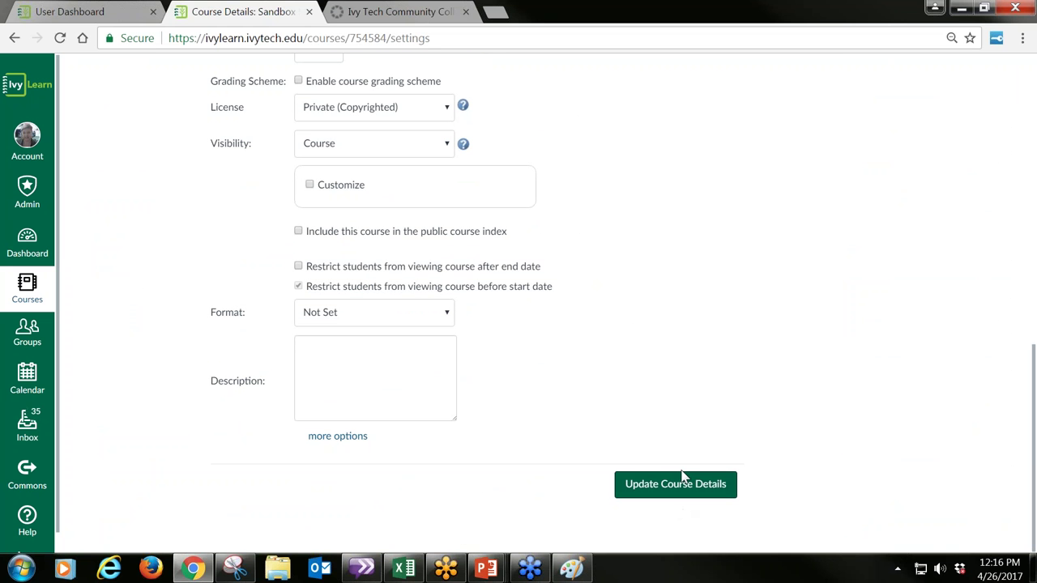
click(685, 481)
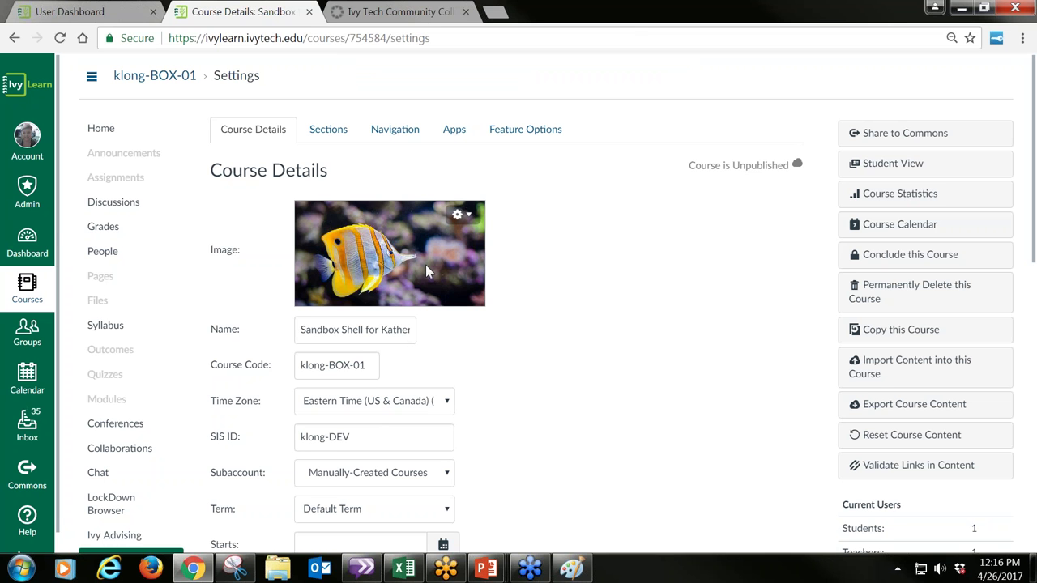
Return to the dashboard, reopen the sandbox course's settings from its card and remove the fish course image
click(35, 246)
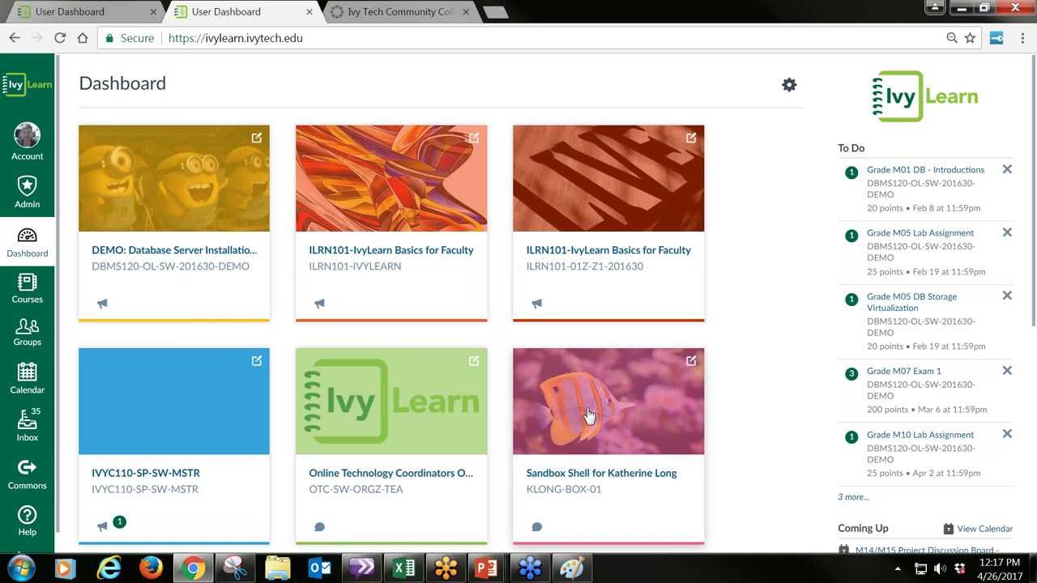
scroll(624, 473, down, 1)
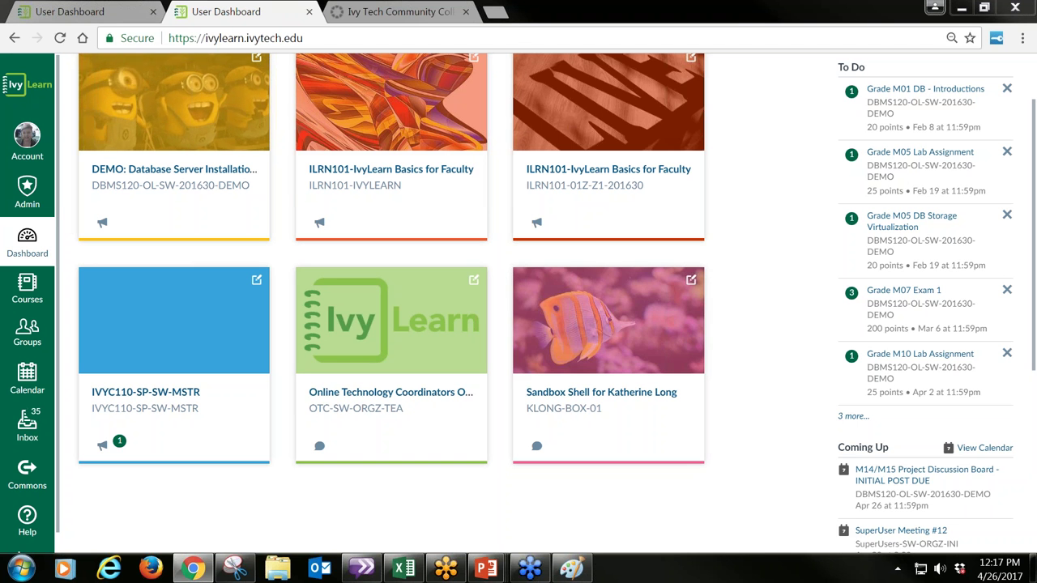
click(612, 331)
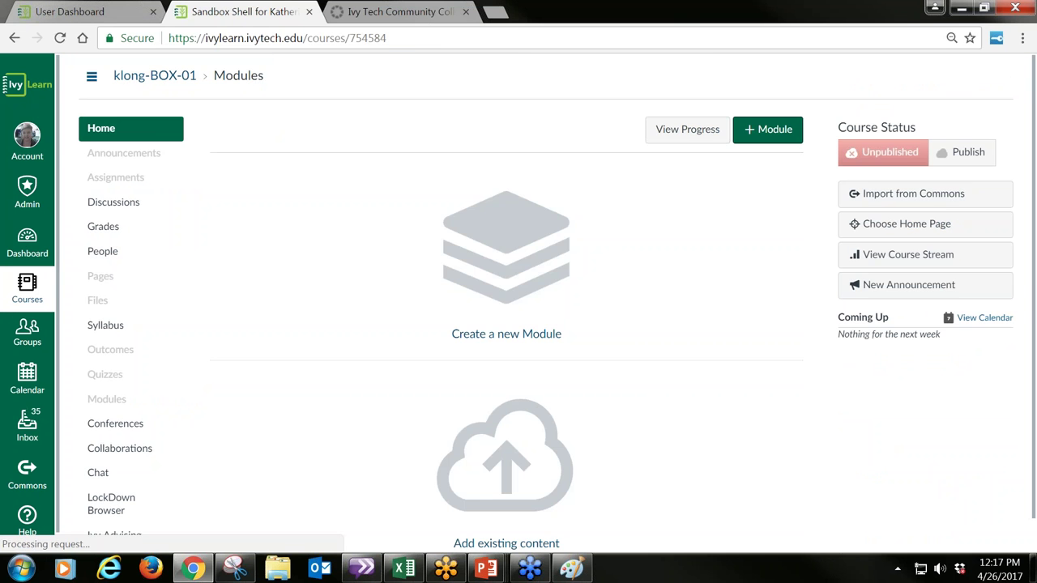
scroll(202, 341, down, 1)
click(105, 526)
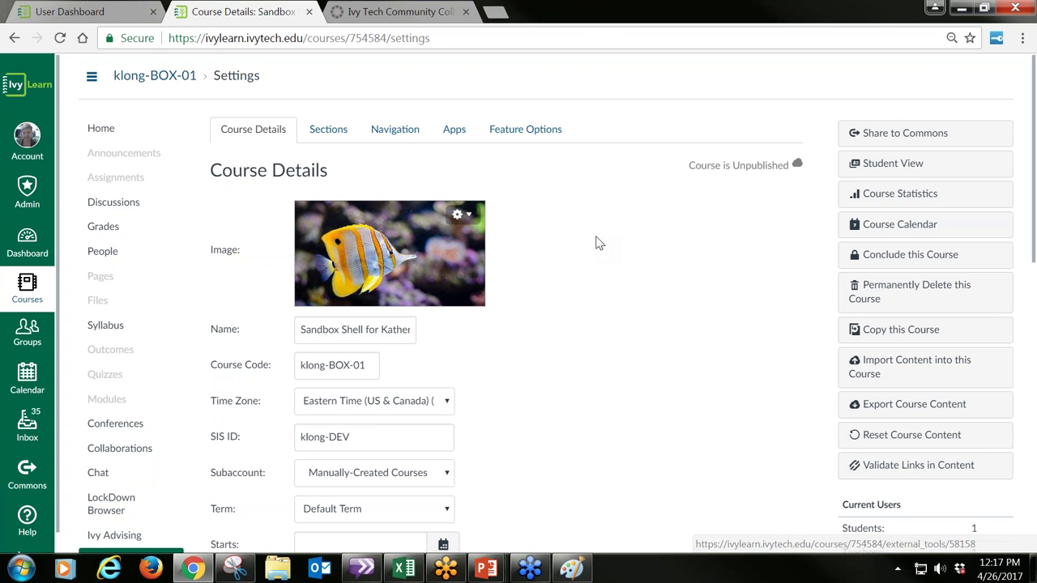
click(473, 220)
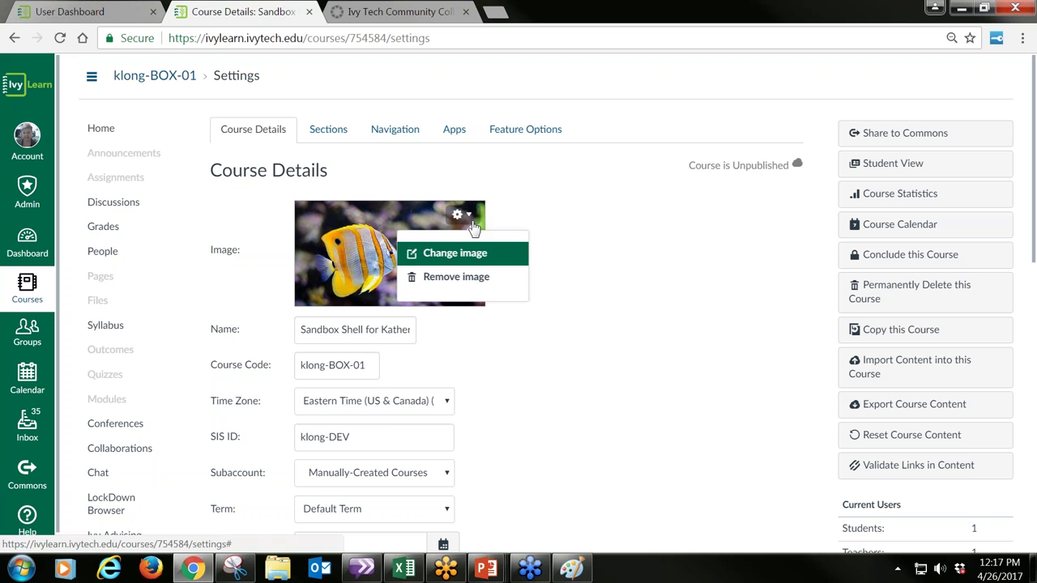
click(472, 284)
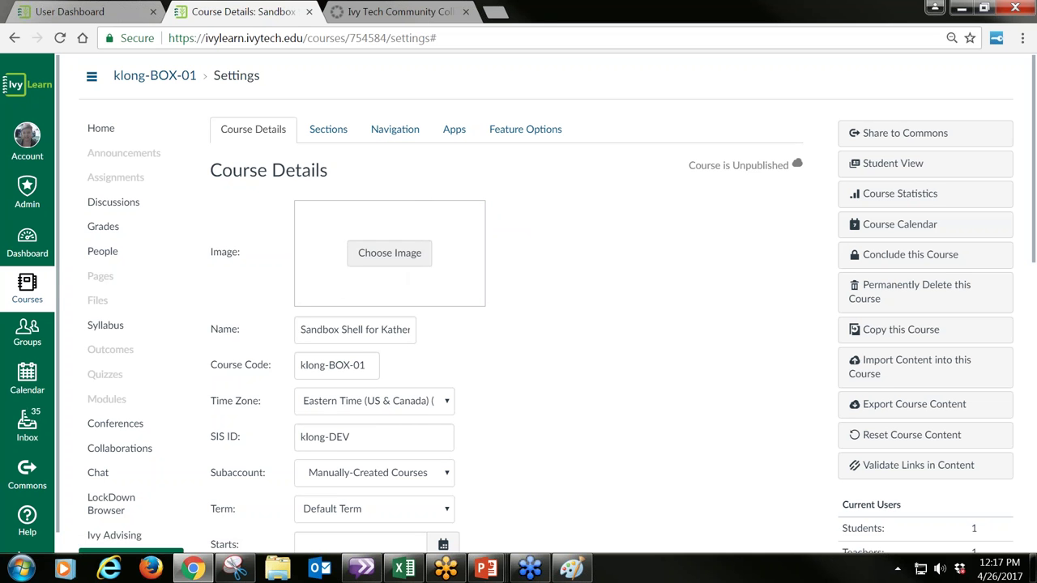
Open giphy.com in a new browser tab and browse its trending GIFs
click(494, 11)
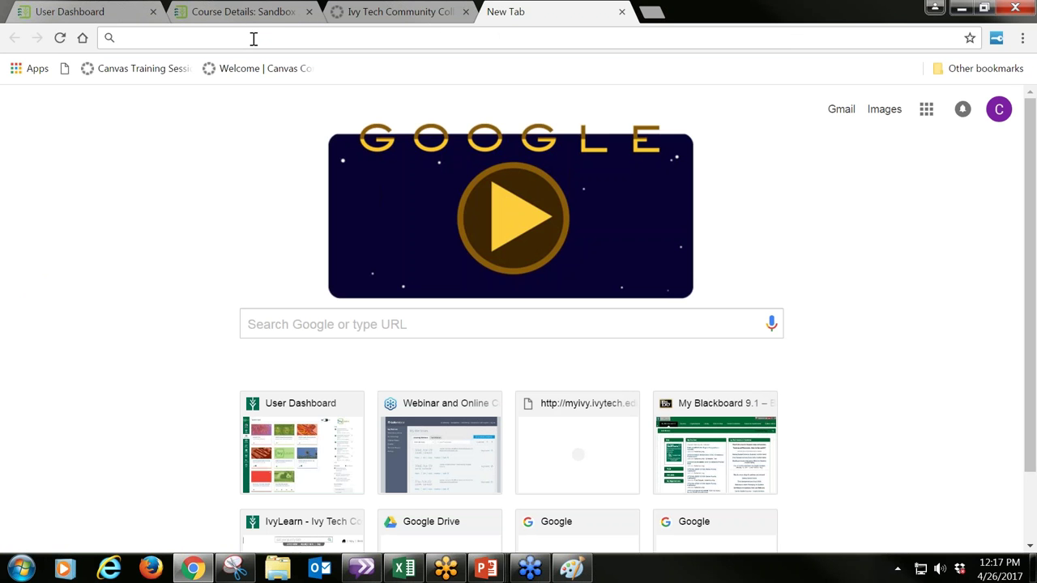
text(gi)
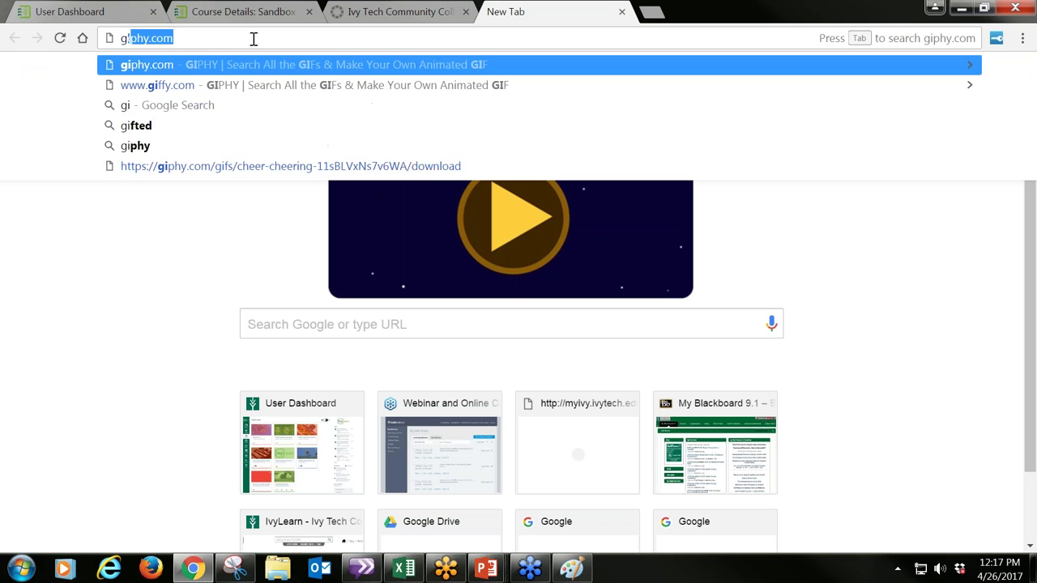
text(phy.com)
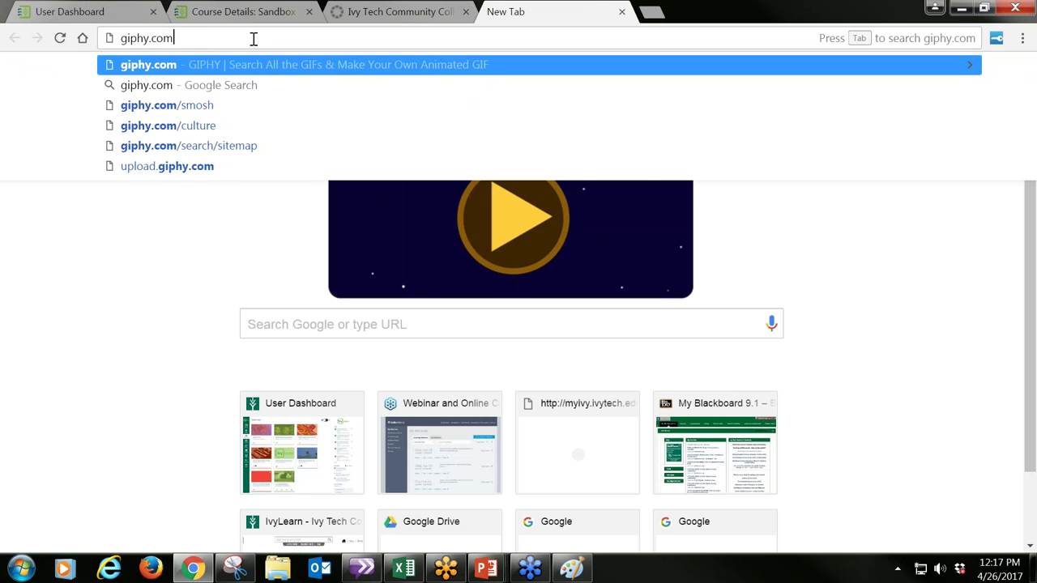
key(Return)
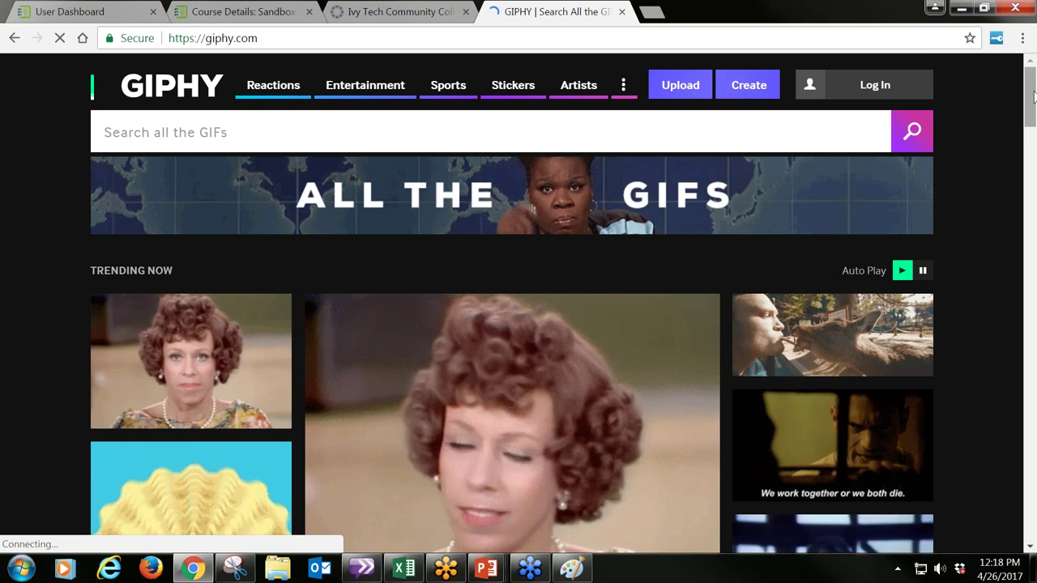
scroll(1031, 113, down, 2)
scroll(320, 438, down, 2)
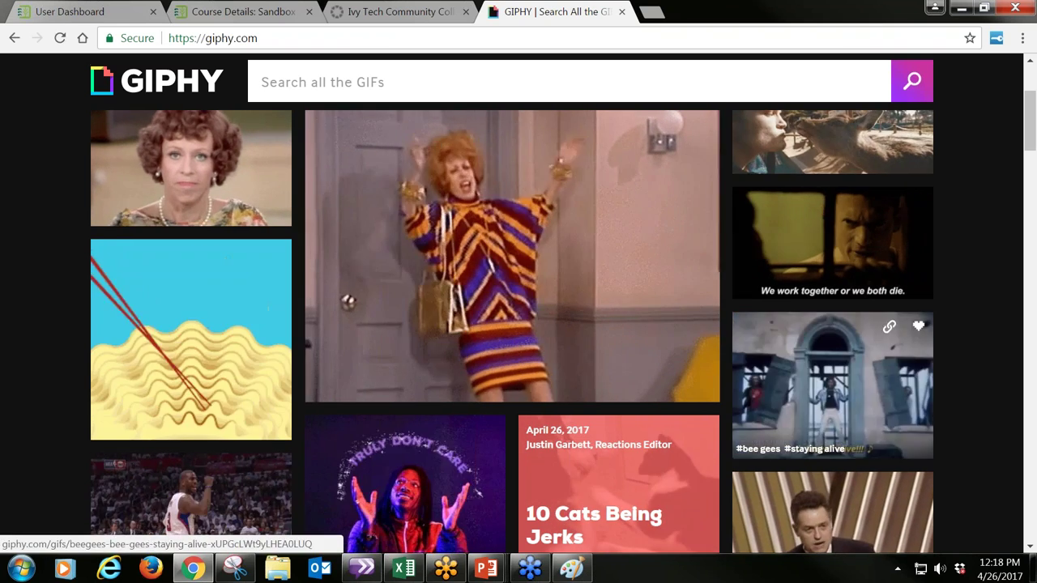
scroll(1031, 122, up, 3)
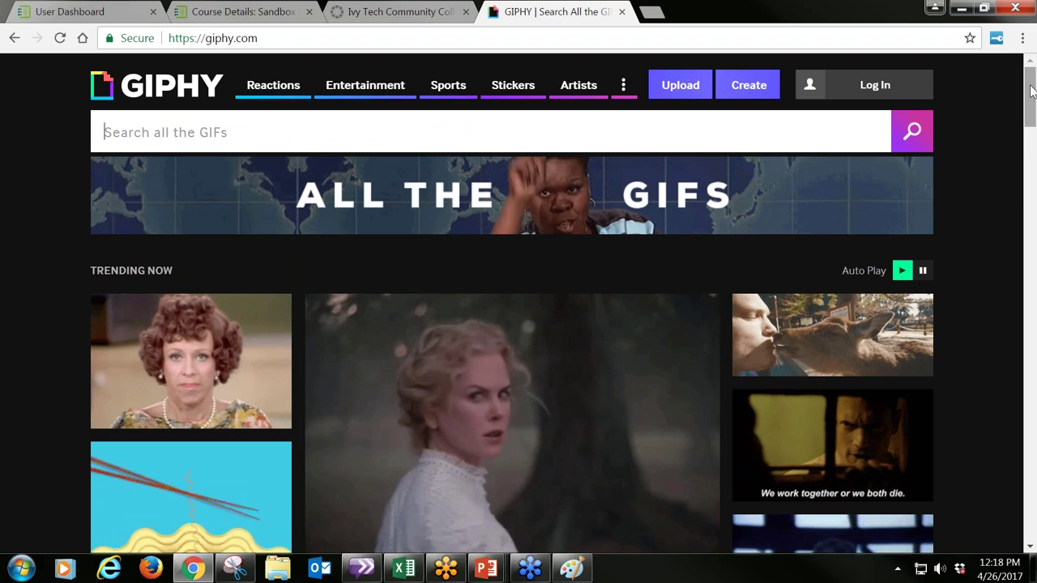
Search GIPHY for "minions"
click(772, 125)
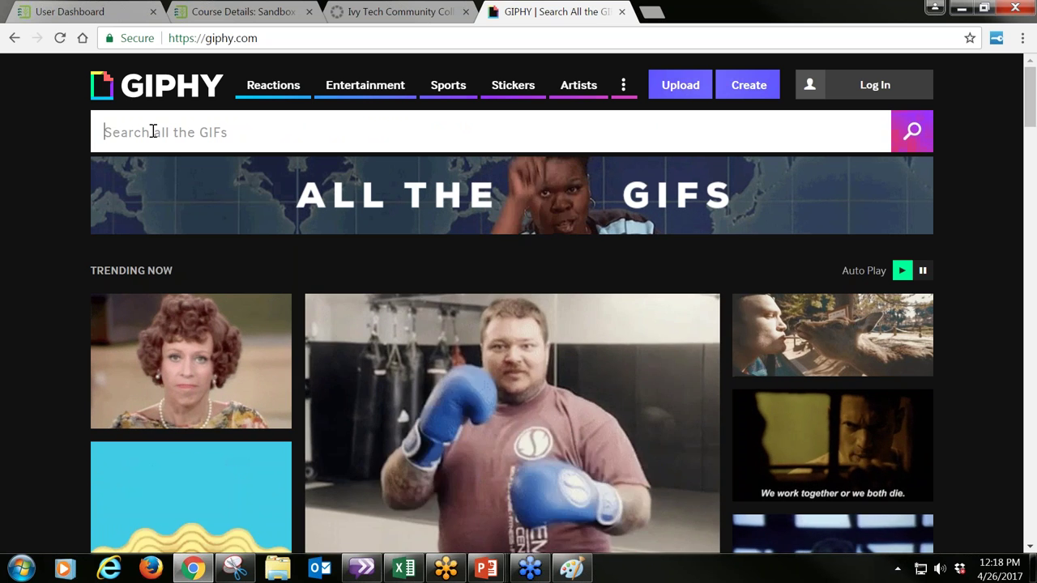
text(mini)
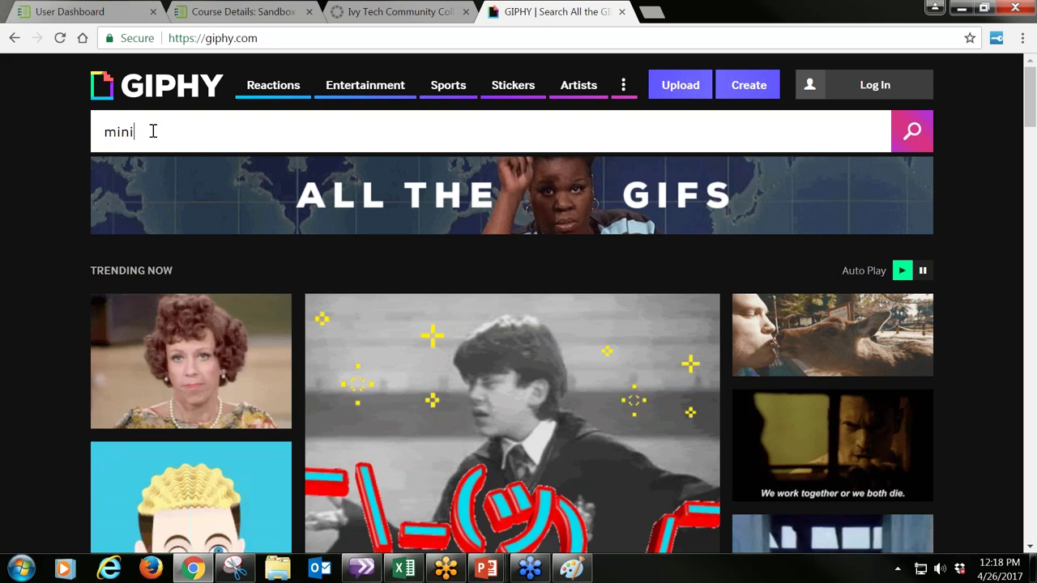
text(ons)
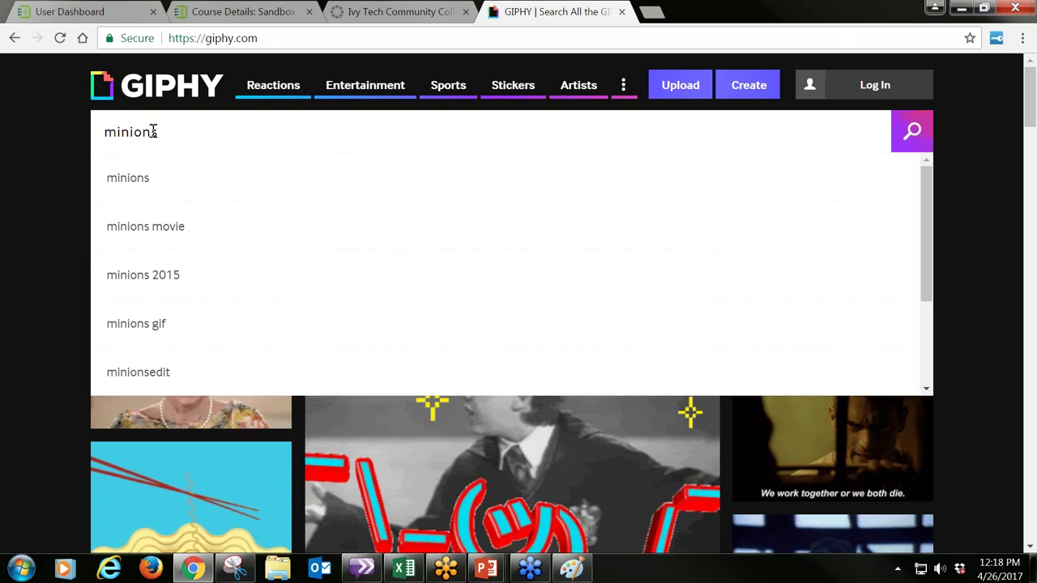
key(Return)
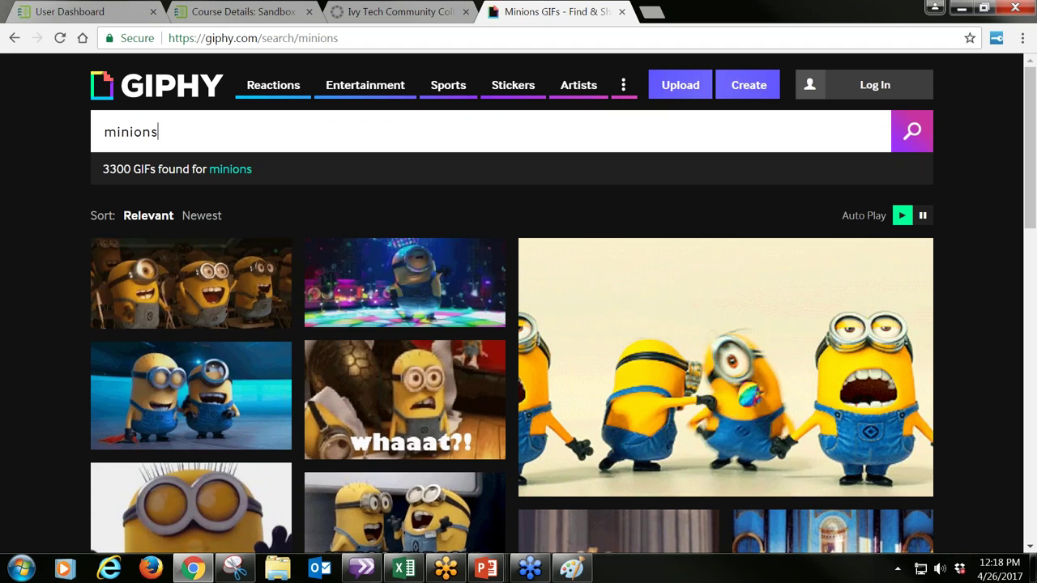
Open the GIF of two laughing minions on a blue background and download its Small version
mouse_move(182, 294)
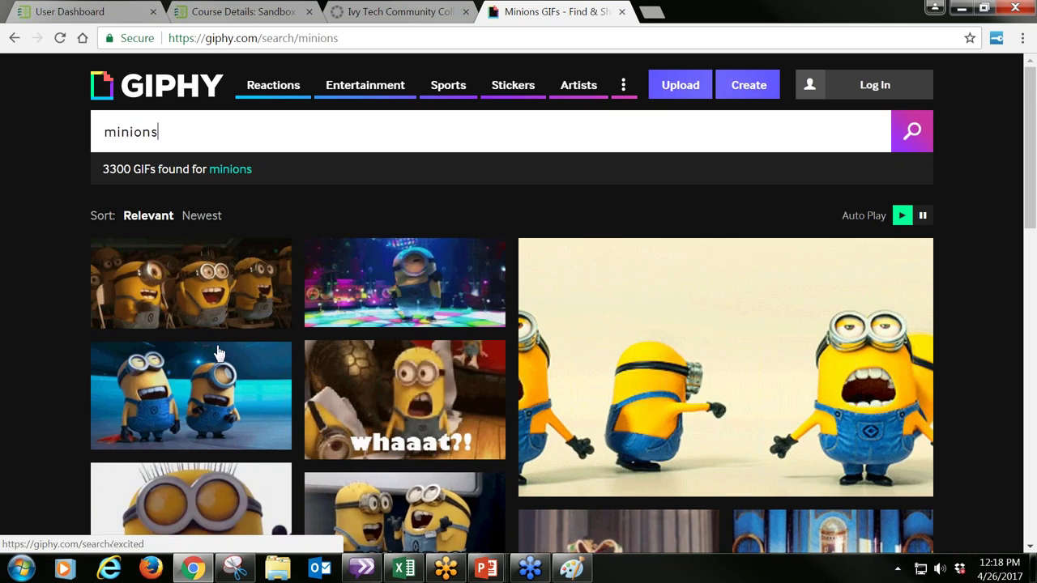
scroll(227, 350, down, 1)
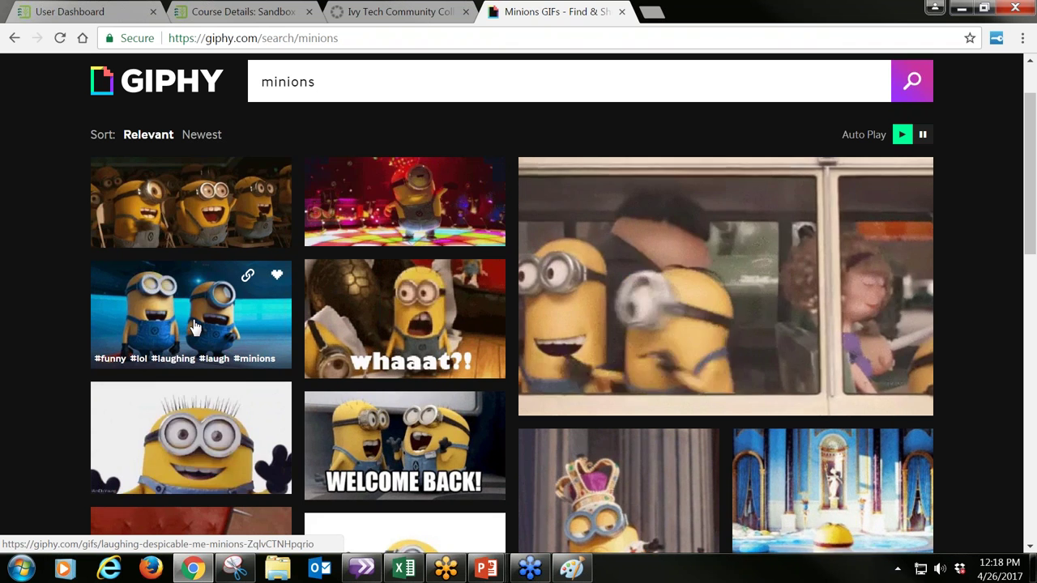
click(194, 326)
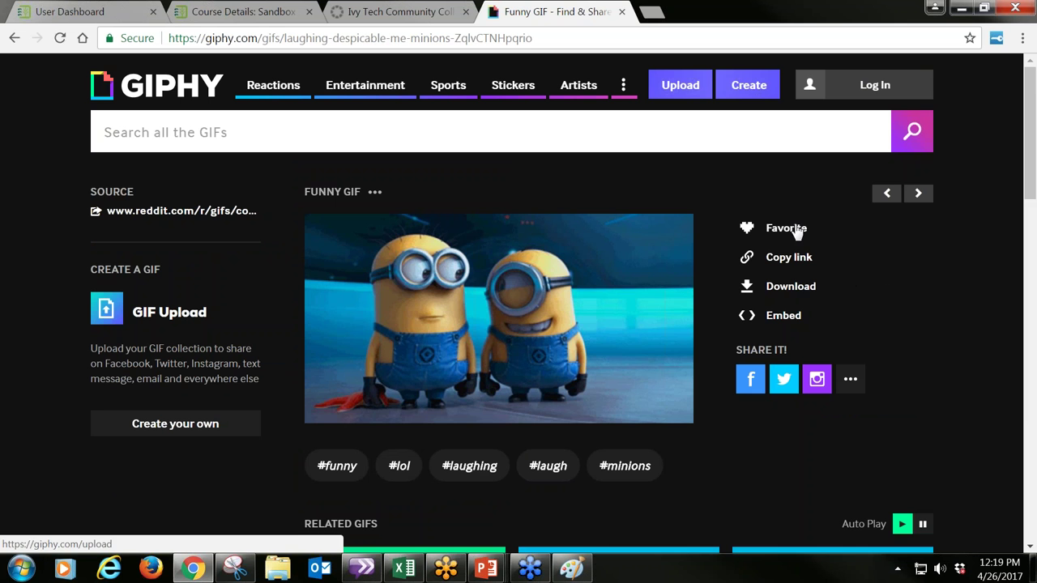
click(791, 289)
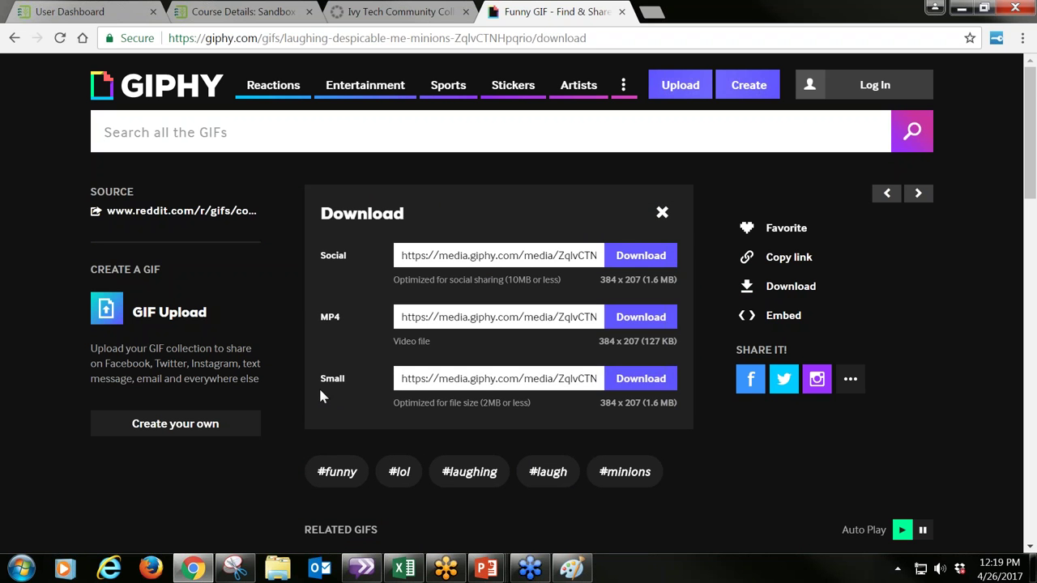
click(663, 381)
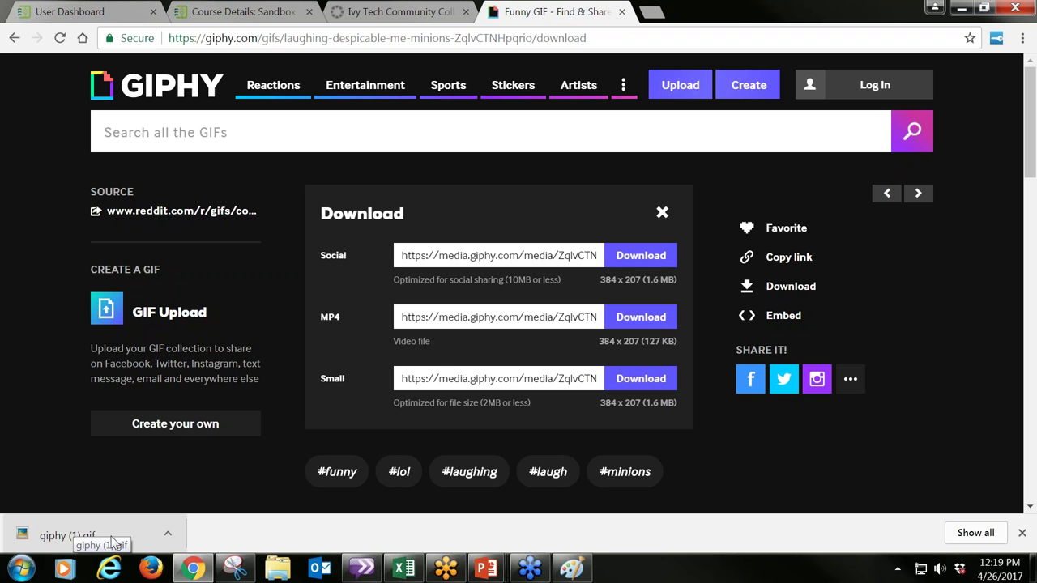
Back in the sandbox course settings, upload the downloaded giphy (1).gif as the course image and update the course details
click(263, 13)
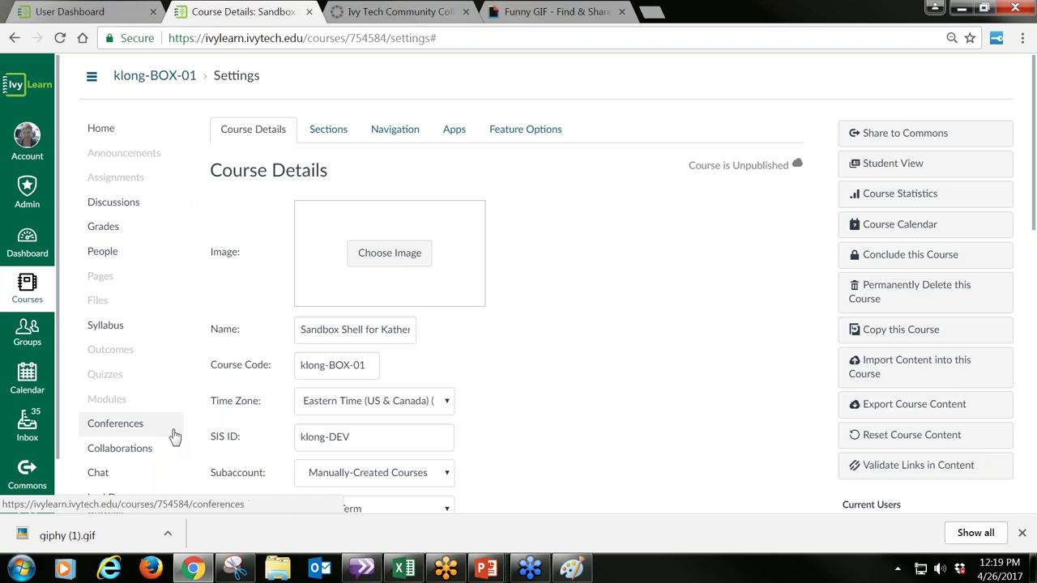
click(389, 253)
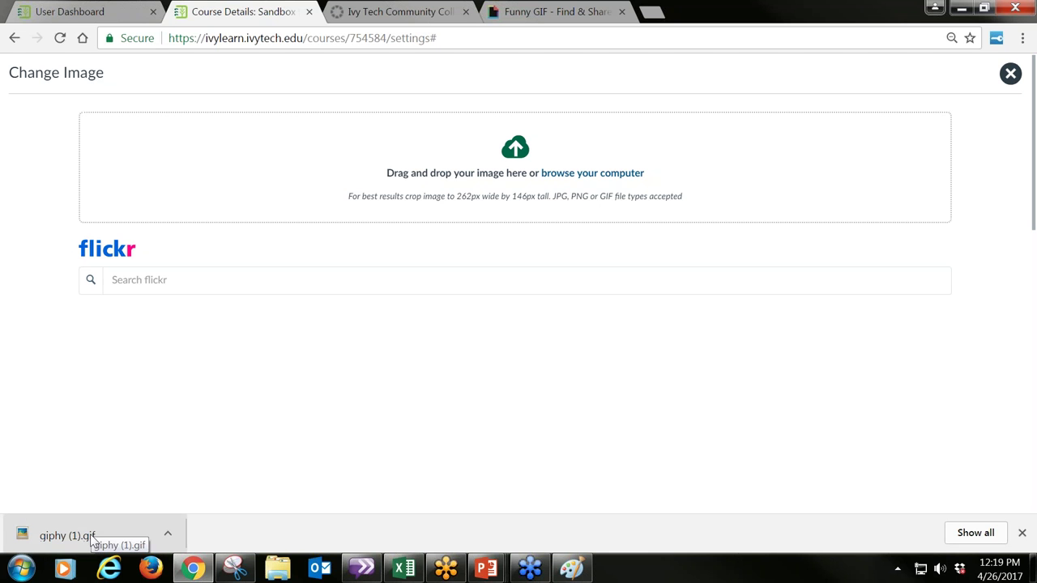
drag(87, 536, 511, 273)
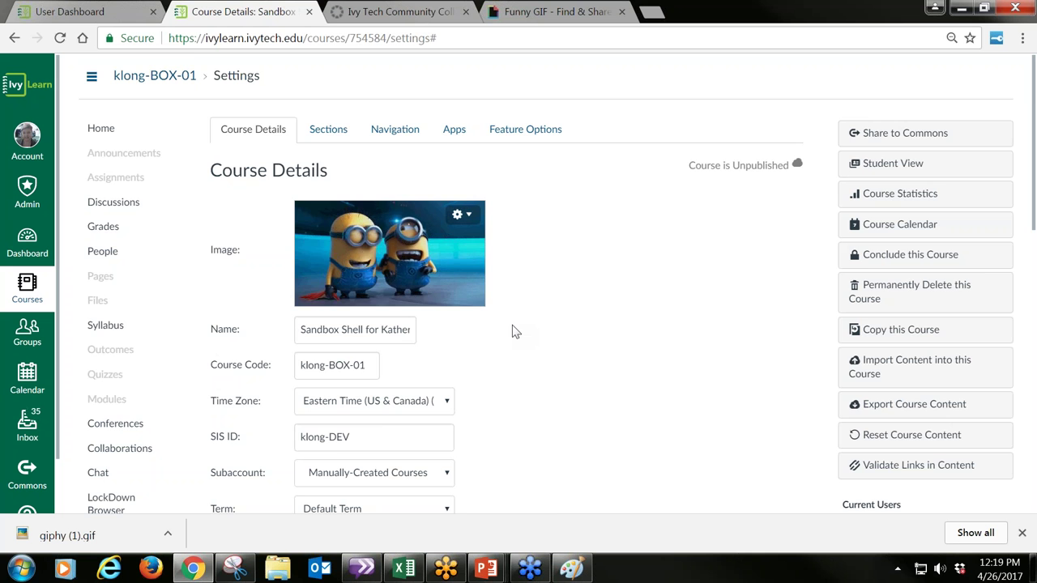
scroll(512, 333, down, 7)
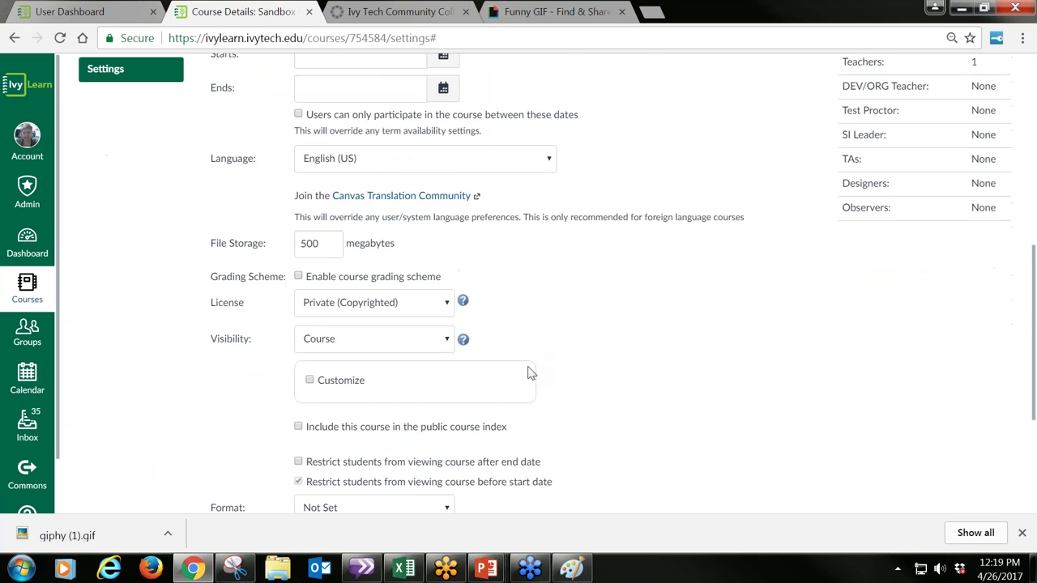
scroll(528, 374, down, 3)
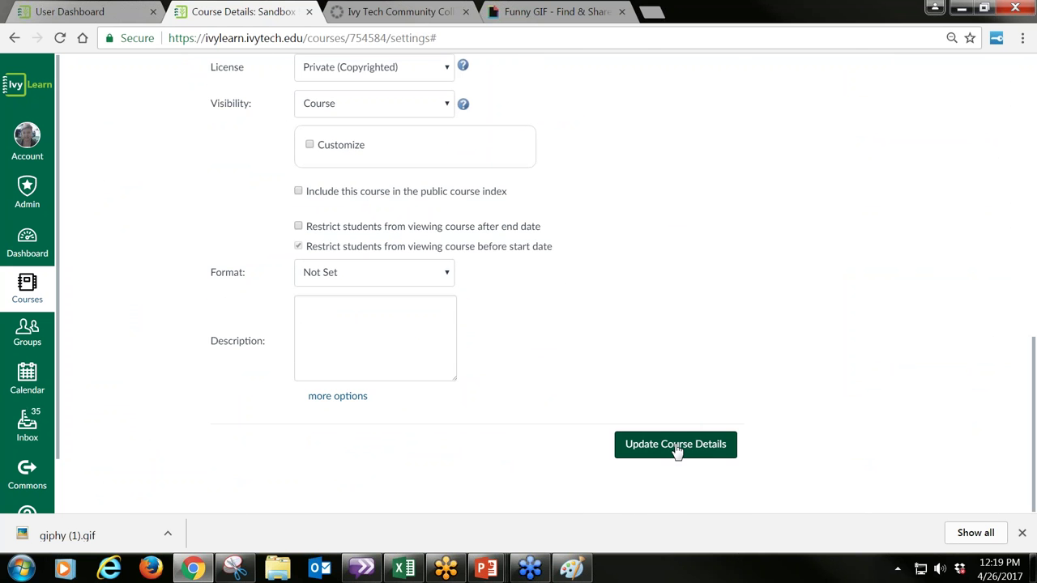
click(675, 446)
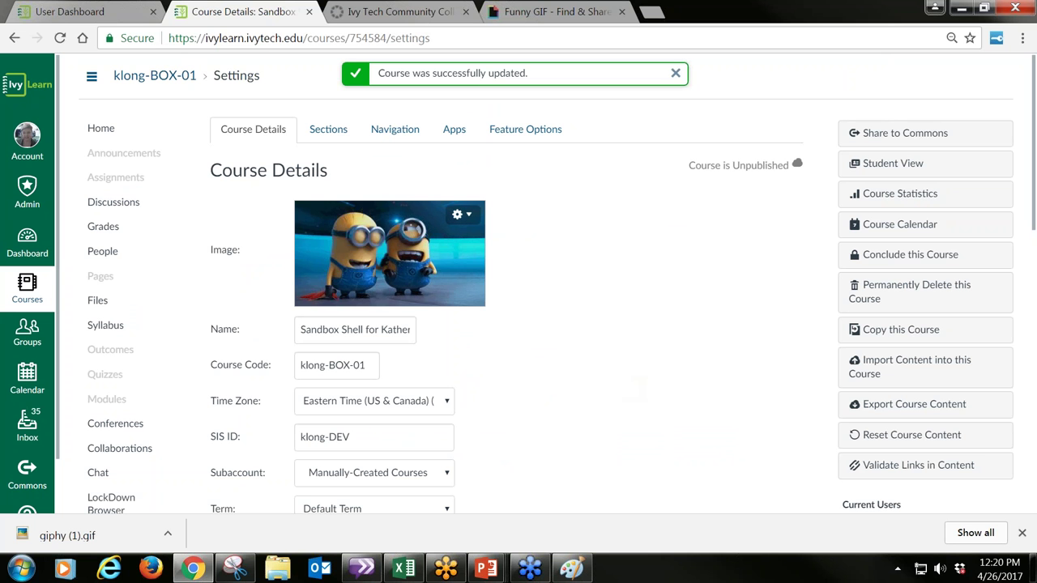
Return to the dashboard and open the sandbox course from its card
click(26, 239)
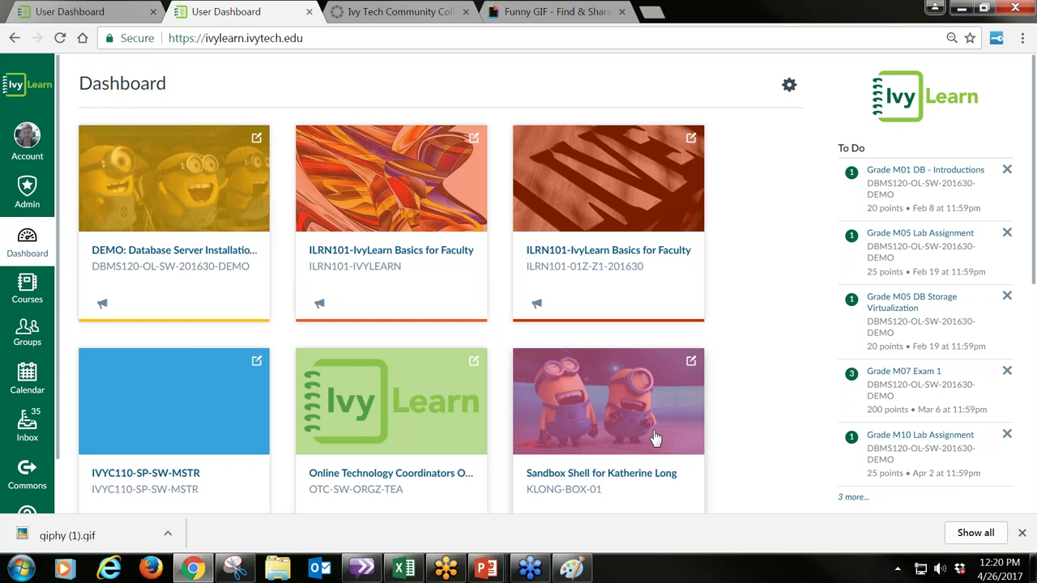
scroll(729, 388, down, 1)
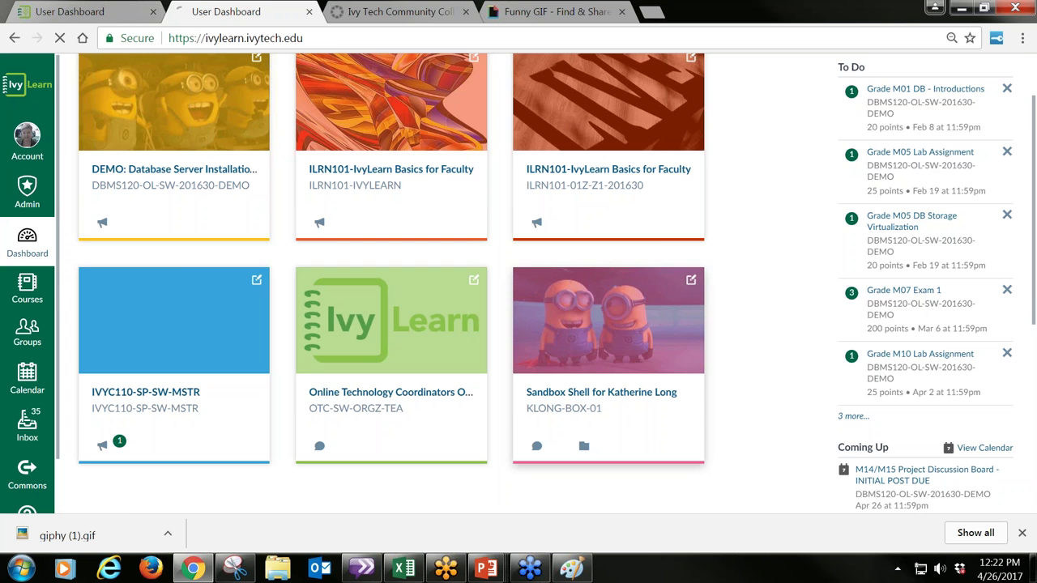
click(631, 341)
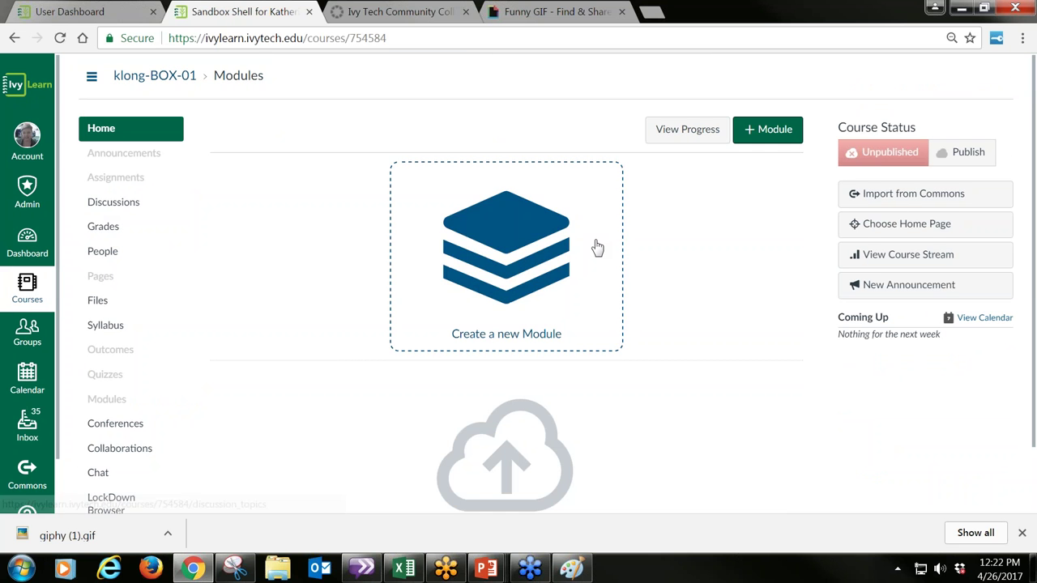
Open Canvas Commons and turn off the display of public resources so only the institution's resources are listed
scroll(602, 268, down, 1)
scroll(614, 300, up, 1)
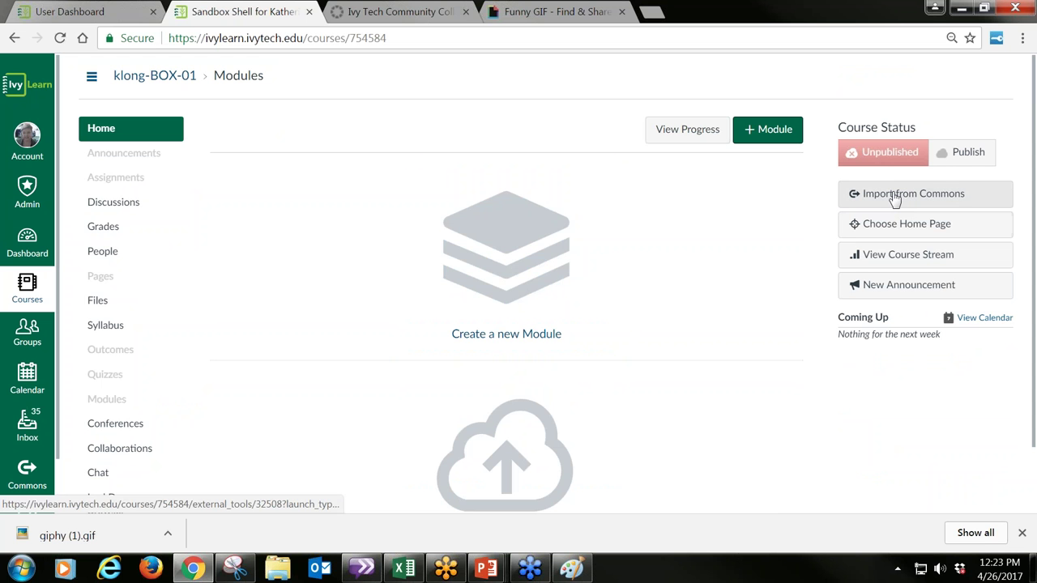
click(27, 476)
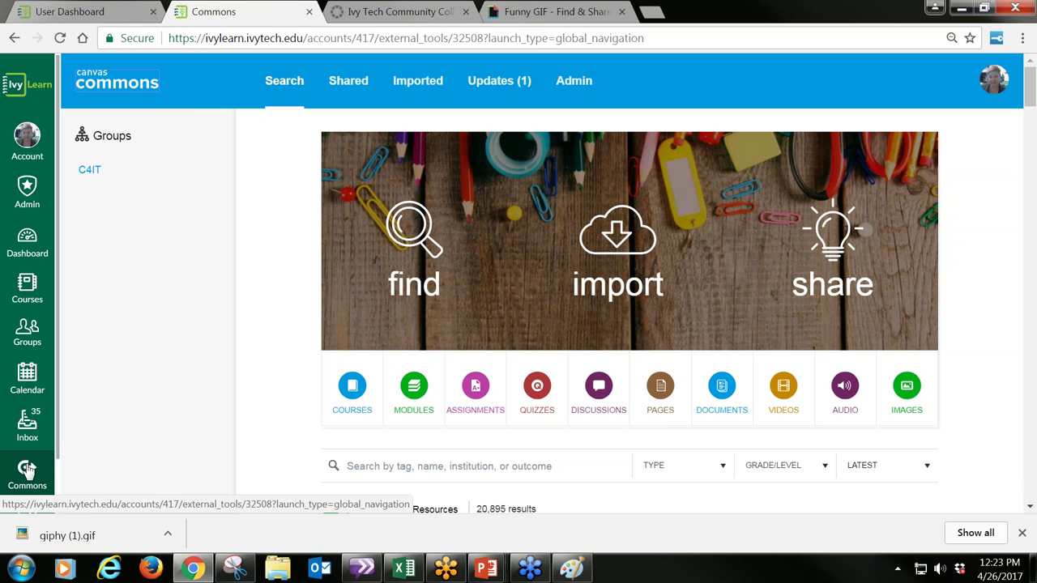
scroll(162, 322, down, 1)
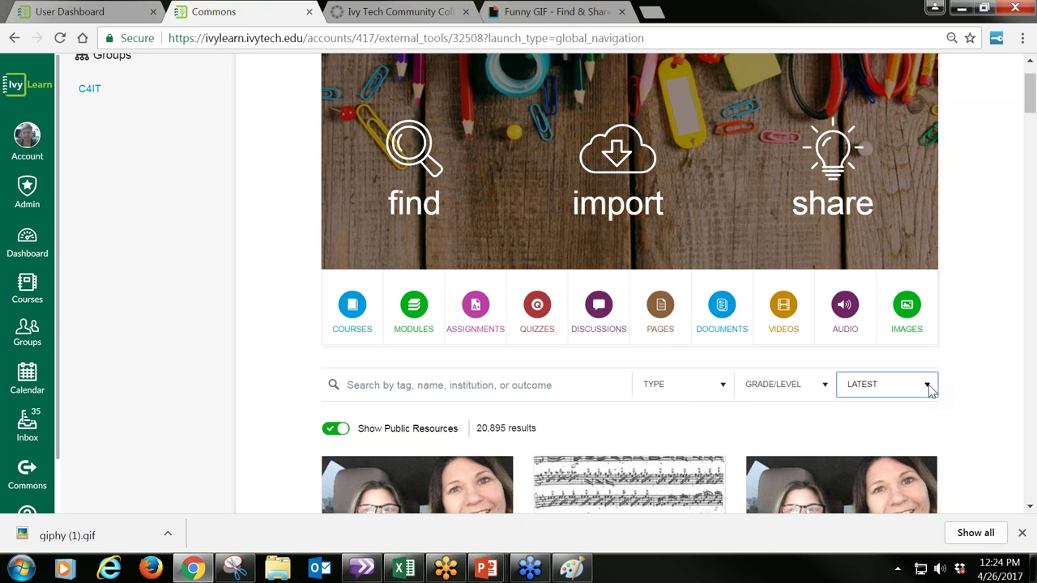
scroll(949, 398, down, 2)
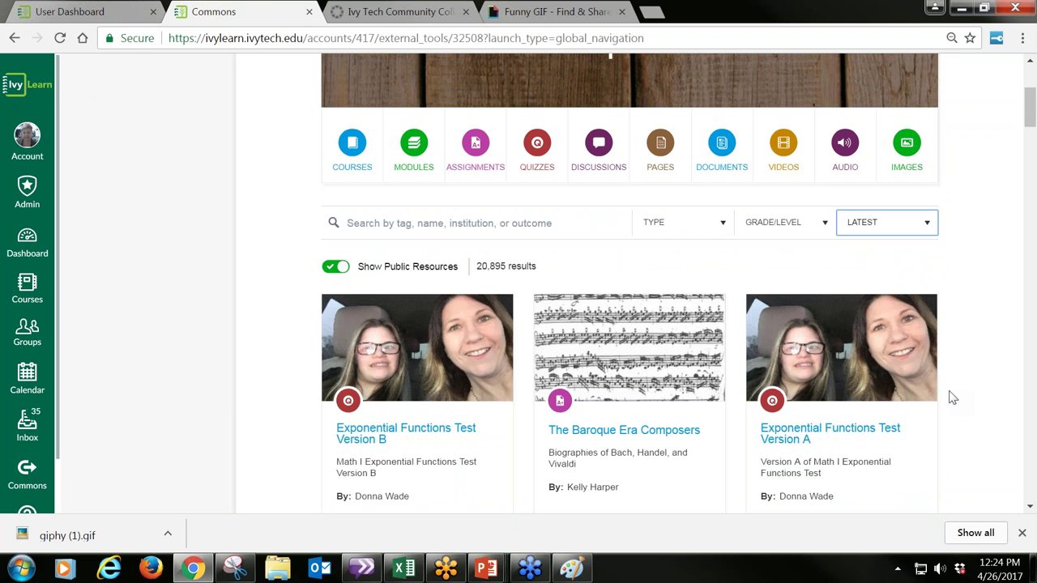
click(342, 267)
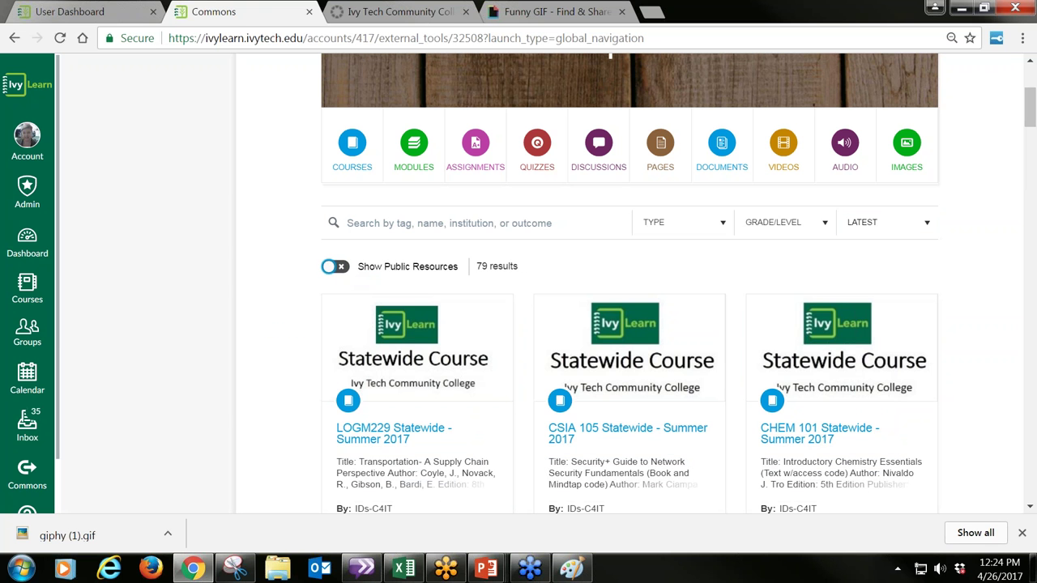
scroll(522, 366, down, 1)
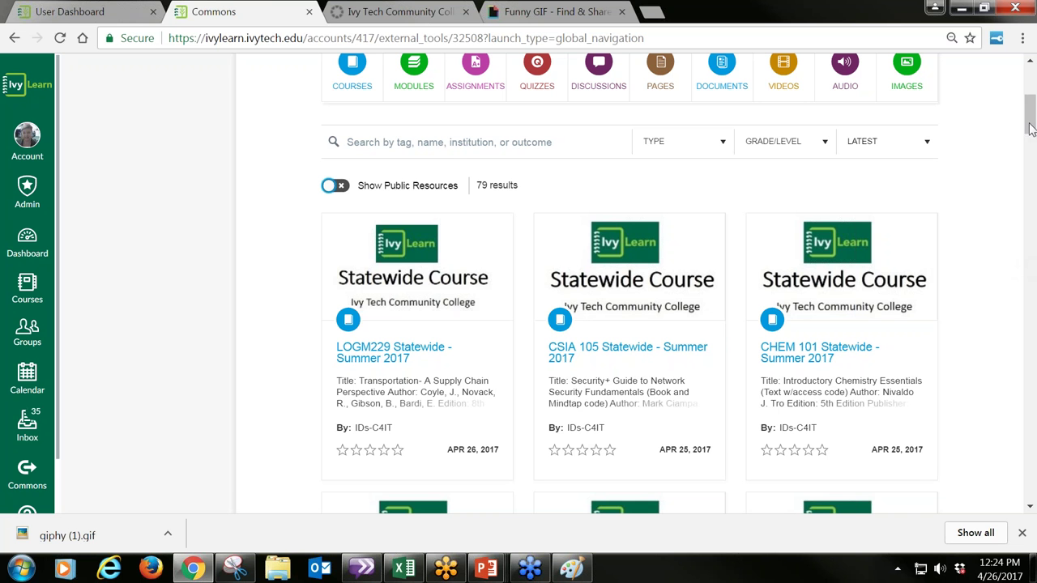
Search Commons for "template" and open the Statewide Course Template - Summer 2017 resource
mouse_move(1030, 125)
mouse_down()
mouse_move(1031, 166)
mouse_move(1032, 84)
mouse_move(1031, 108)
mouse_up()
click(392, 282)
text(template)
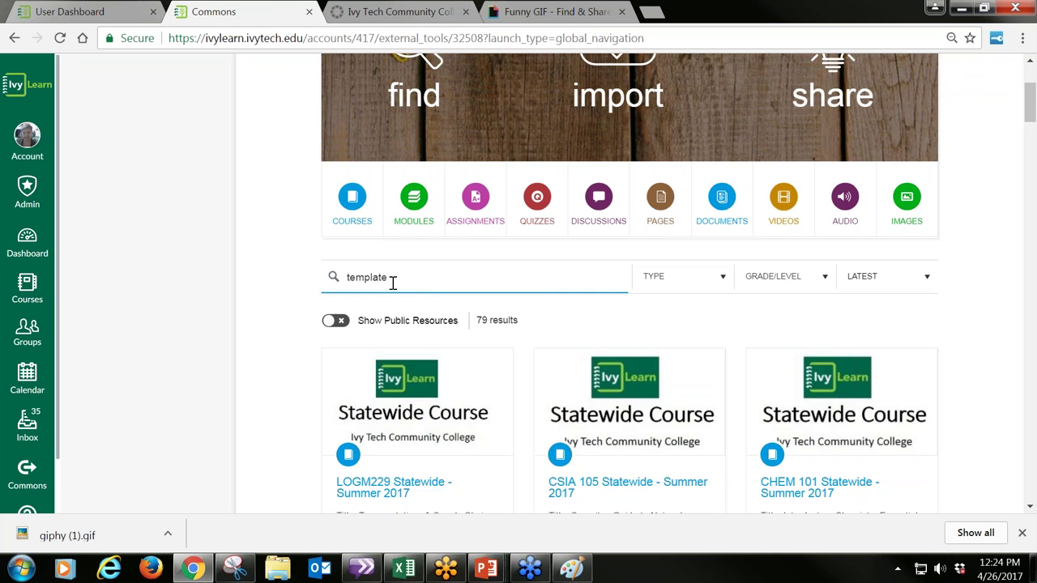
scroll(393, 283, down, 4)
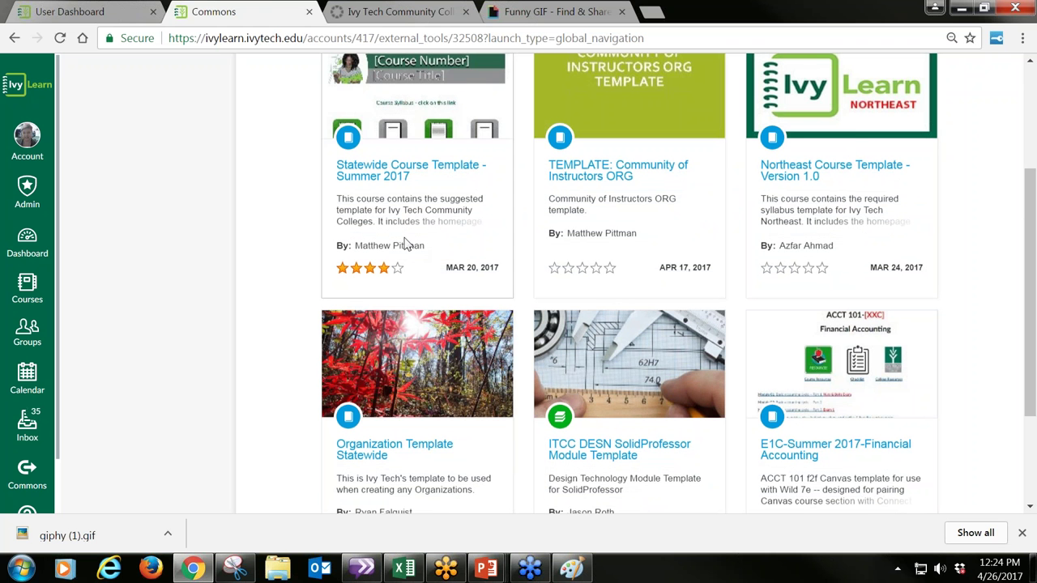
click(419, 178)
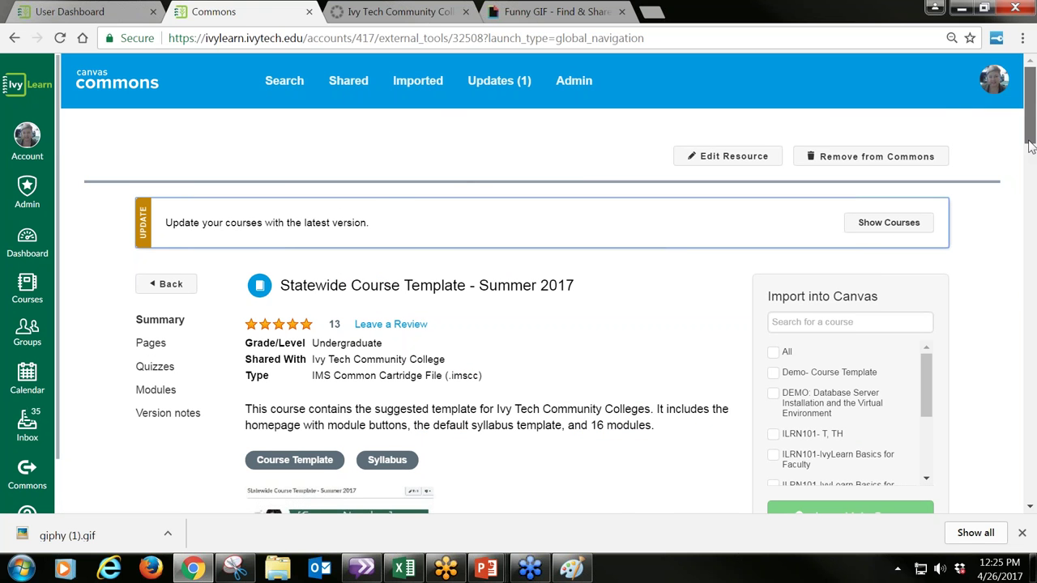
scroll(1031, 146, down, 2)
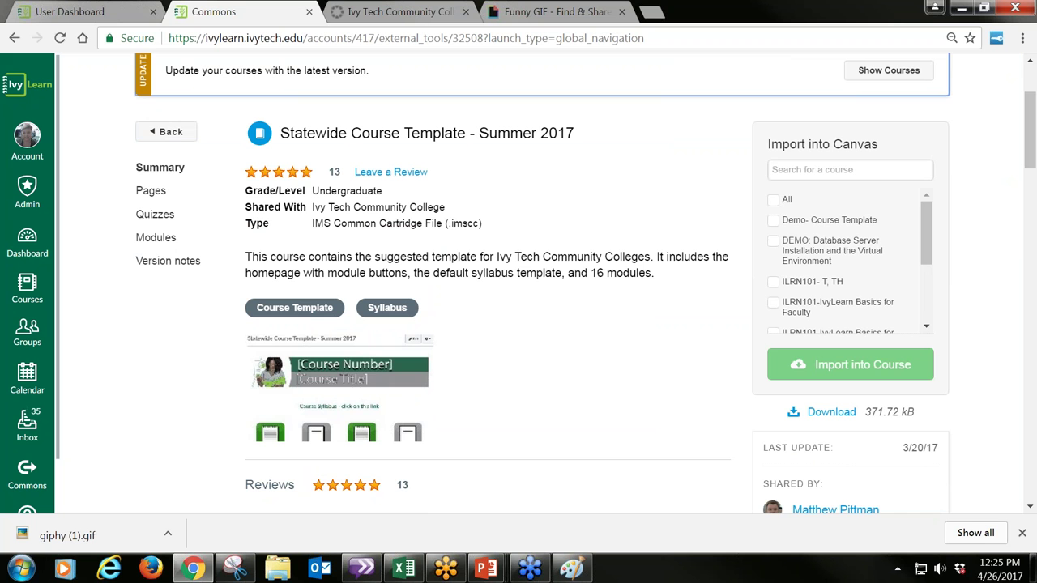
click(773, 199)
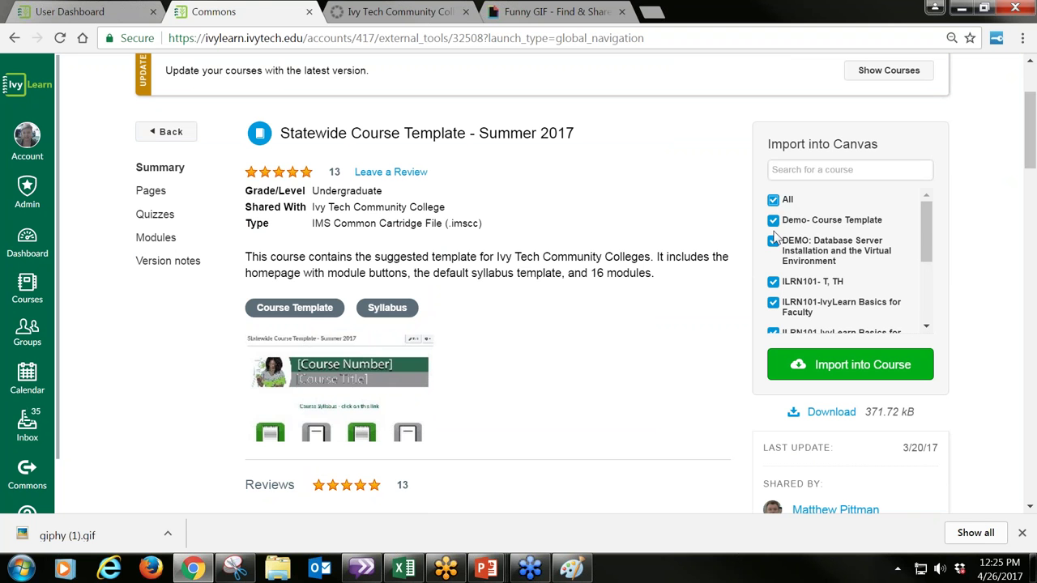
click(774, 200)
click(774, 221)
click(774, 240)
click(774, 282)
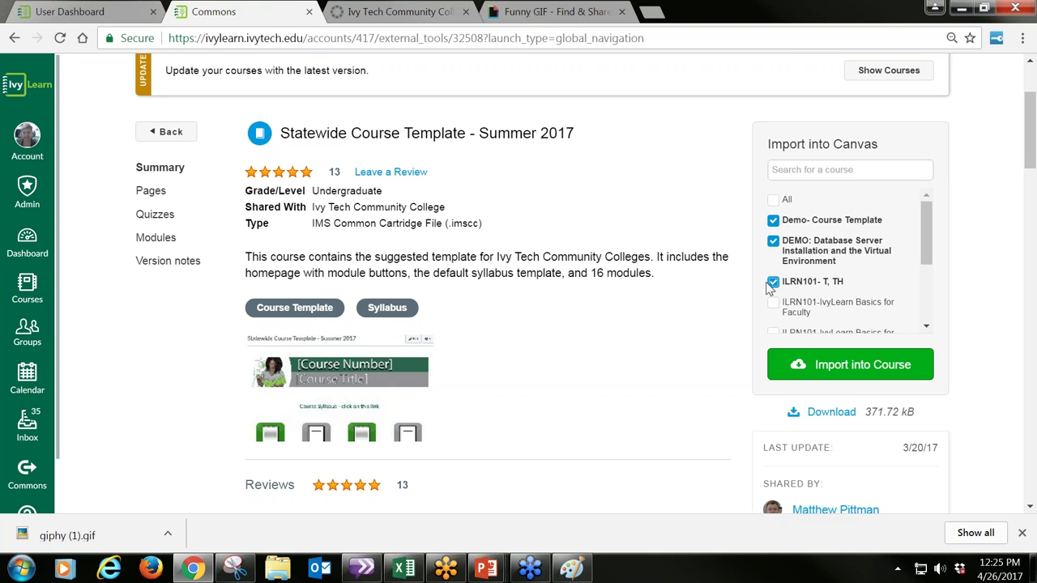
click(774, 282)
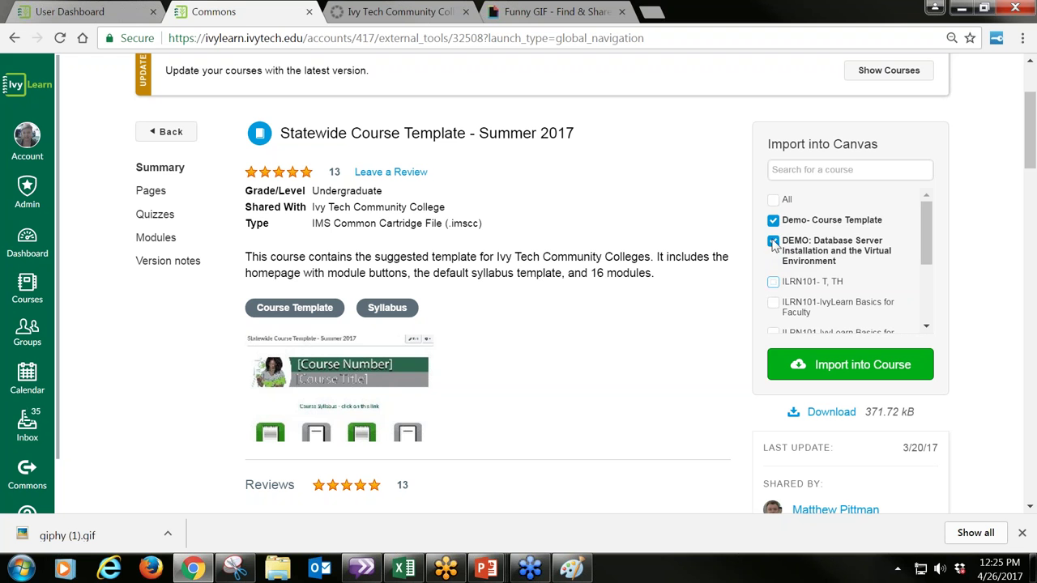
click(773, 241)
click(774, 222)
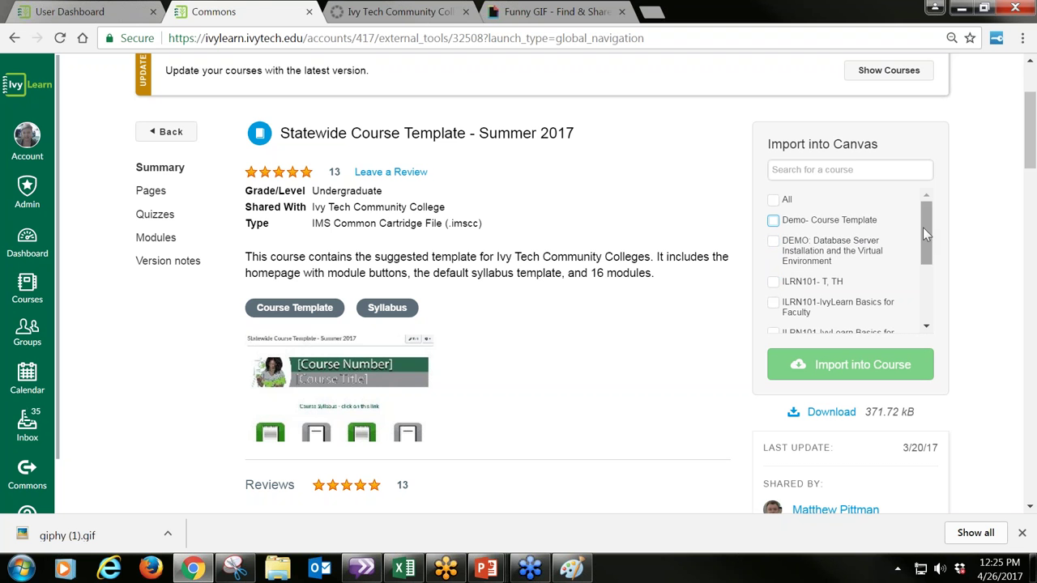
Select the Sandbox Shell course as the only target and import the statewide template into it
drag(920, 236, 917, 294)
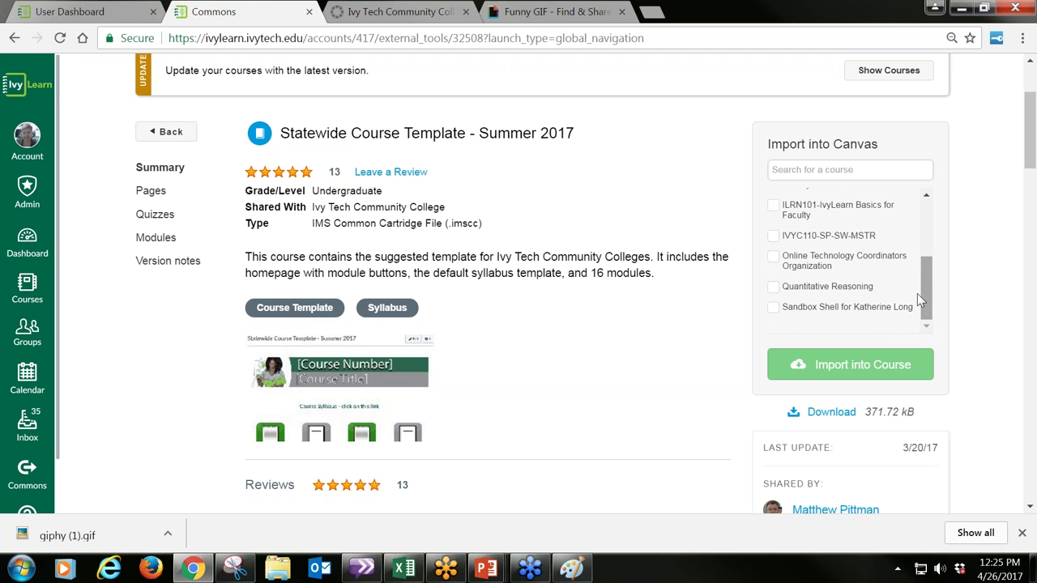
click(774, 310)
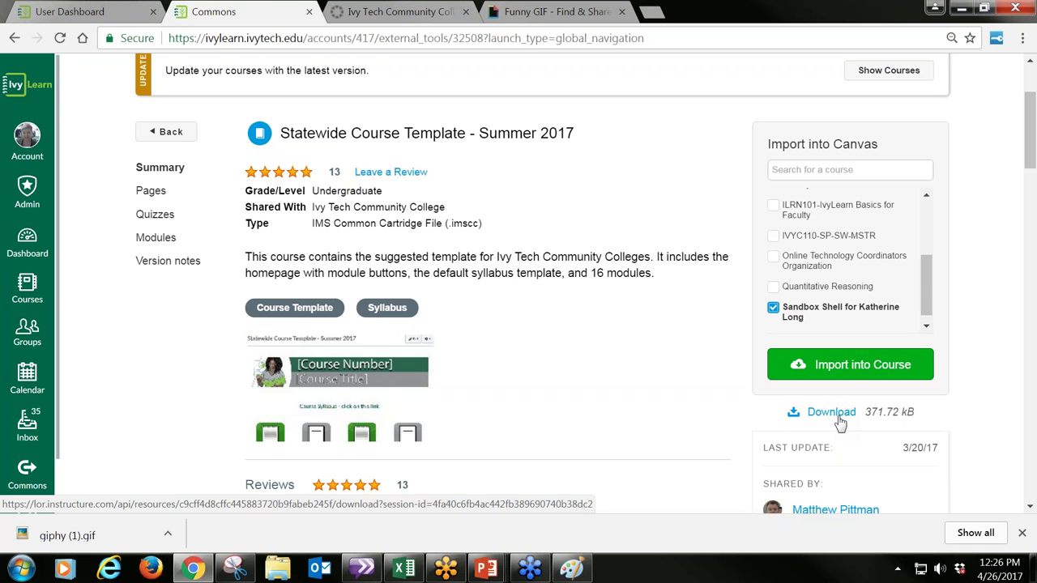
click(858, 371)
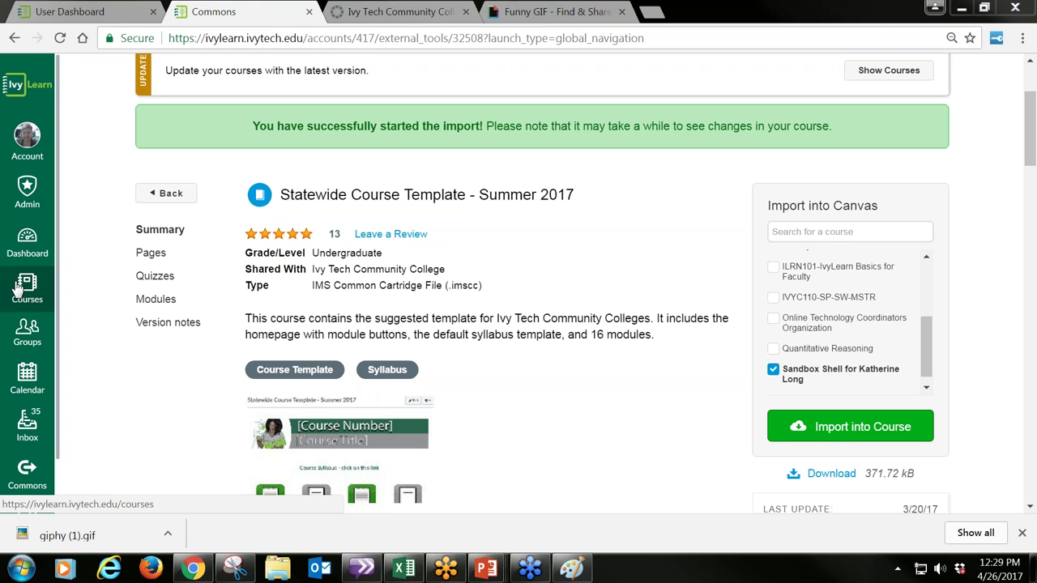
Return to the dashboard, open the sandbox course and review its home page down to the Module 16 button
click(28, 241)
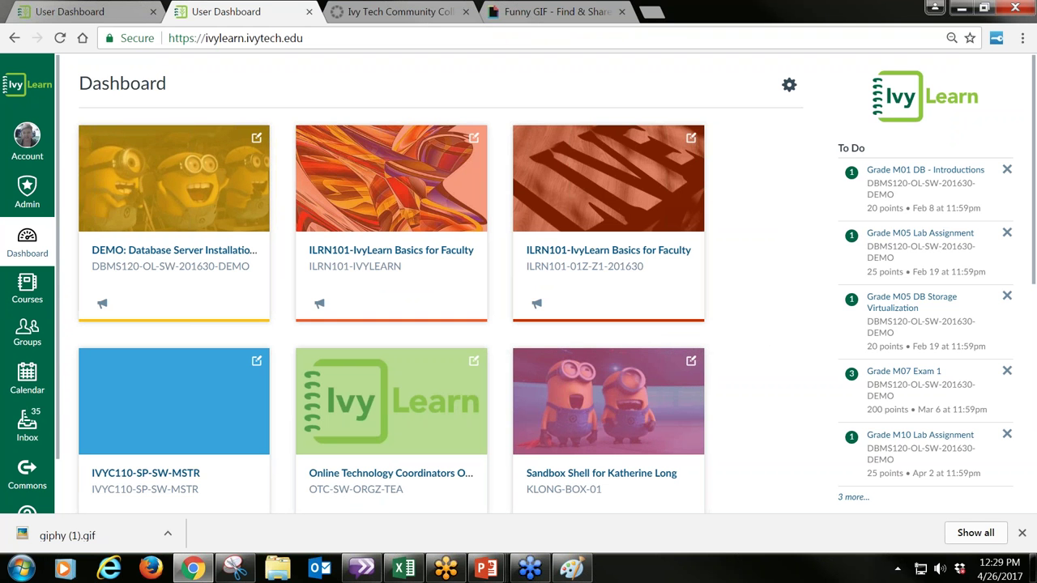
click(619, 473)
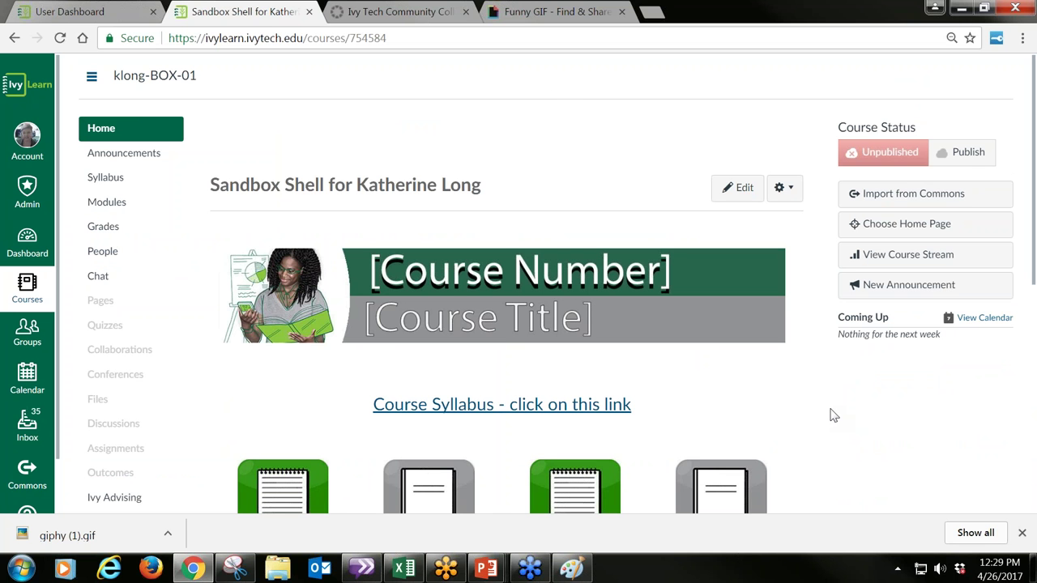
scroll(832, 414, down, 1)
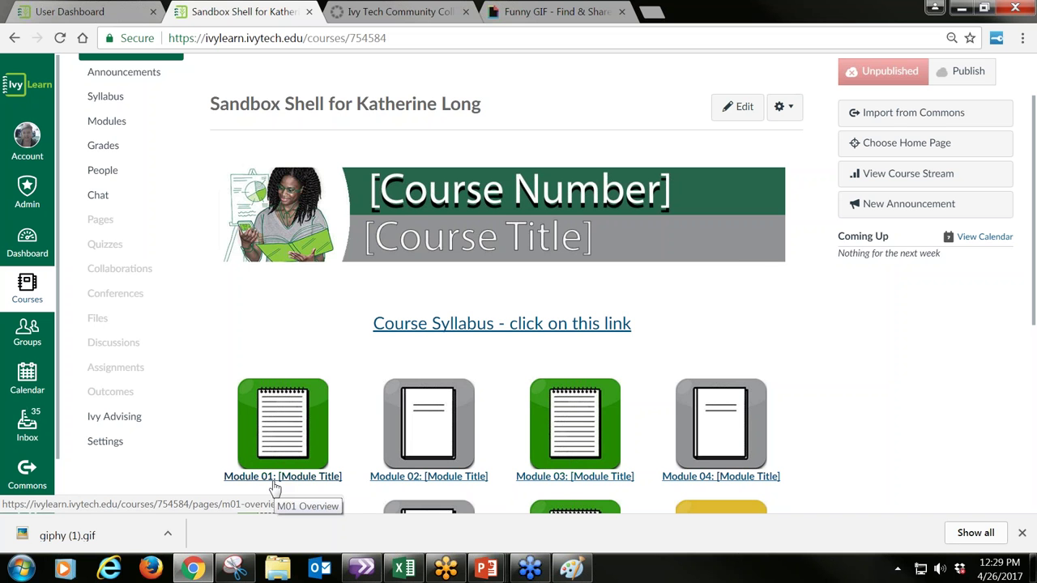
scroll(1034, 230, down, 1)
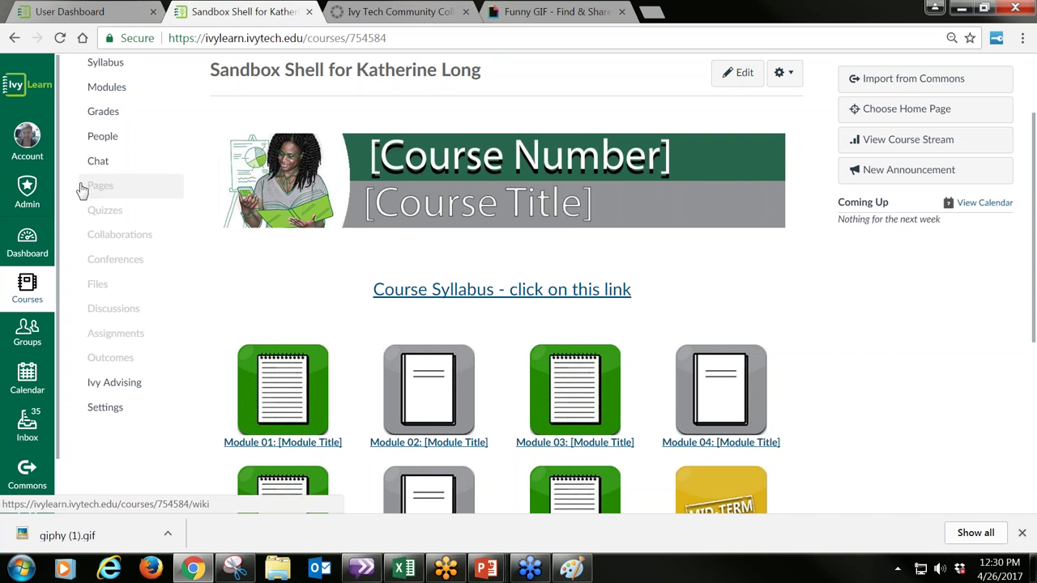
scroll(54, 267, down, 3)
scroll(53, 267, down, 3)
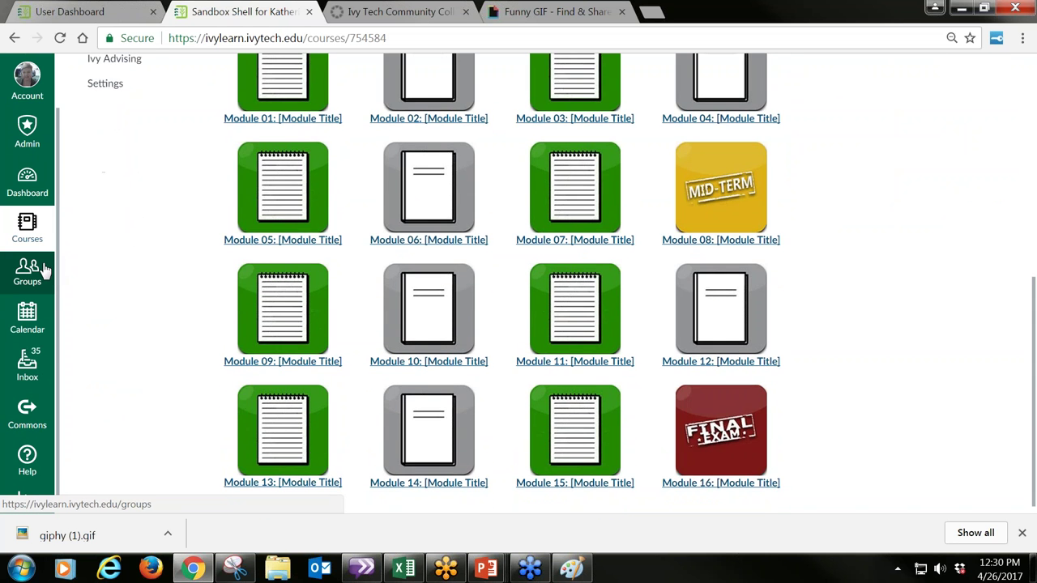
Open the IvyLearn Resource Center from Help and look over the Ivy Tech group's activity and helpful links
click(28, 460)
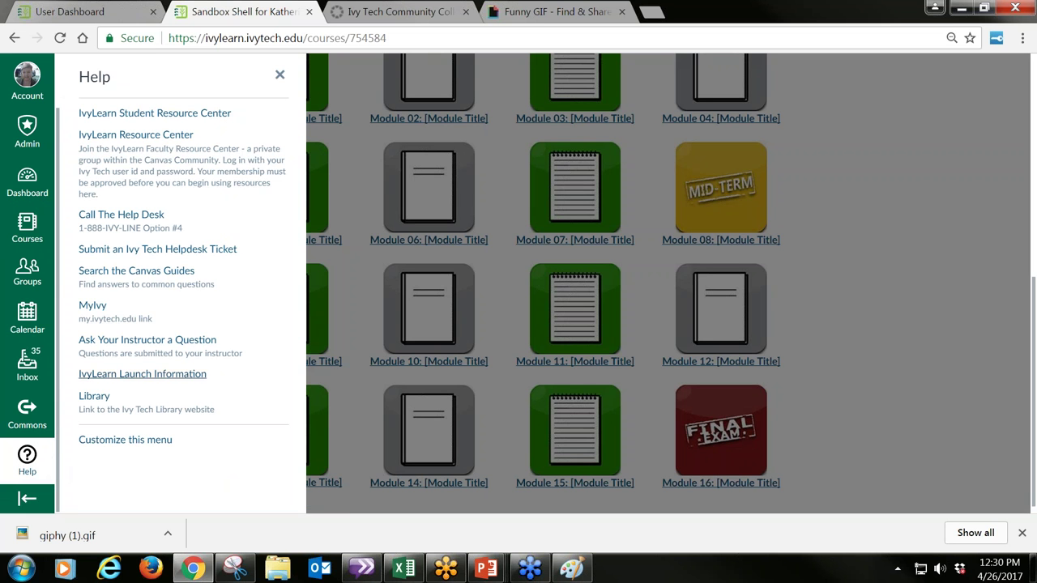
click(155, 138)
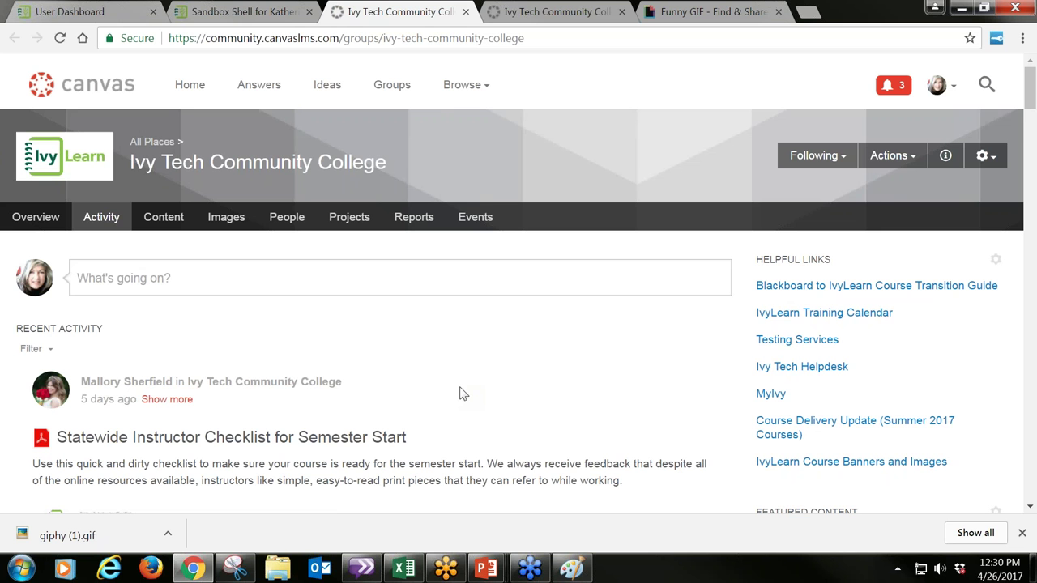
scroll(458, 395, down, 2)
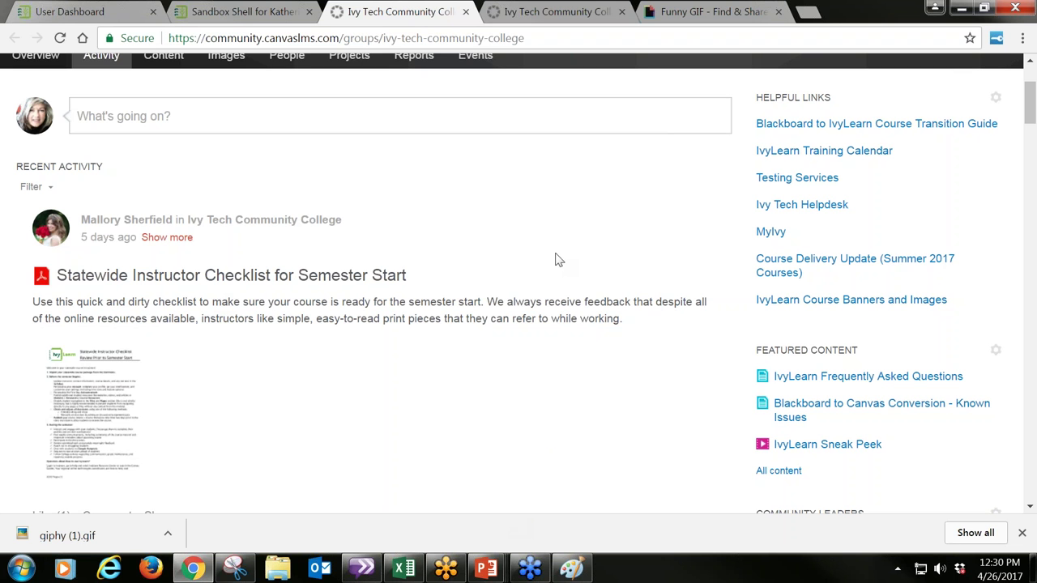
scroll(1030, 122, up, 2)
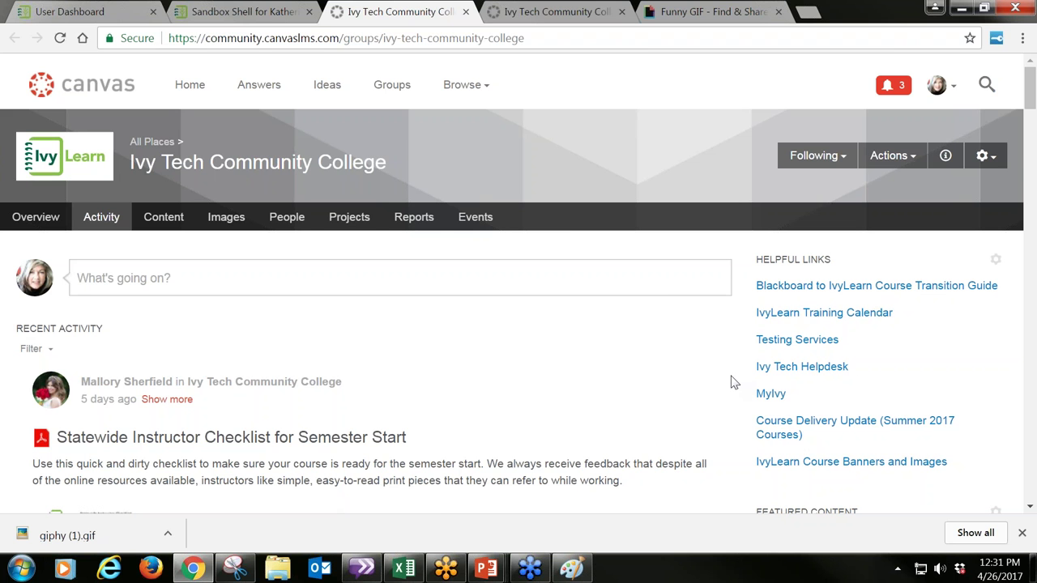
scroll(713, 380, down, 1)
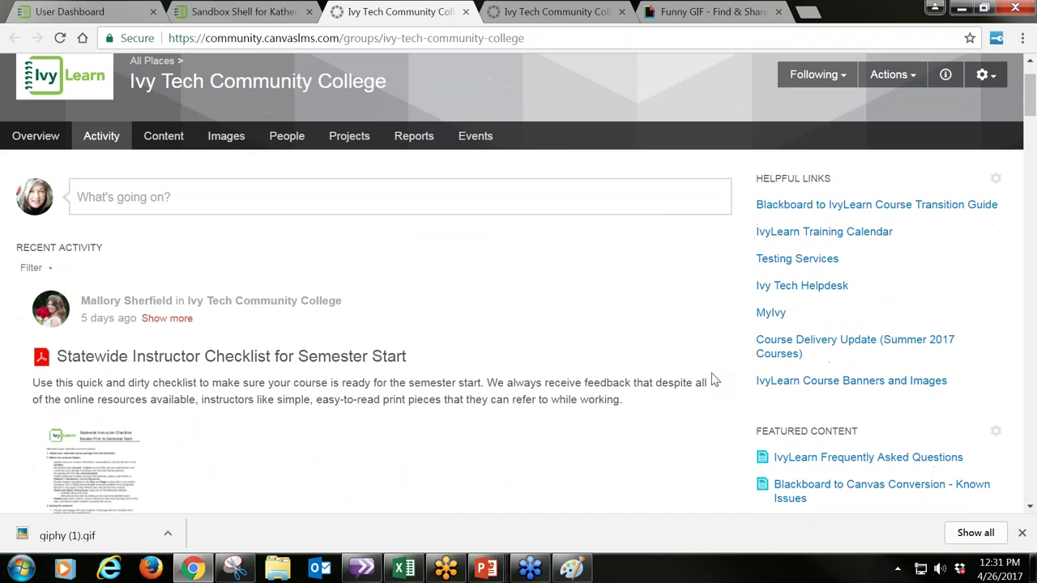
Follow the IvyLearn Course Banners and Images link and open the Course Banners folder in Google Drive
click(853, 382)
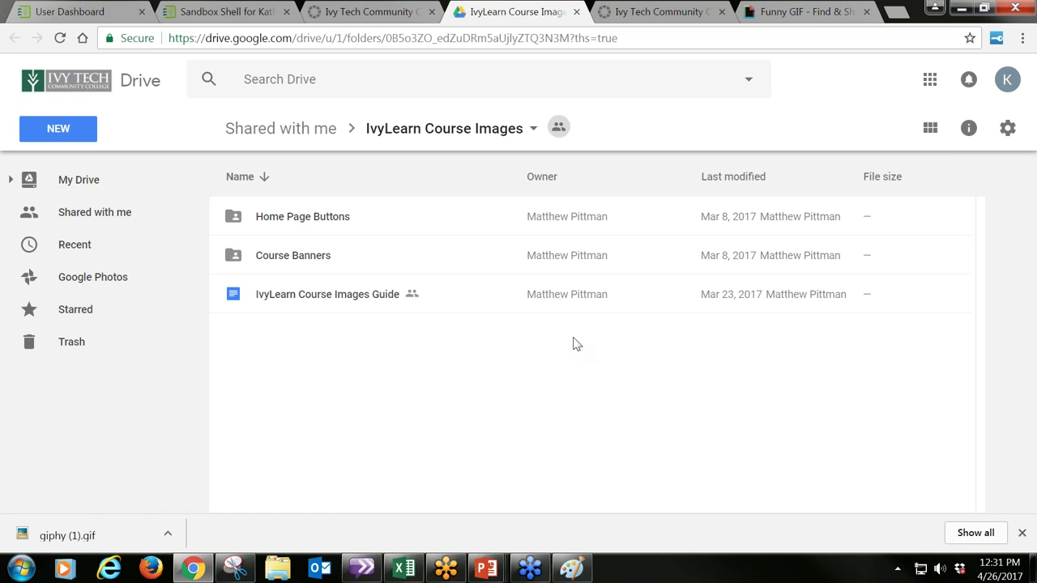
click(310, 258)
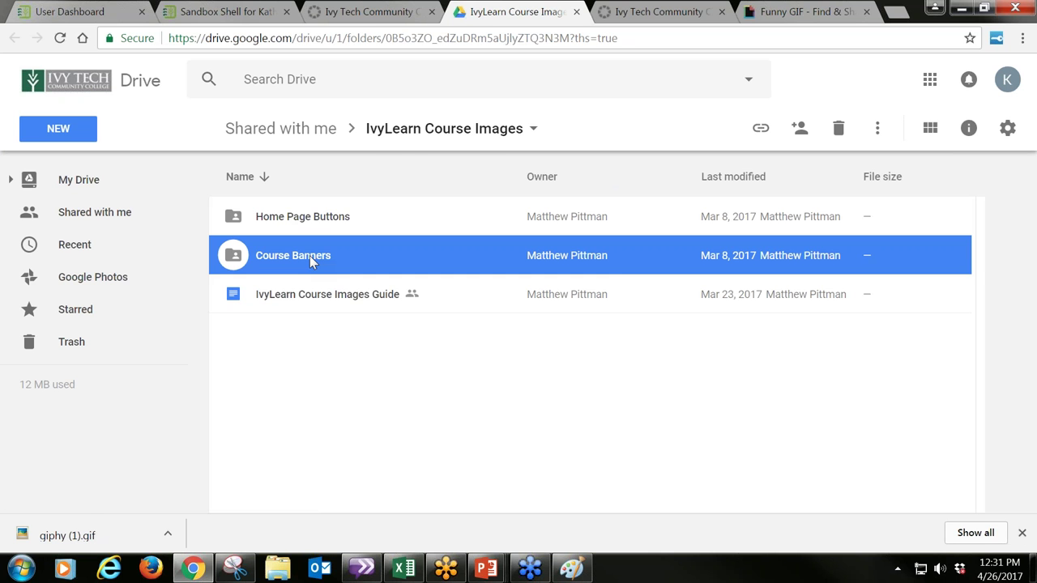
double_click(309, 255)
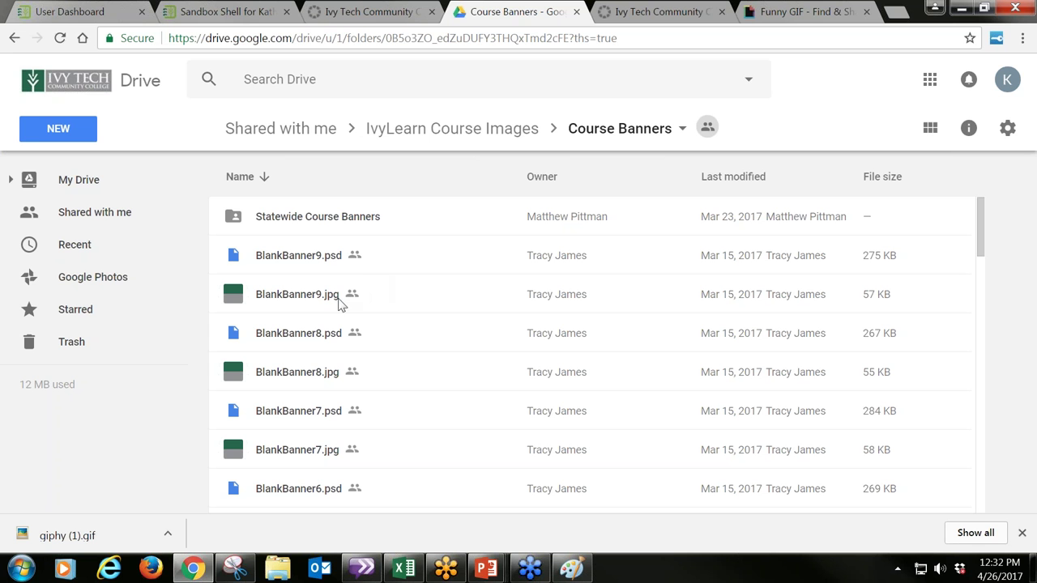
Search the computer's programs for "paint" and launch Paint
click(21, 572)
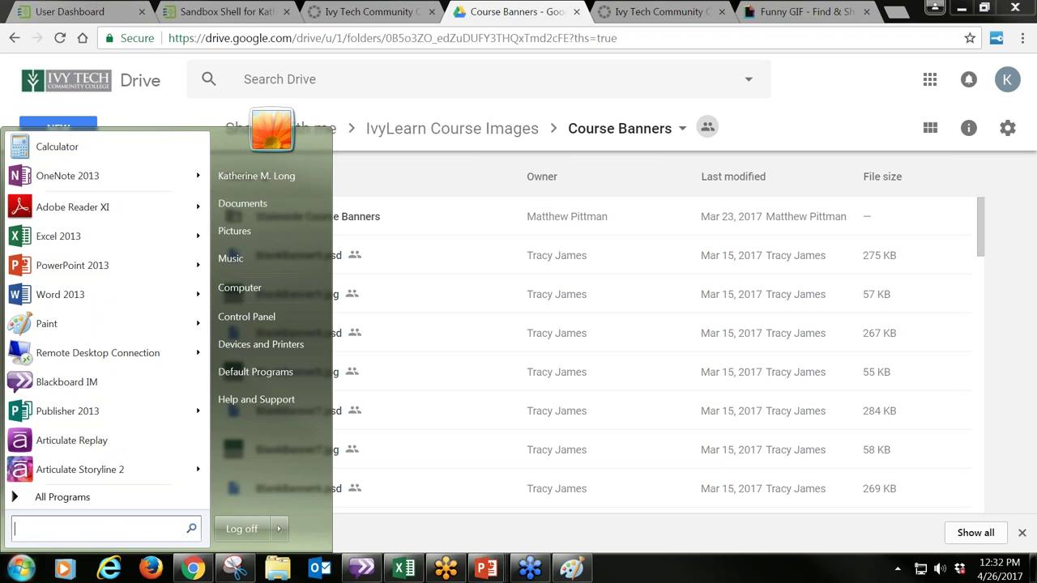
text(paint)
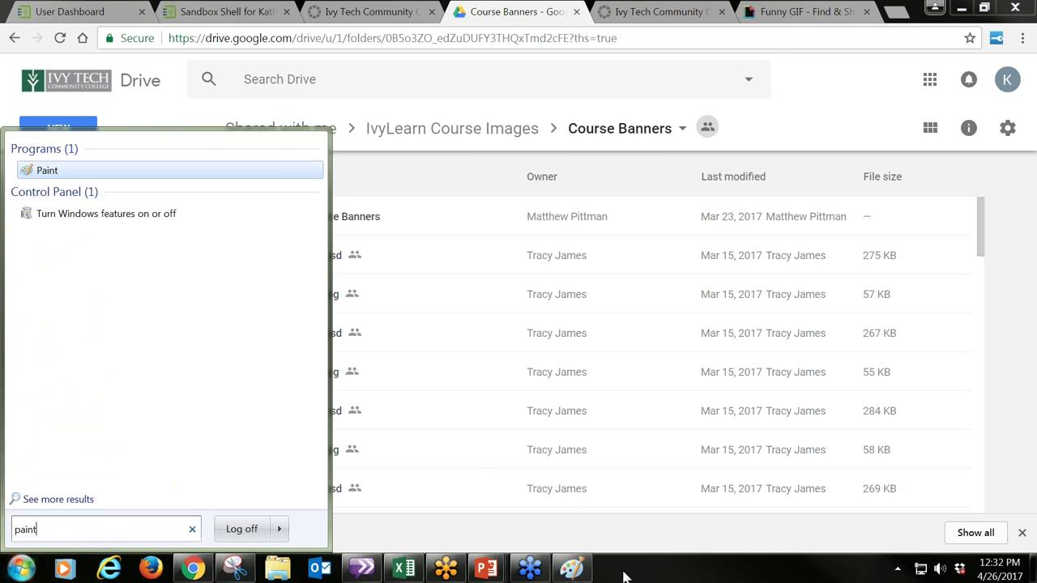
key(Return)
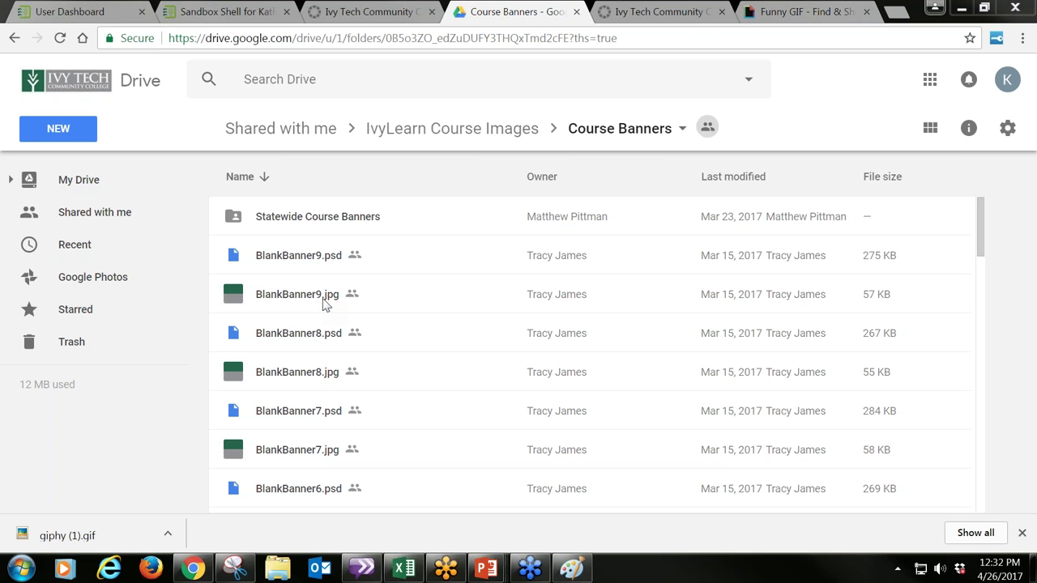
Switch back to the Ivy Tech Community College group page in the Canvas Community
click(768, 13)
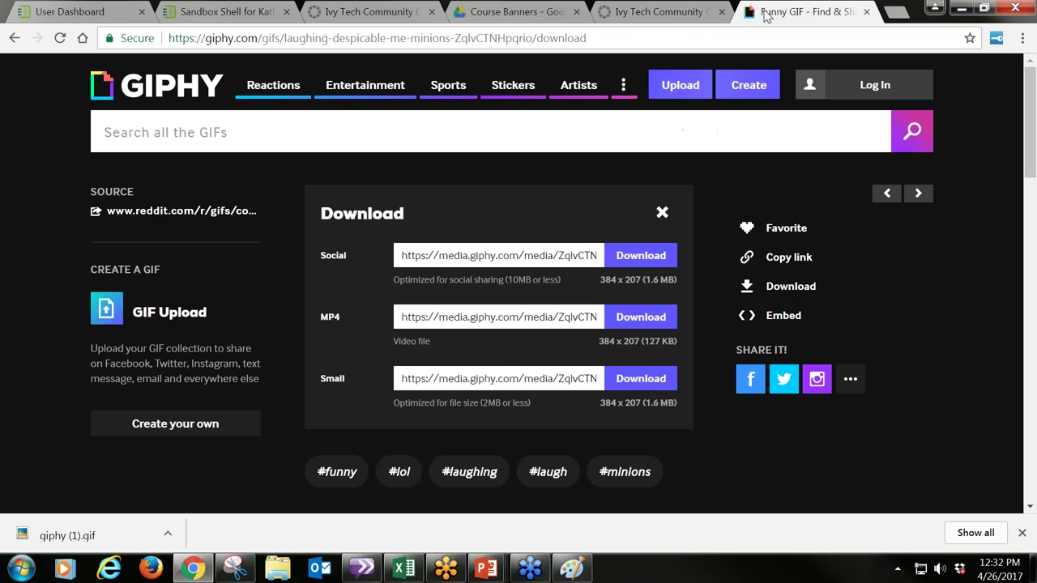
click(683, 13)
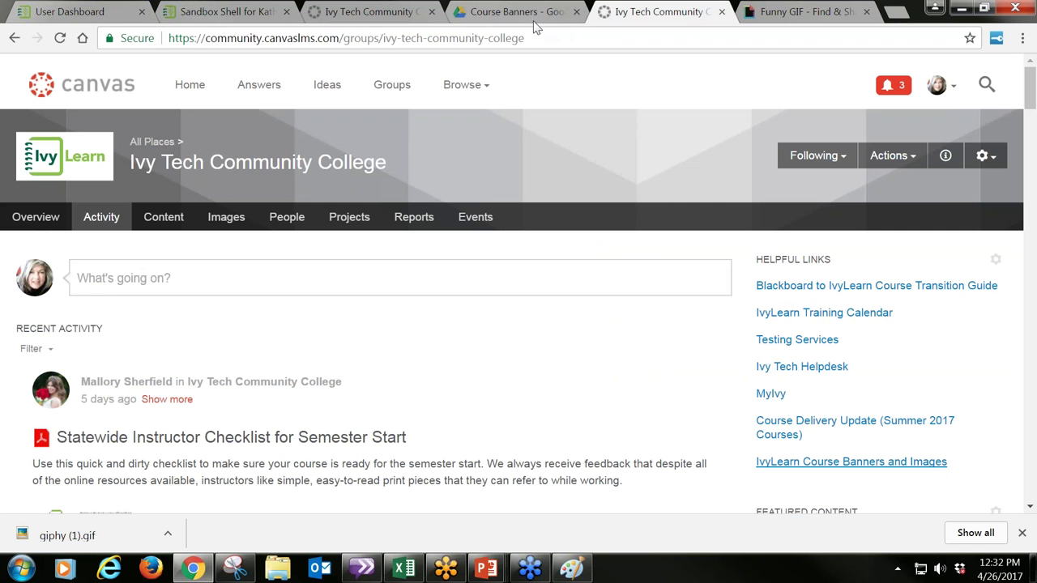
Switch to Paint and add the white text "ILRN 101" on the green band of the blank banner
click(575, 570)
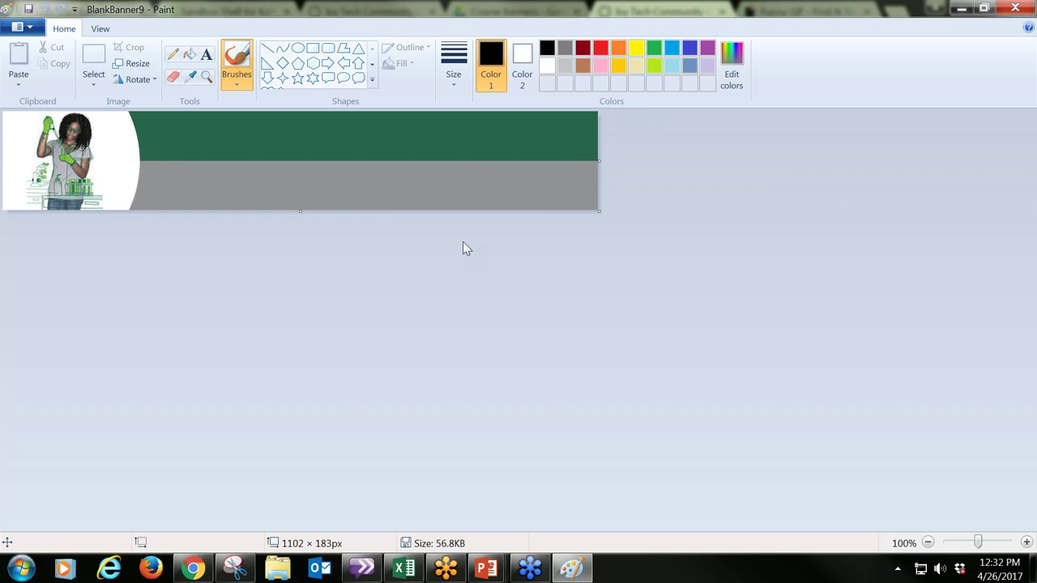
click(206, 57)
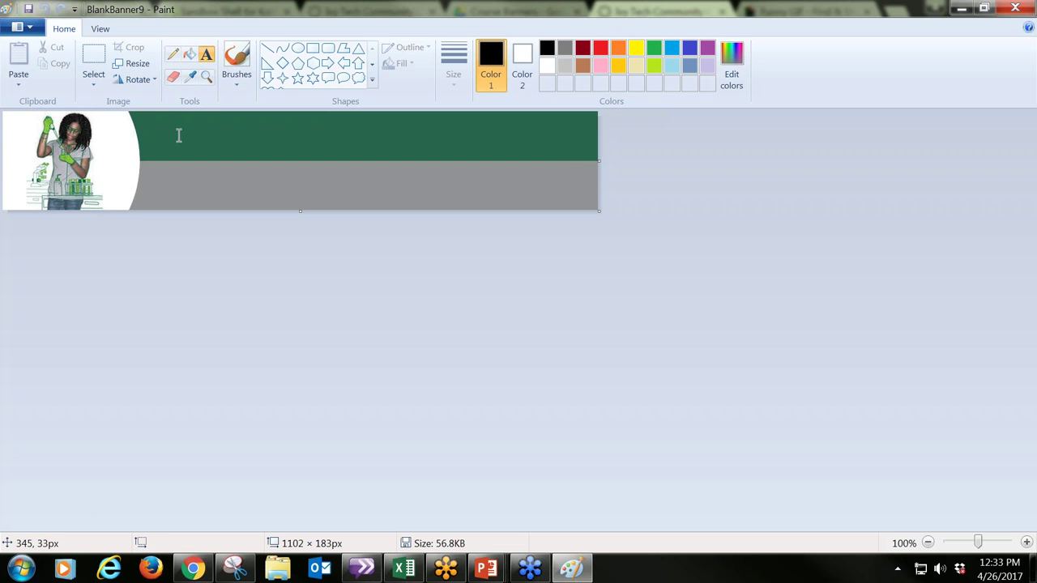
click(160, 133)
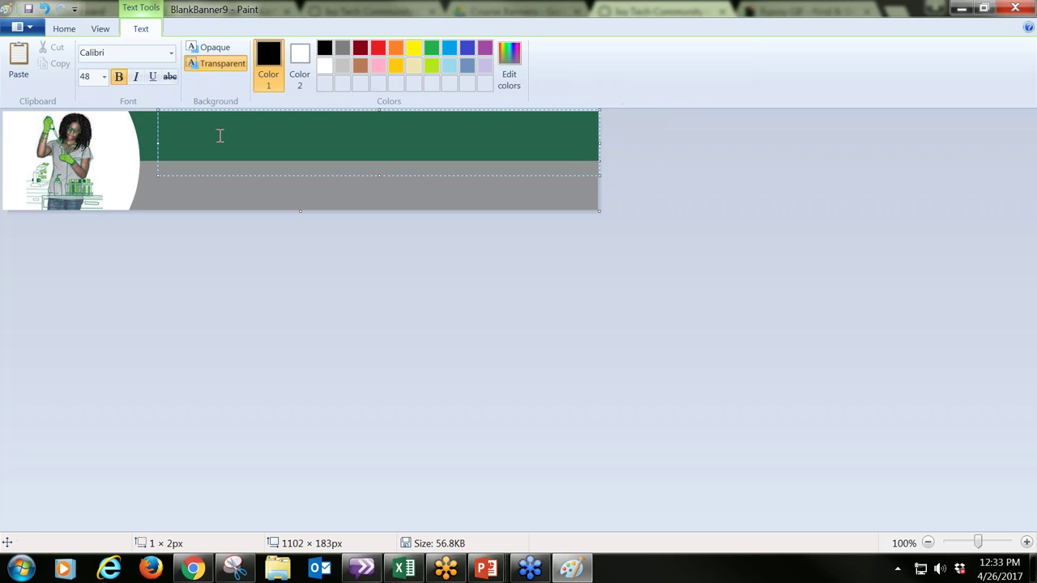
click(271, 58)
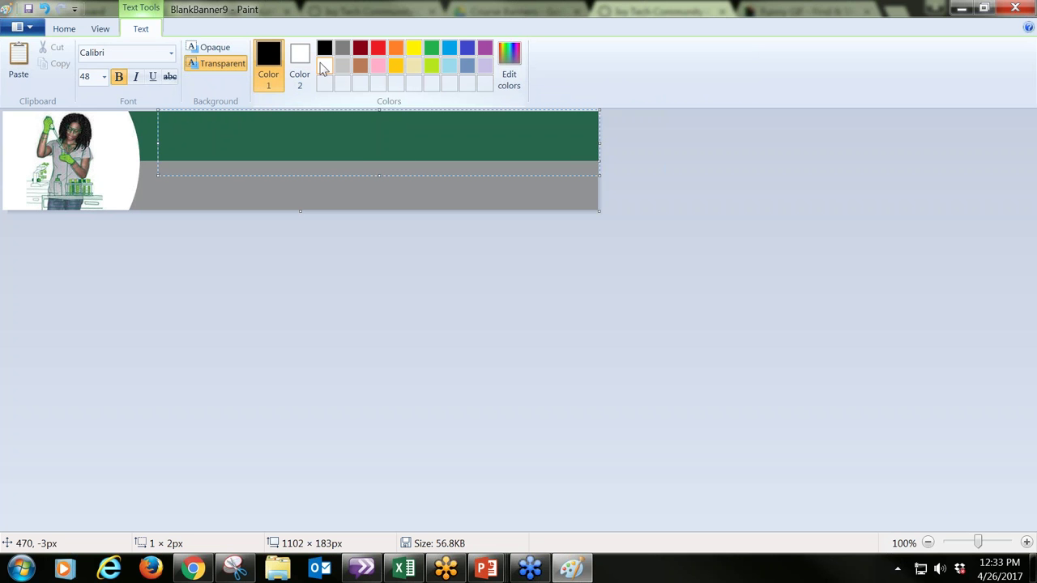
click(325, 69)
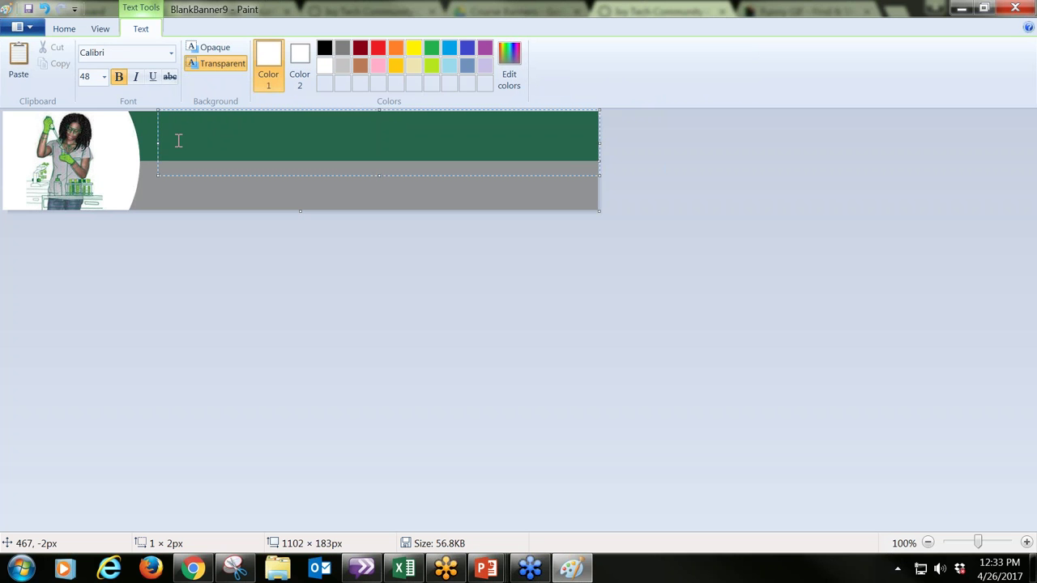
text(ILRN)
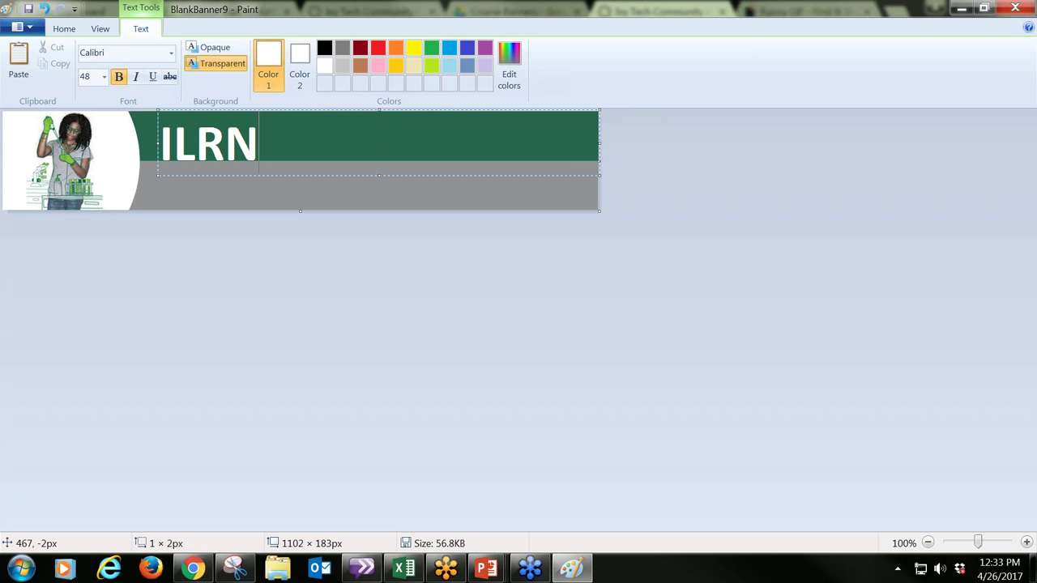
text( 101)
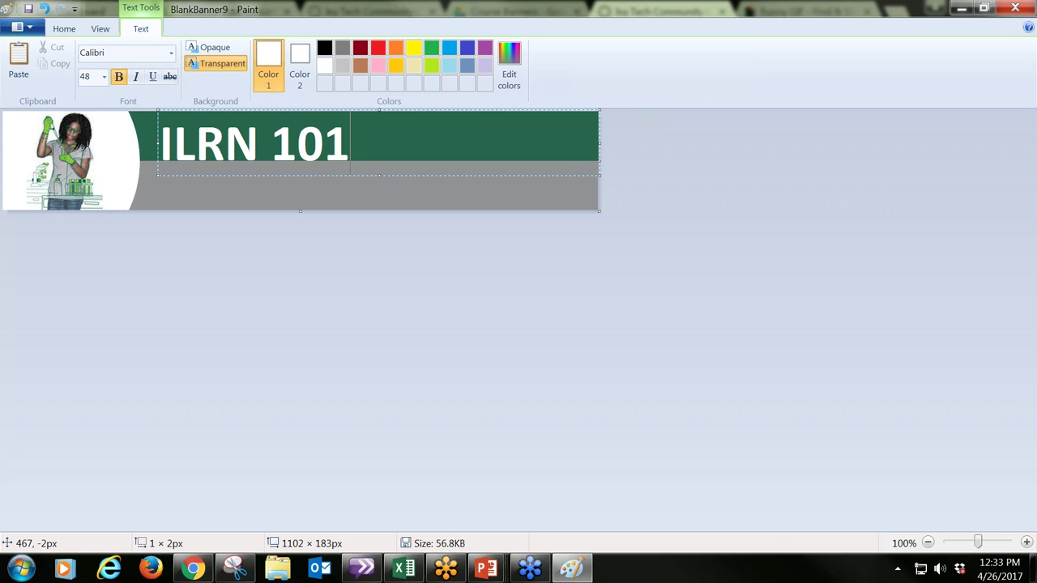
Add the text "IvyLearn Basics" on the banner's gray band and align it beneath the start of "ILRN 101"
click(193, 198)
click(231, 183)
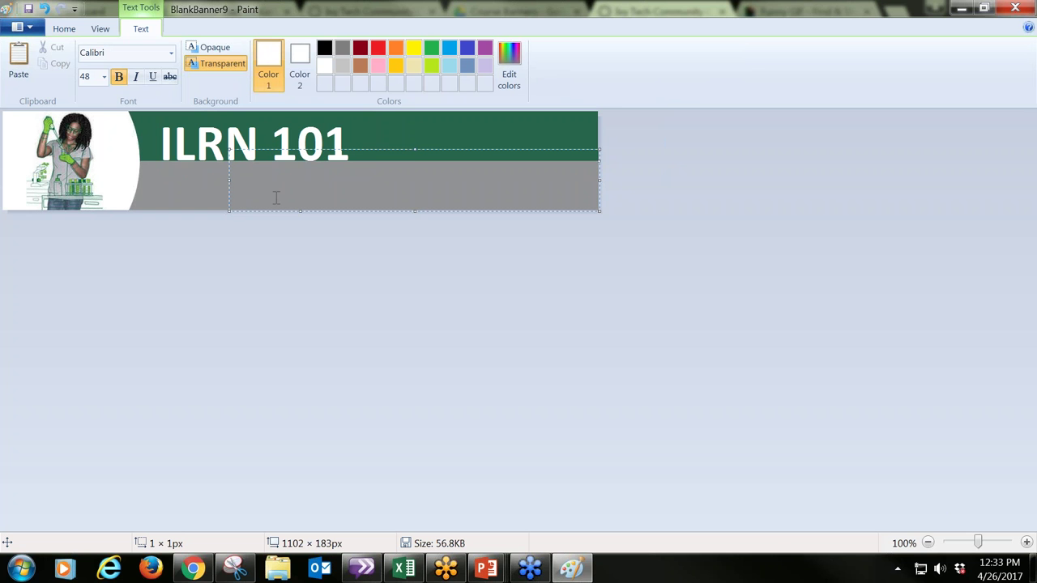
text(IvyLearn B)
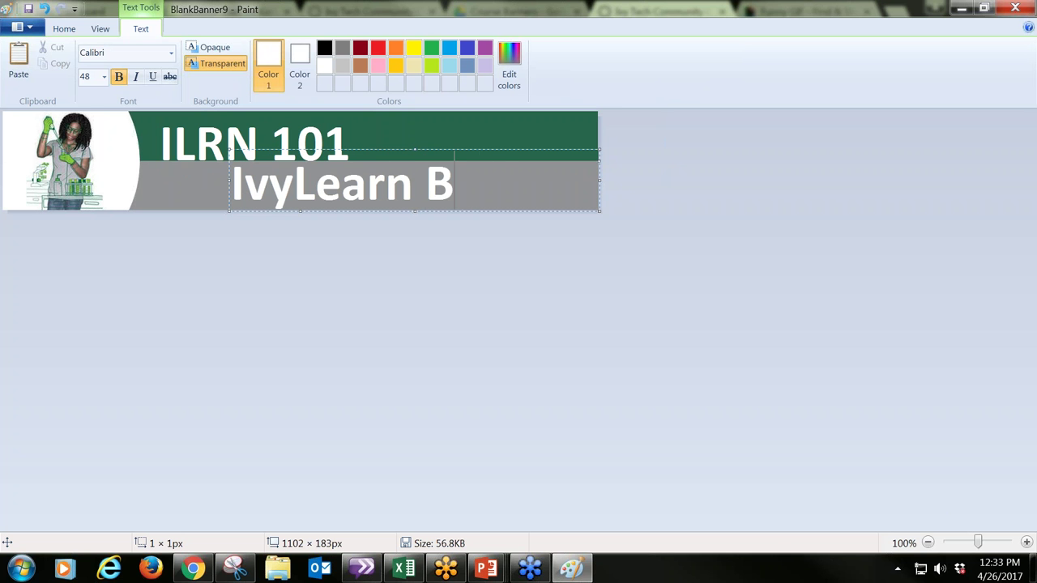
text(asics)
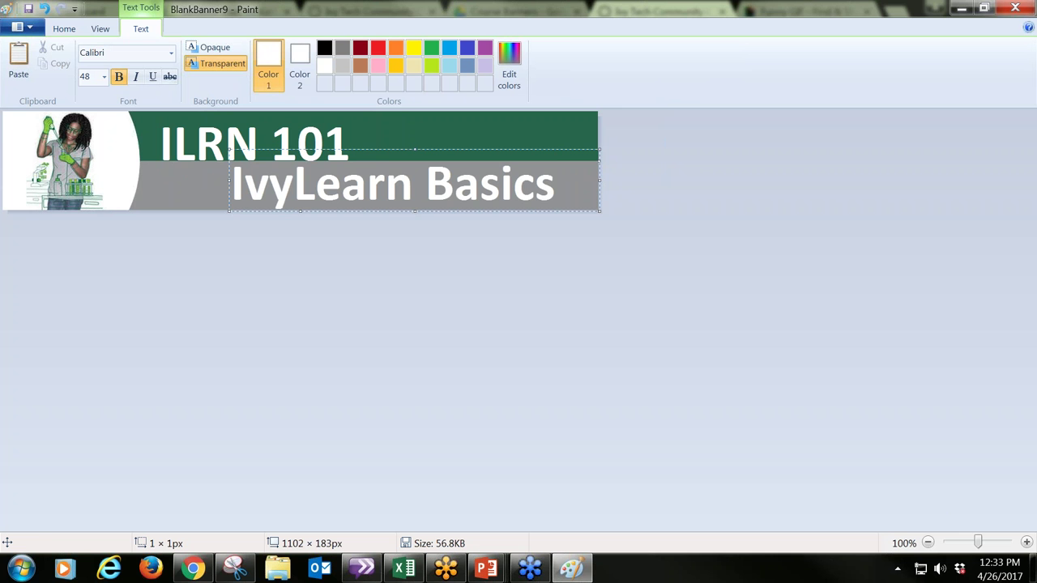
drag(433, 149, 368, 151)
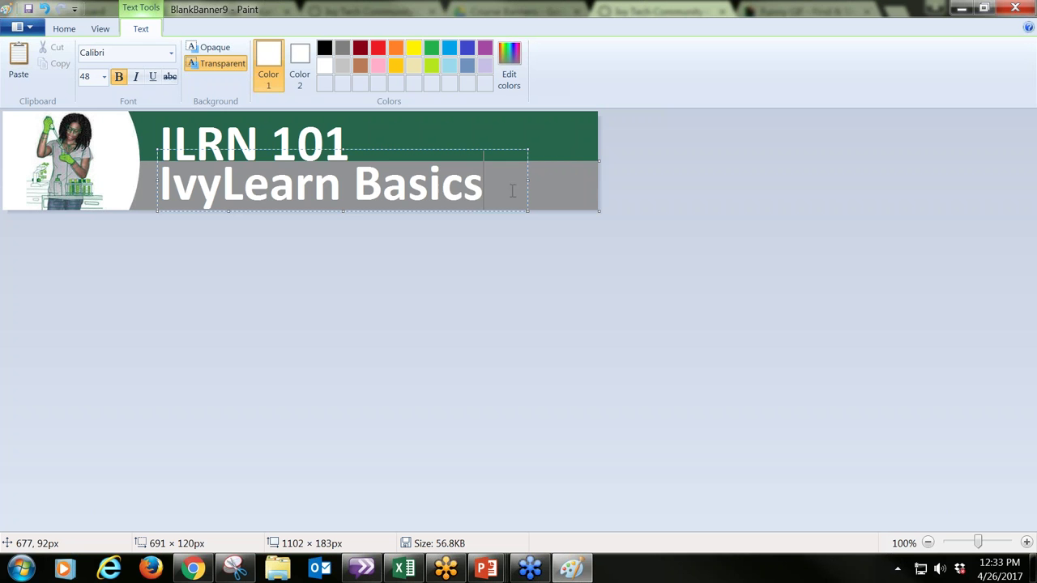
Recolour the "IvyLearn Basics" text orange and place it on the banner
drag(498, 191, 162, 188)
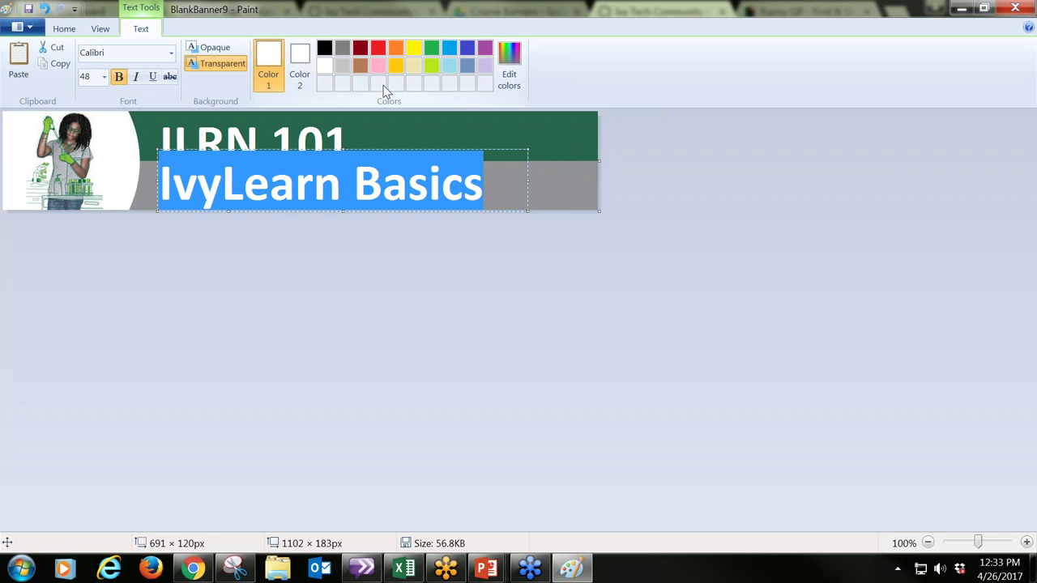
click(396, 52)
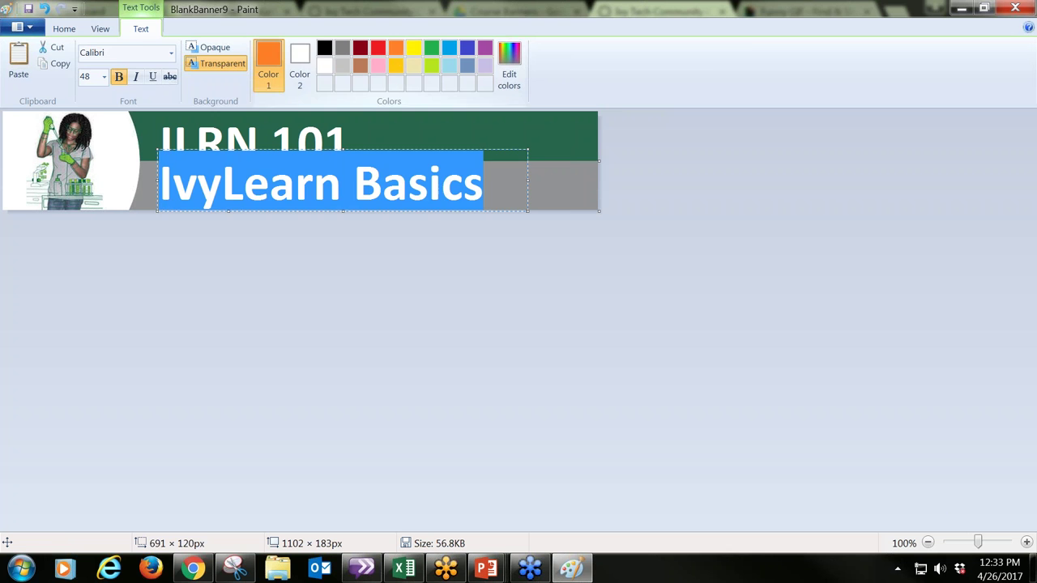
click(707, 229)
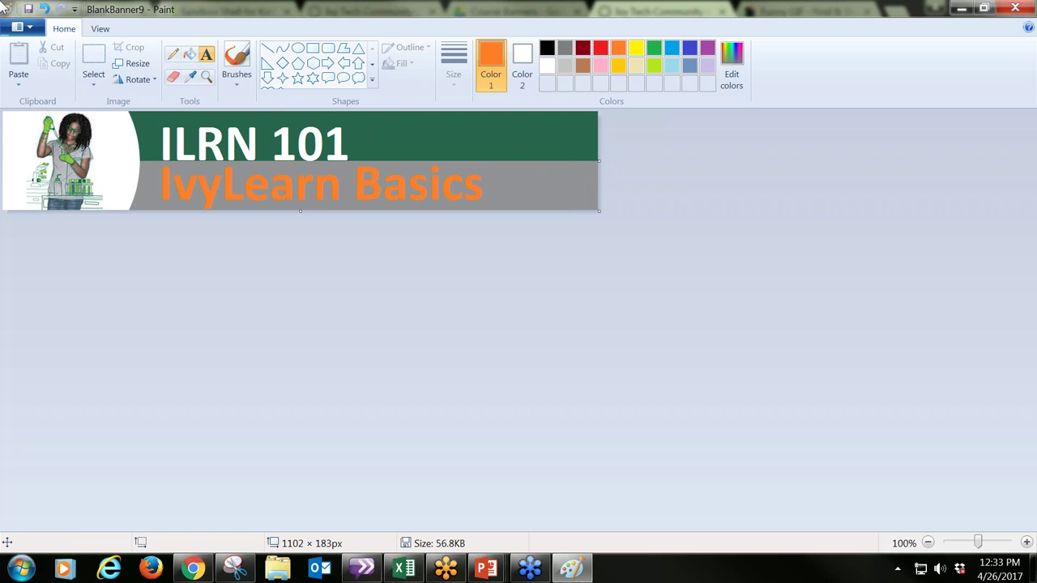
Save the banner as a JPEG picture named ILRN101_Banner_demo in the Pictures library
click(35, 29)
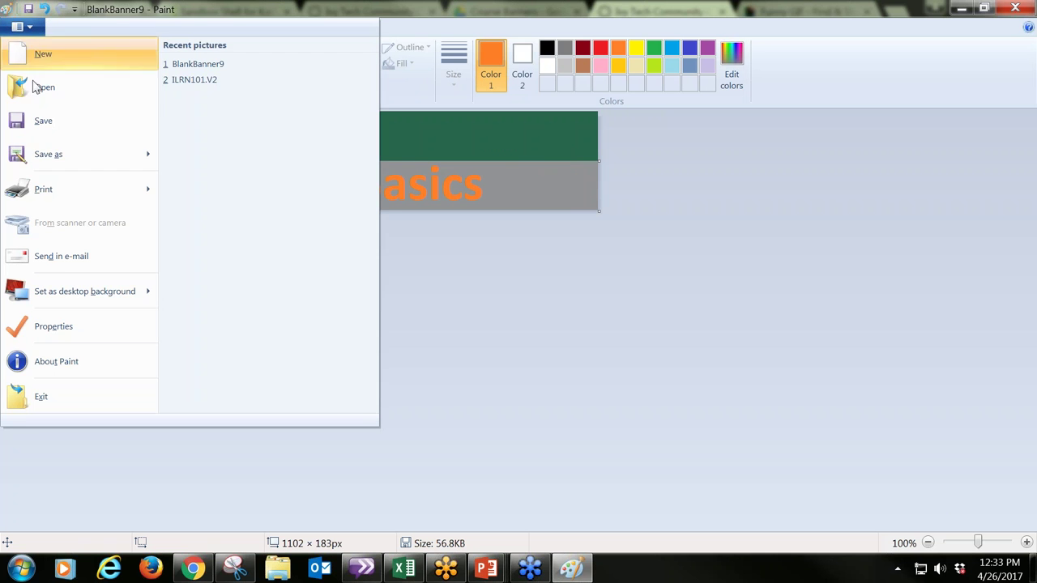
mouse_move(50, 162)
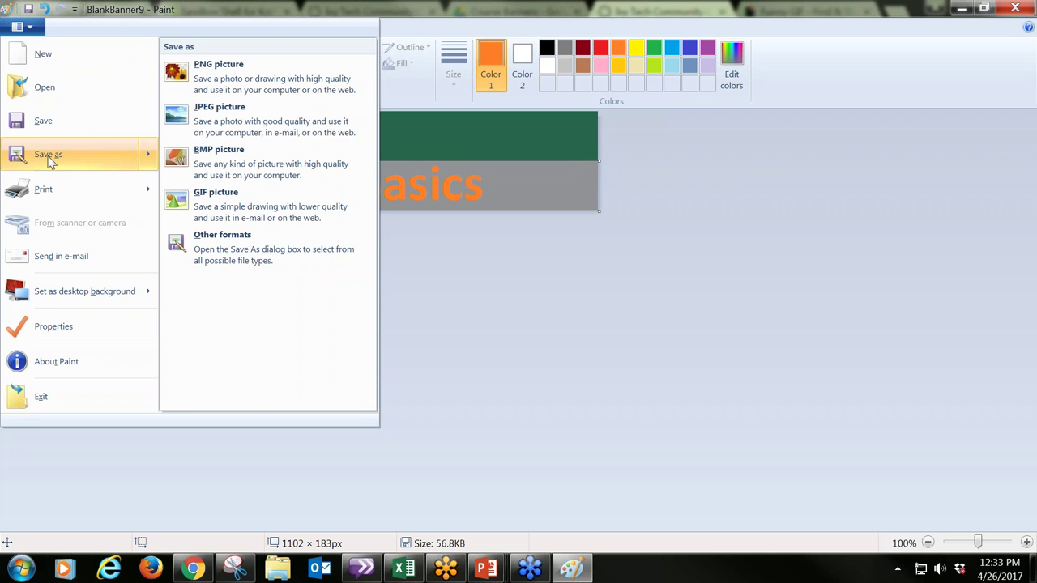
click(216, 122)
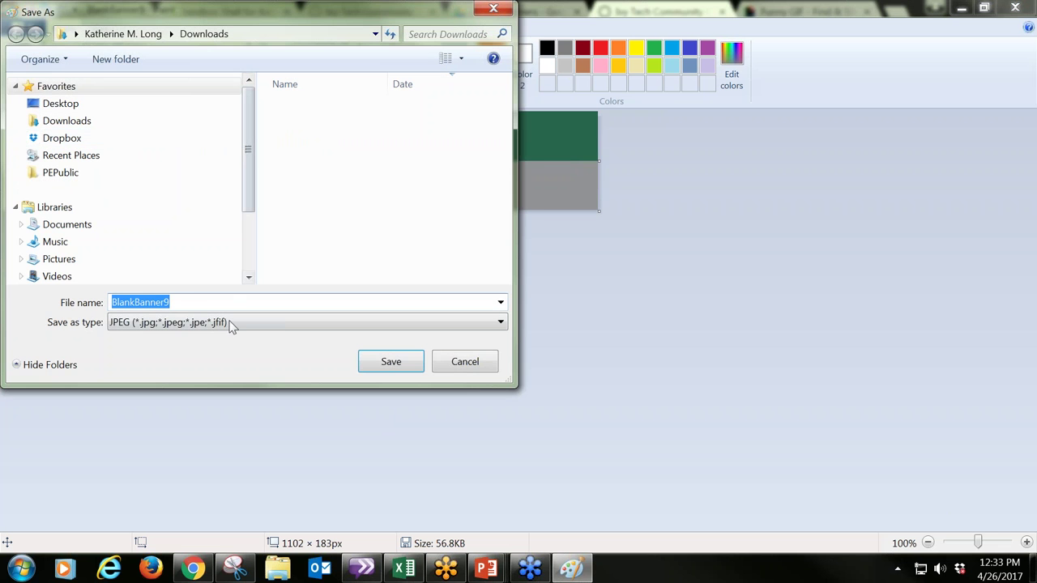
click(201, 302)
key(ctrl+a)
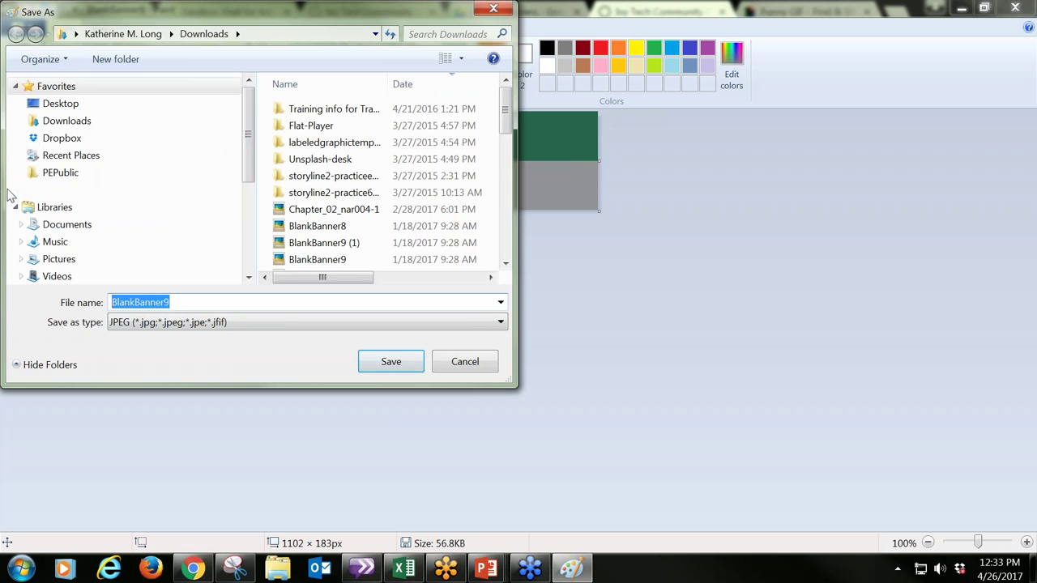
click(57, 261)
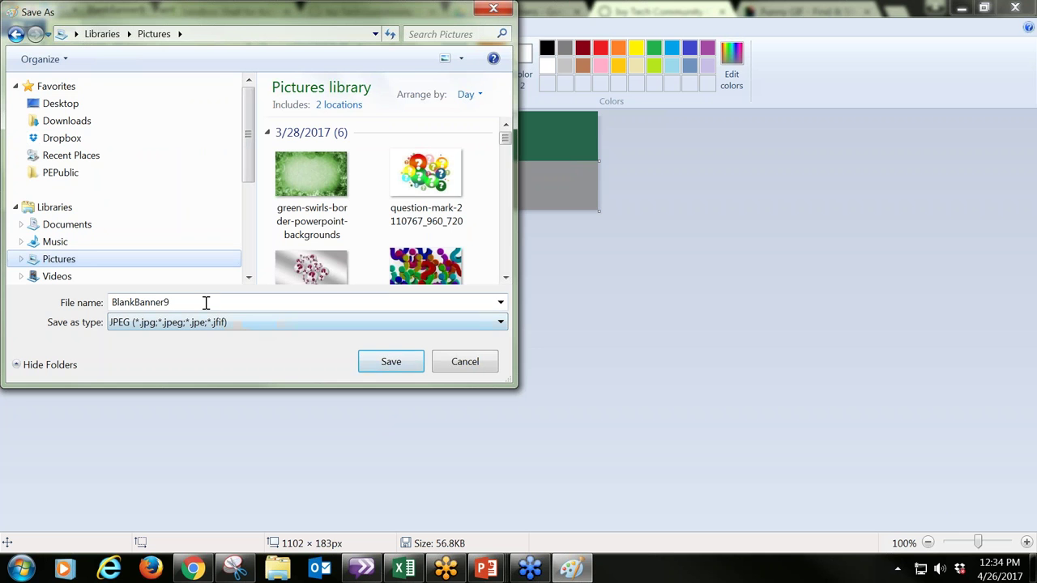
drag(206, 301, 85, 306)
text(ILRN)
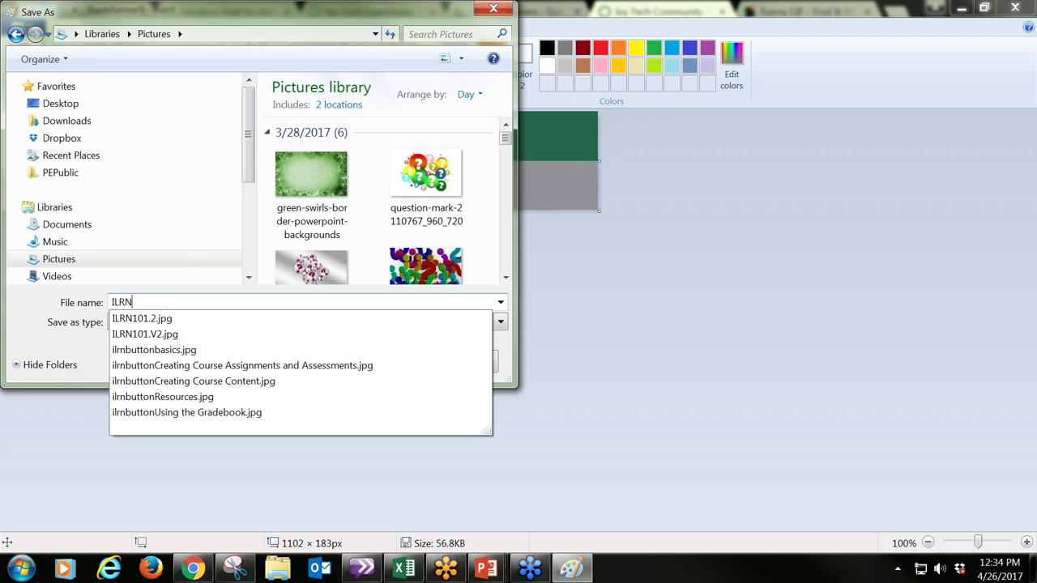
text(101_Banner_demo)
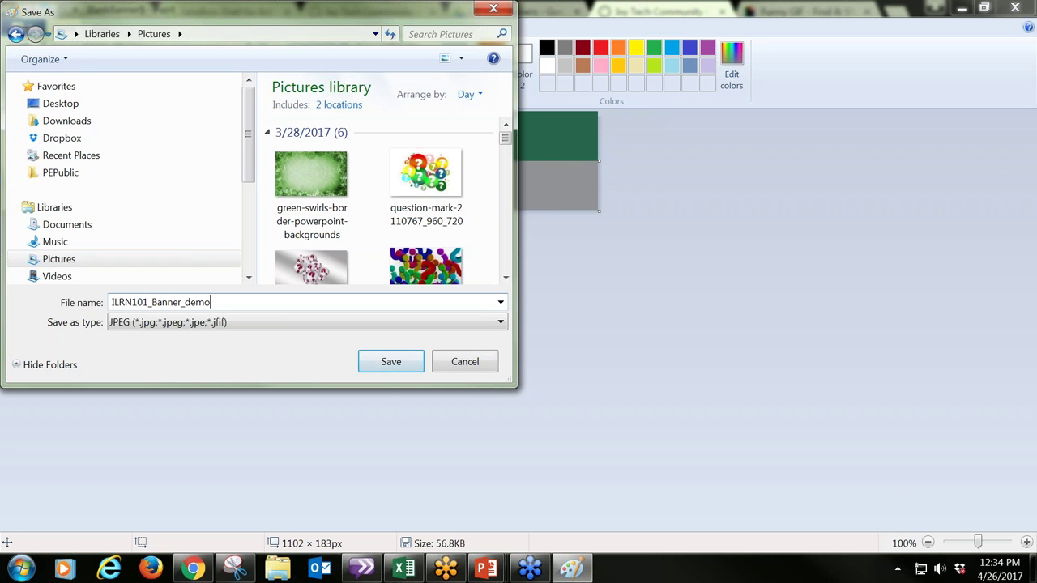
click(391, 364)
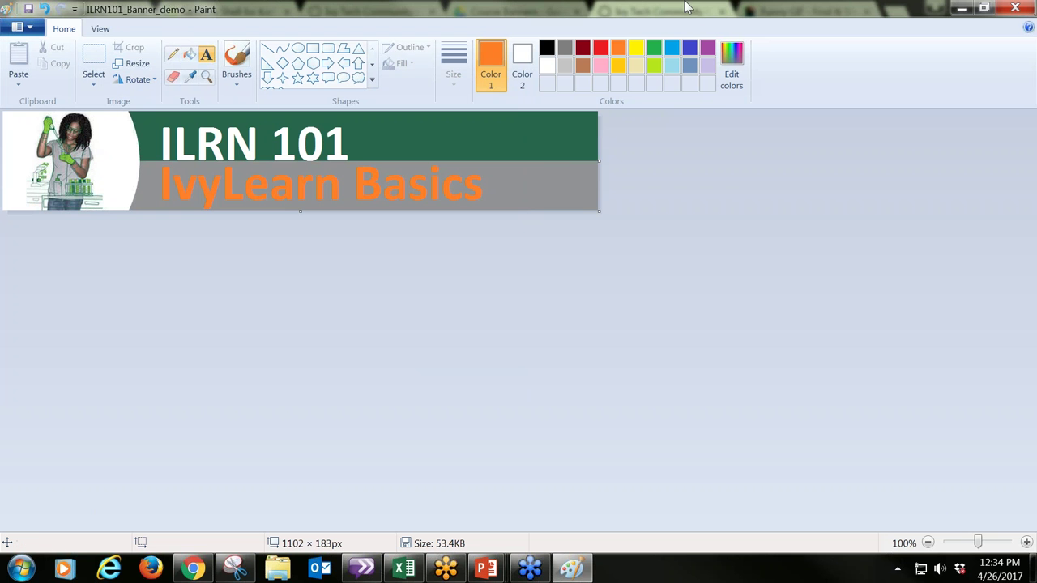
Minimize Paint, browse the Course Banners folder in Google Drive and preview BlankBanner12.jpg
click(959, 9)
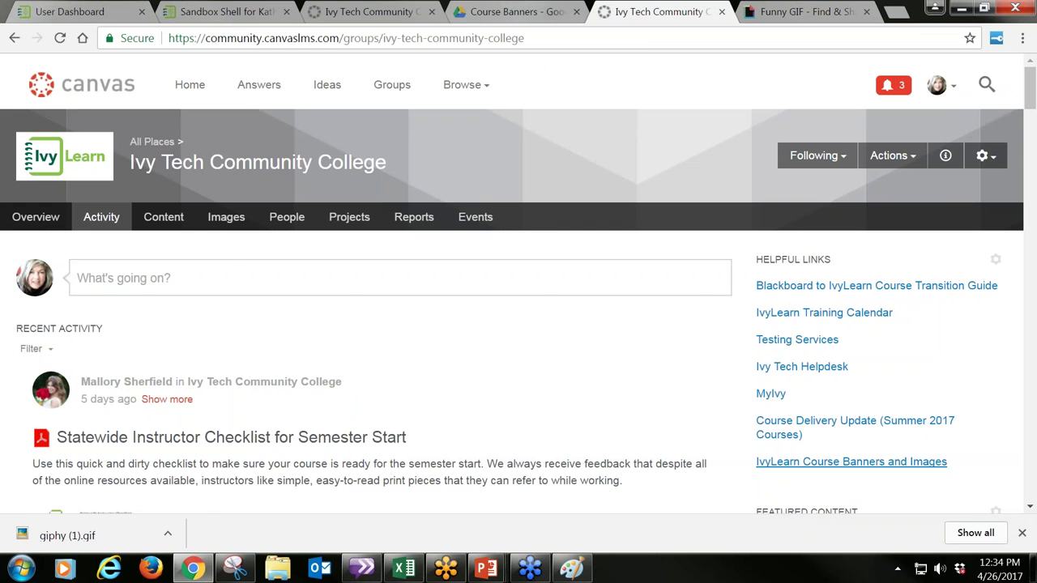
click(528, 12)
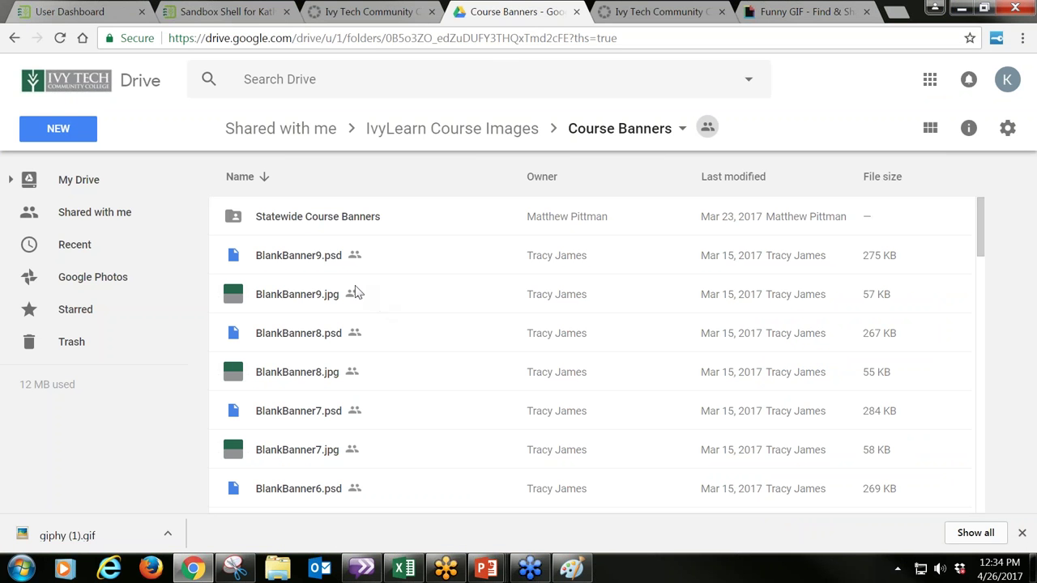
scroll(345, 423, down, 3)
scroll(346, 423, down, 6)
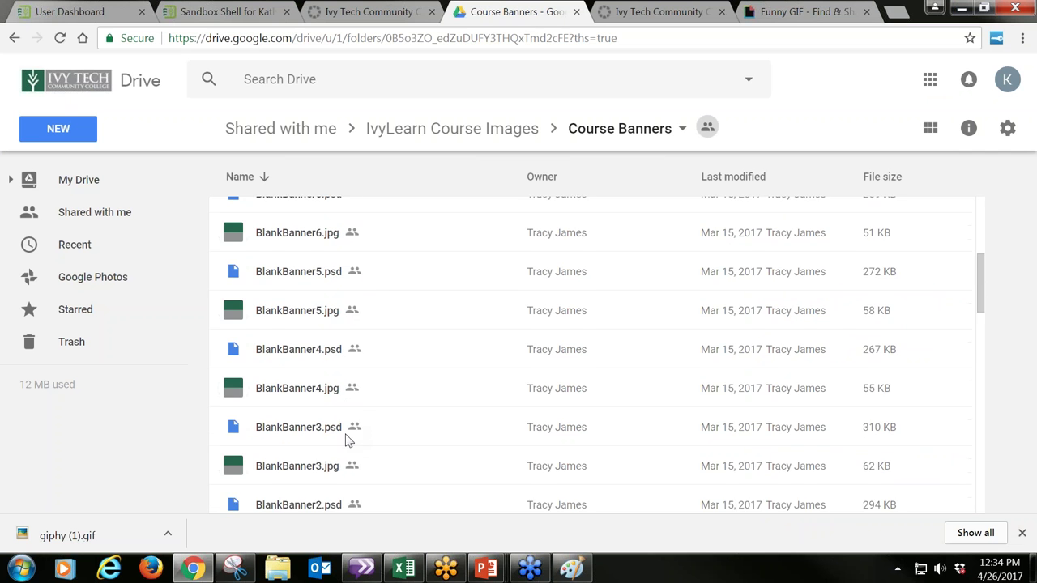
scroll(350, 441, down, 3)
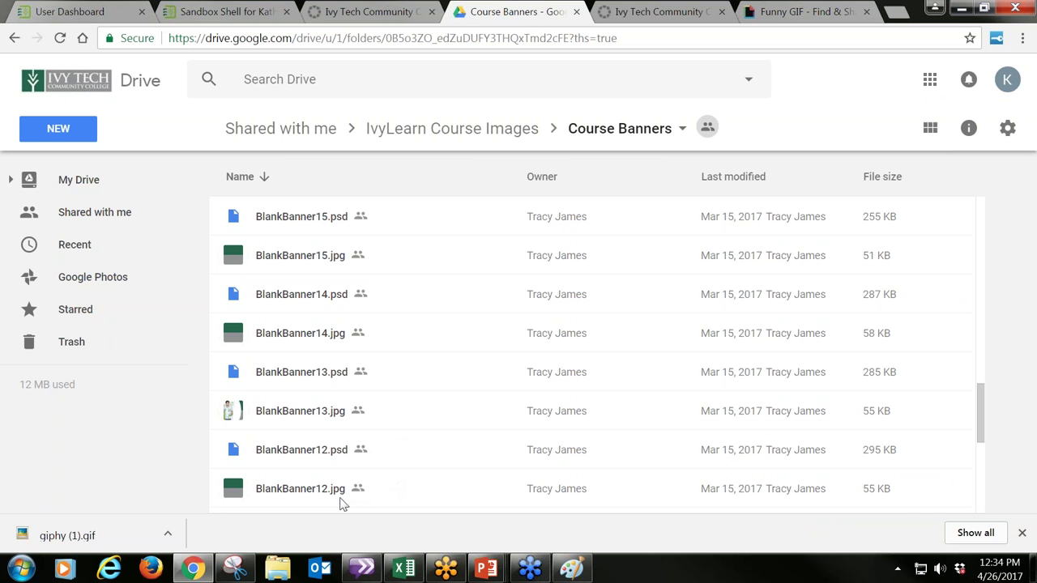
click(294, 496)
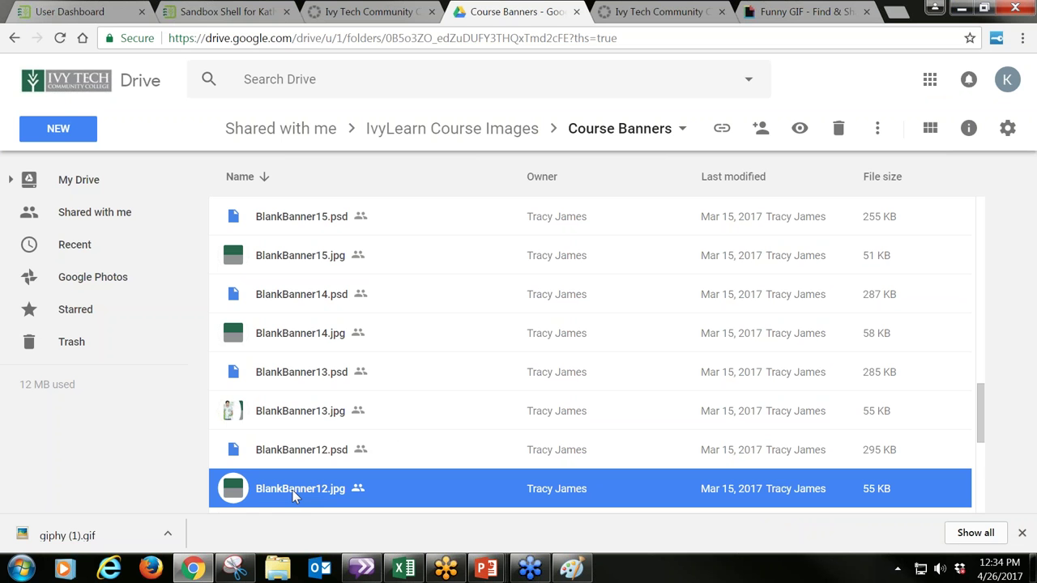
double_click(295, 496)
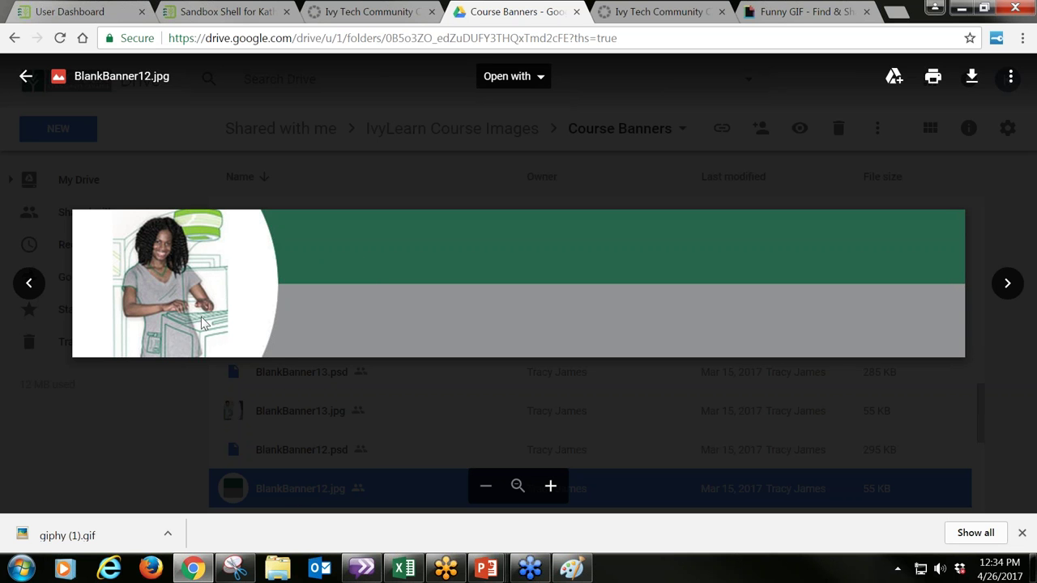
Close the Google Drive Course Banners page and the GIPHY download page
click(576, 11)
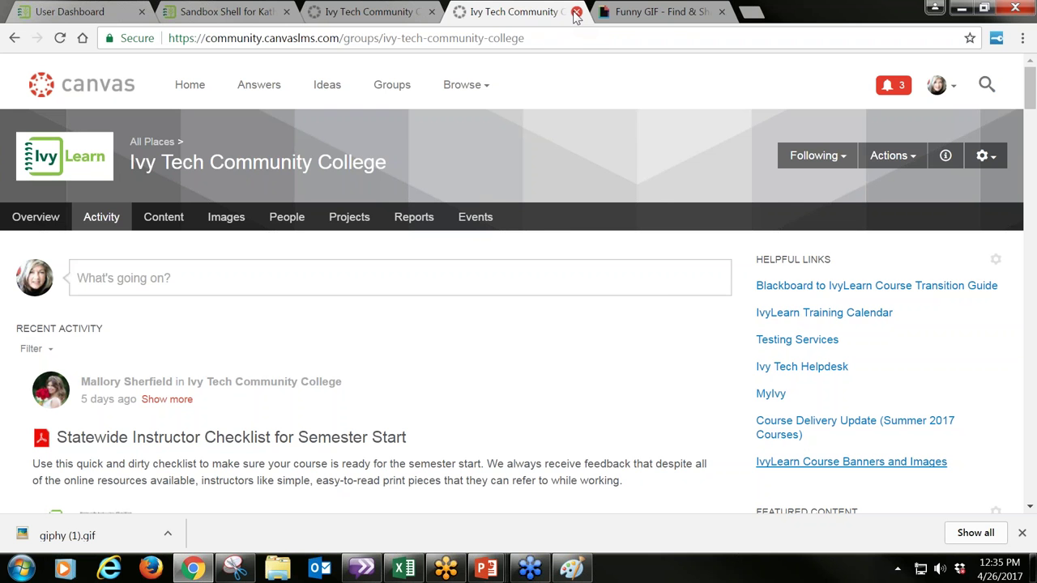
click(670, 16)
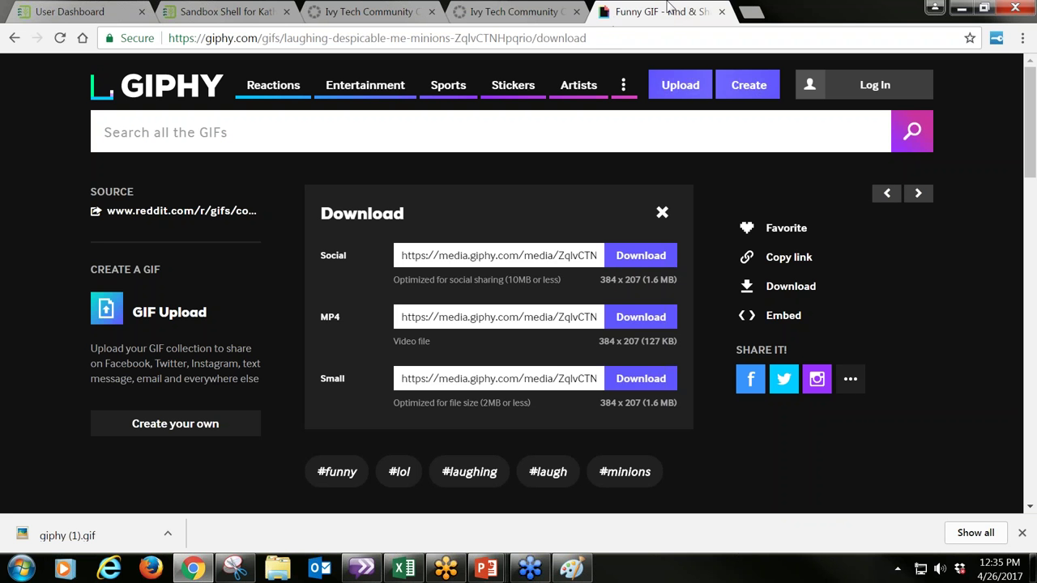
click(721, 11)
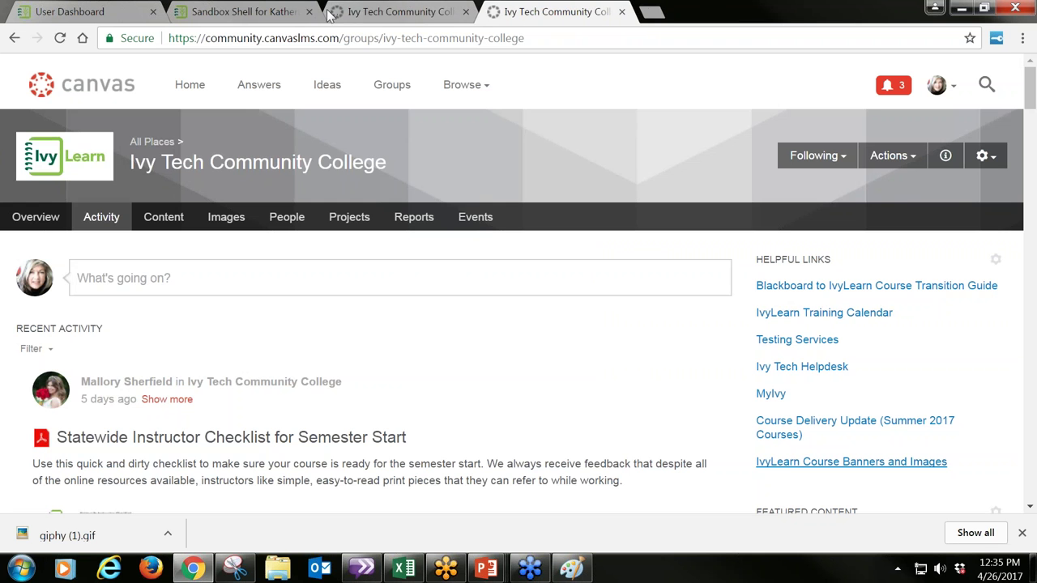
Return to the sandbox course in IvyLearn, dismiss the Help pane, and open the course home page for editing
click(282, 16)
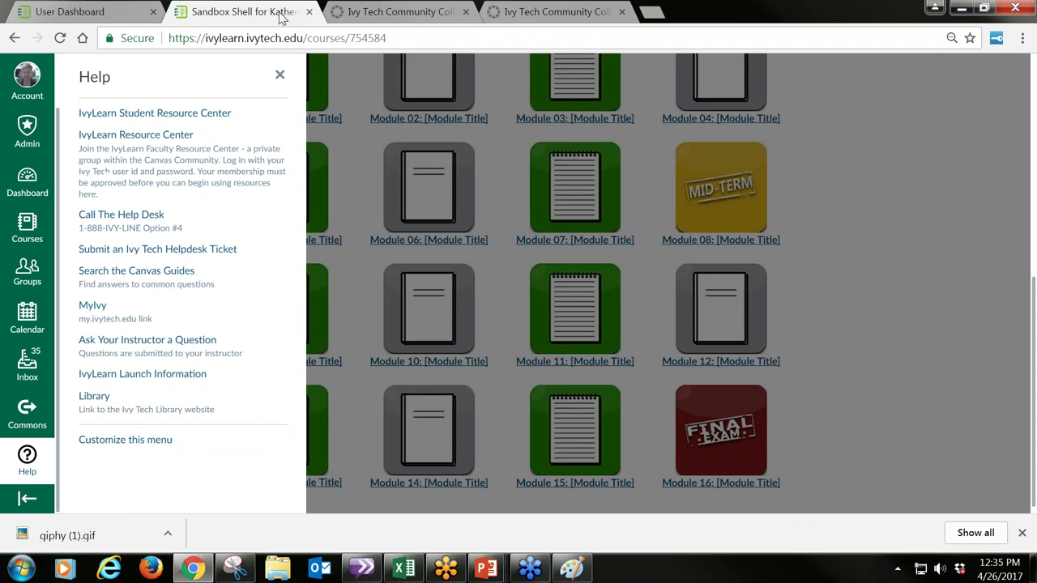
click(881, 263)
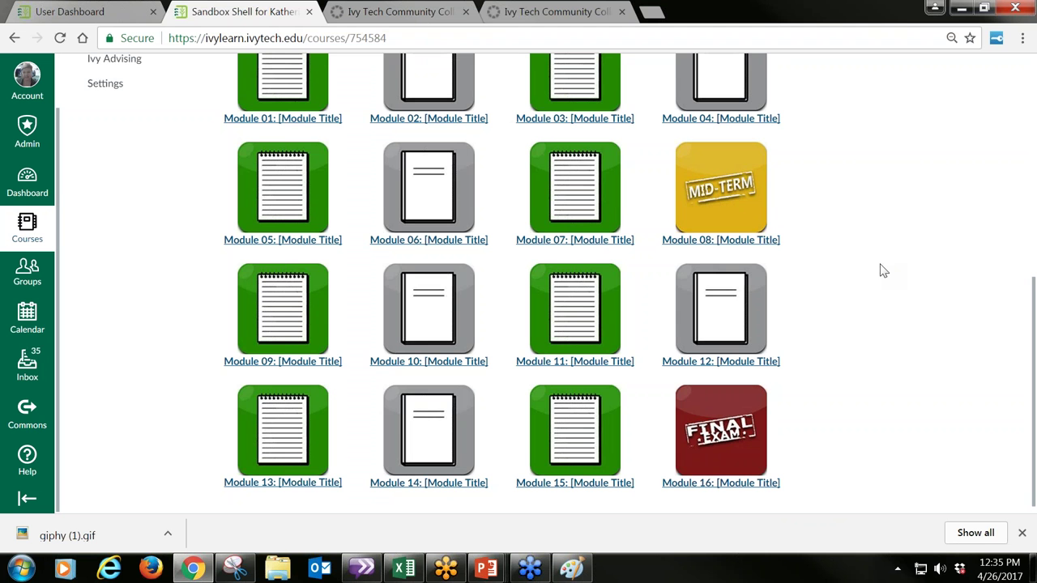
drag(1034, 316, 1034, 95)
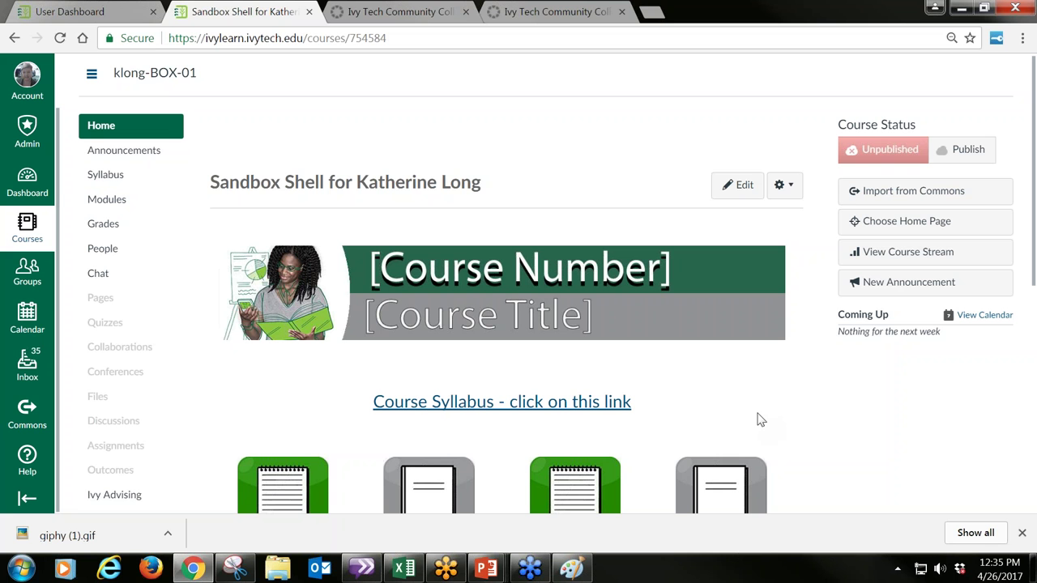
click(744, 188)
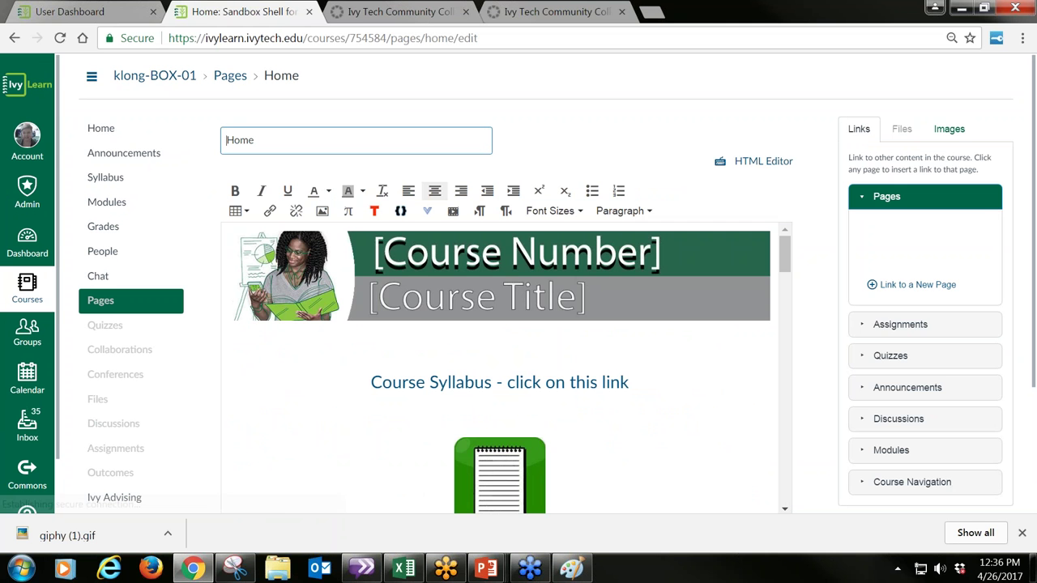
Delete the placeholder course banner from the home page and open the upload form for a new image
click(631, 275)
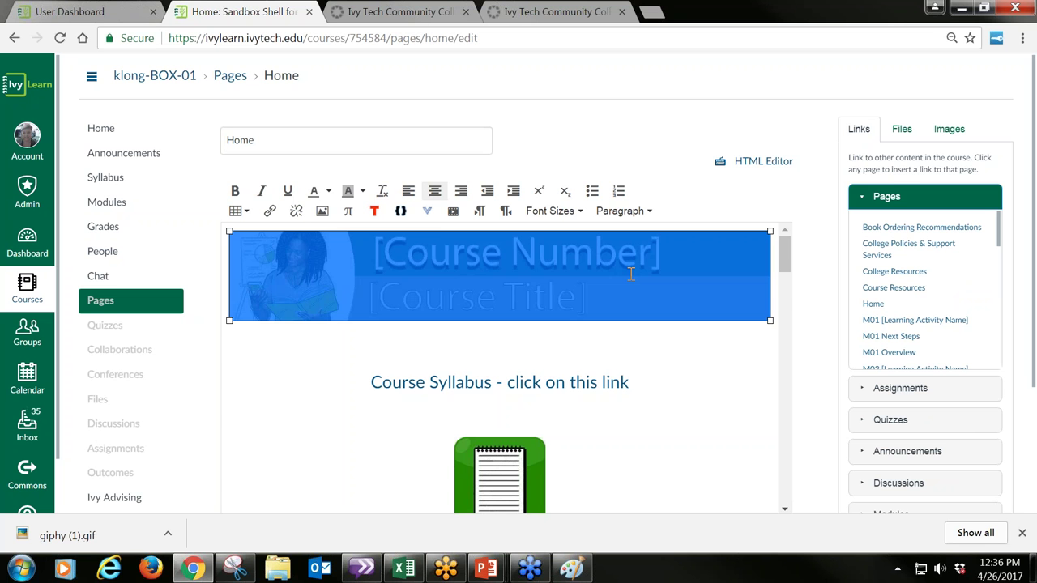
key(Delete)
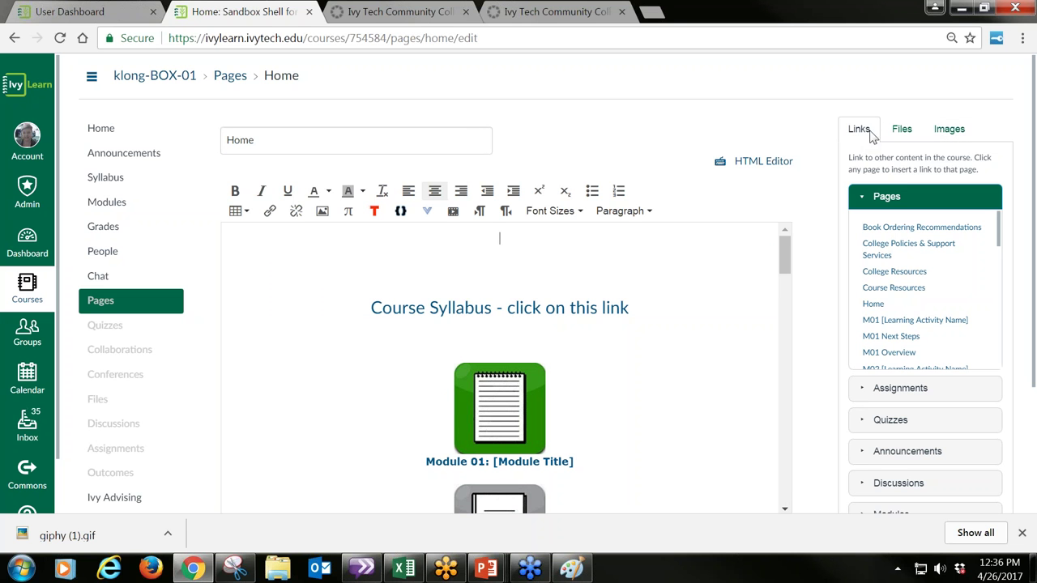
click(964, 133)
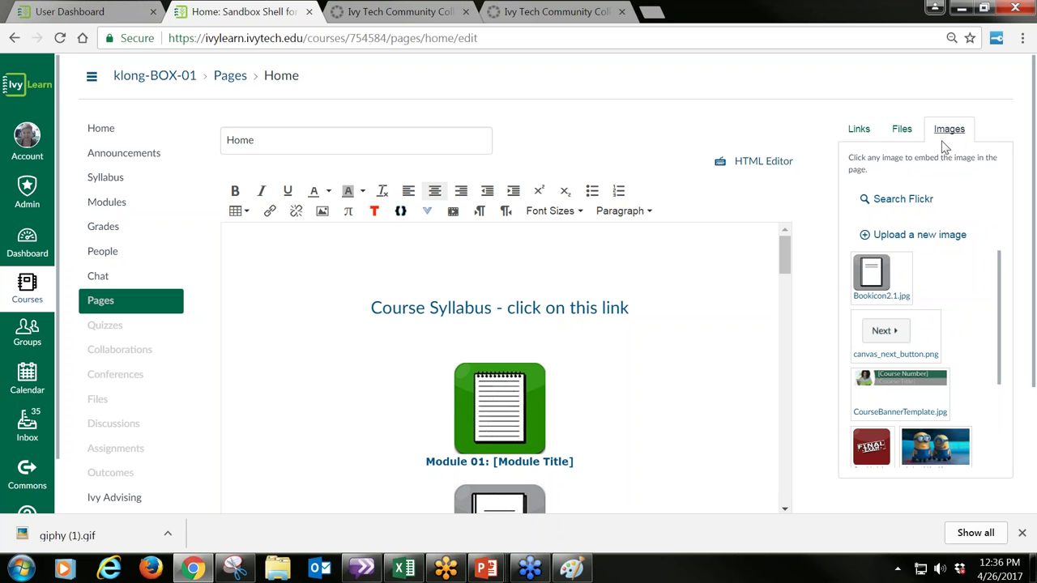
click(905, 239)
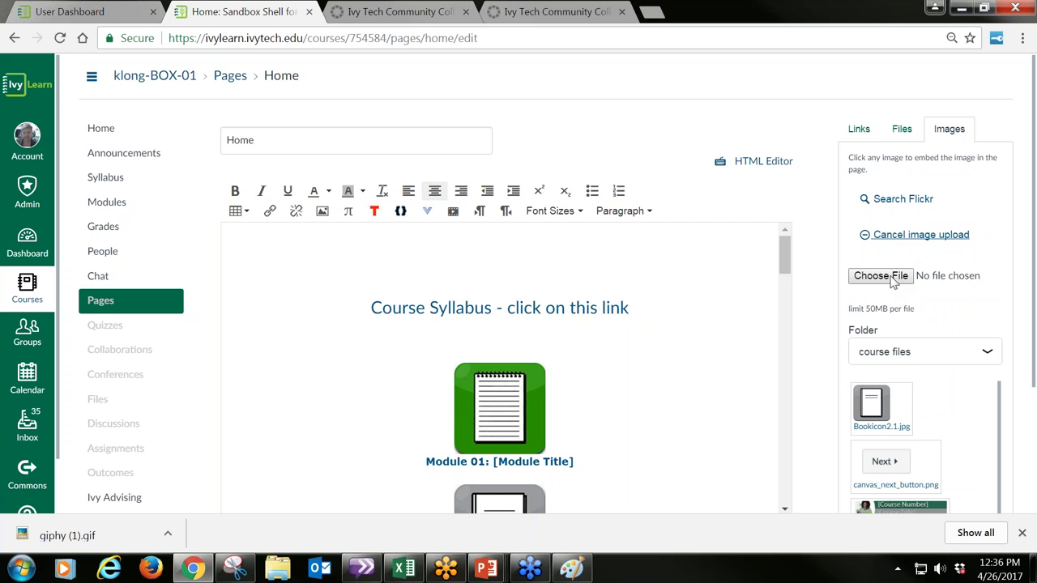
Choose ILRN101_Banner_demo from the Pictures library as the image file for upload
click(881, 275)
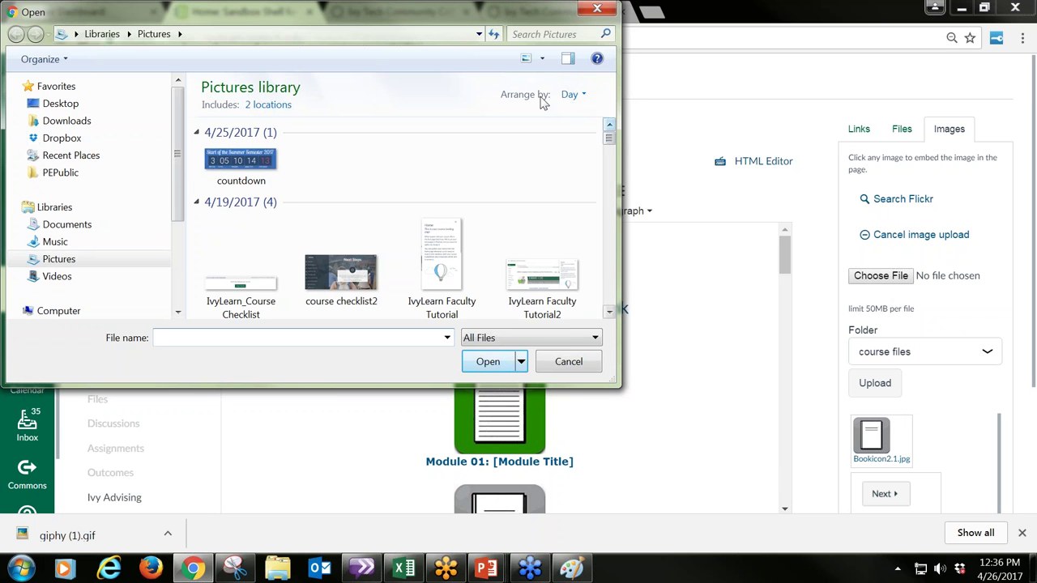
drag(610, 139, 609, 144)
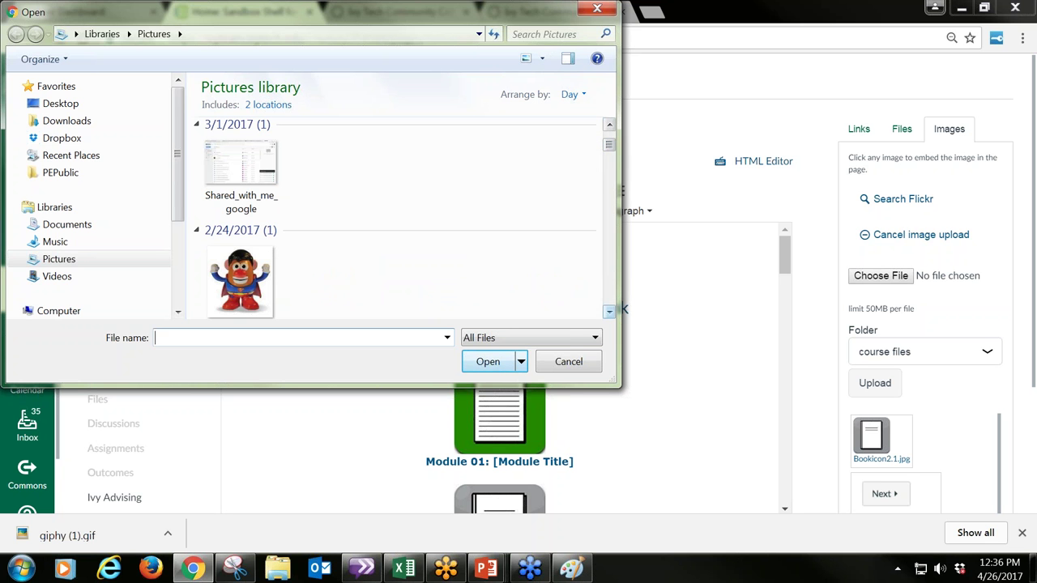
click(610, 312)
drag(609, 312, 612, 318)
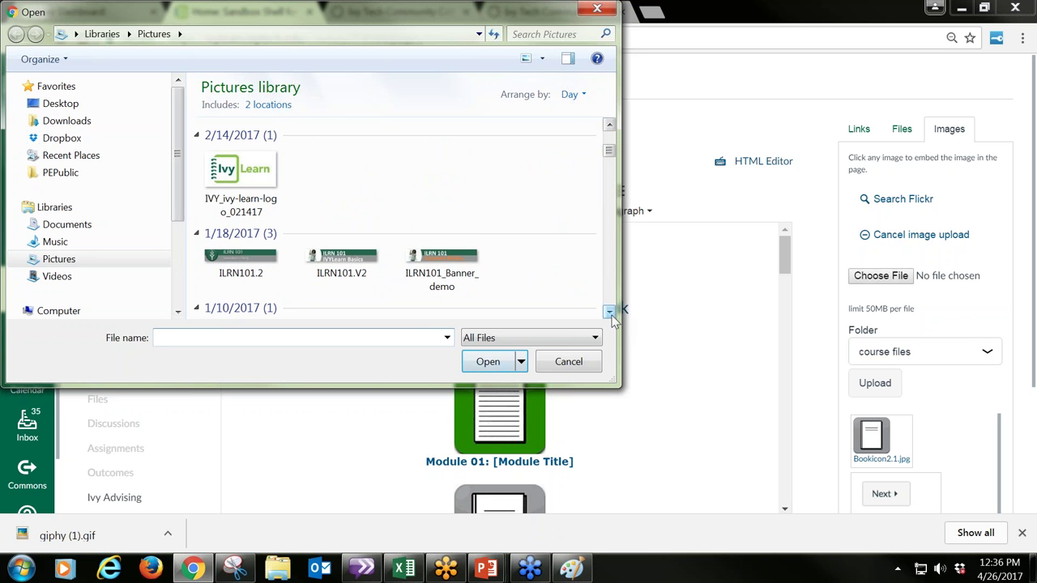
click(460, 257)
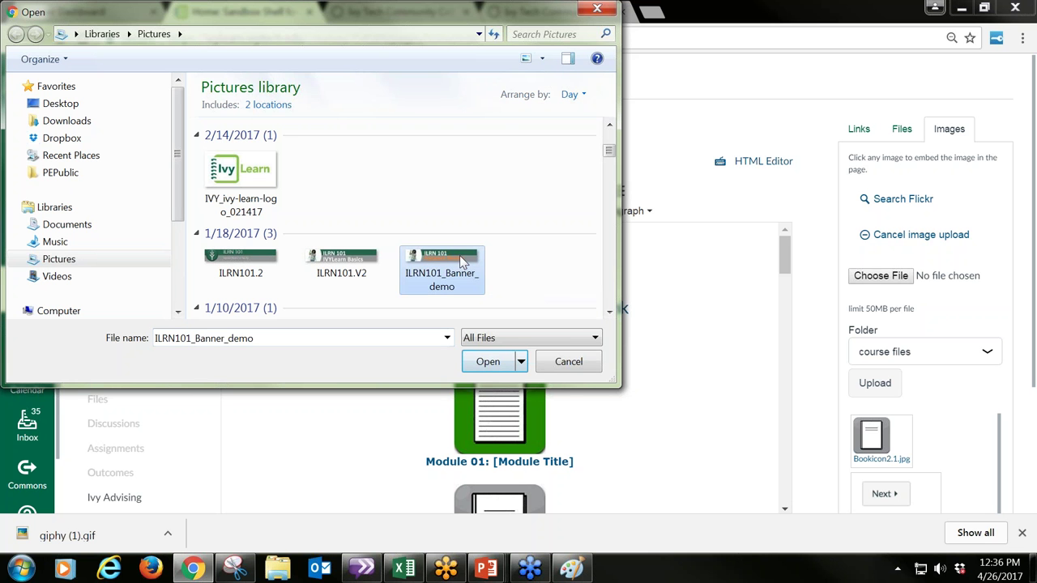
click(488, 362)
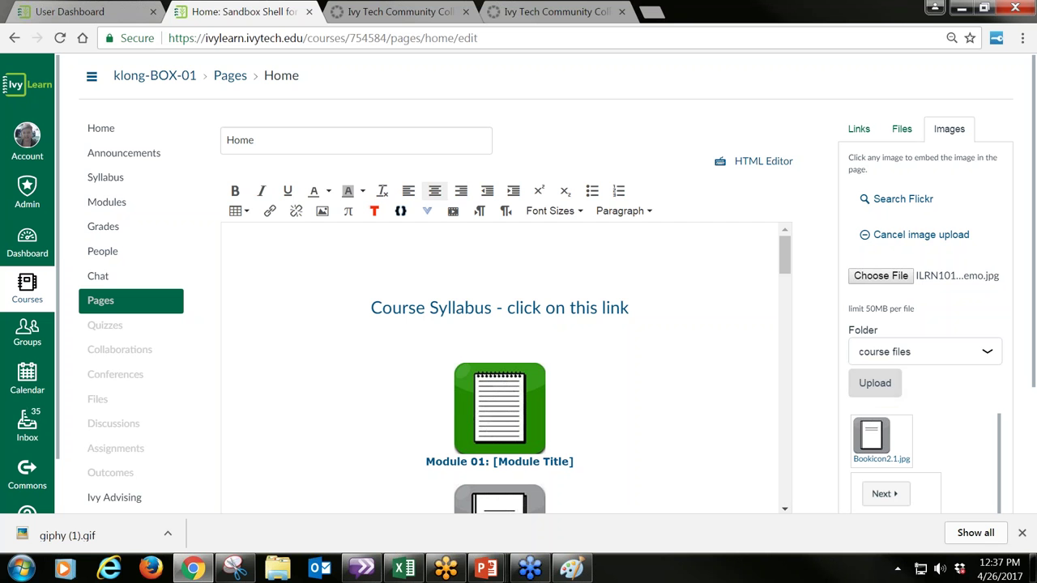
Upload the chosen banner into the course_image folder so it is embedded on the home page
click(989, 352)
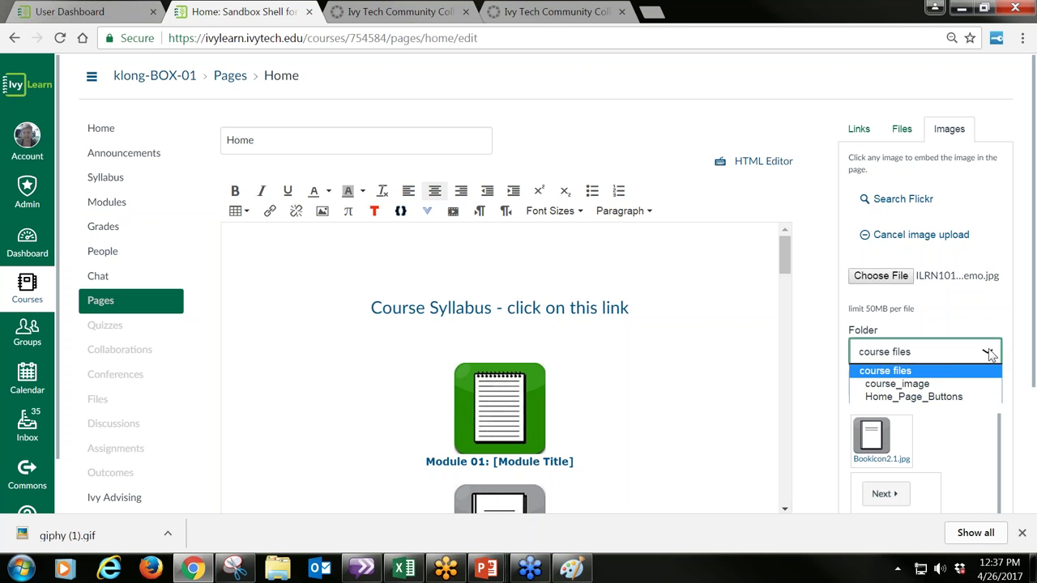
click(930, 386)
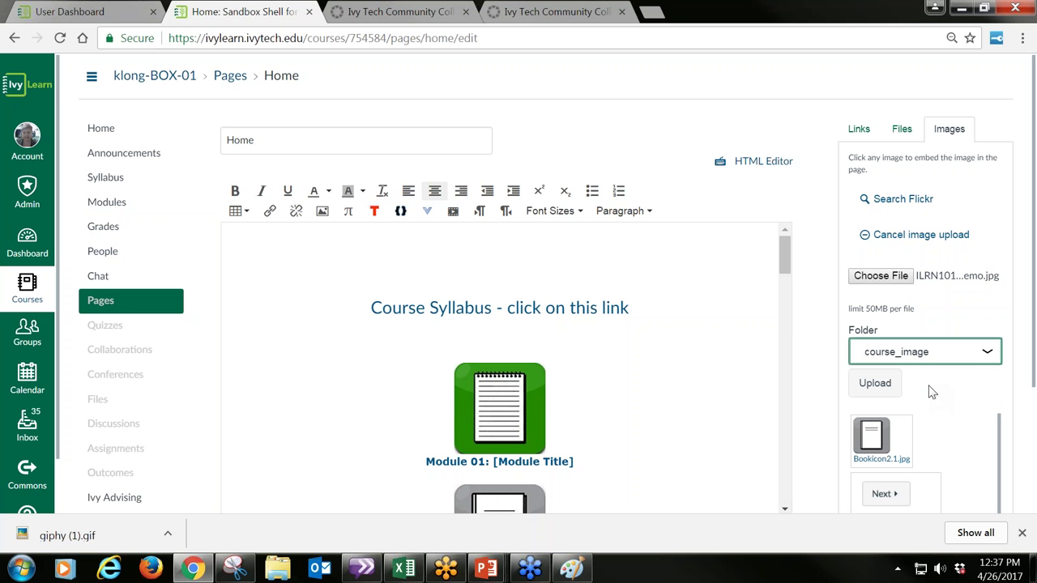
click(875, 384)
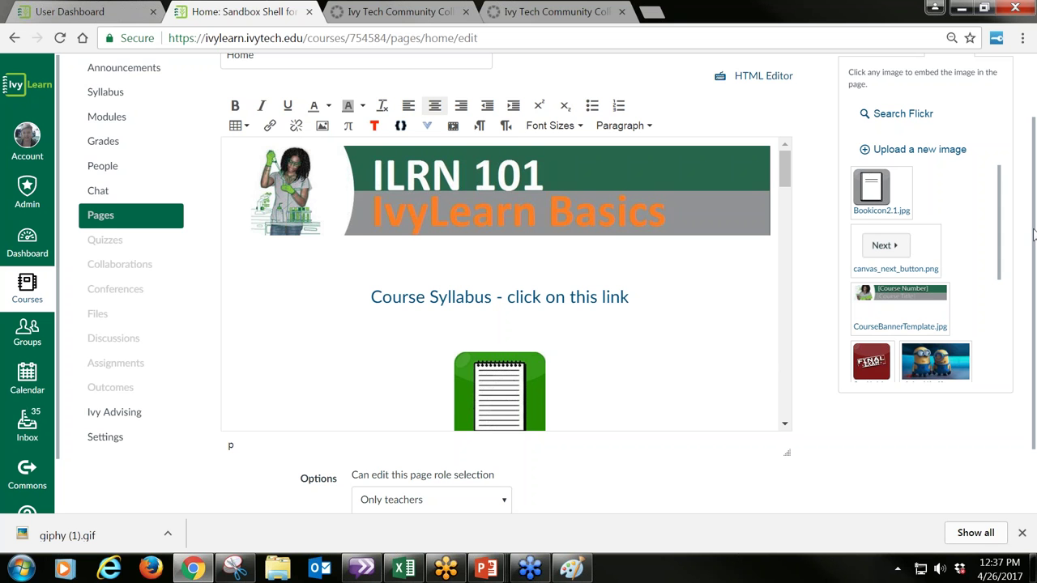
Save the home page and review its banner and module icons
scroll(1033, 235, down, 1)
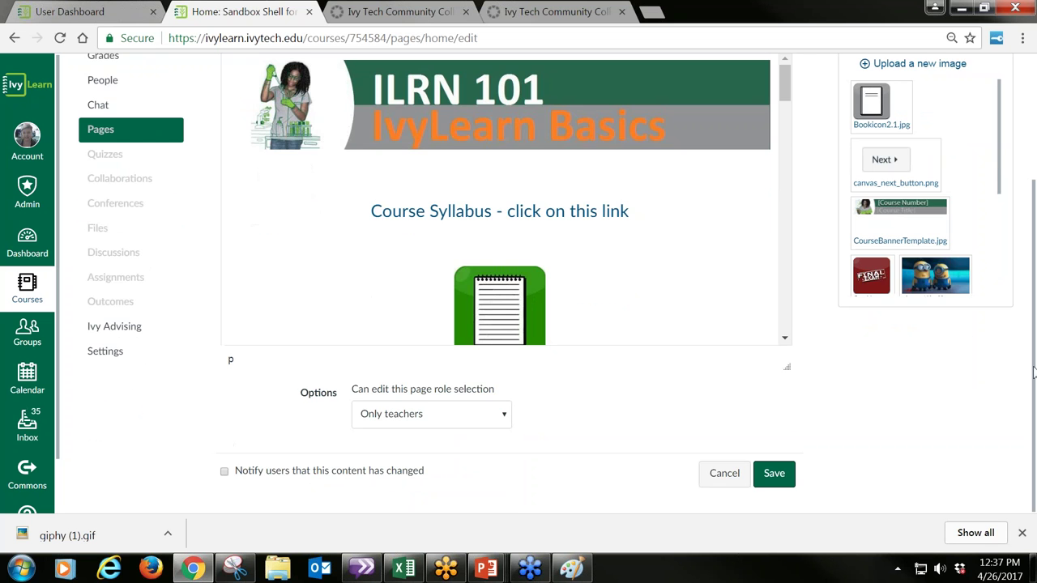
click(781, 481)
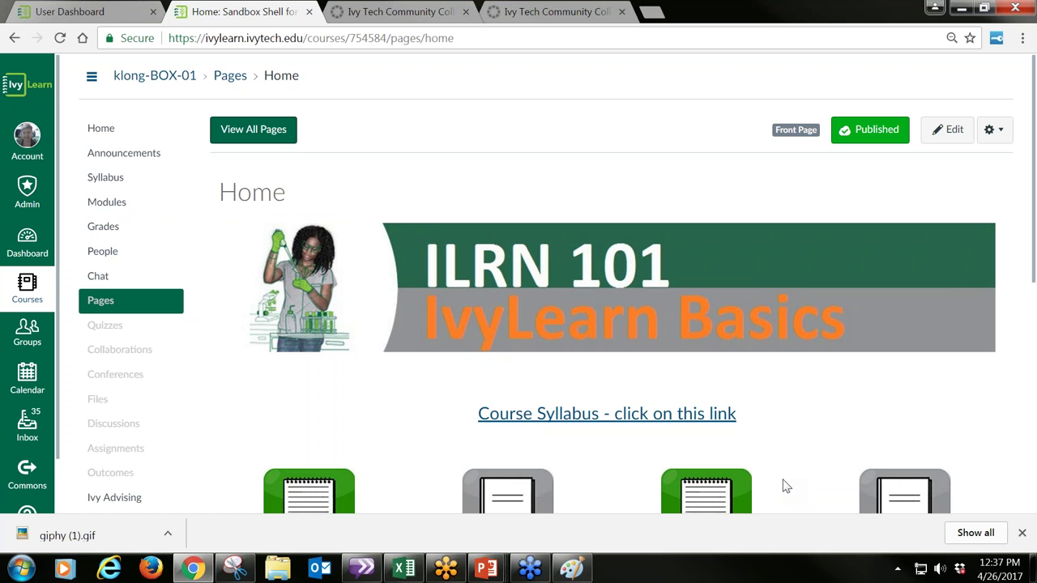
scroll(776, 420, down, 2)
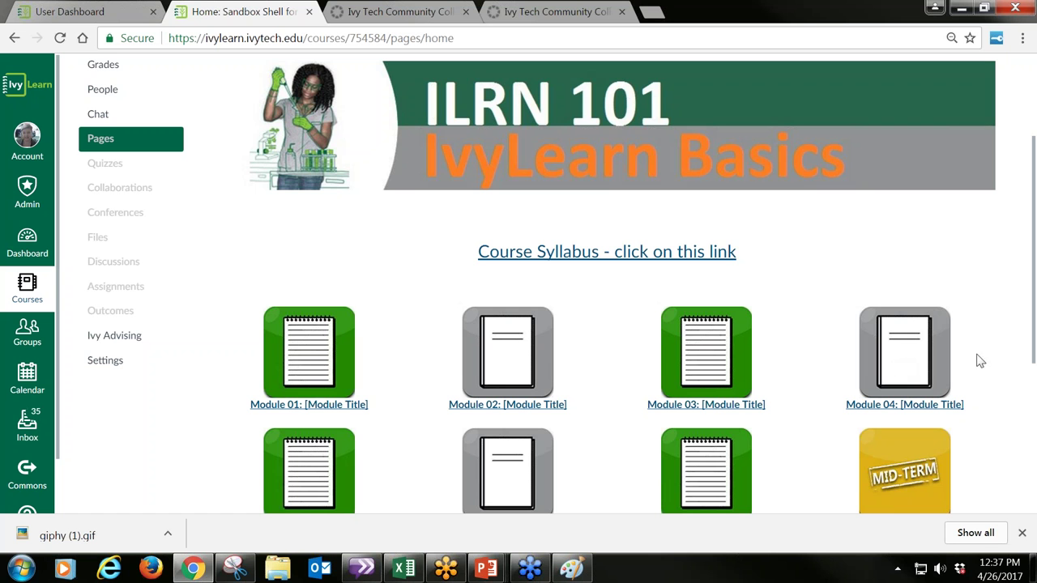
scroll(1034, 336, up, 3)
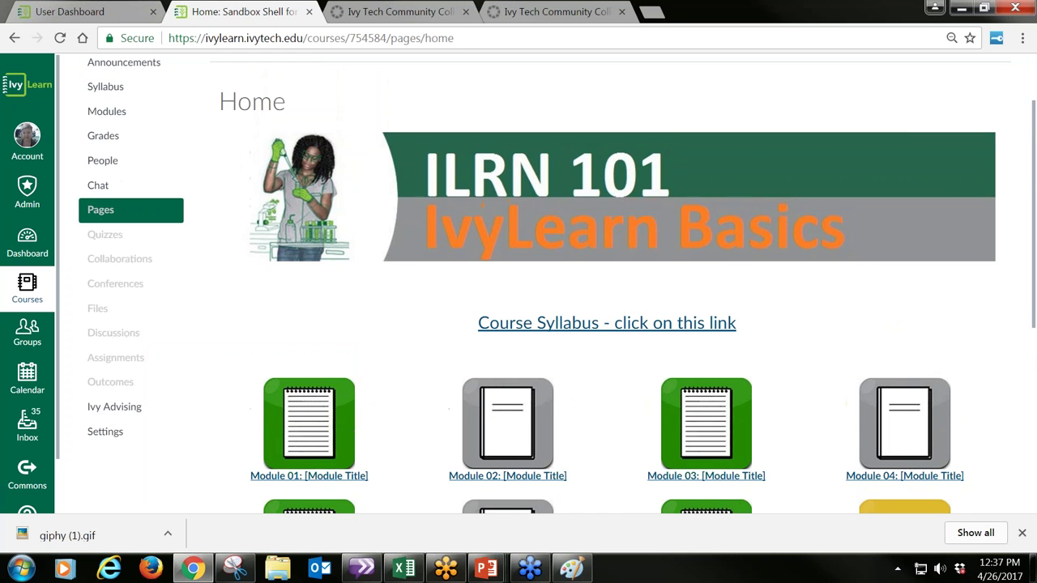
Open the home page for editing again and select the green notepad icon above the Module 01 title
click(945, 132)
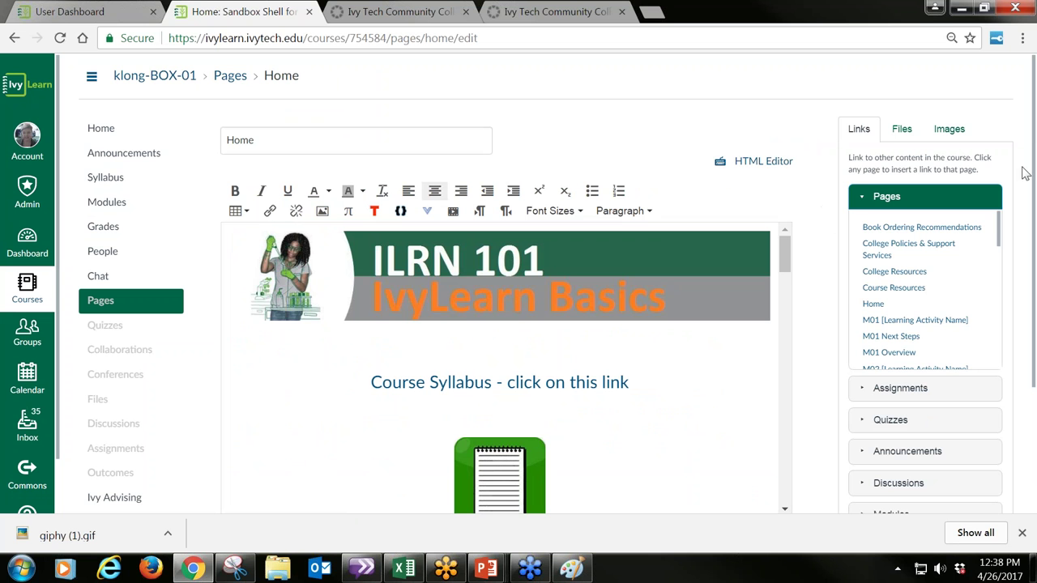
drag(1033, 188, 1035, 256)
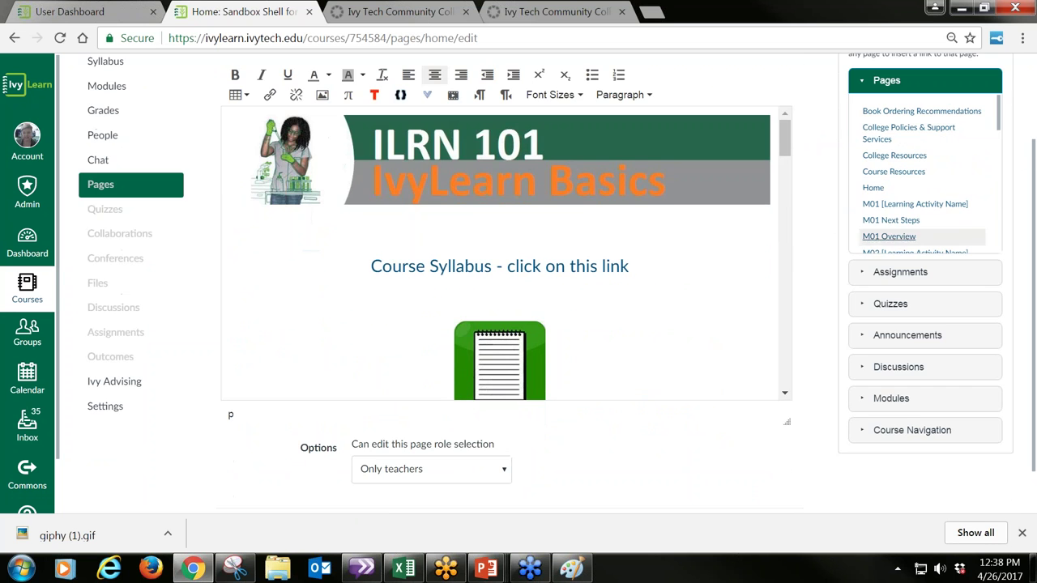
click(785, 395)
click(785, 394)
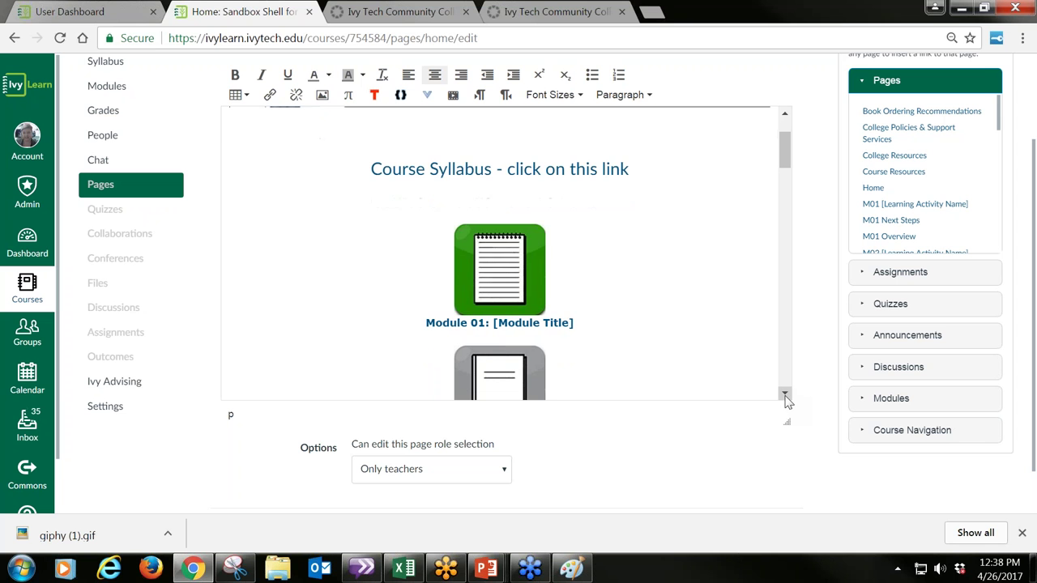
click(504, 265)
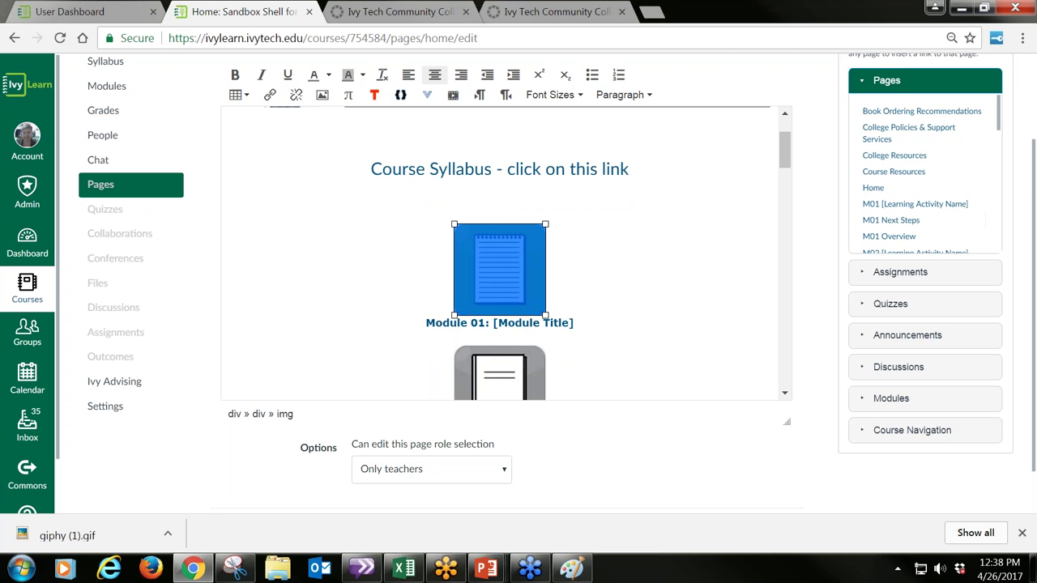
drag(1032, 177, 1033, 113)
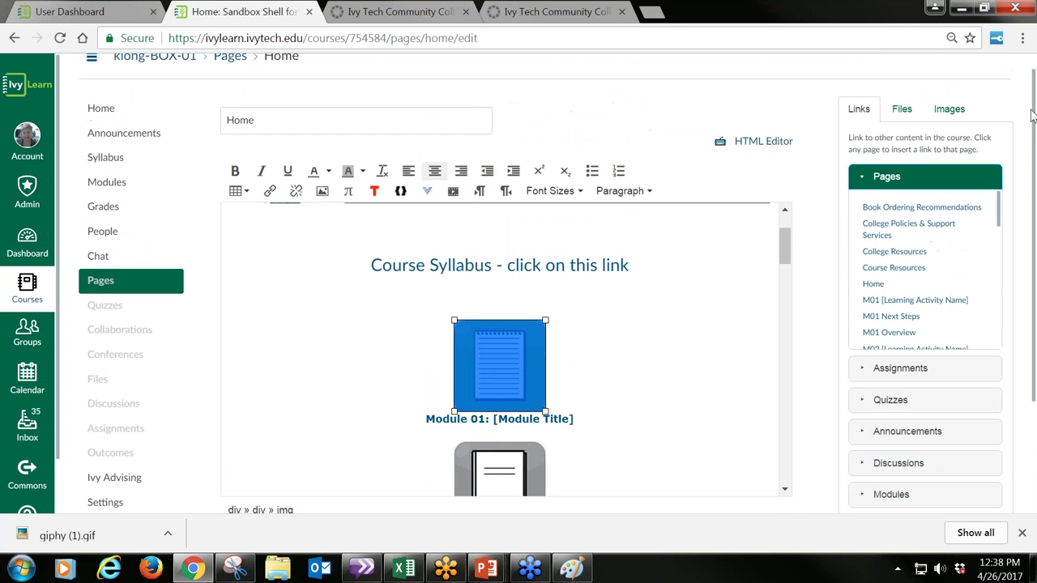
Search Flickr Creative Commons images for "sunflower" from the page editor
click(948, 109)
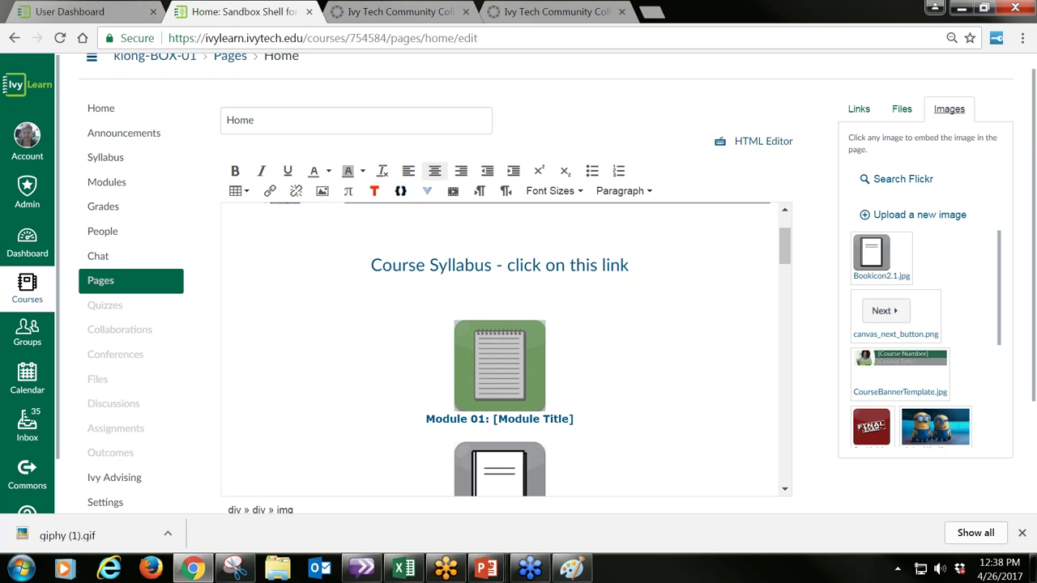
click(913, 180)
click(902, 248)
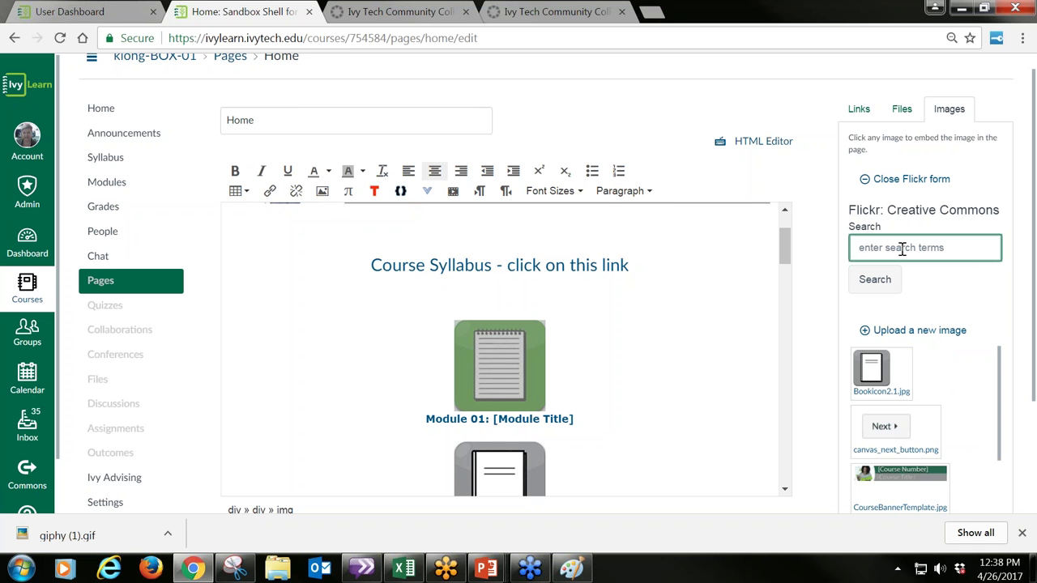
text(sumflower)
key(BackSpace)
key(BackSpace)
key(BackSpace)
key(BackSpace)
key(BackSpace)
key(BackSpace)
key(BackSpace)
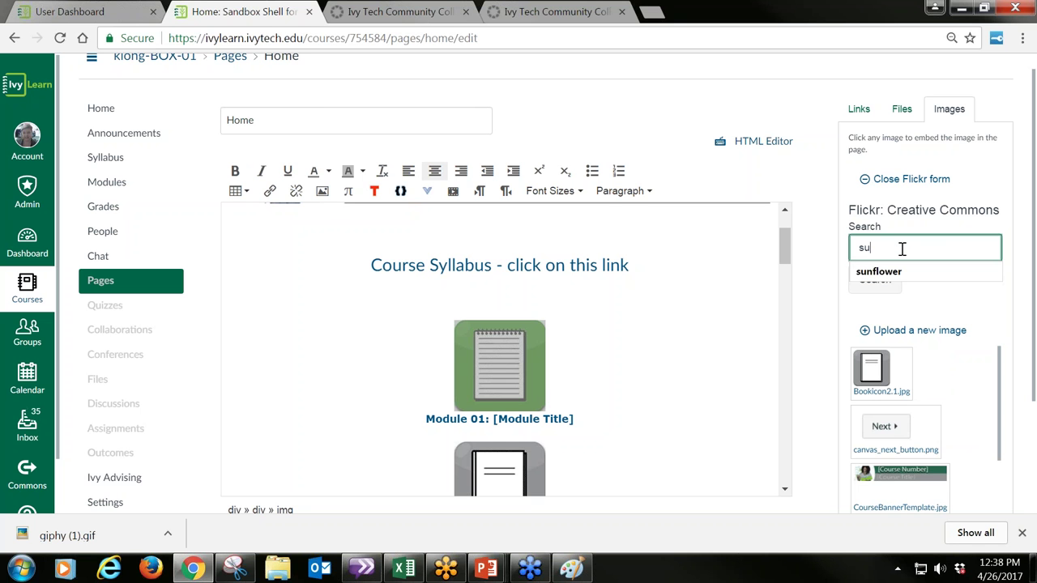
click(884, 271)
click(877, 280)
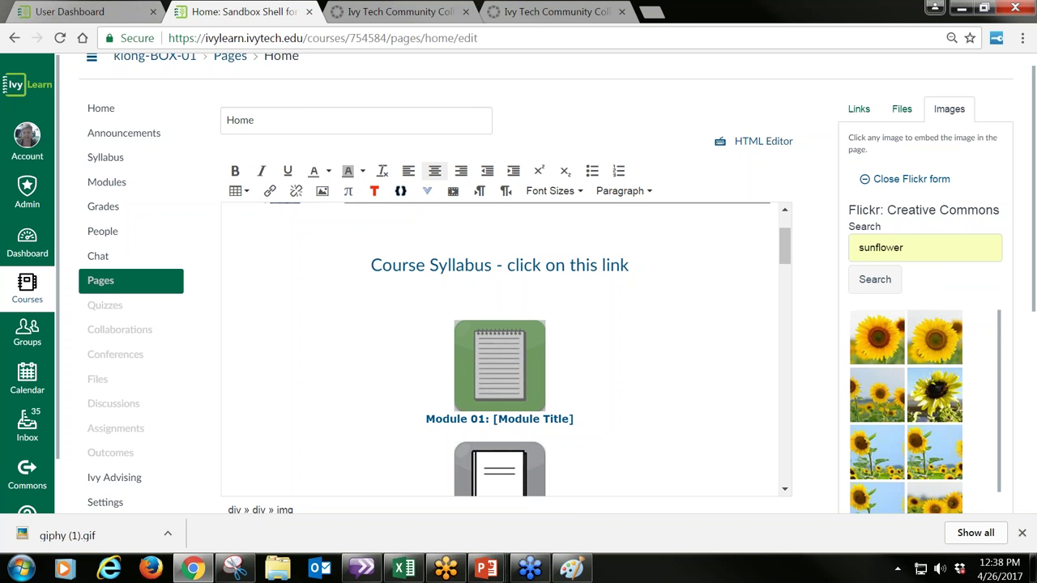
Replace the Module 01 icon with the first sunflower photo and shrink it to the width of the other module icons
drag(891, 209, 1001, 209)
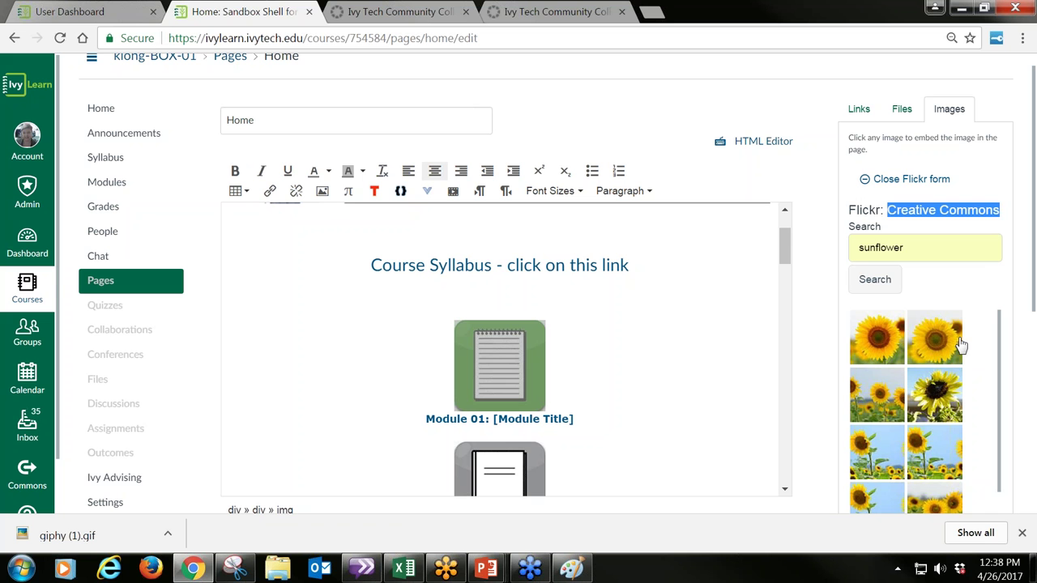
click(888, 346)
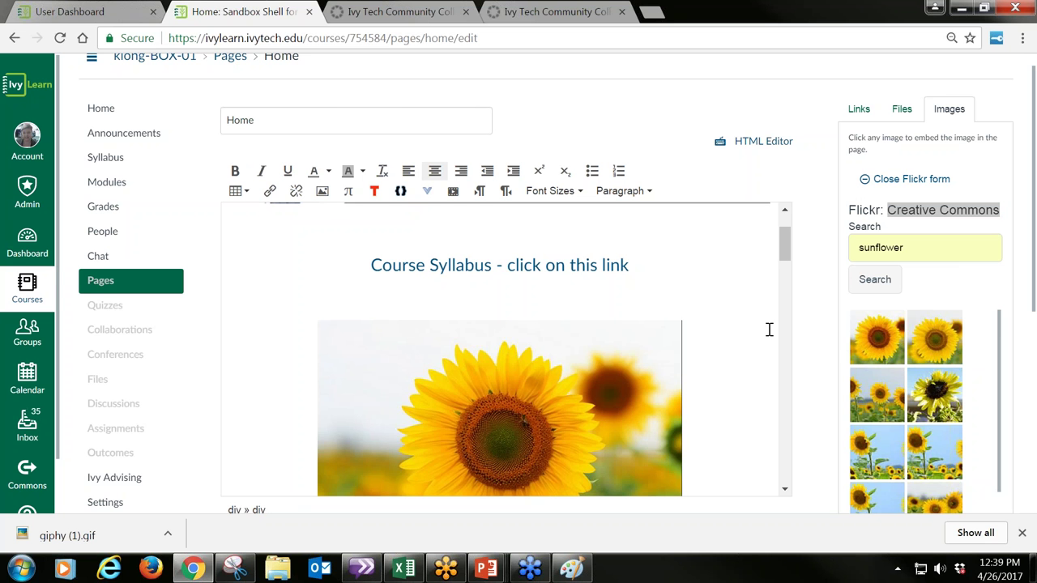
click(785, 489)
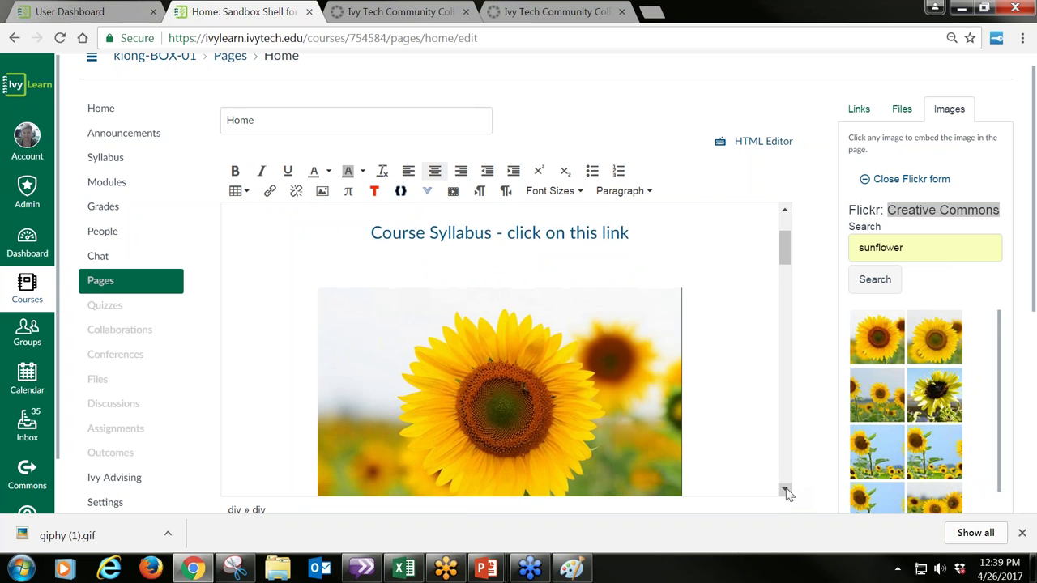
click(784, 490)
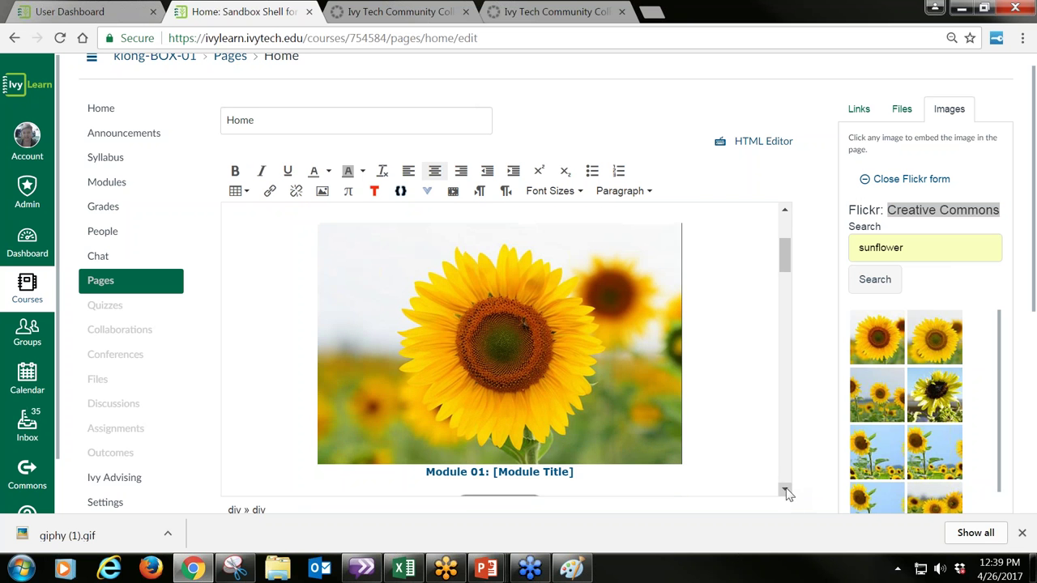
click(576, 372)
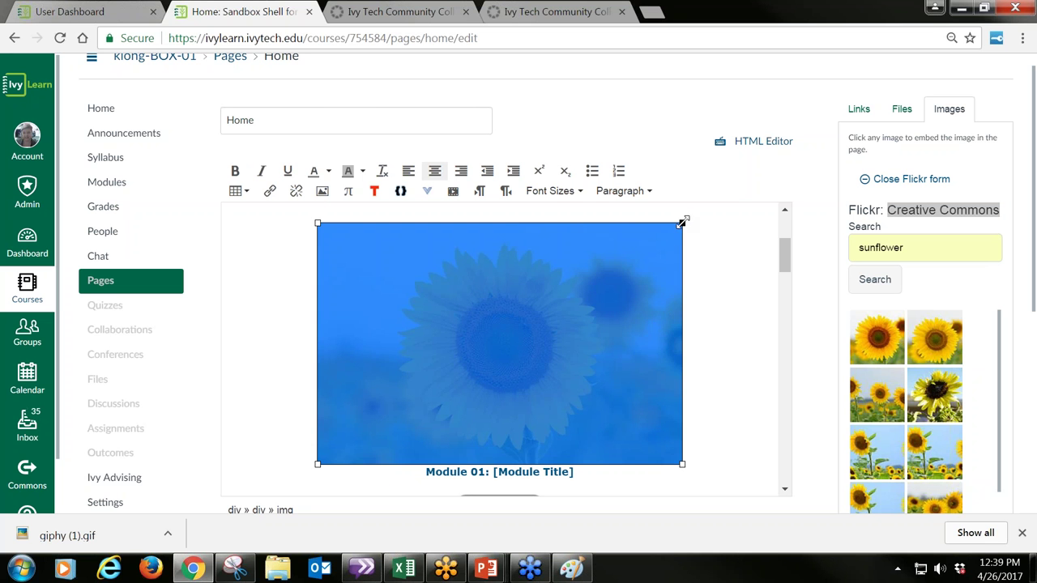
drag(682, 224, 682, 224)
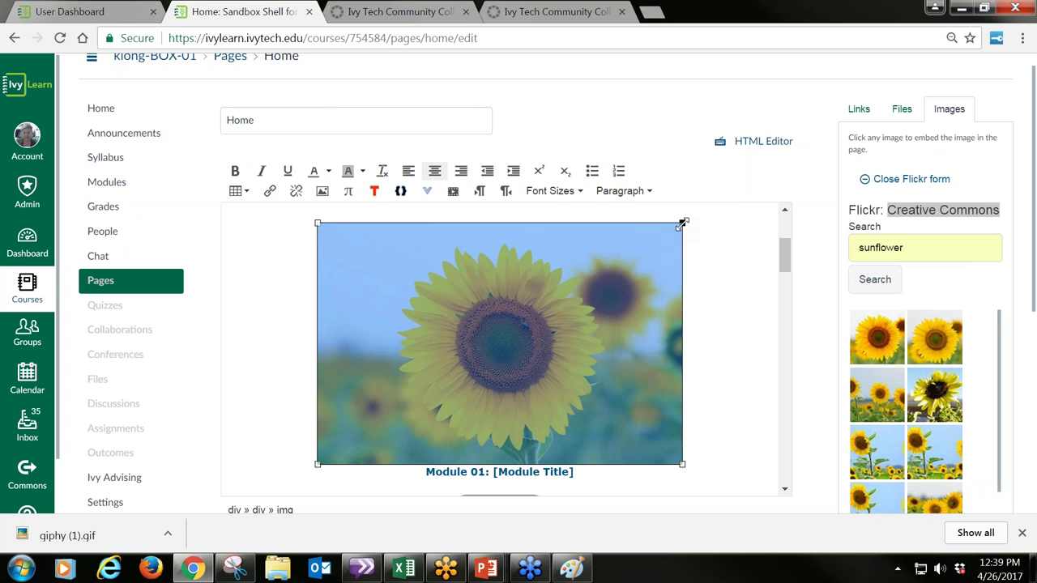
drag(682, 224, 381, 397)
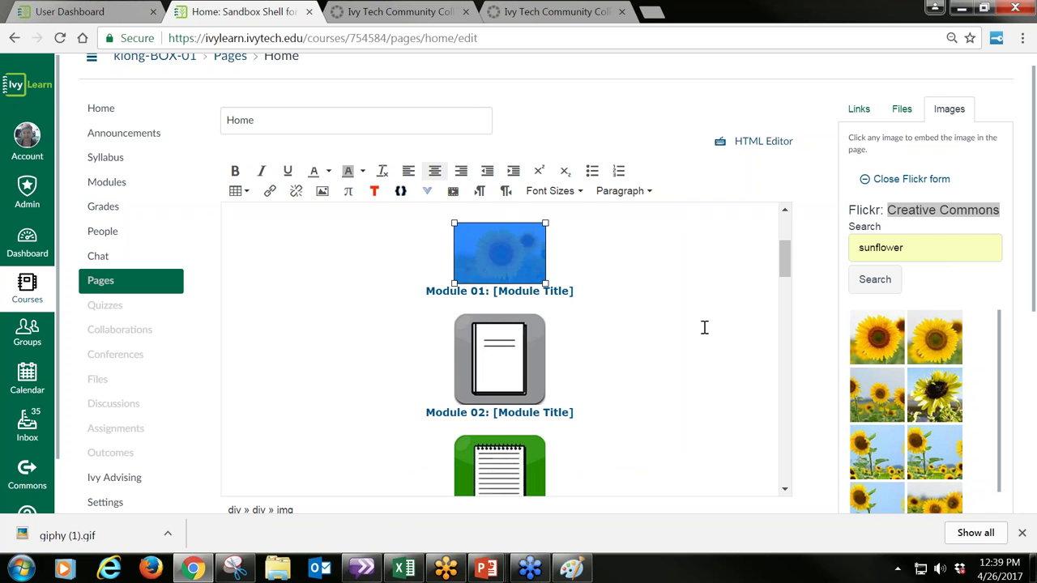
click(508, 266)
click(696, 278)
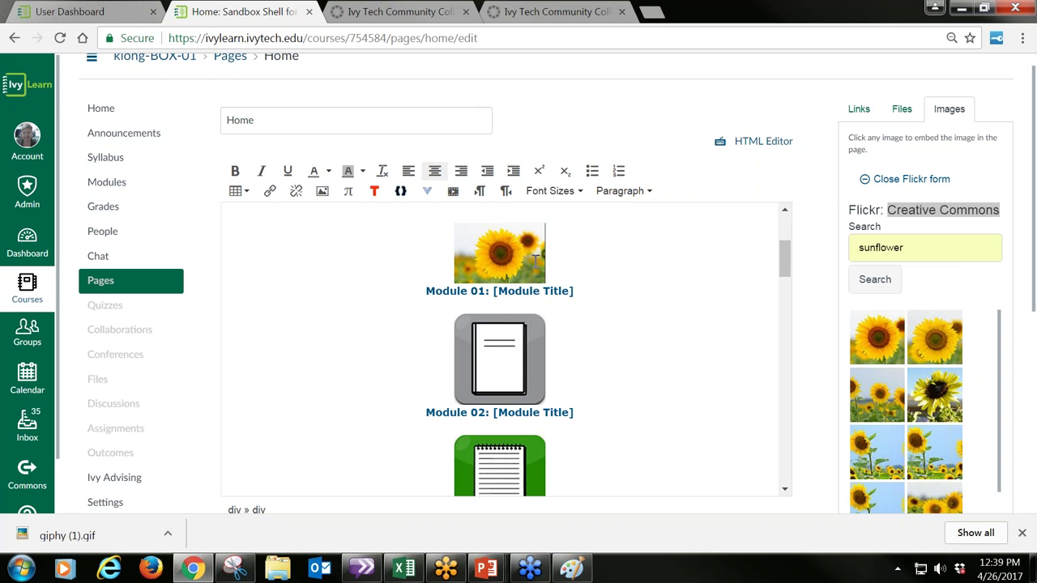
Link the sunflower image and Module 01 title to the M01 Overview page of the course
click(859, 109)
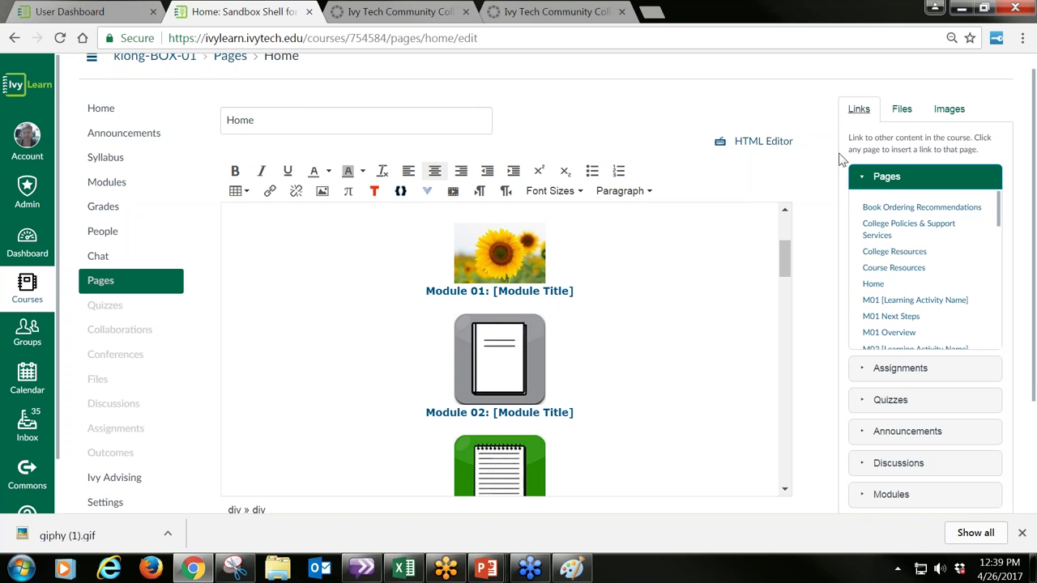
drag(447, 255, 576, 293)
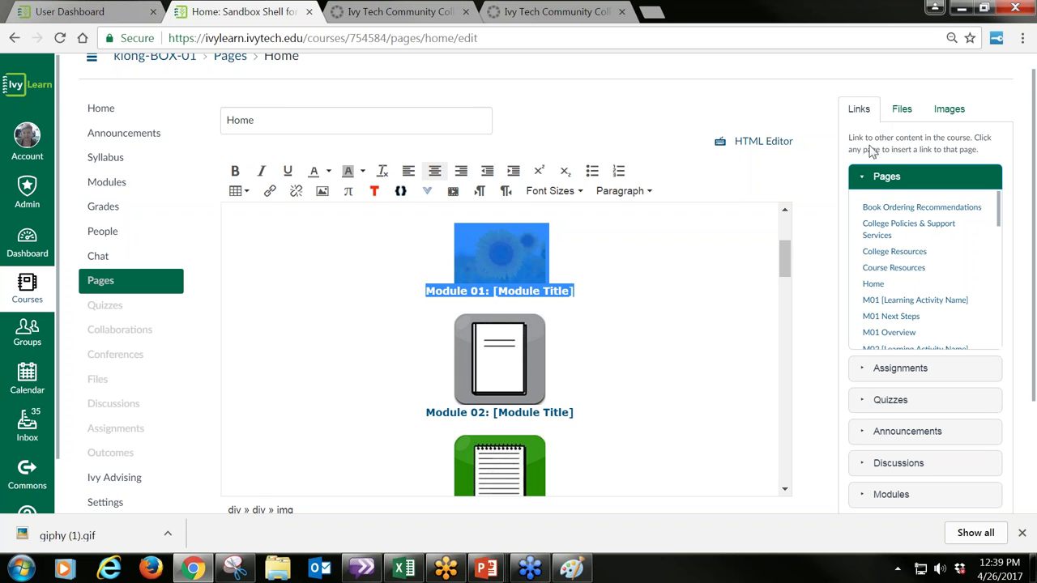
click(900, 335)
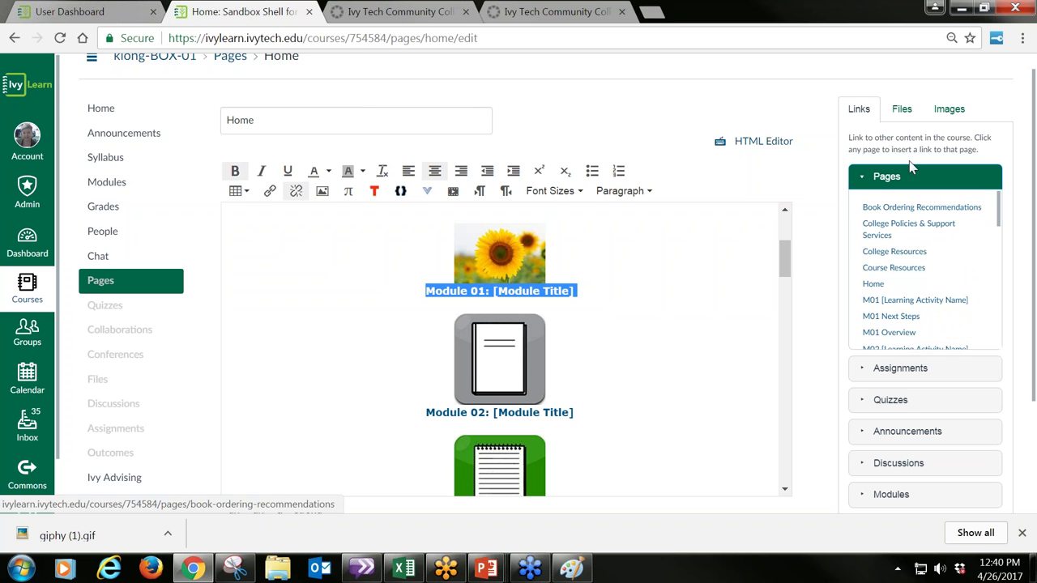
Save the home page and follow the Module 01 link to test it
drag(1033, 186, 1032, 313)
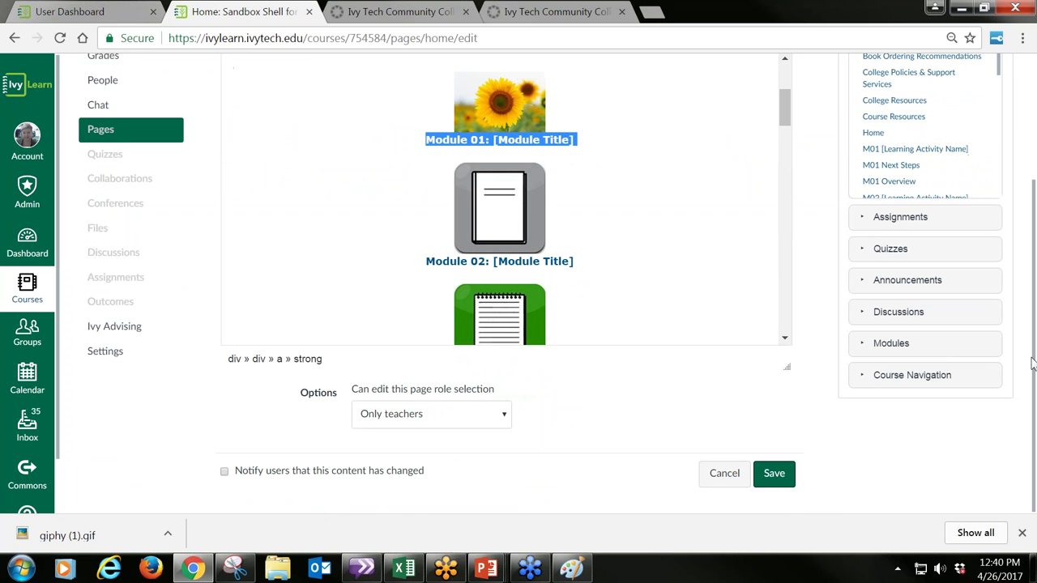
click(773, 474)
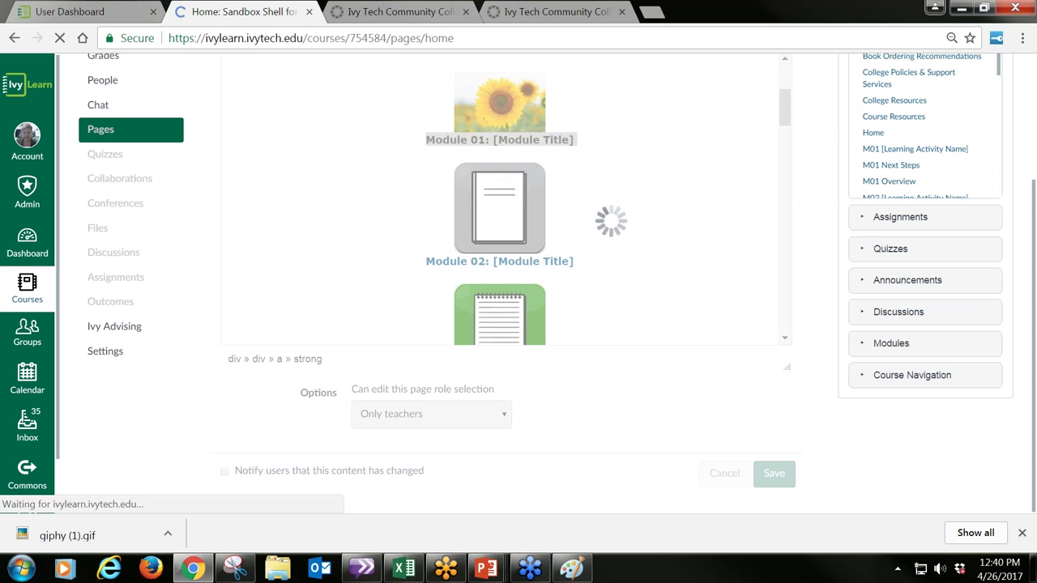
scroll(437, 417, down, 2)
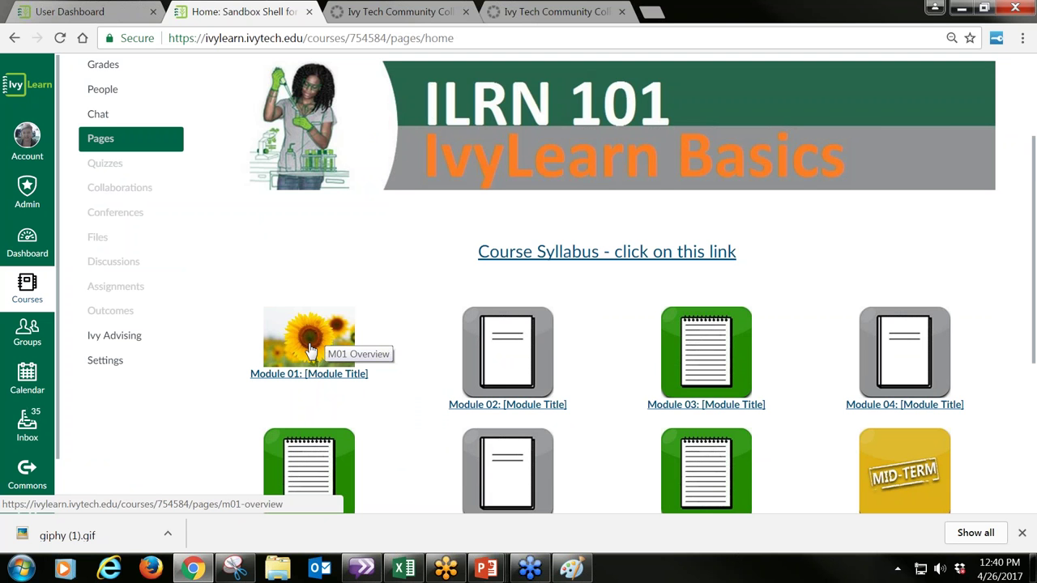
click(309, 373)
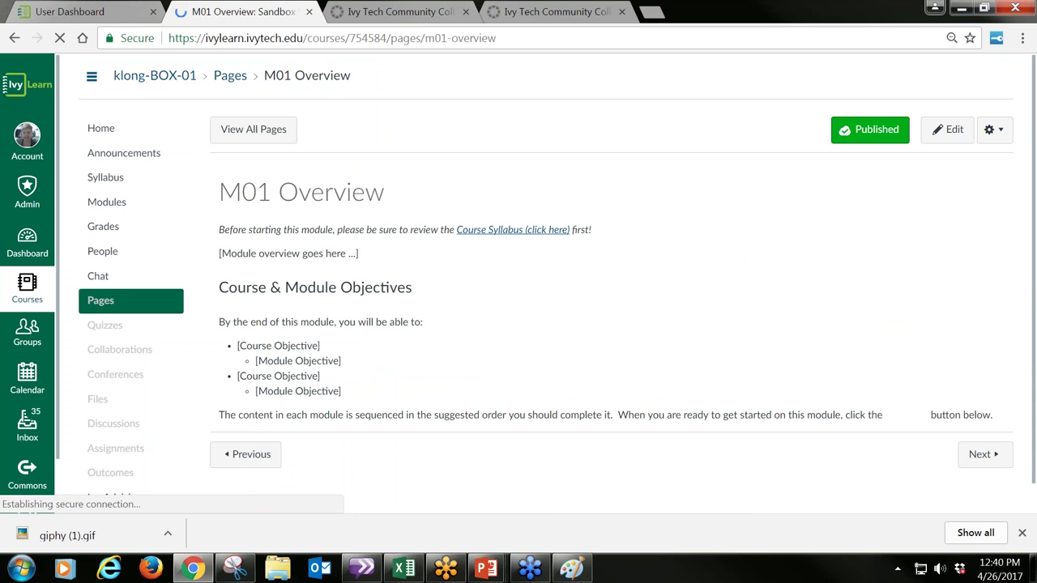
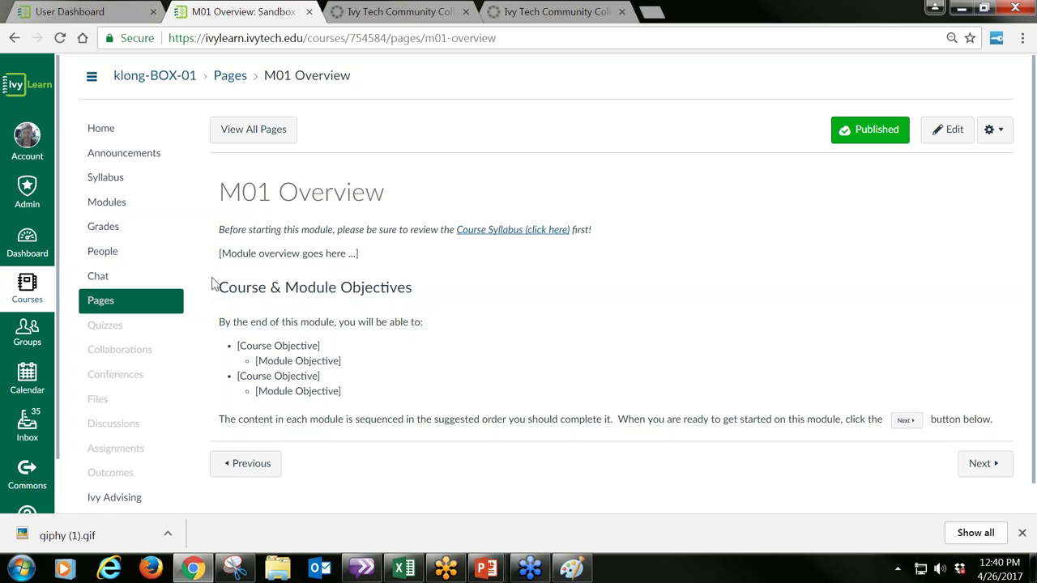
Start a new announcement in the course
click(134, 161)
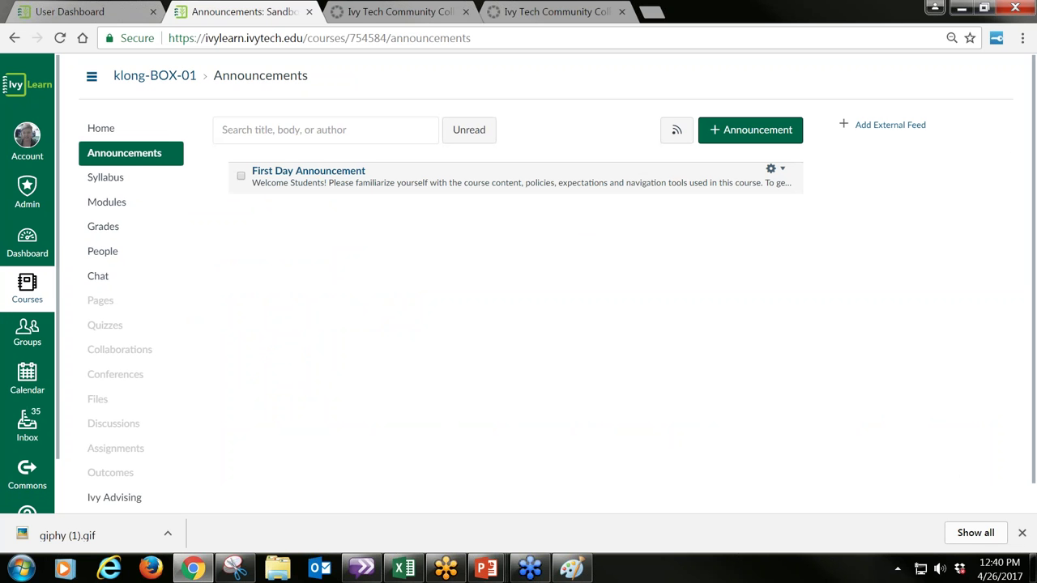
click(716, 132)
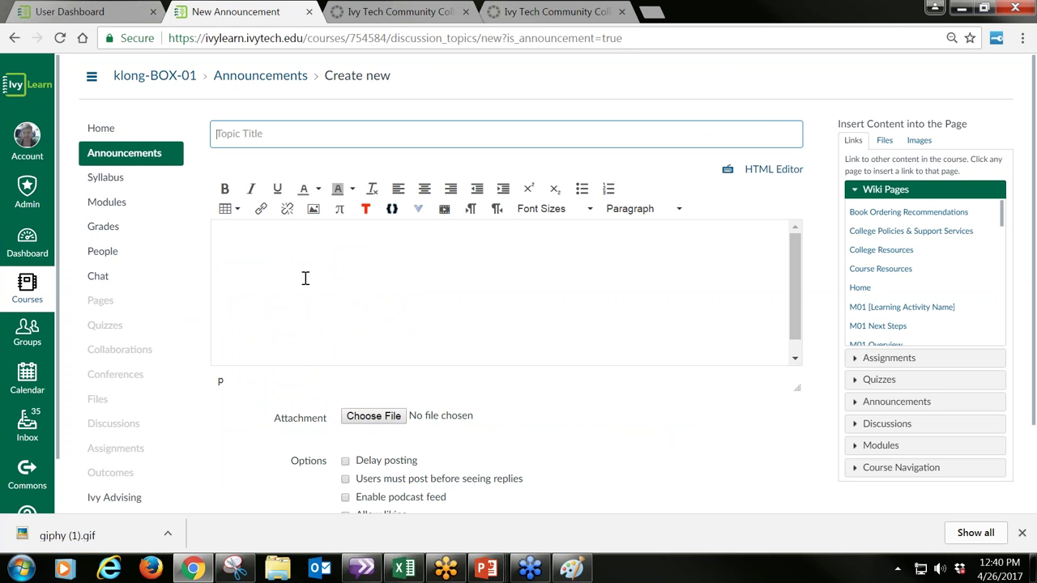
Insert profile.jpg from the profile pictures folder of My files into the announcement body
click(314, 212)
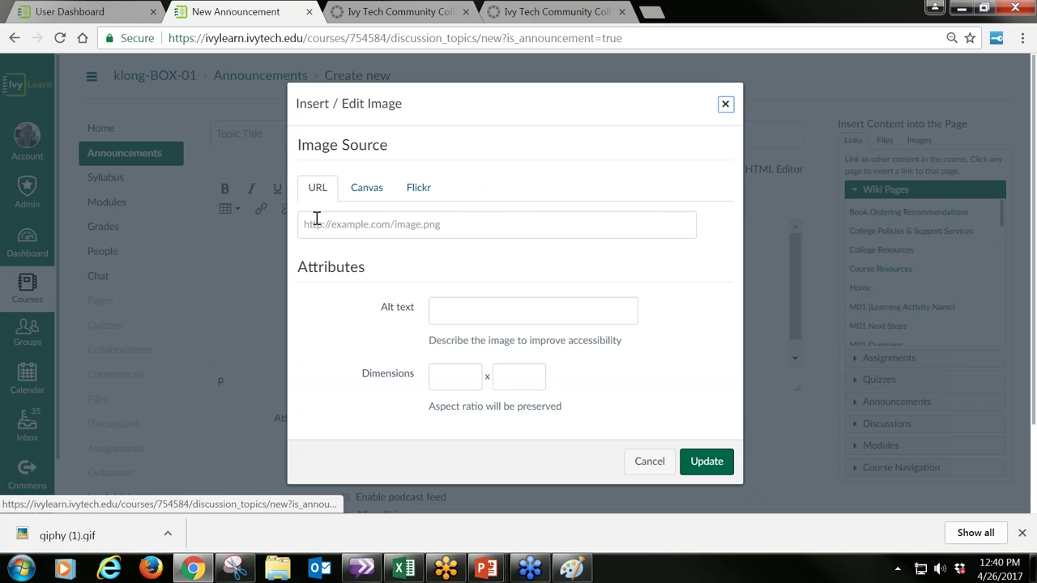
click(367, 188)
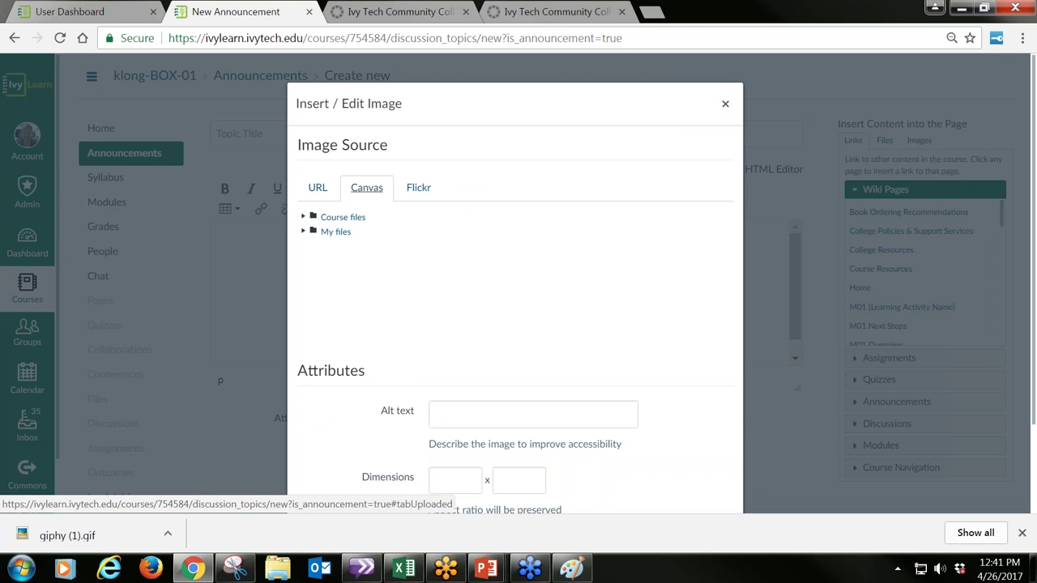
click(303, 232)
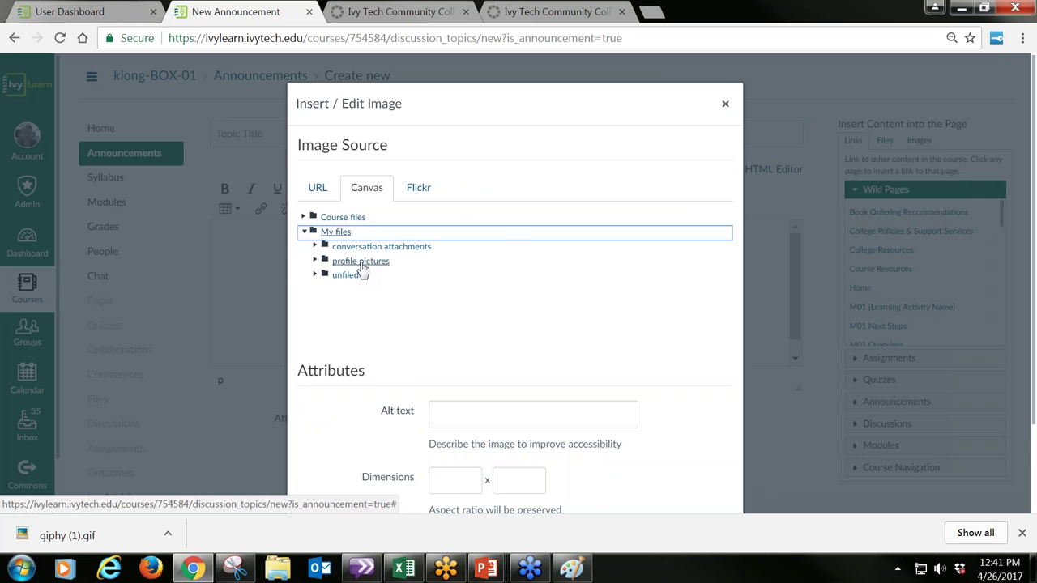
click(315, 262)
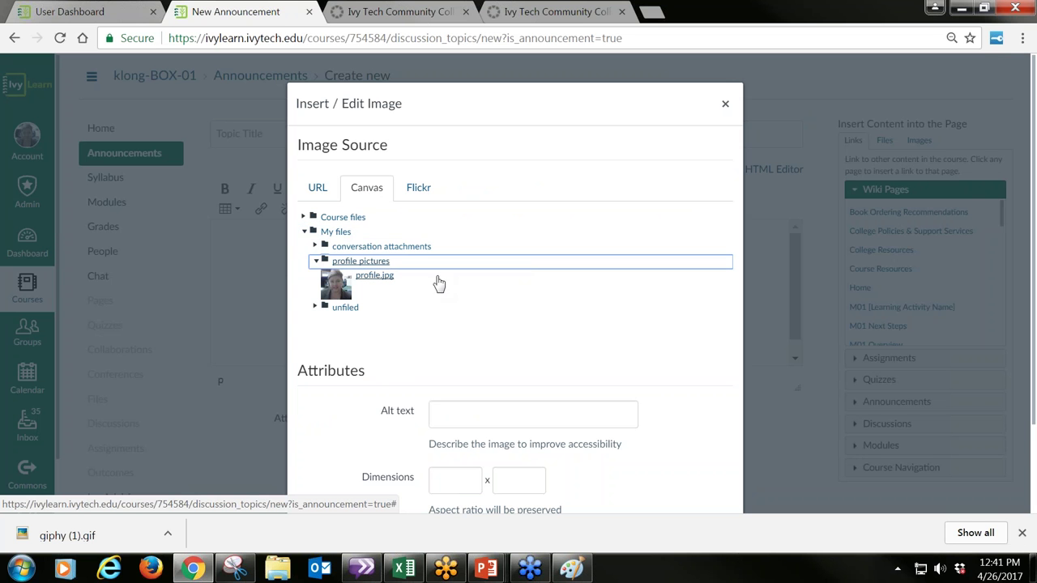
click(340, 293)
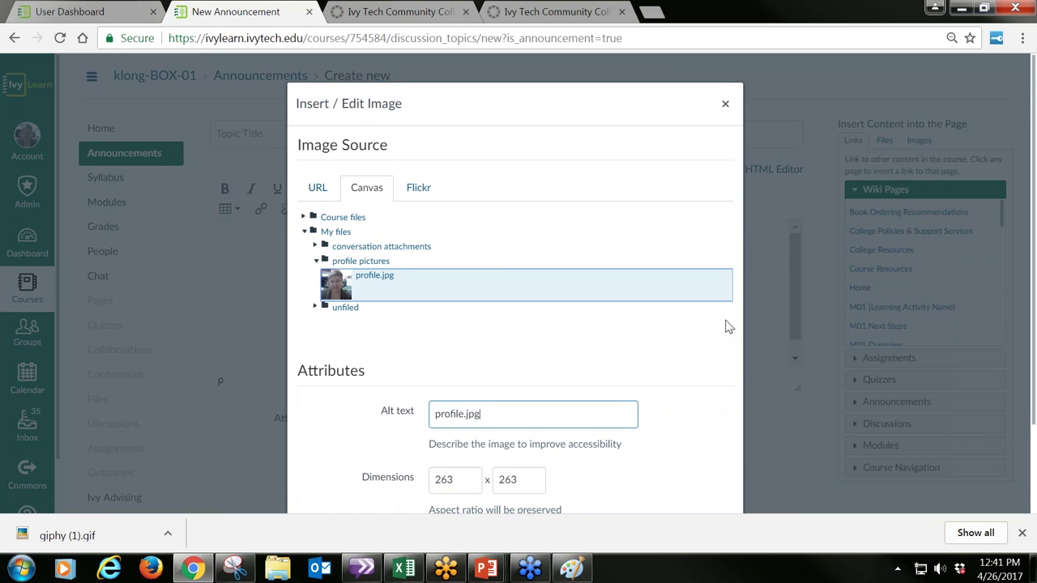
scroll(715, 365, down, 1)
click(705, 484)
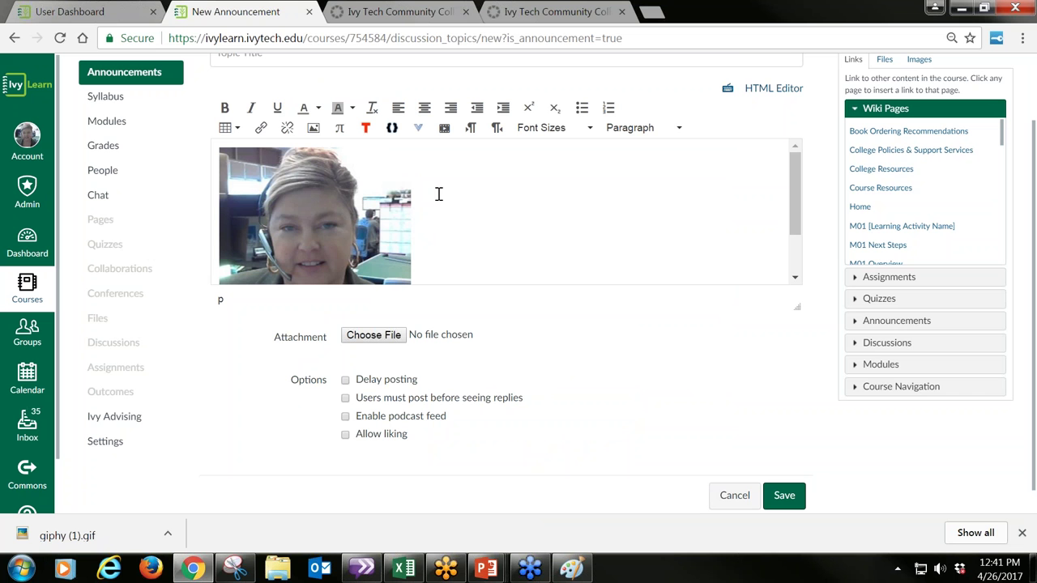
Shrink the profile picture to about 60% of its size and write "Hello Class! My name is" plus the instructor's name beside it
click(379, 202)
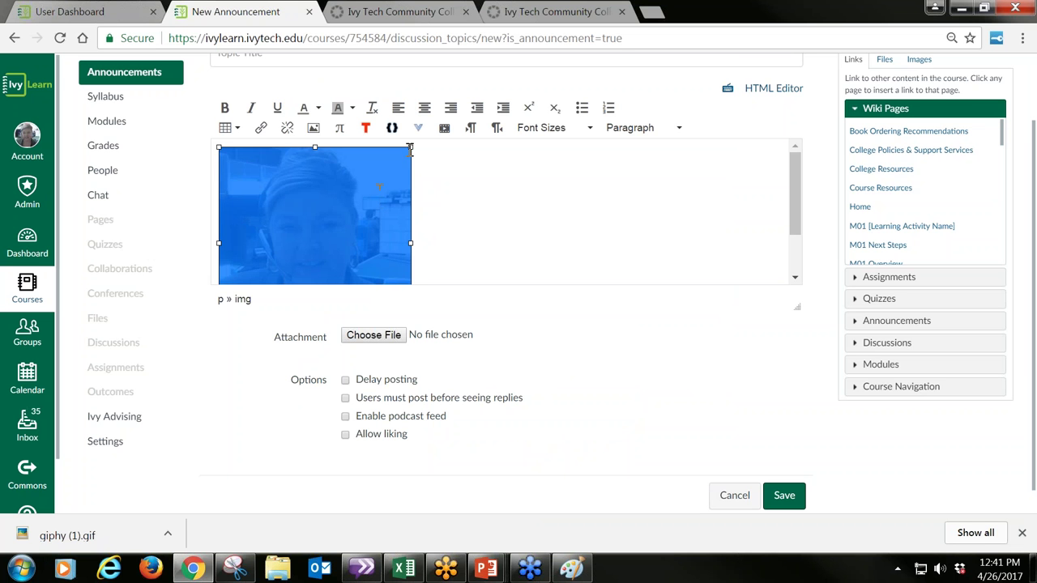
drag(410, 146, 329, 181)
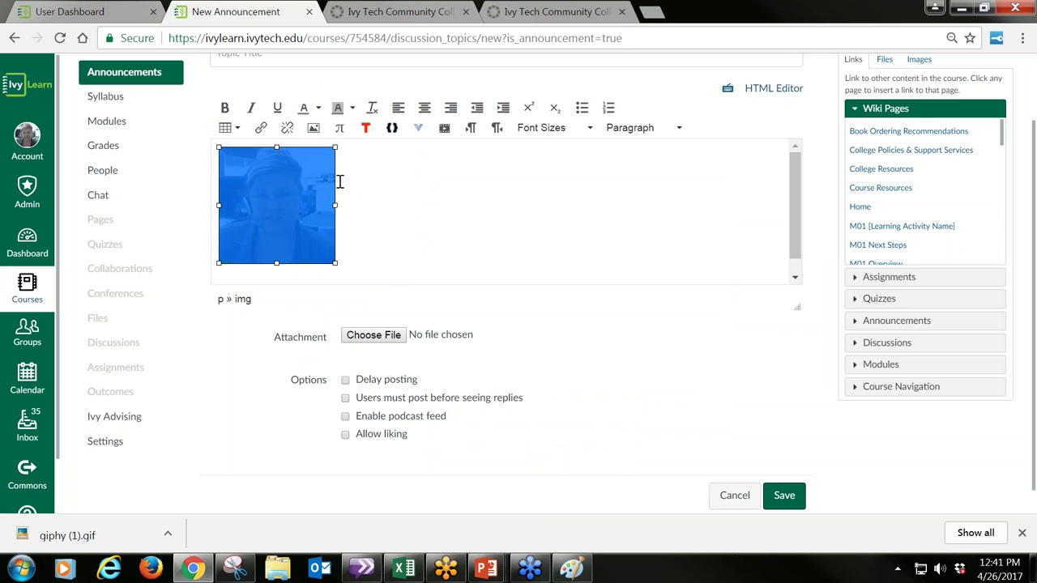
click(390, 187)
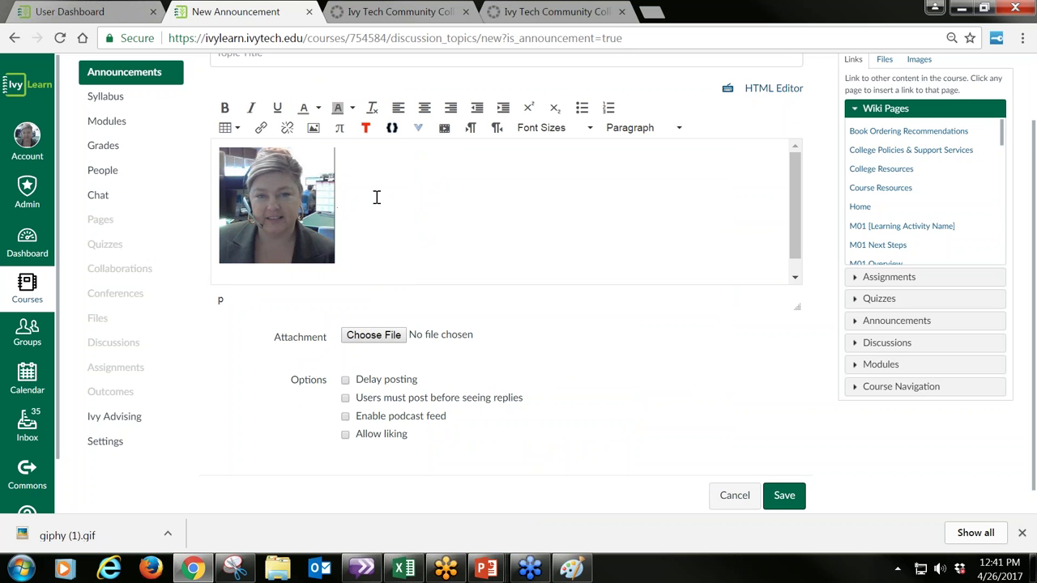
text(Hello Class! My )
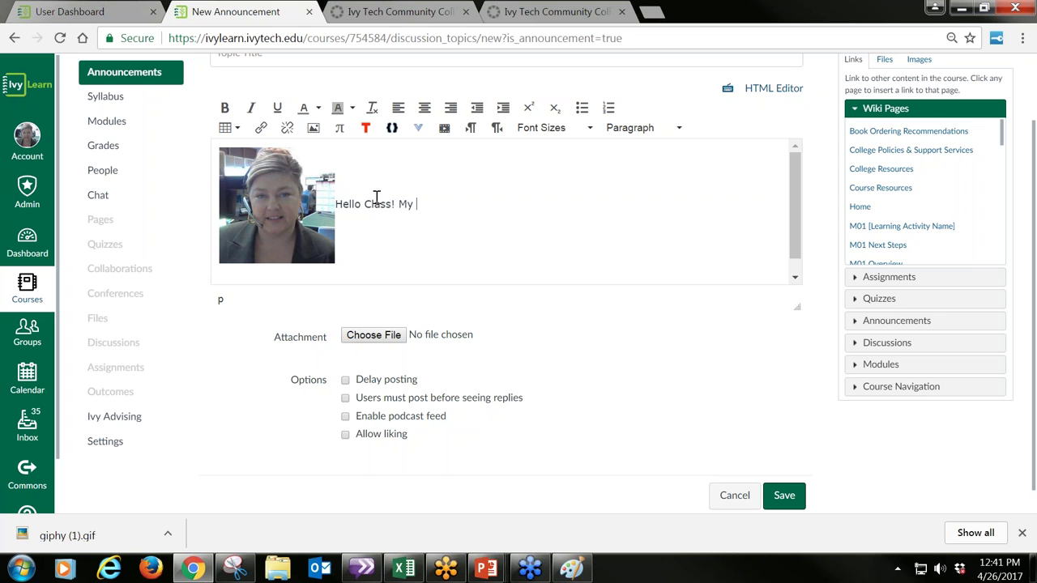
text(name is Cathy Long.)
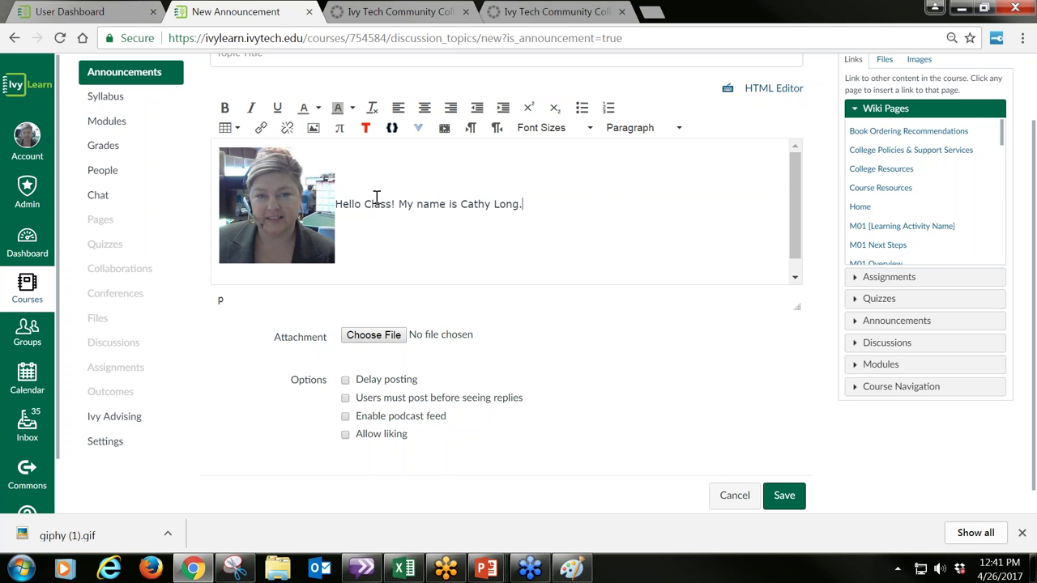
Delete the greeting text and the profile picture from the announcement body
triple_click(329, 205)
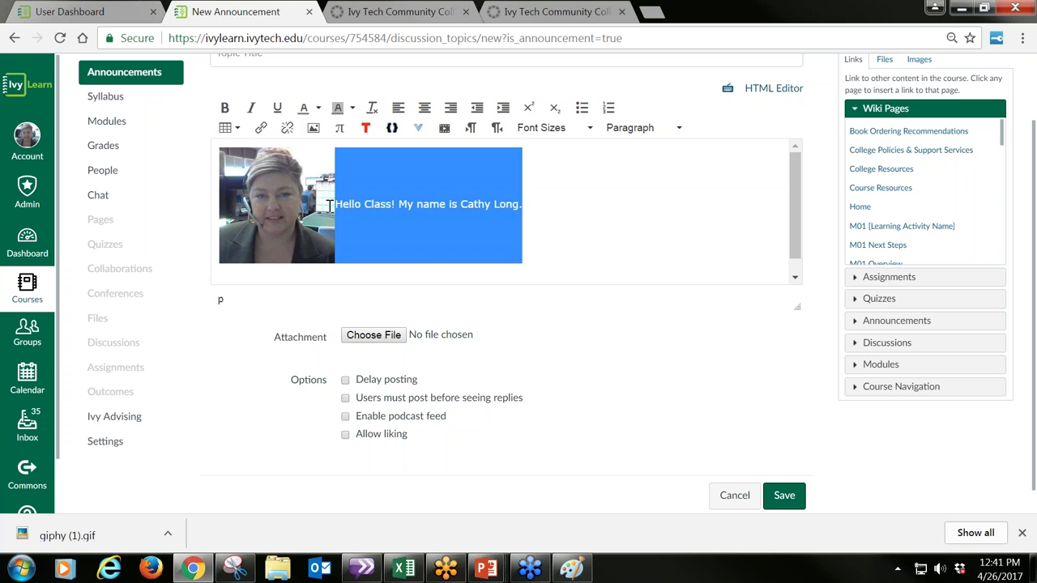
key(BackSpace)
click(300, 208)
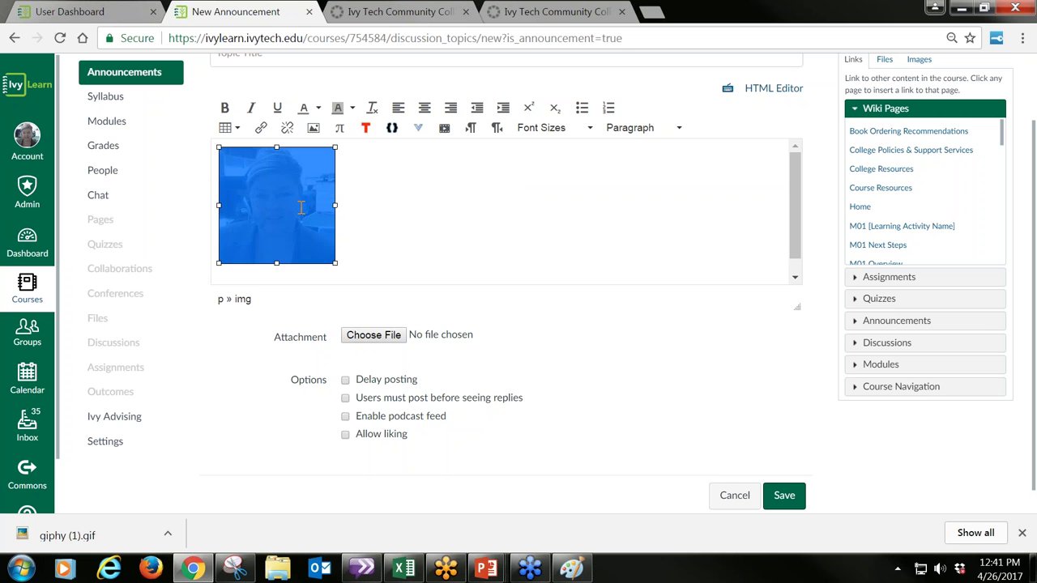
key(Delete)
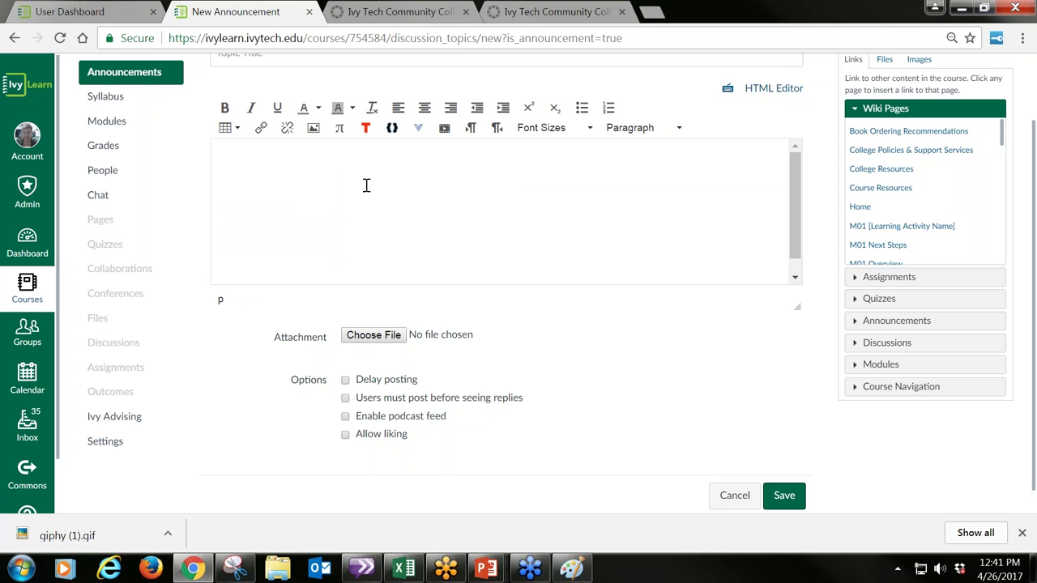
Search Flickr Creative Commons for "Welcome" images to insert into the announcement
click(315, 129)
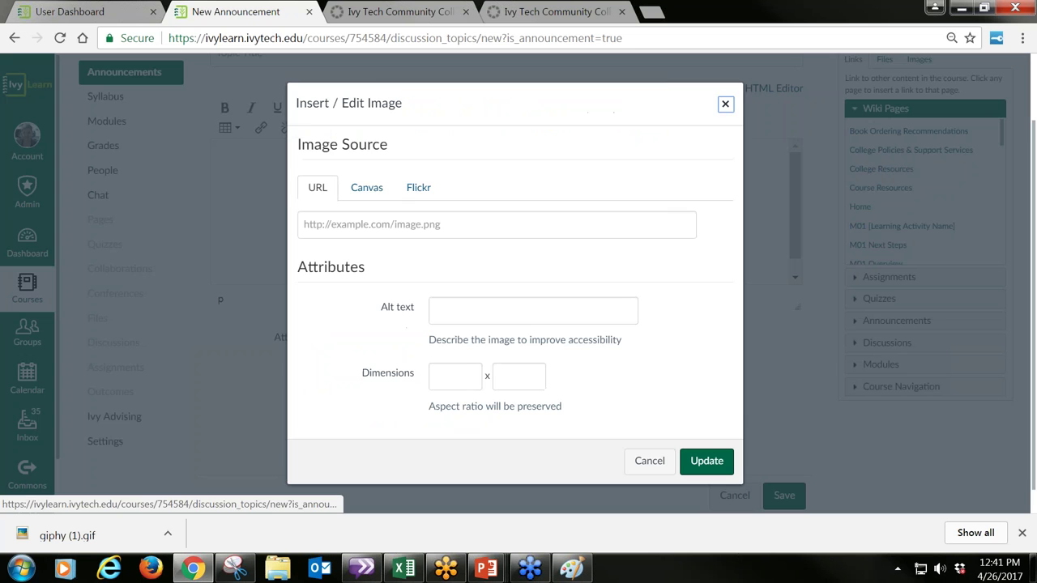
click(415, 192)
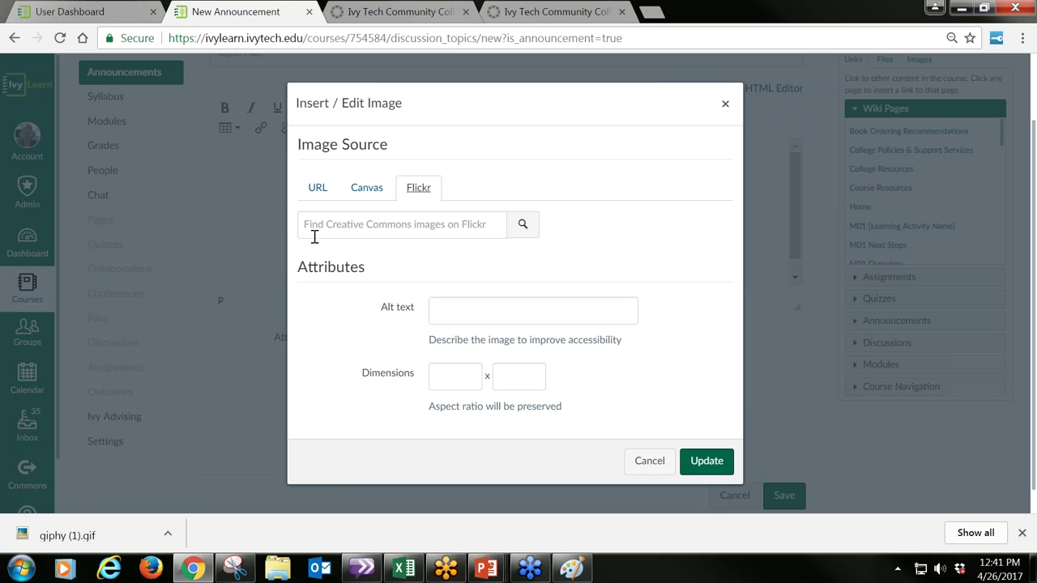
click(437, 225)
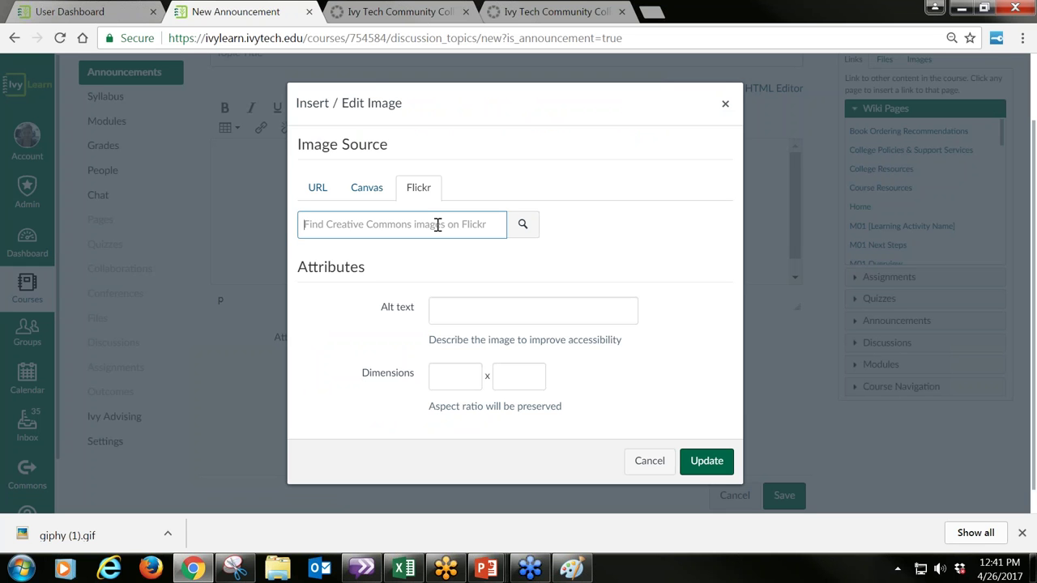
text(We)
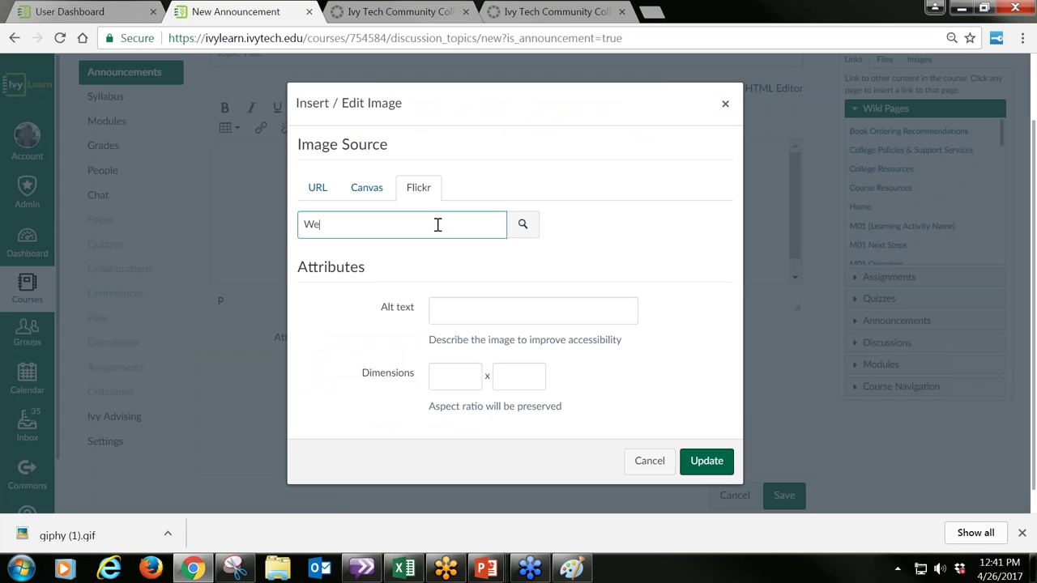
text(lcome)
key(Tab)
key(Return)
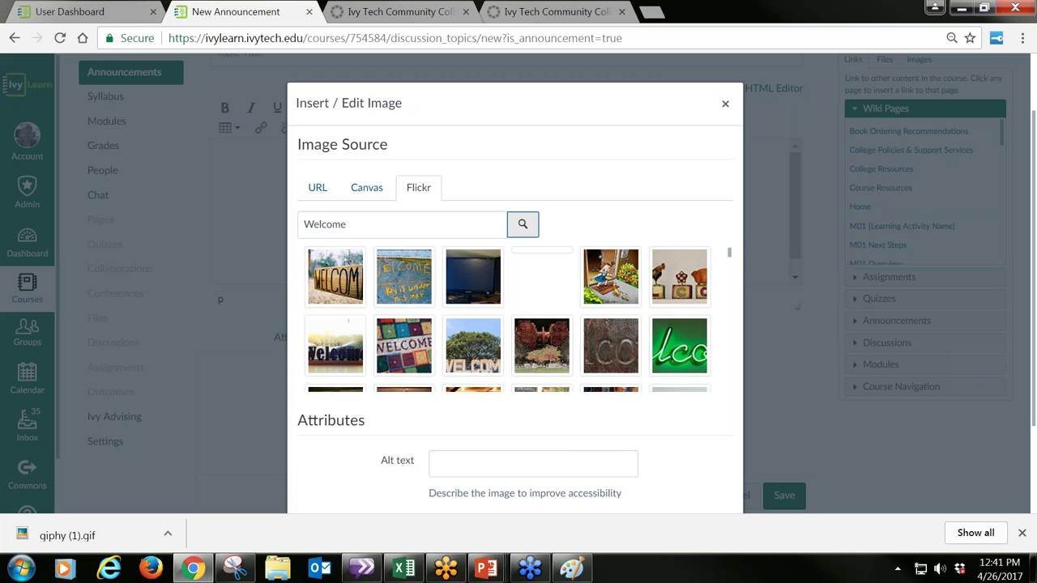
Insert the Flickr picture of a snowy cabin with a yellow Welcome sign into the announcement and shrink it to about 40% of its size
scroll(531, 328, down, 5)
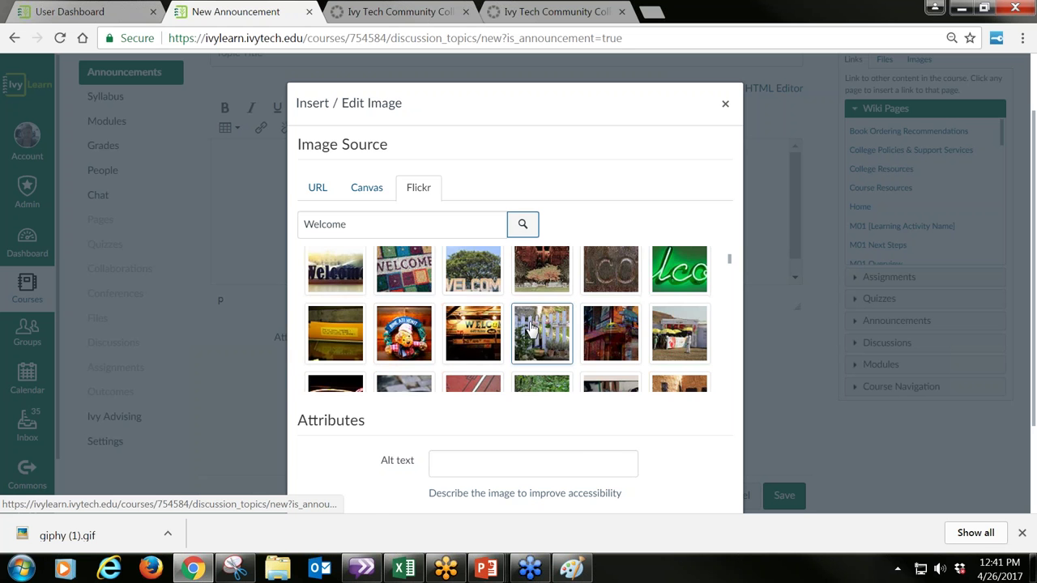
scroll(531, 328, down, 5)
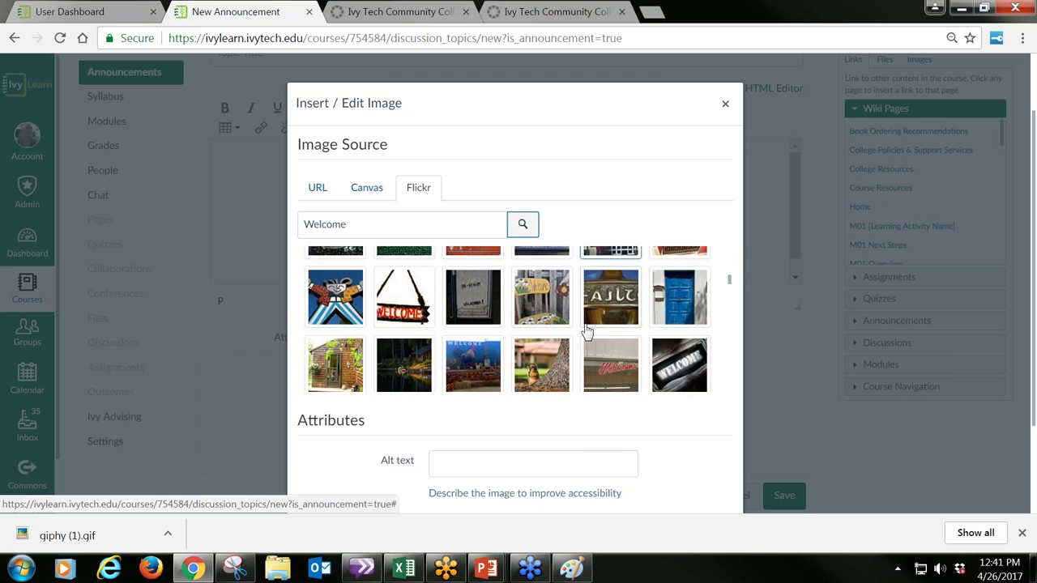
scroll(611, 341, down, 5)
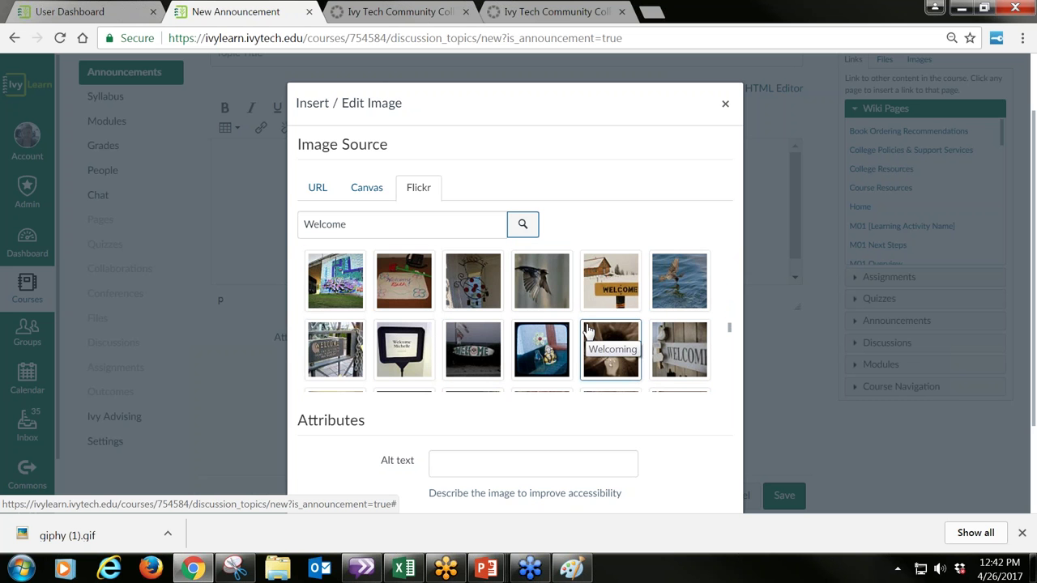
click(619, 298)
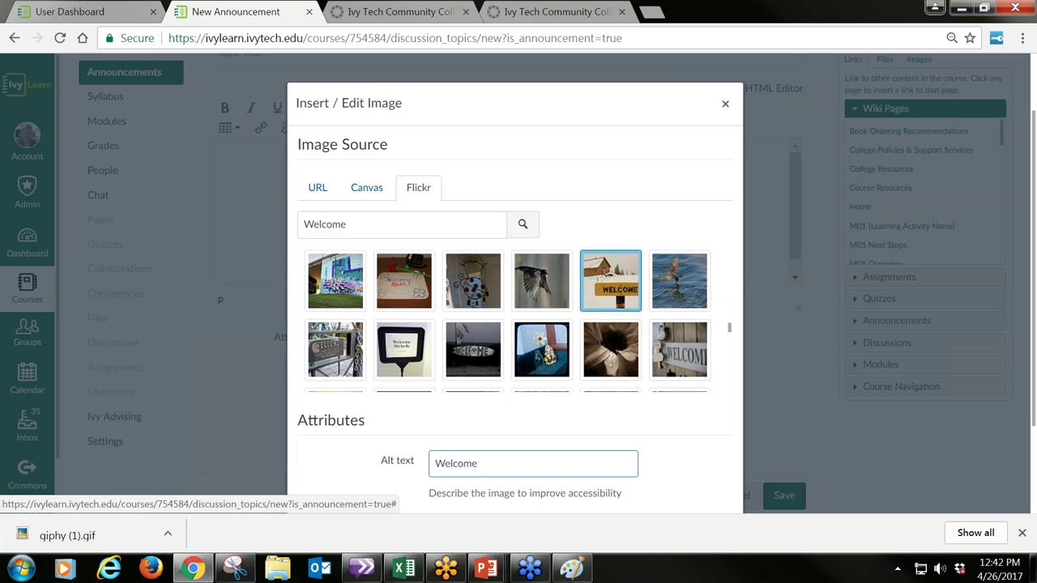
scroll(678, 426, down, 1)
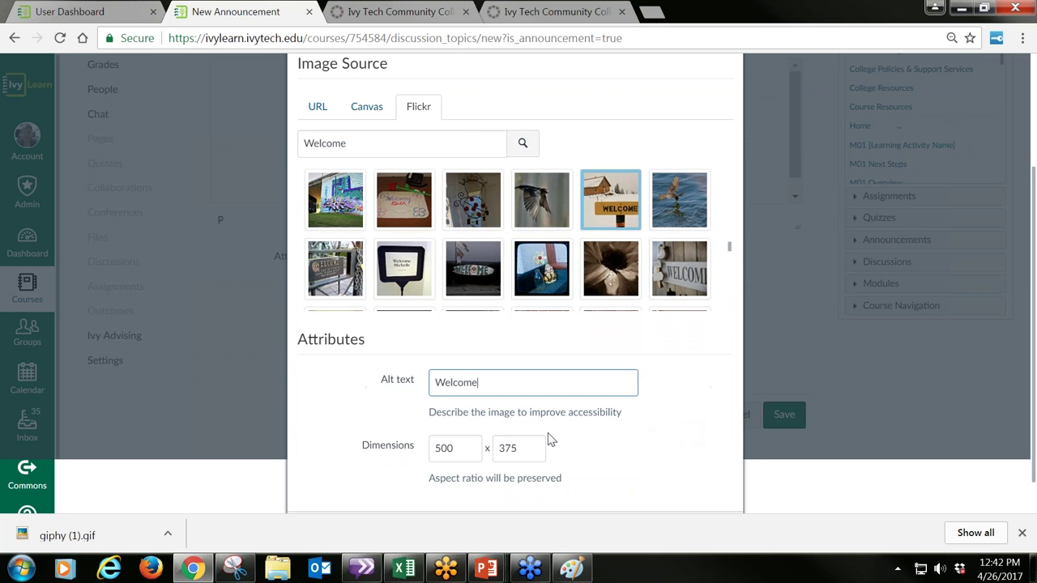
scroll(662, 425, down, 1)
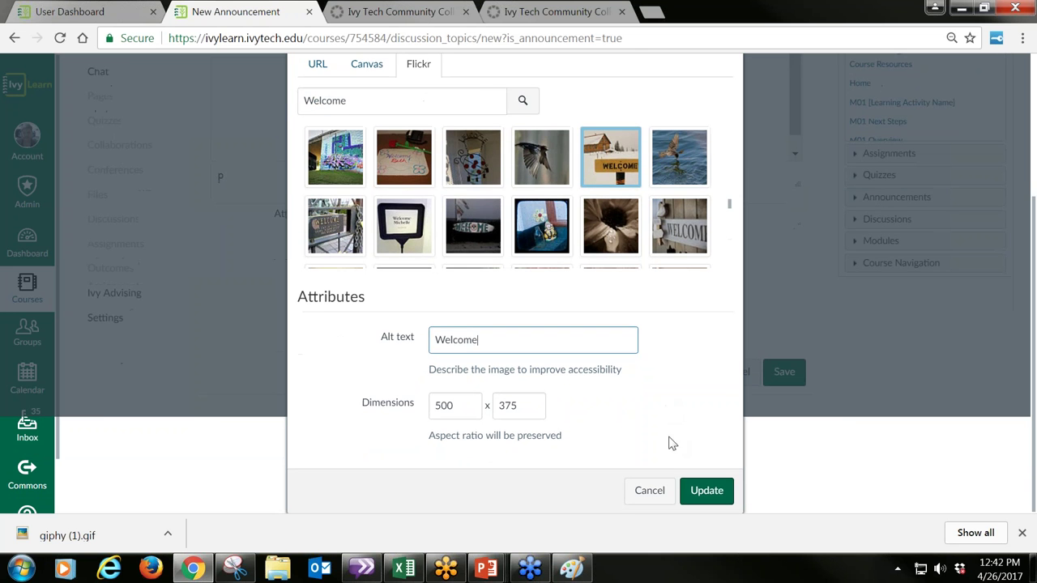
click(707, 491)
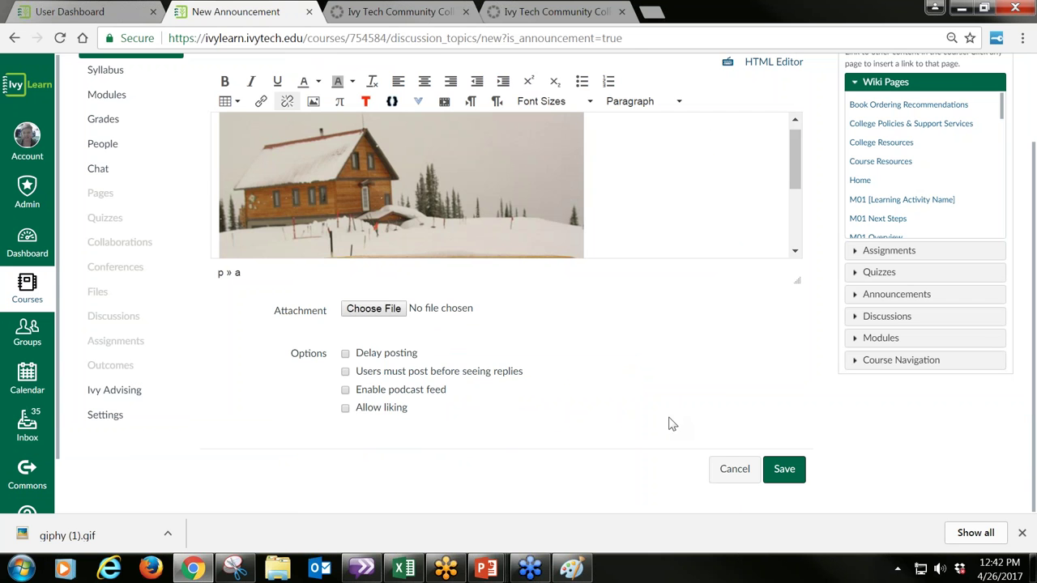
click(430, 215)
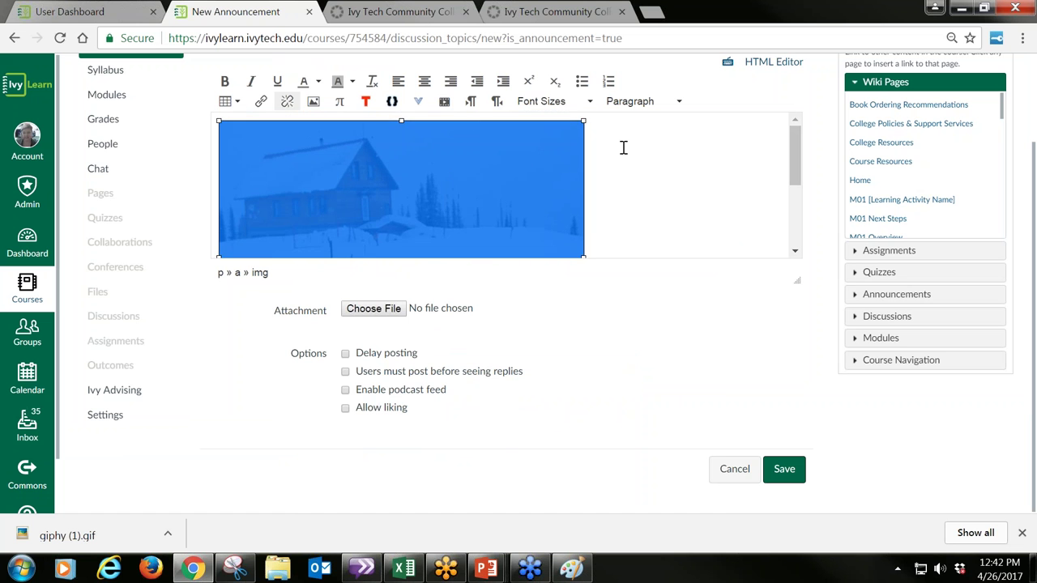
drag(583, 115, 365, 214)
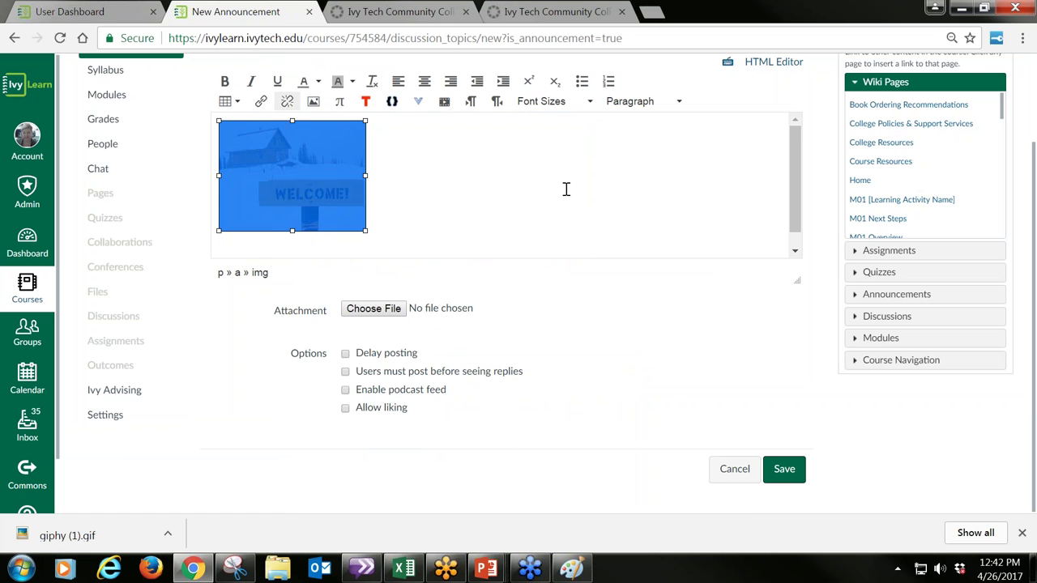
Write "Welcome to ILRN101! My name is" plus the instructor's name beside the picture and save the announcement
click(430, 201)
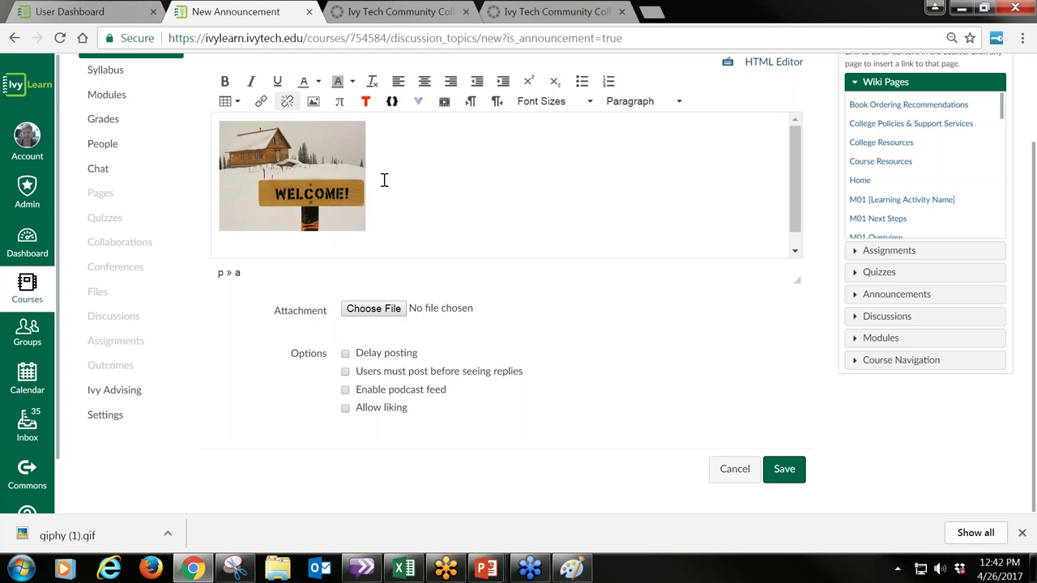
text(Welcome to ILRN10)
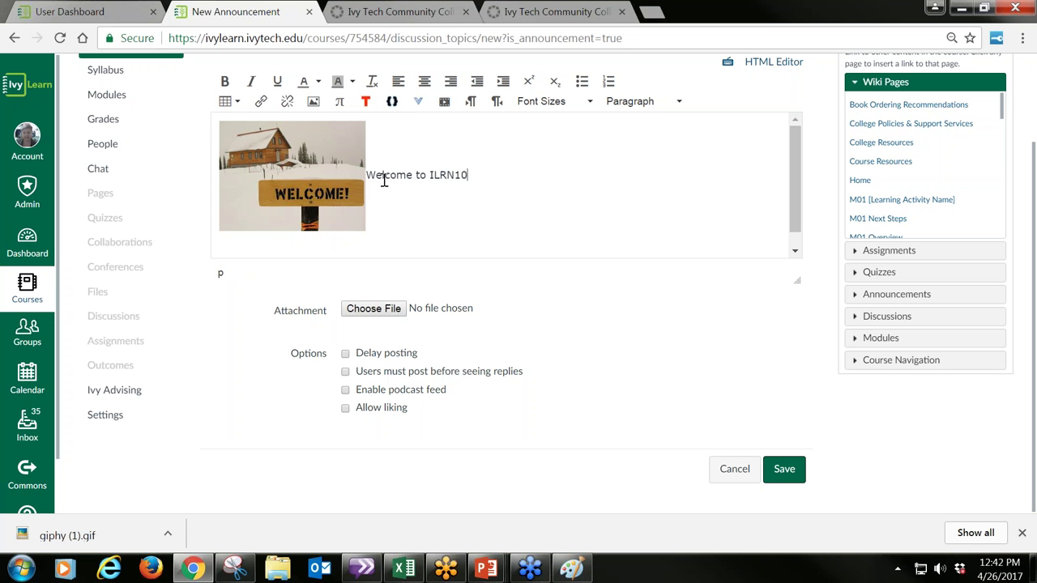
text(1! My name is Cathy Long.)
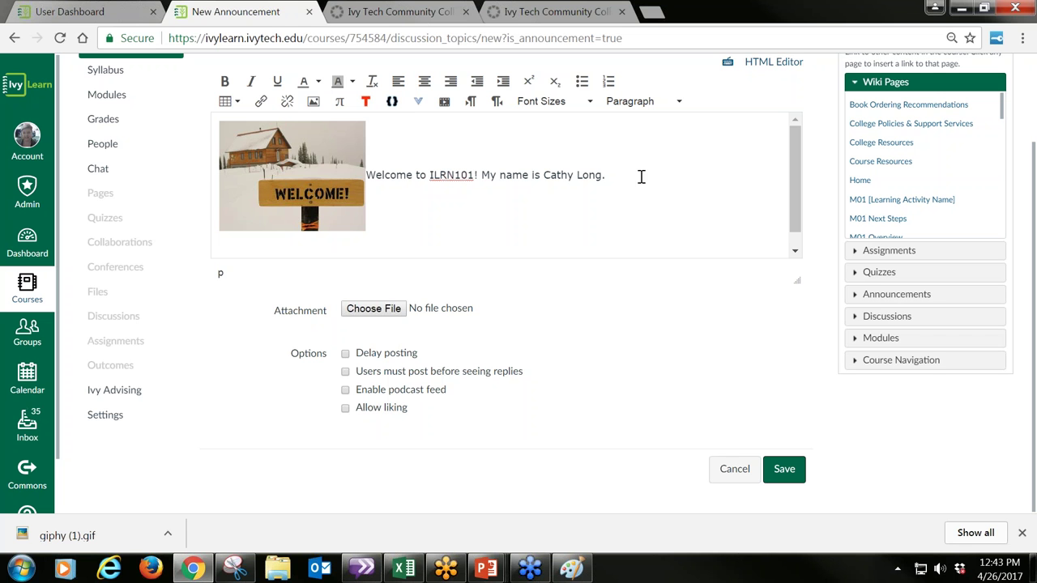
drag(634, 175, 341, 175)
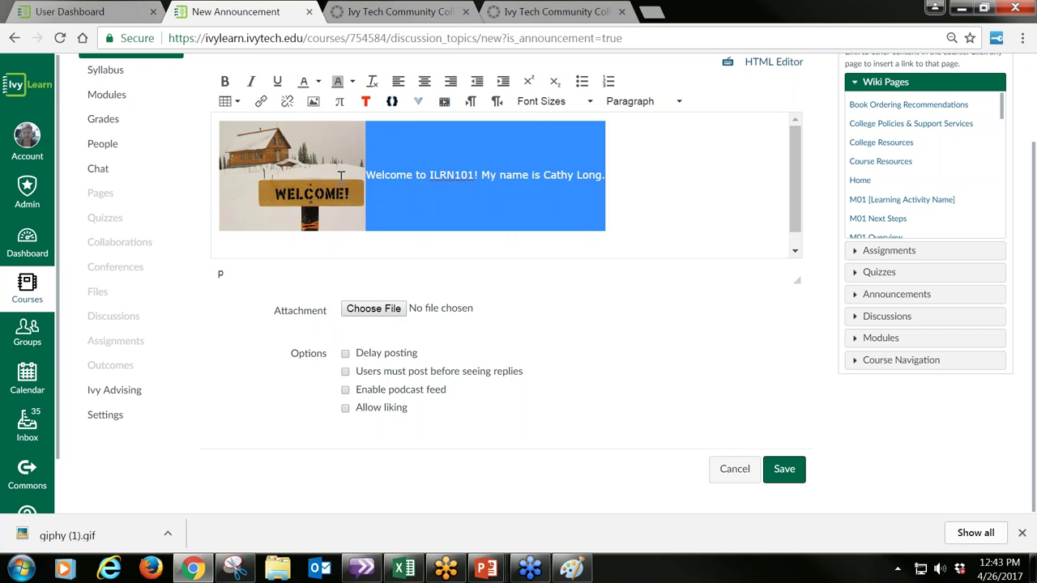
click(661, 198)
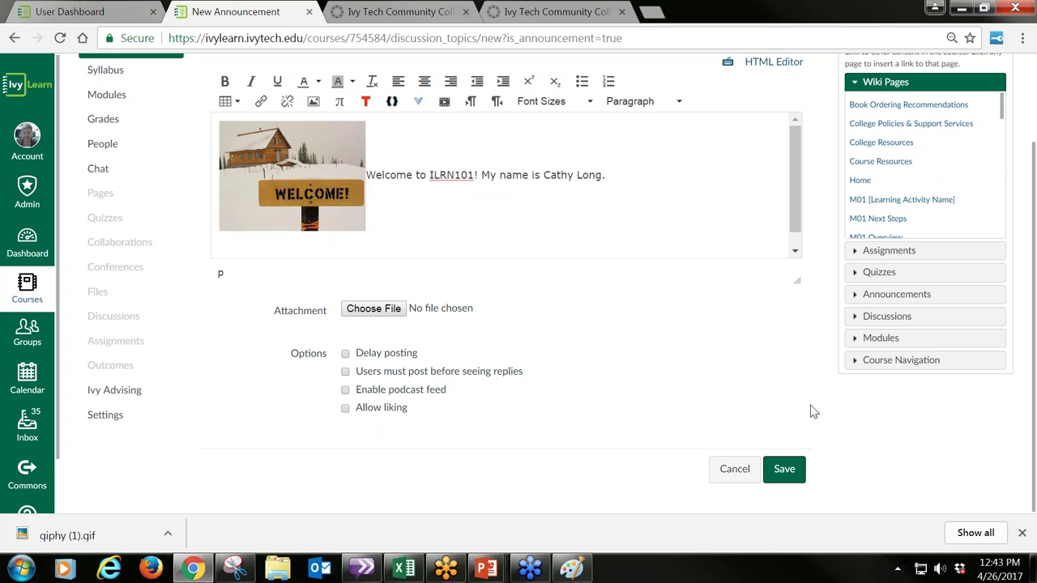
click(795, 482)
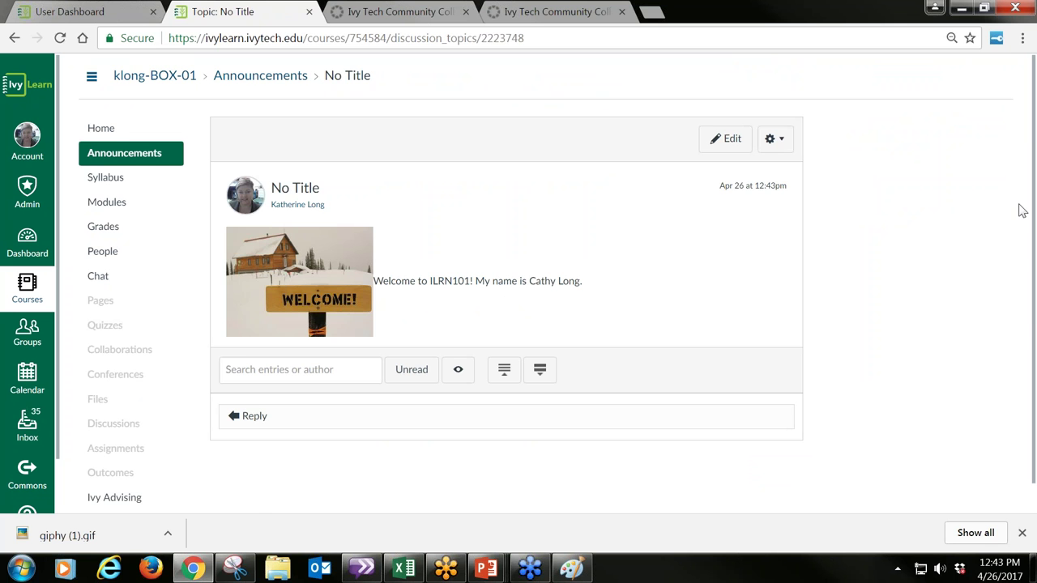
Return to the course's announcements list and start another new announcement
click(263, 75)
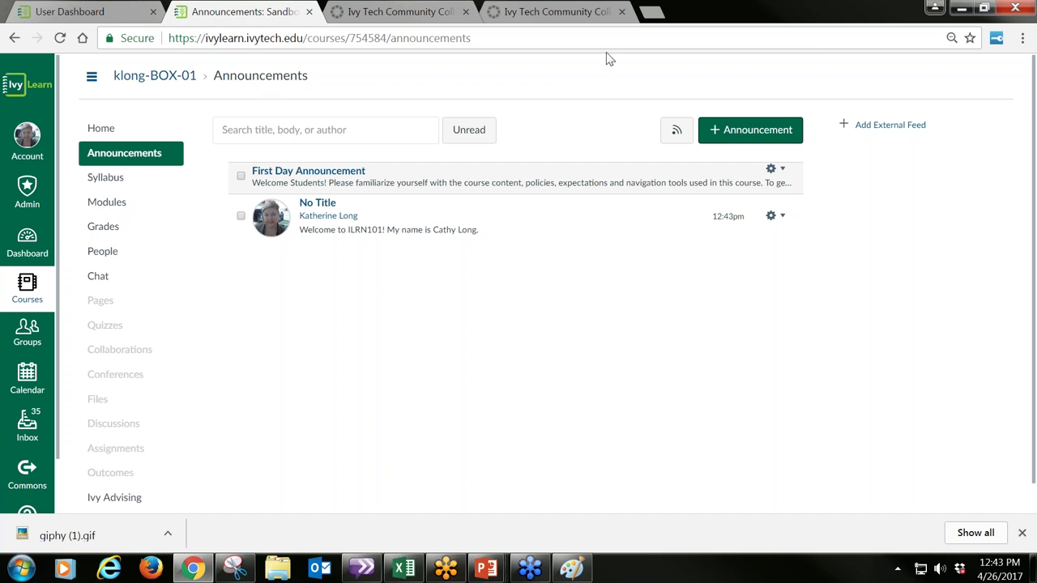
click(720, 131)
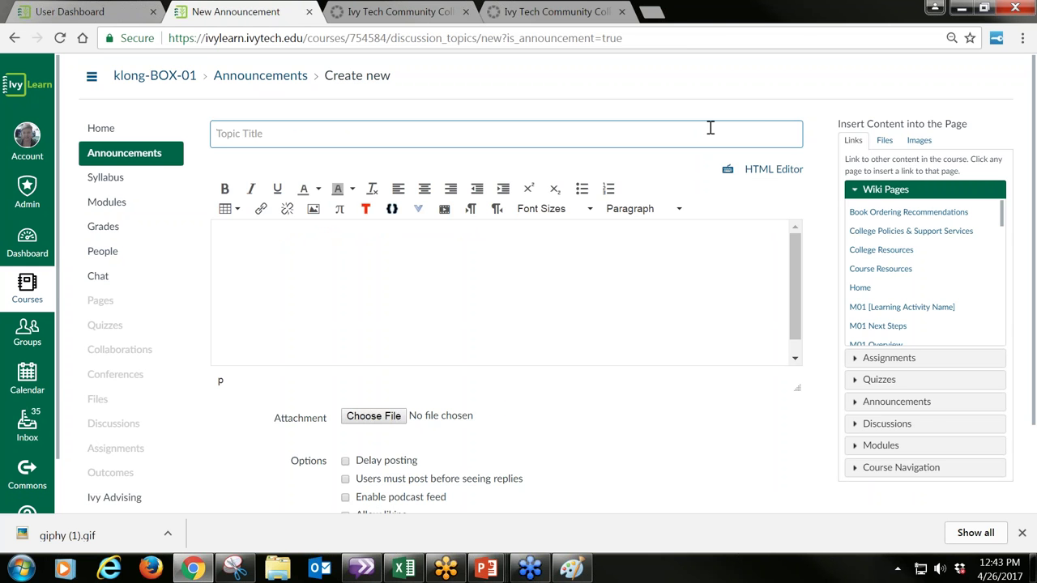
Try to record a webcam media comment for the announcement, allowing camera and microphone access
click(444, 214)
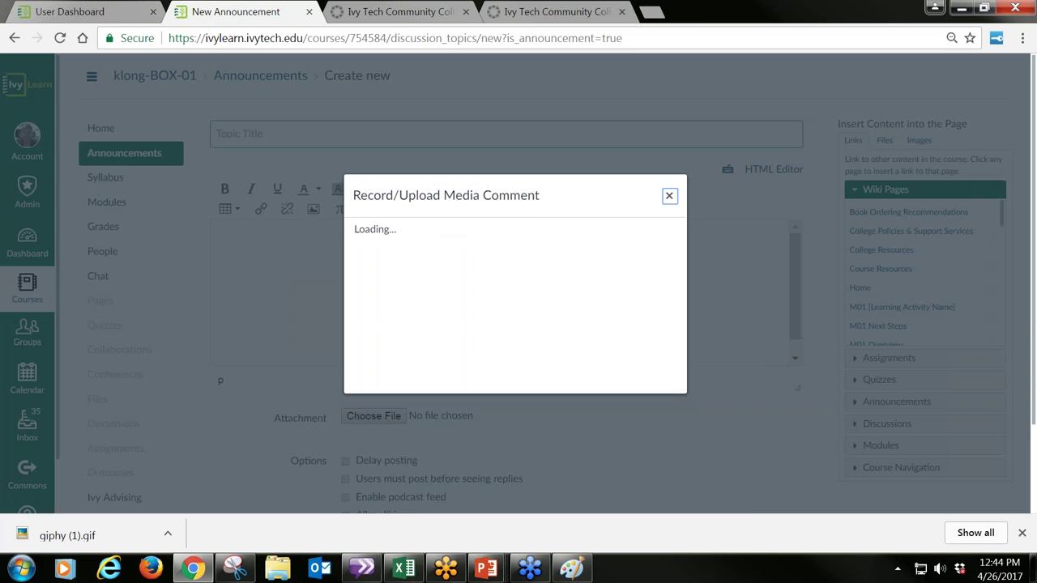
drag(546, 179, 537, 121)
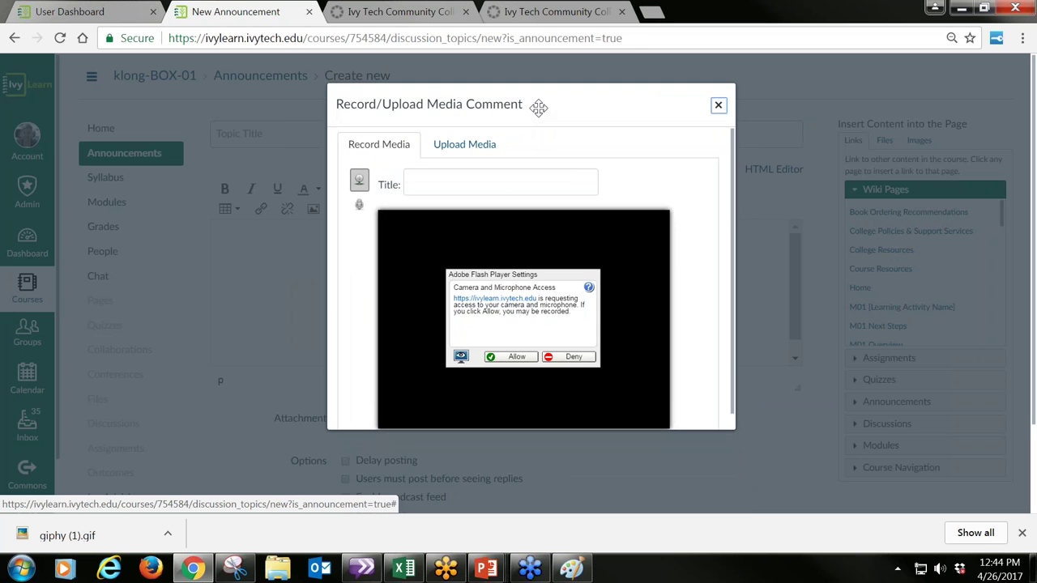
click(517, 357)
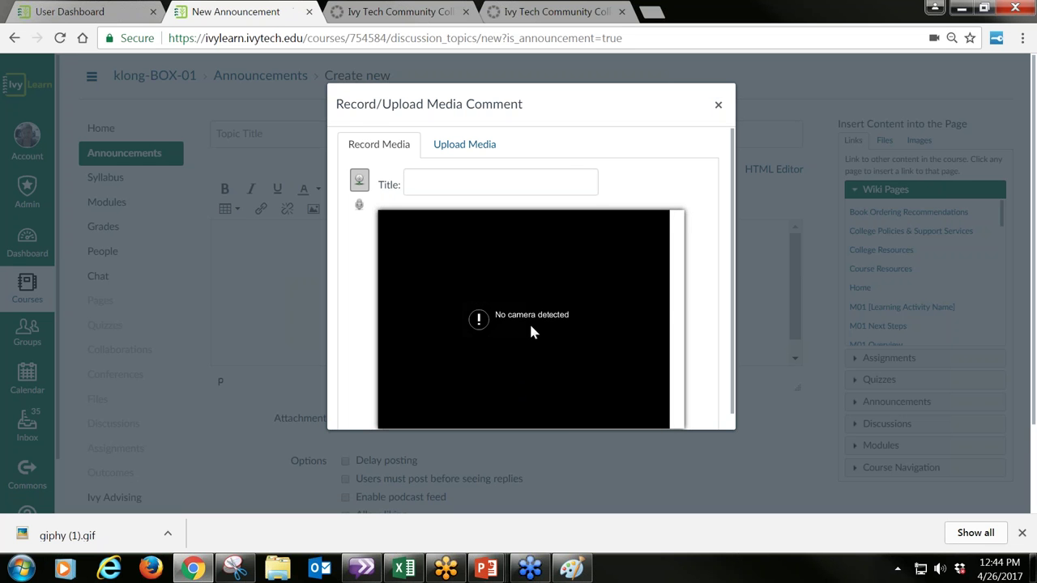
scroll(531, 321, down, 1)
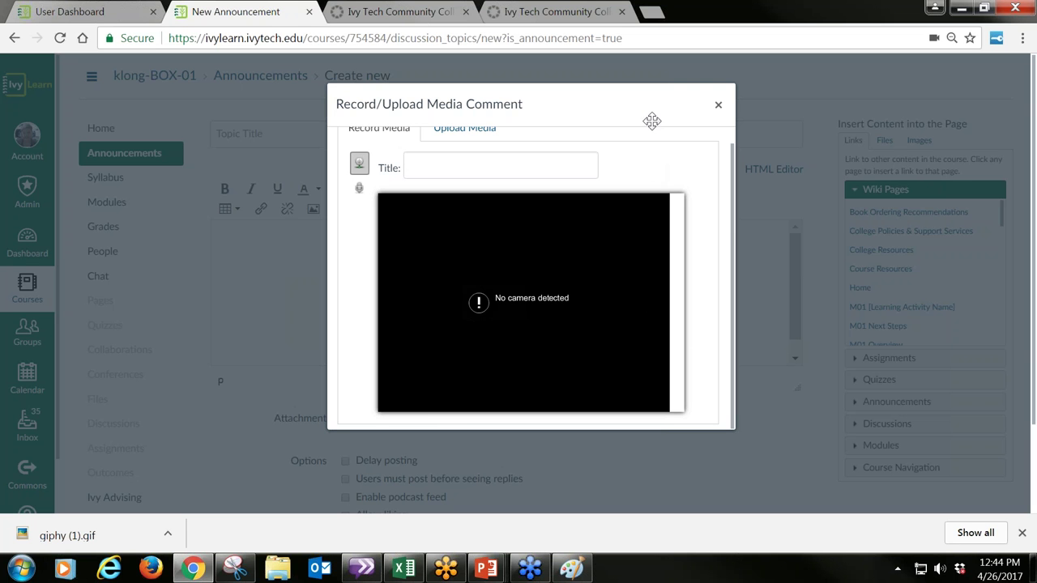
click(719, 108)
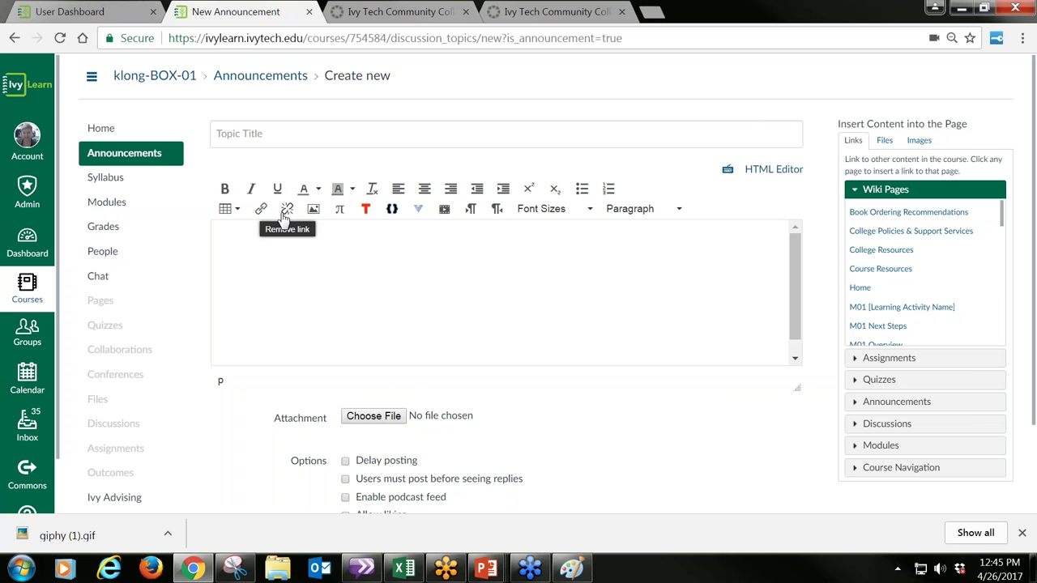
Search YouTube for "IvyLearn" and embed the video "IvyLearn Function Junction Episode 1" in the announcement body
click(418, 212)
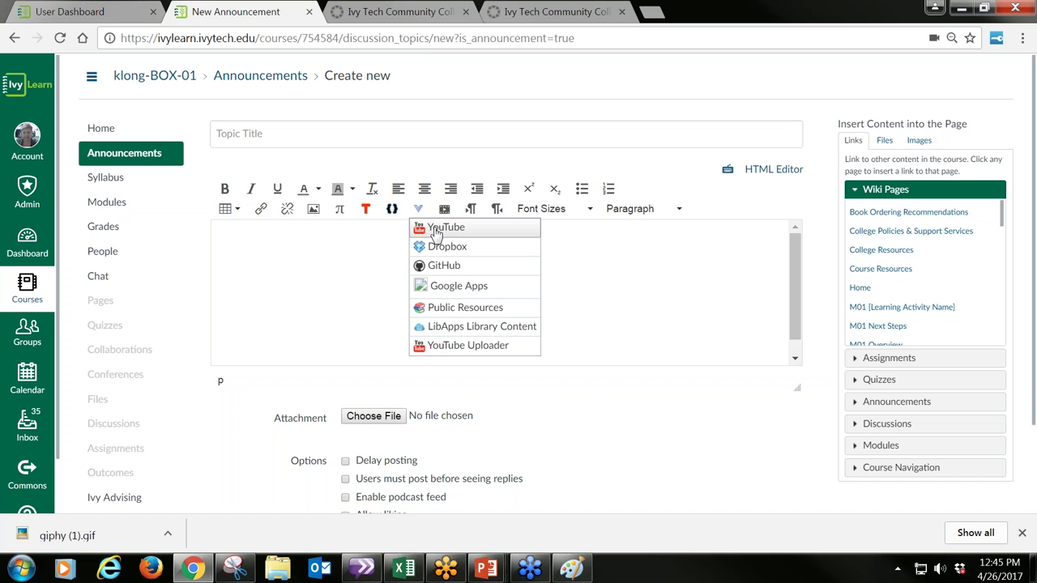
click(437, 229)
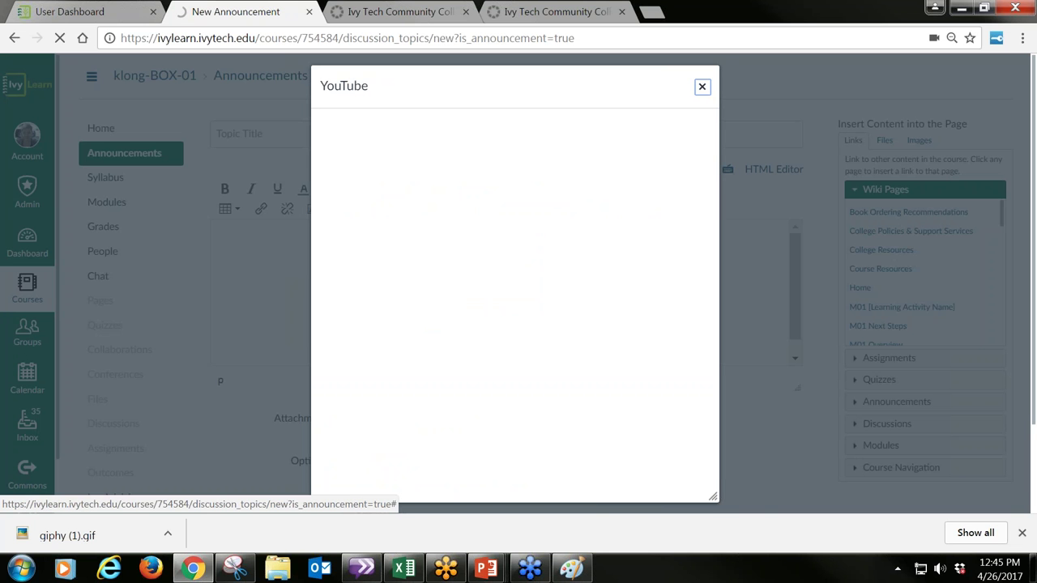
click(559, 137)
text(ivy)
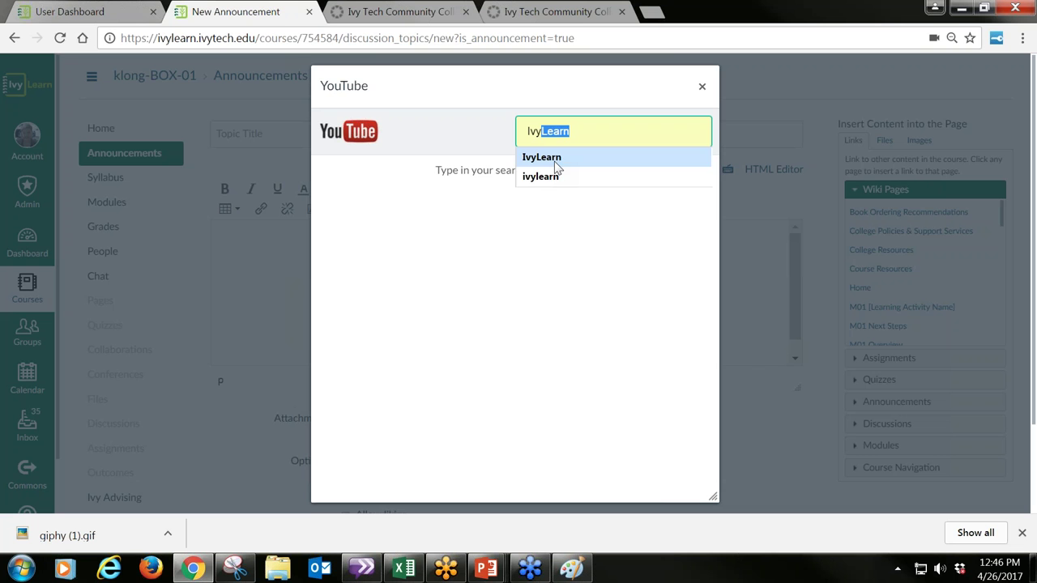
click(555, 159)
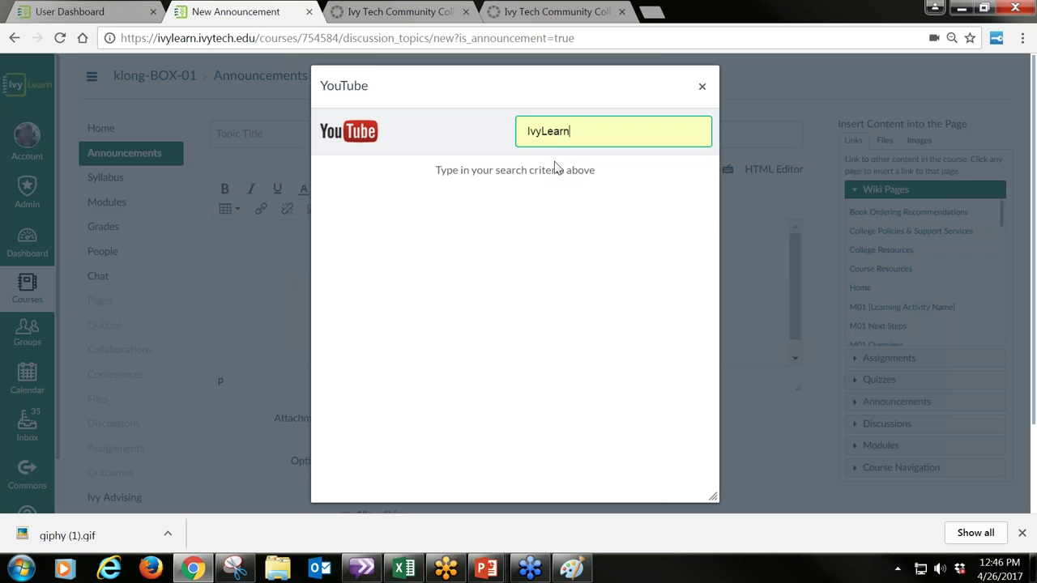
key(Return)
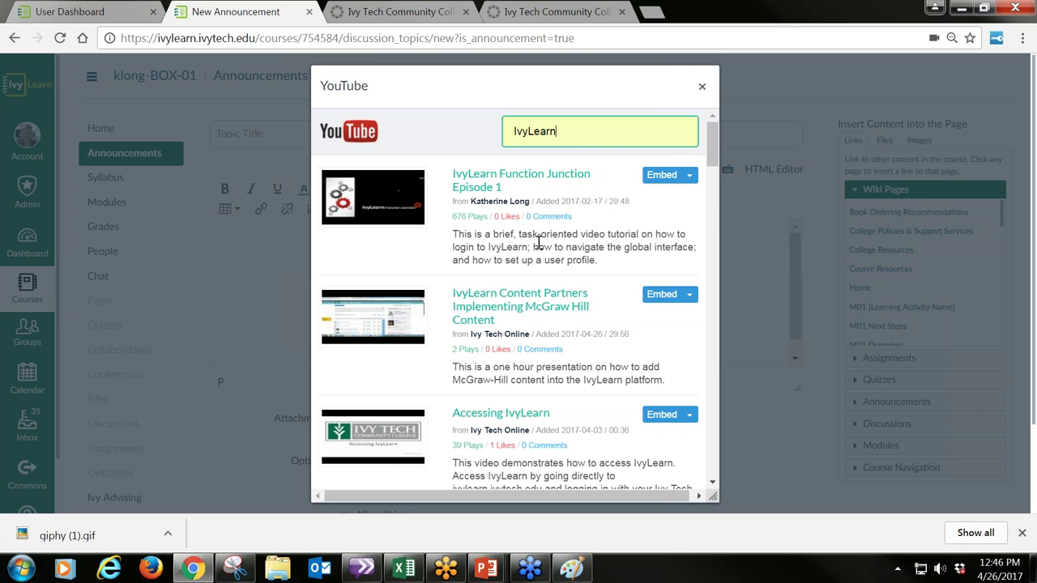
click(661, 175)
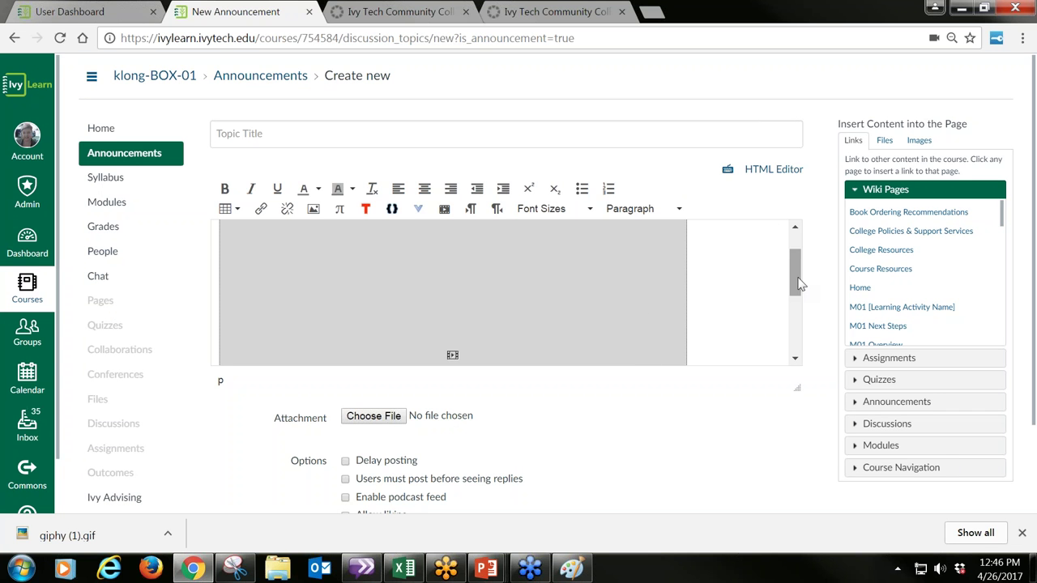
Shrink the embedded video frame in the announcement body to about two thirds of its size
scroll(793, 259, up, 1)
click(664, 280)
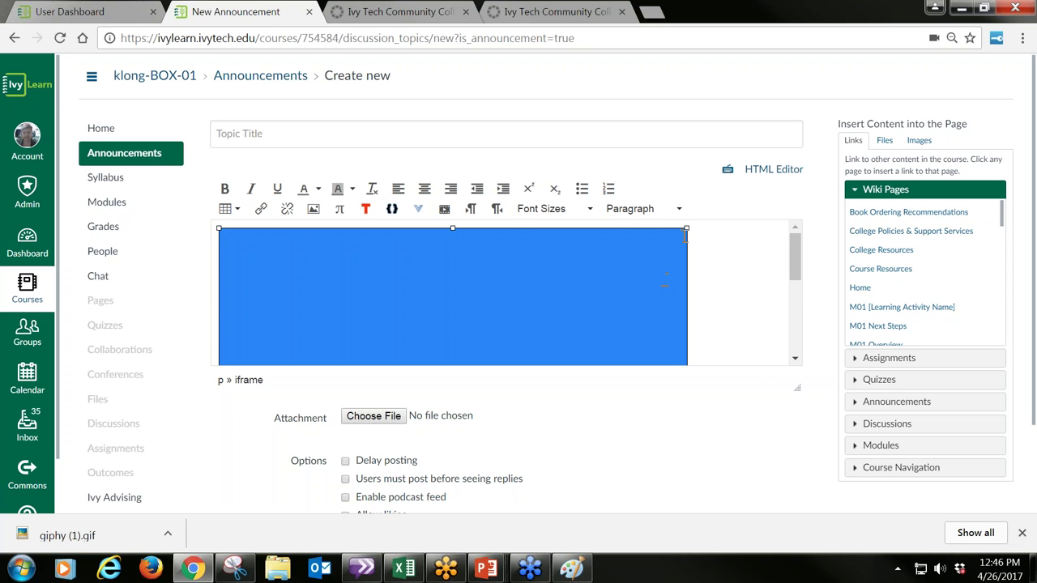
drag(685, 230, 527, 306)
Add below the video: "After reviewing how to set-up your profile, please confirm you have set-up your account by posting a response to this announcemnt."
drag(798, 257, 792, 362)
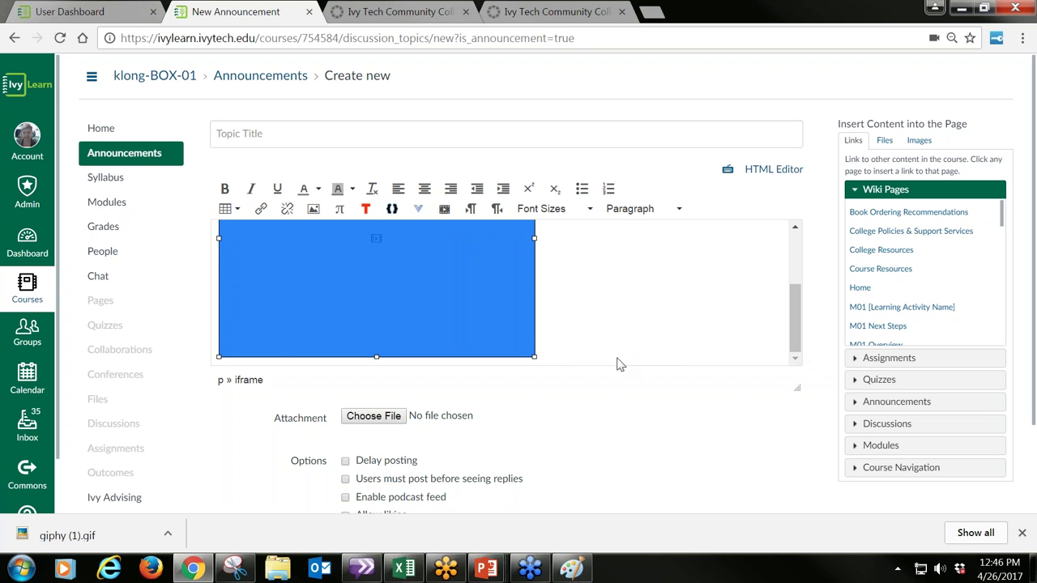
click(564, 353)
key(Return)
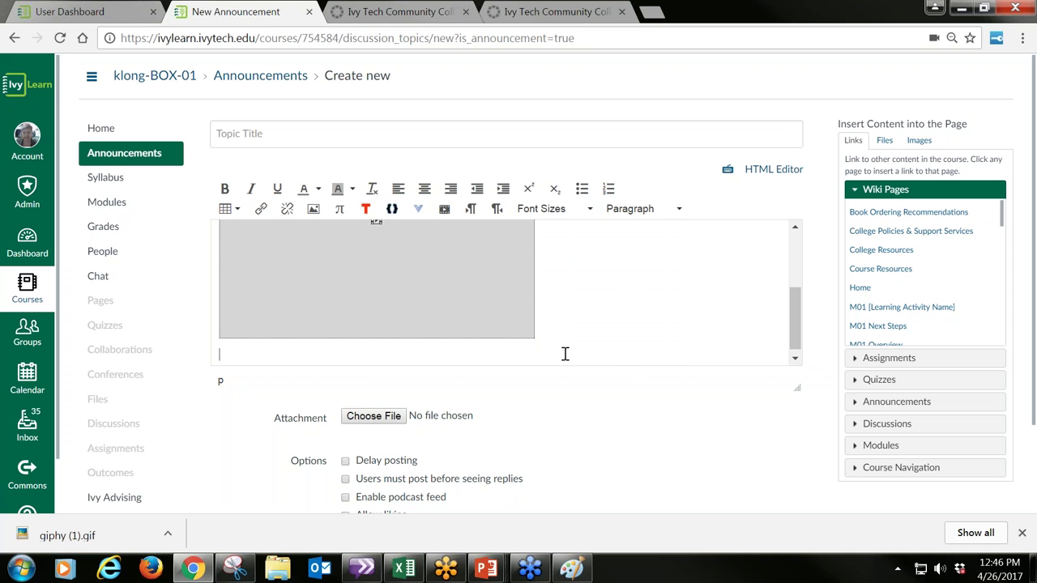
text(After reviewwin)
key(BackSpace)
key(BackSpace)
key(BackSpace)
text(ing how)
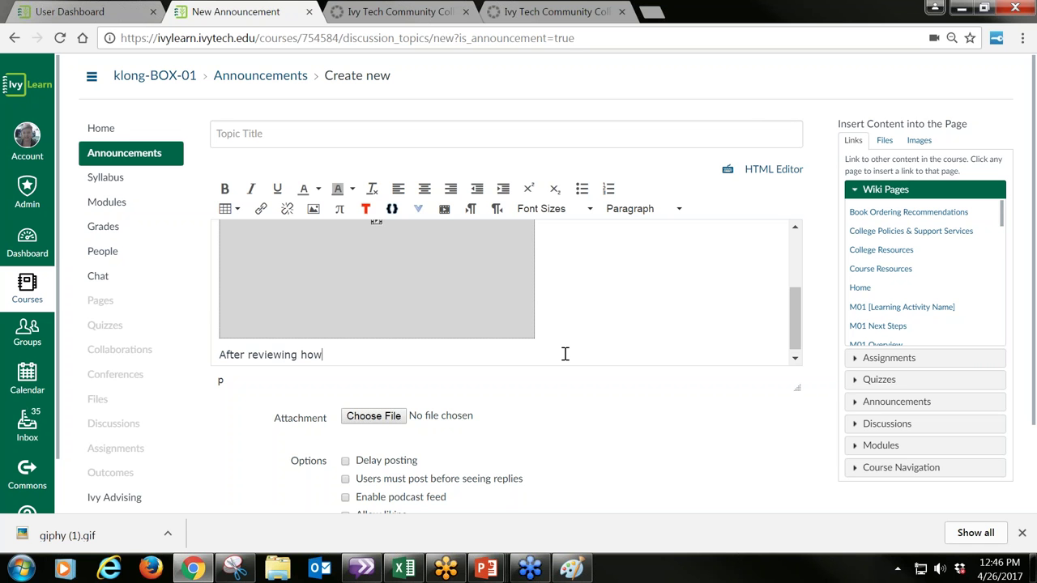
text( to set-up your profi)
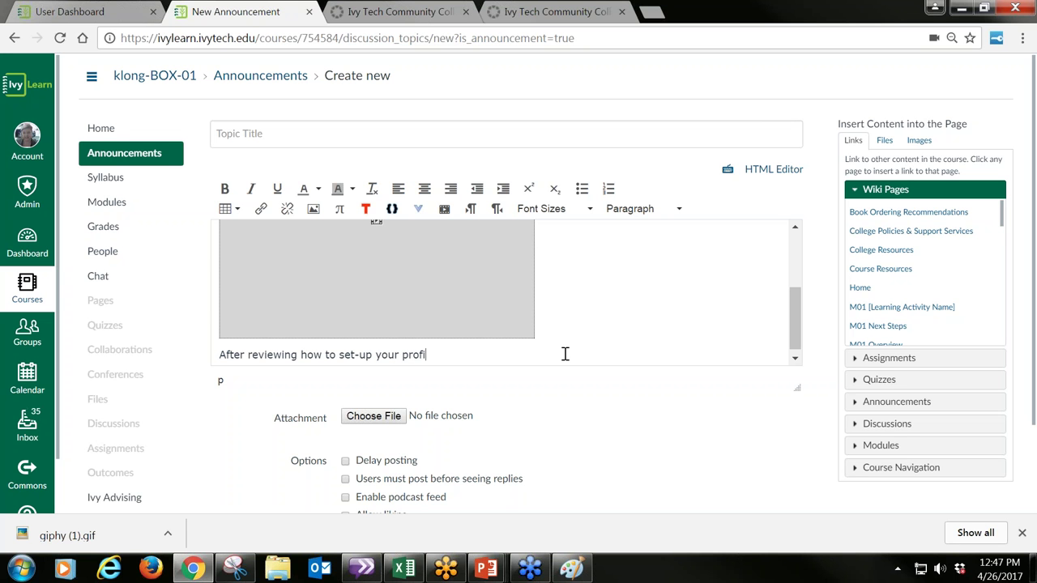
text(le, please confirm )
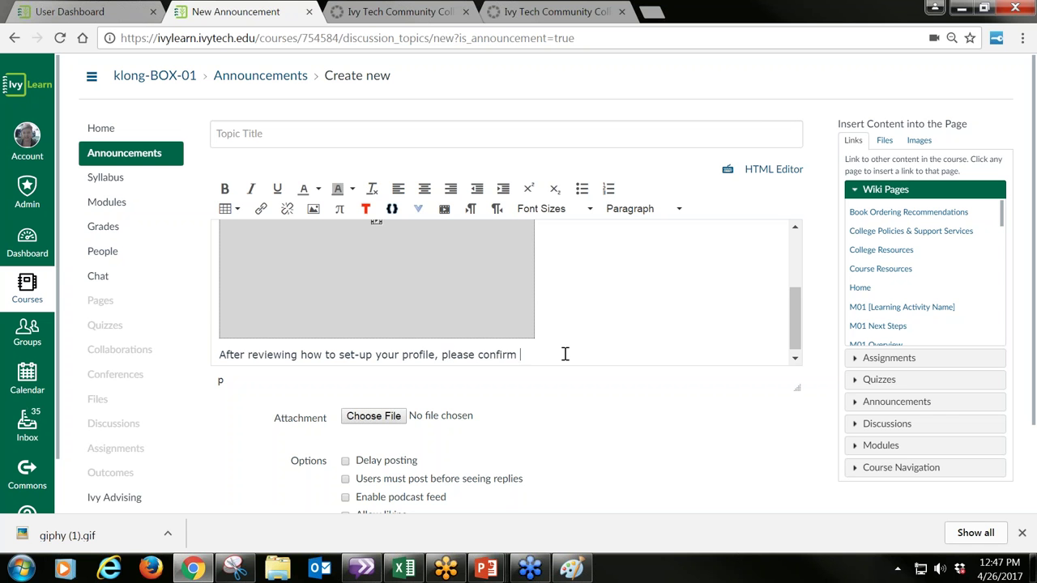
text(you have)
text( se)
text(t-up )
text(your acco)
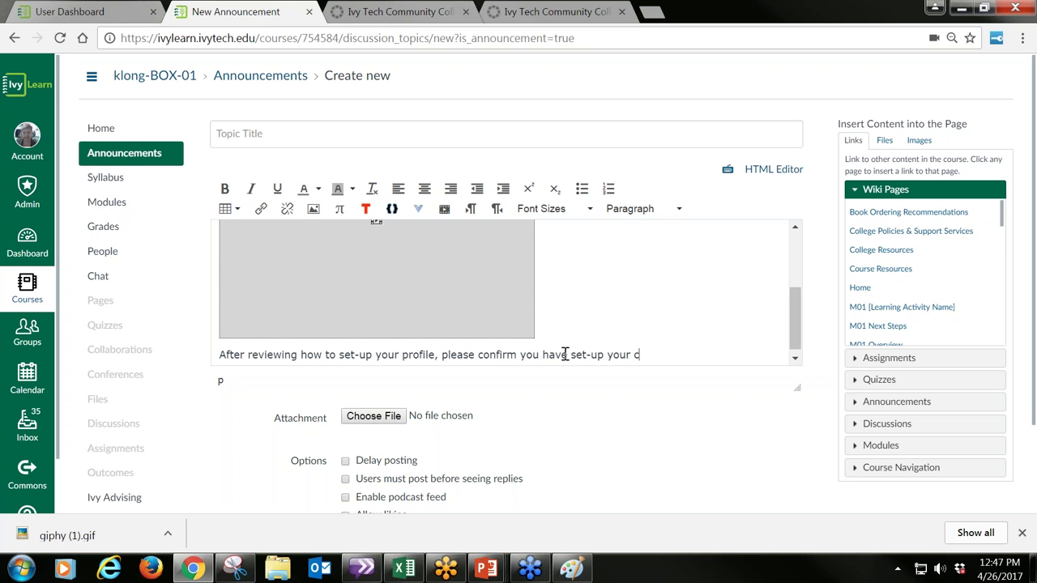
text(unt bu)
key(BackSpace)
text(y posting a r)
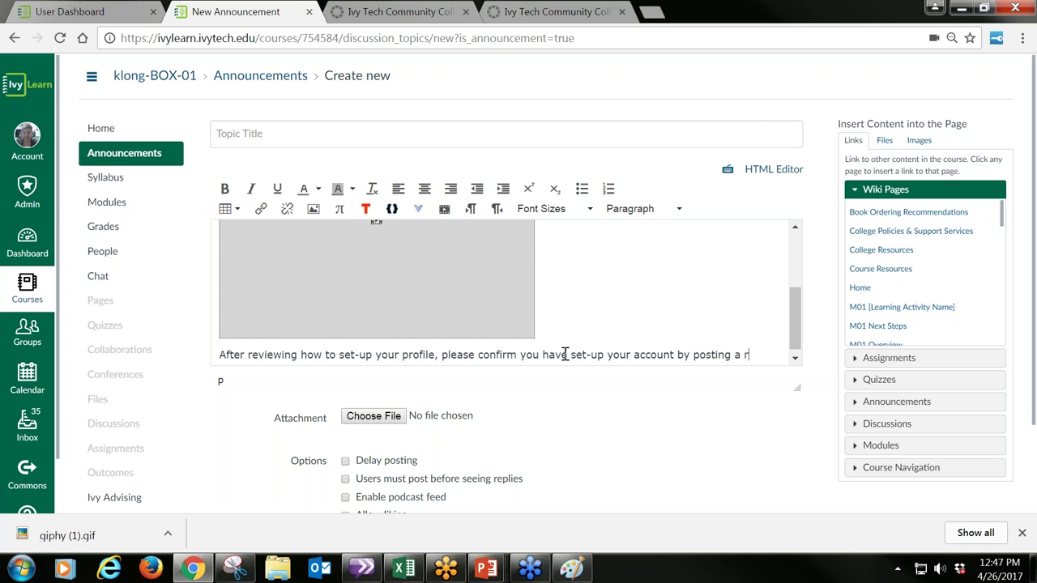
text(esponse to this announ)
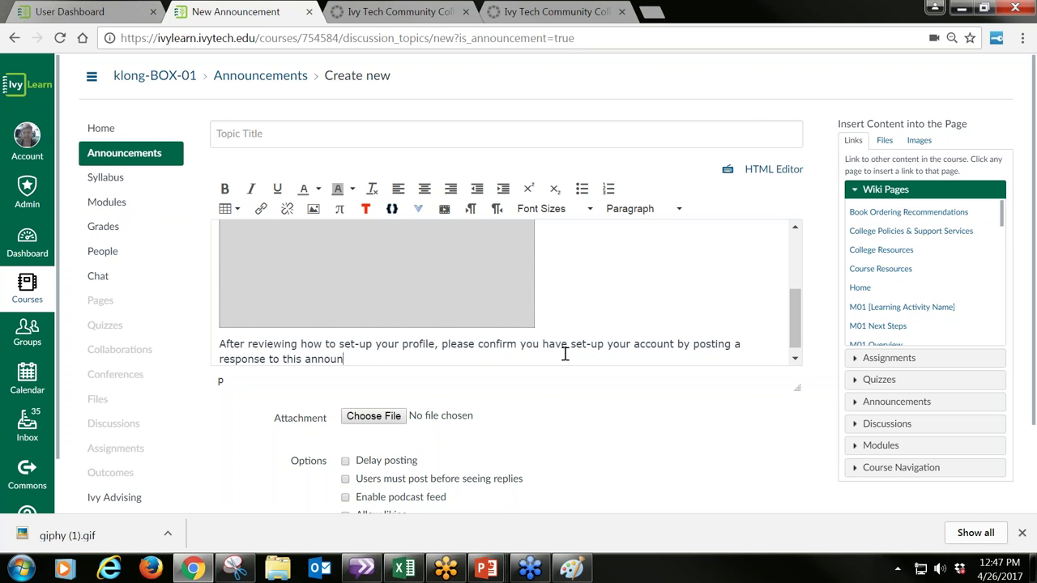
text(cemnt.)
Save the announcement and look over its posted page down to the reply area
scroll(558, 435, down, 1)
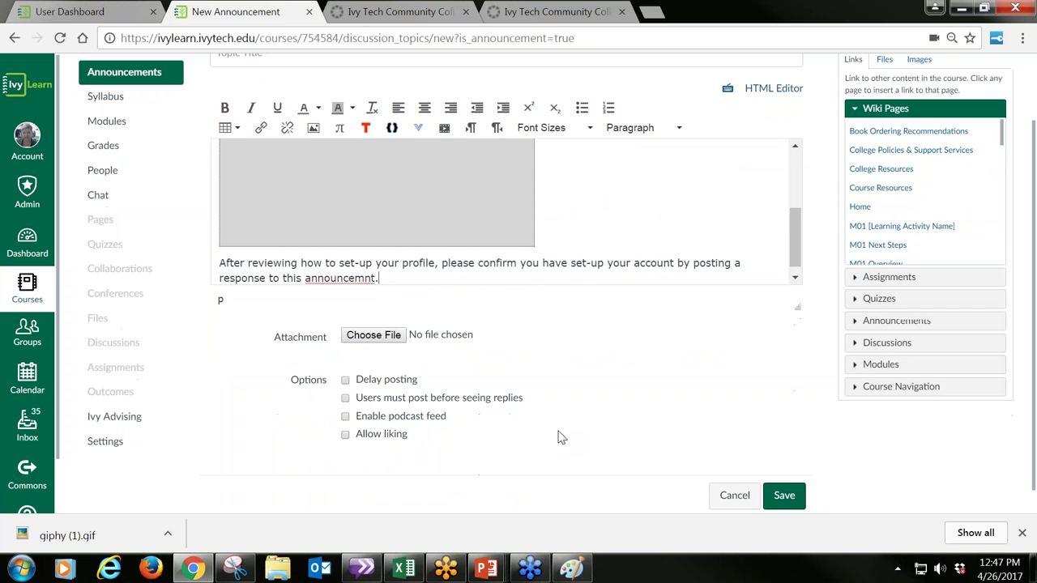
click(779, 496)
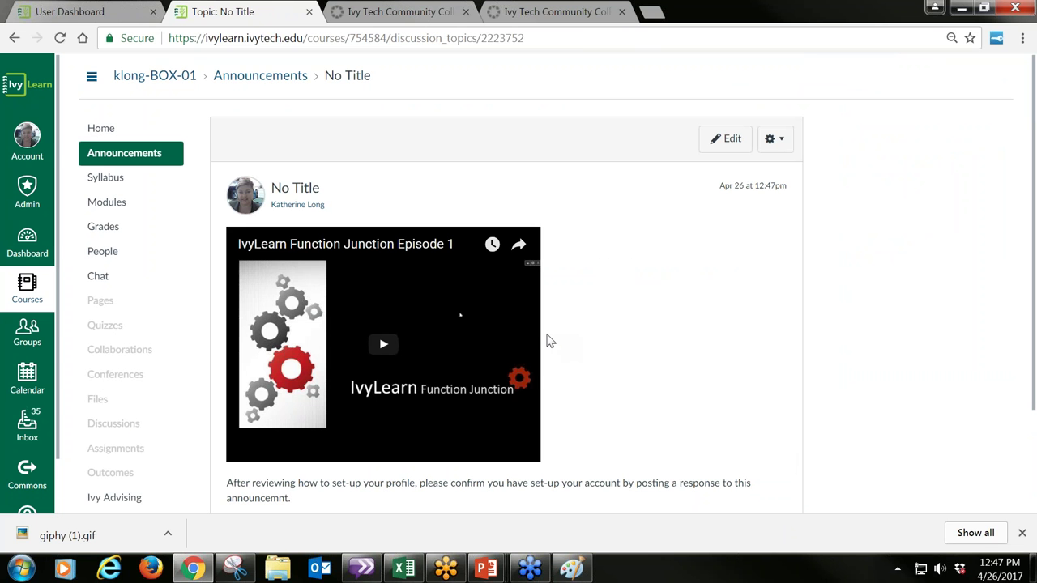
scroll(551, 341, down, 1)
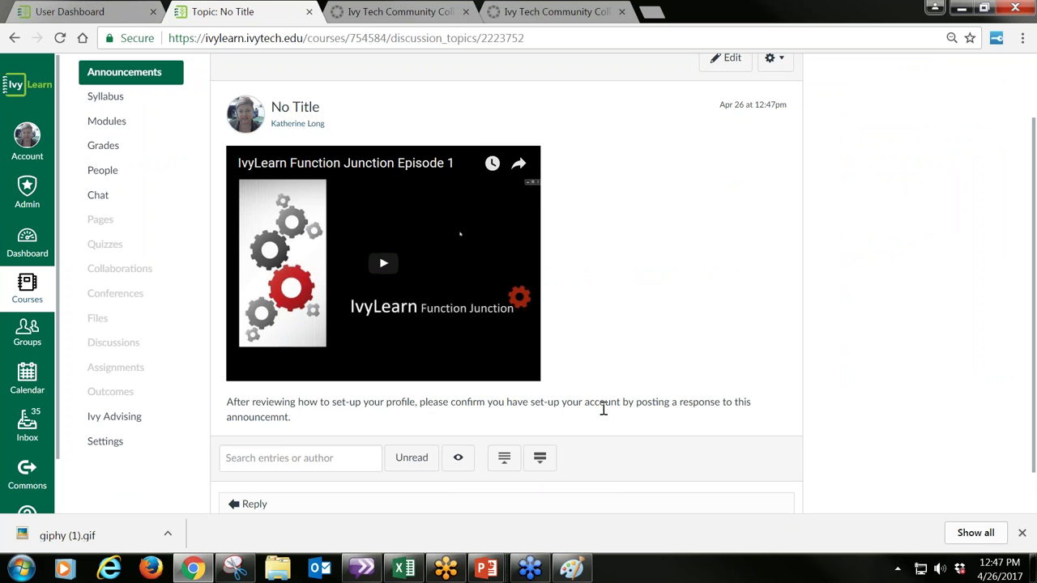
scroll(444, 381, down, 1)
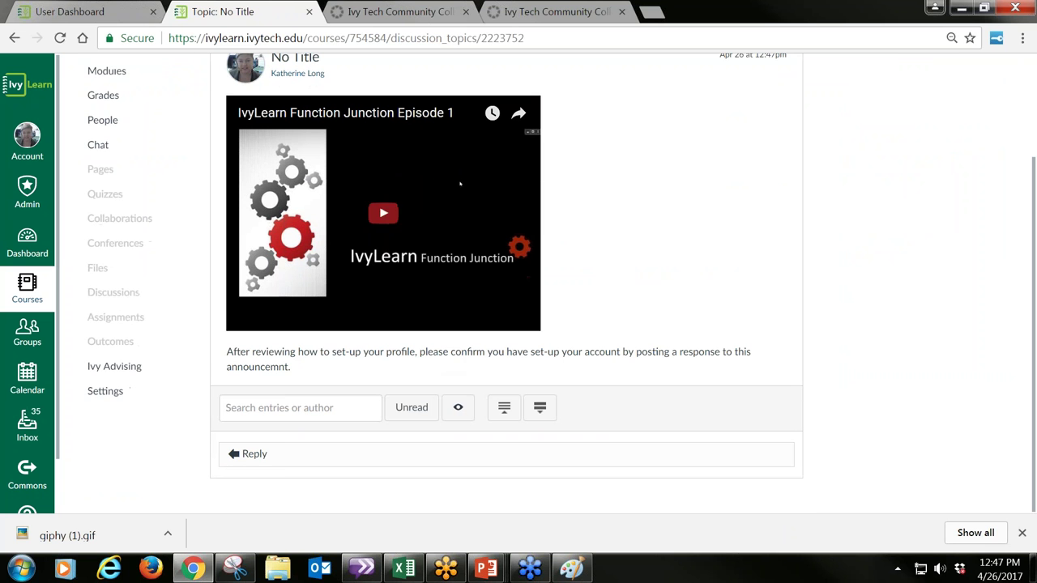
Post the reply "I have setup my account." to the announcement
click(281, 455)
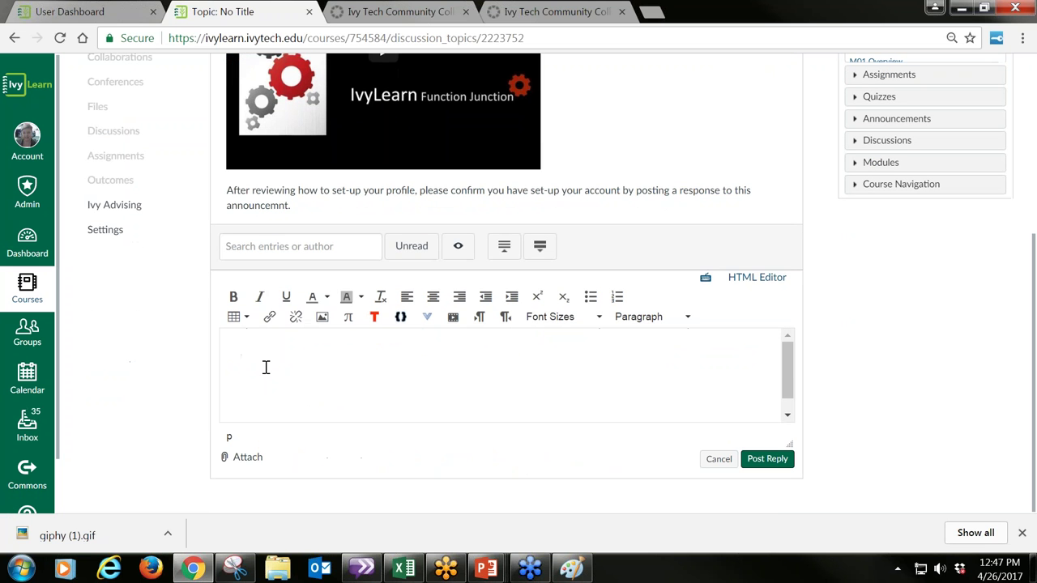
text(I have setup my account.)
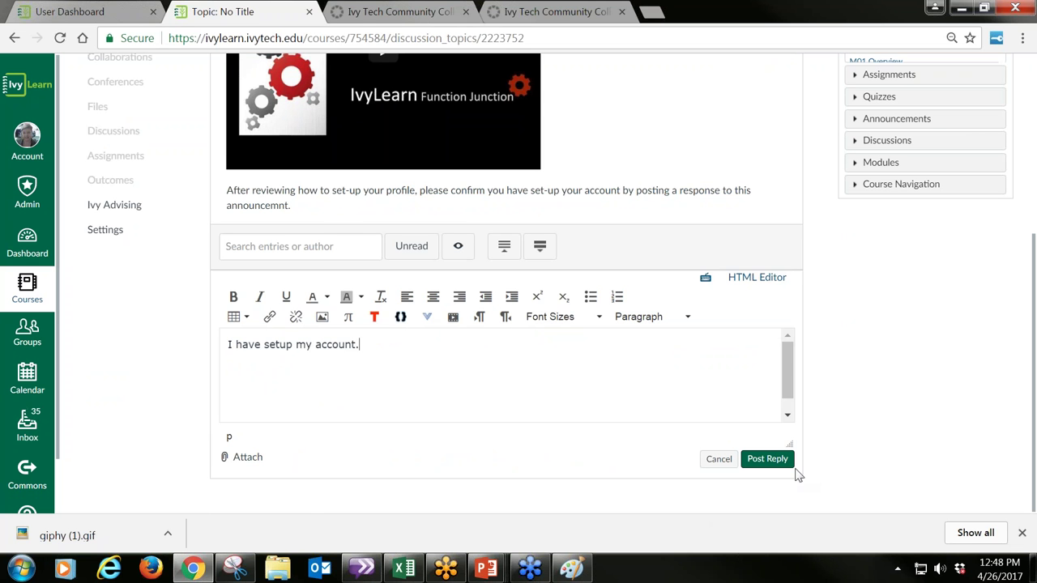
click(766, 460)
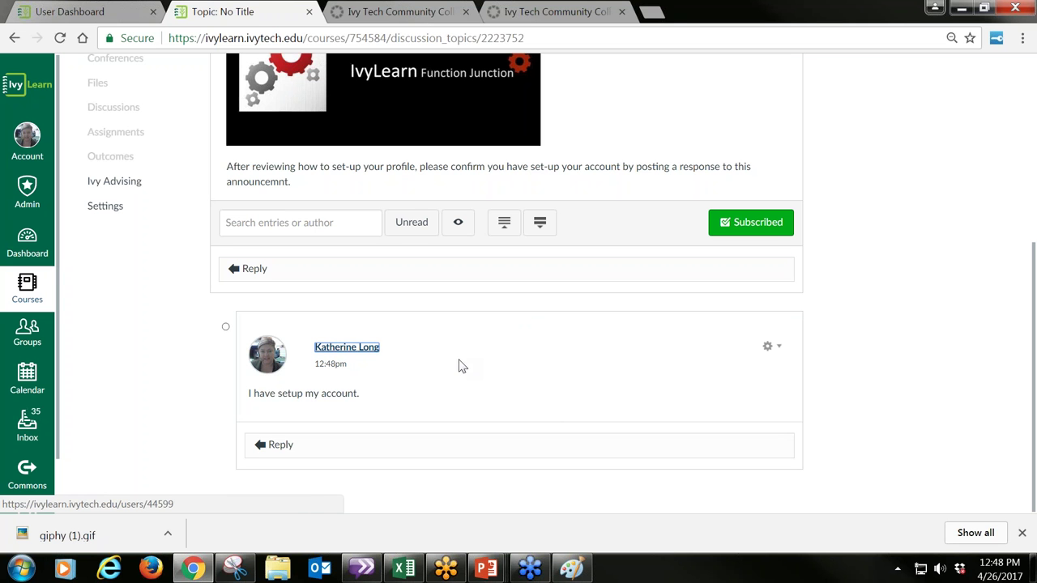
Visit the course's People page, and start a new announcement from the announcements list
scroll(466, 373, up, 2)
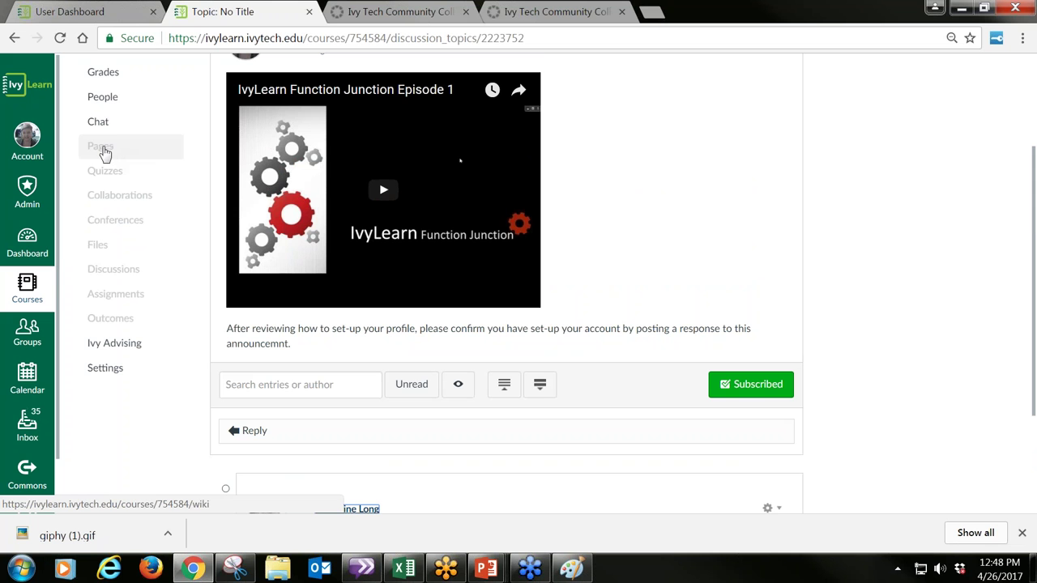
click(106, 99)
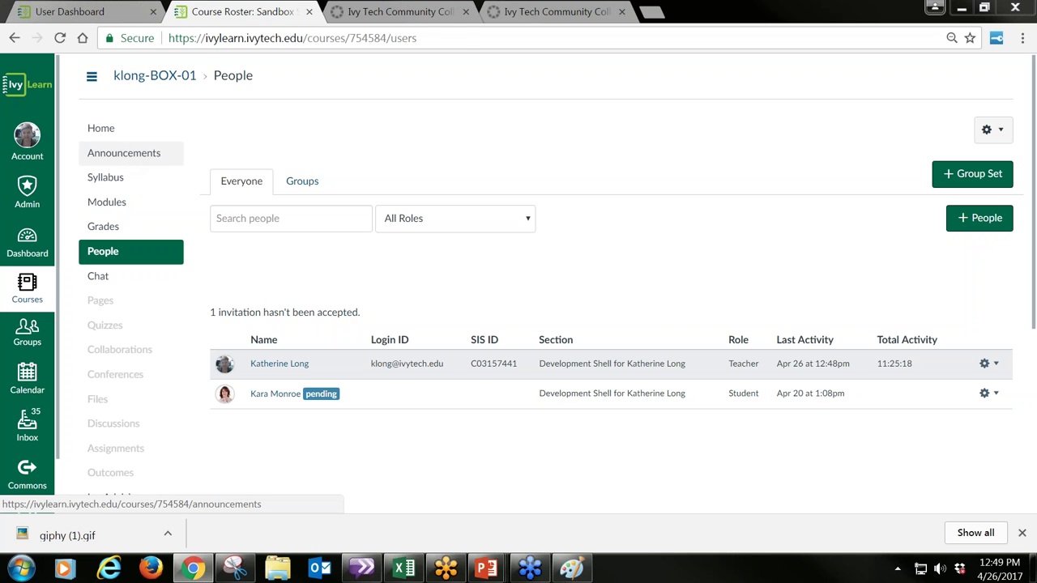
click(127, 152)
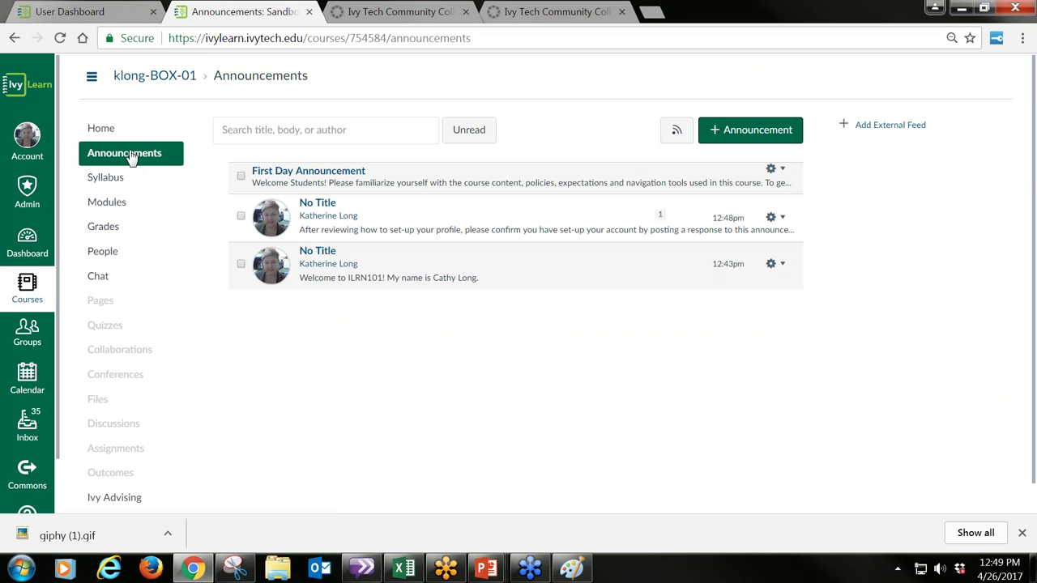
click(733, 130)
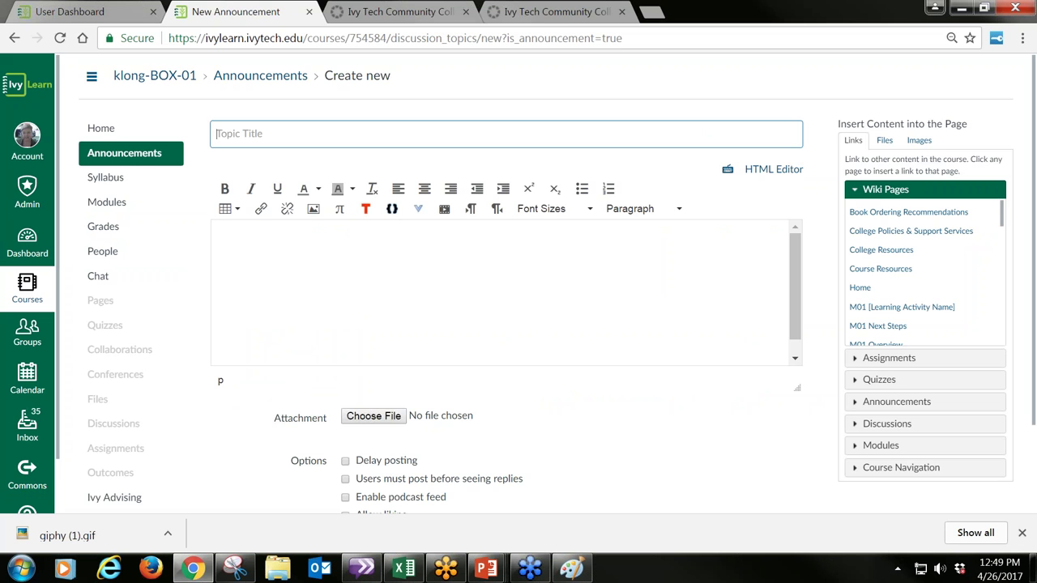
Look at the dialog for recording or uploading a media comment and close it without recording
click(444, 209)
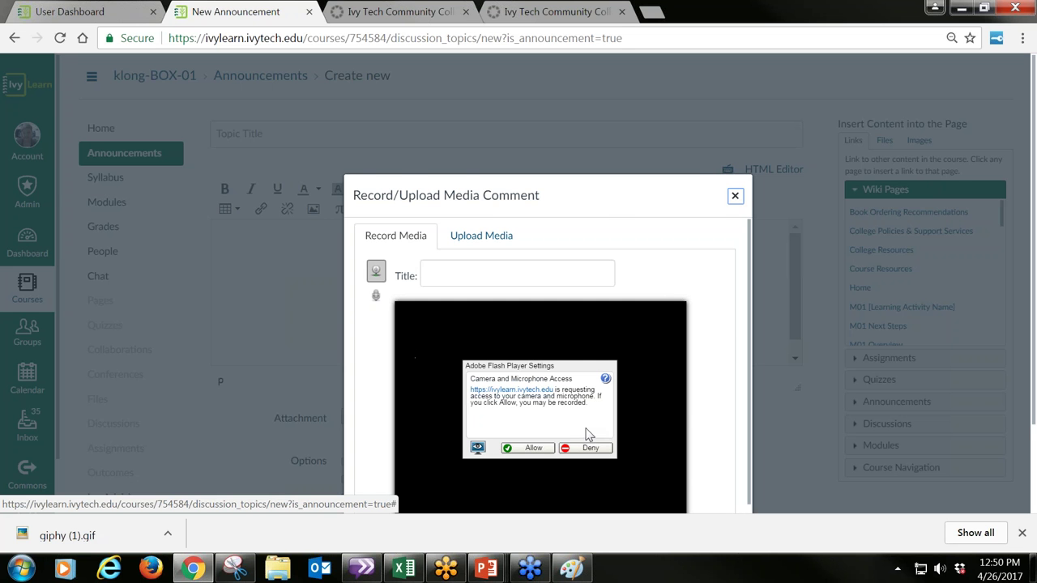
click(735, 196)
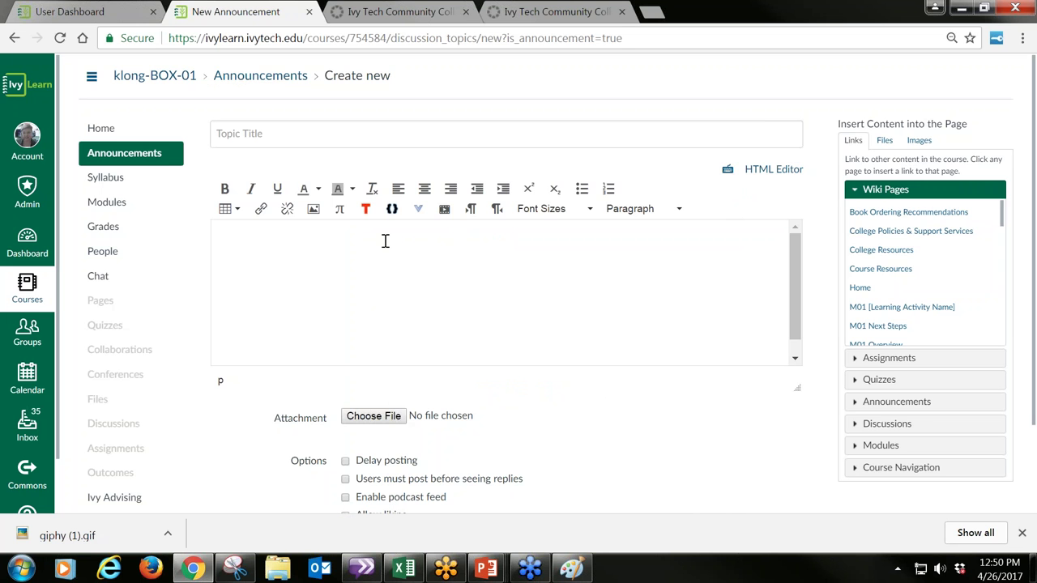
Search YouTube for "IvyLearn" and embed "IvyLearn Function Junction Episode 1" in the new announcement's body
click(418, 209)
click(428, 227)
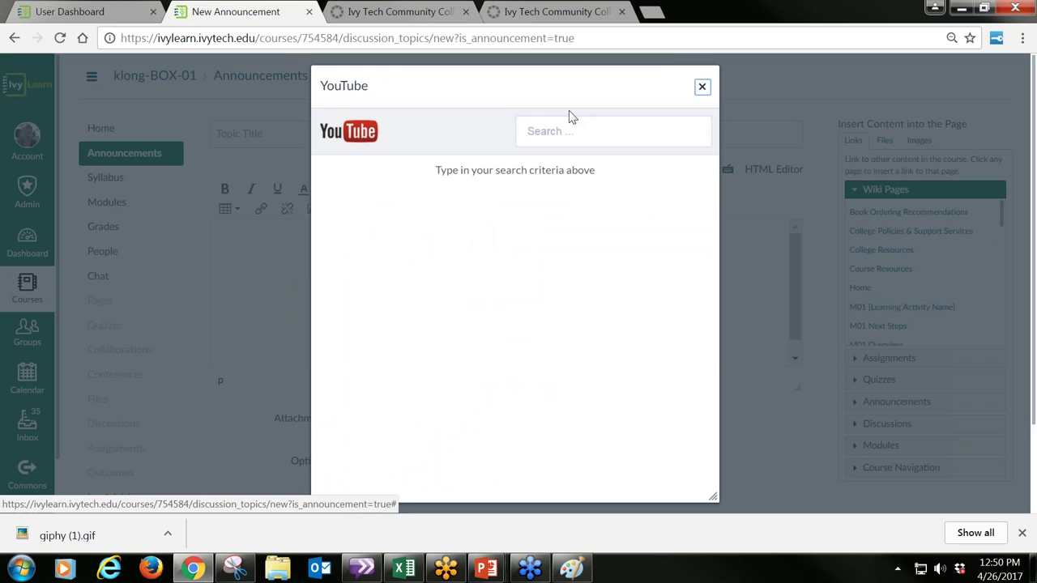
click(577, 131)
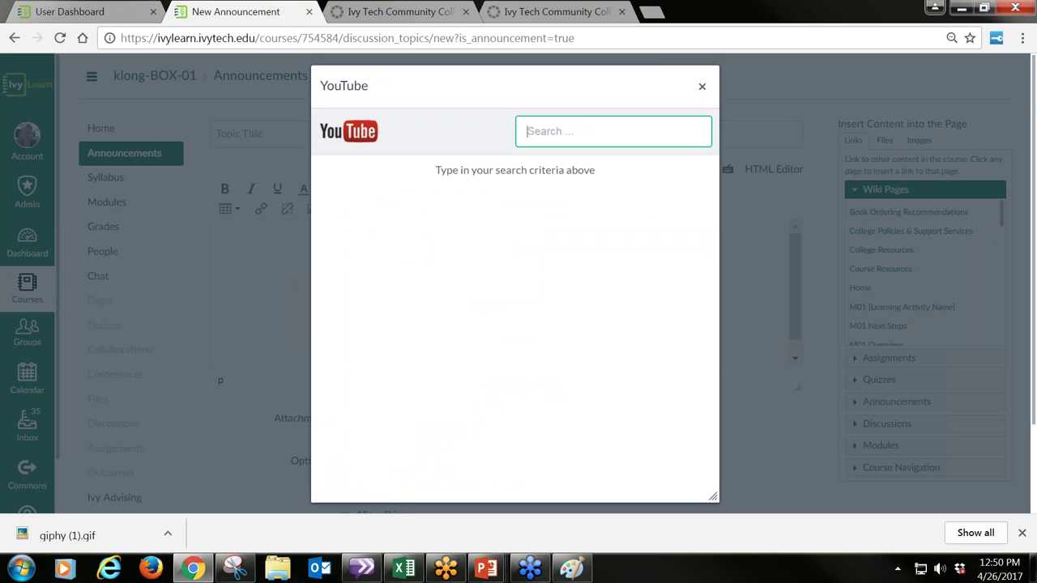
text(ivylearn)
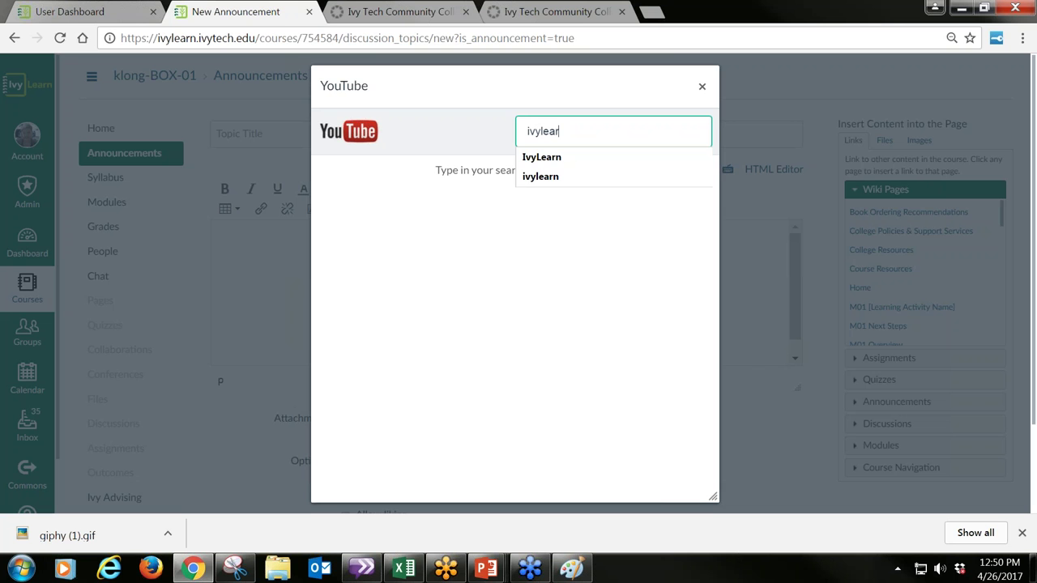
click(546, 158)
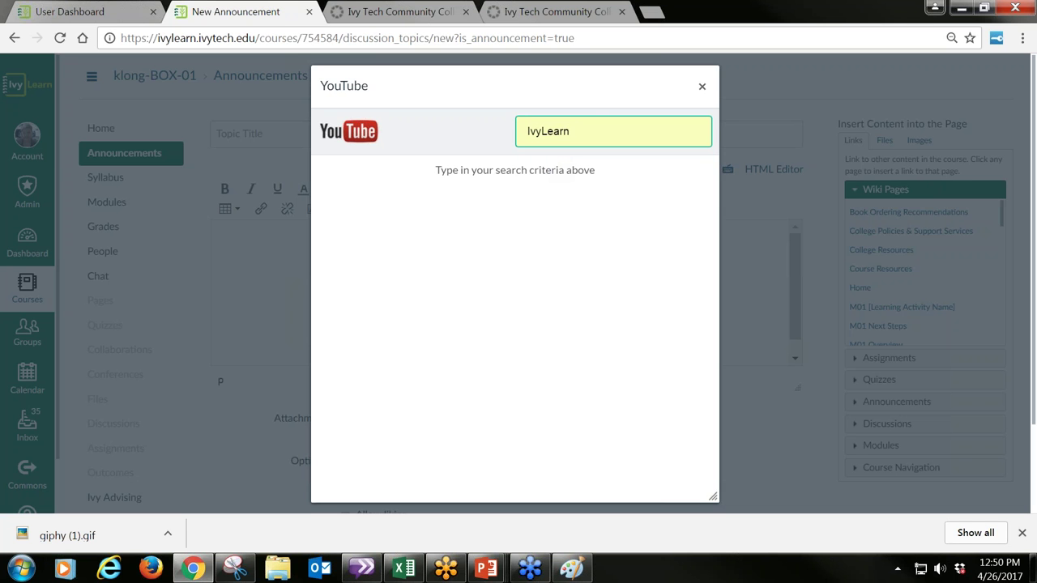
key(Return)
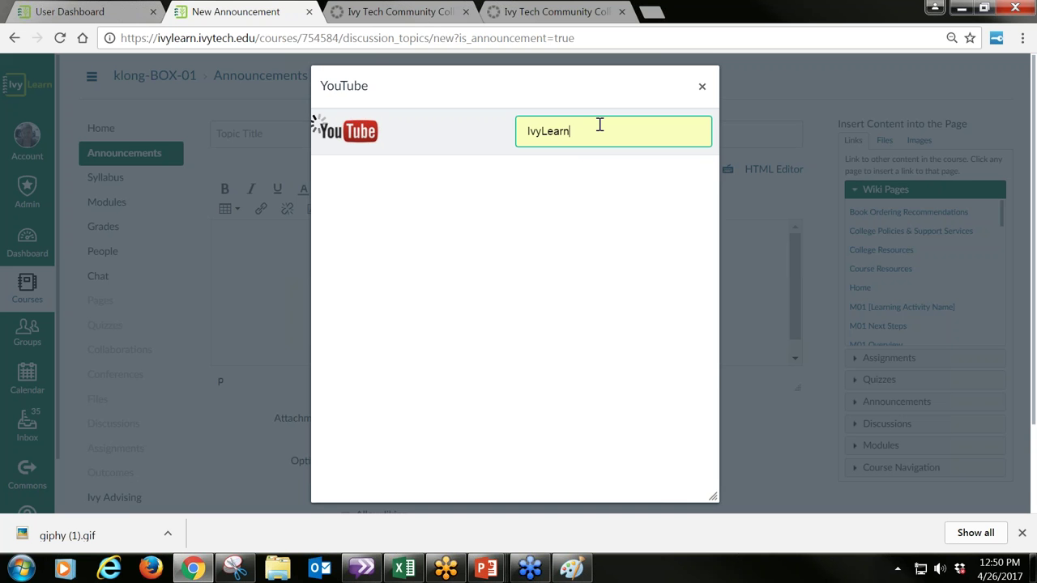
click(661, 175)
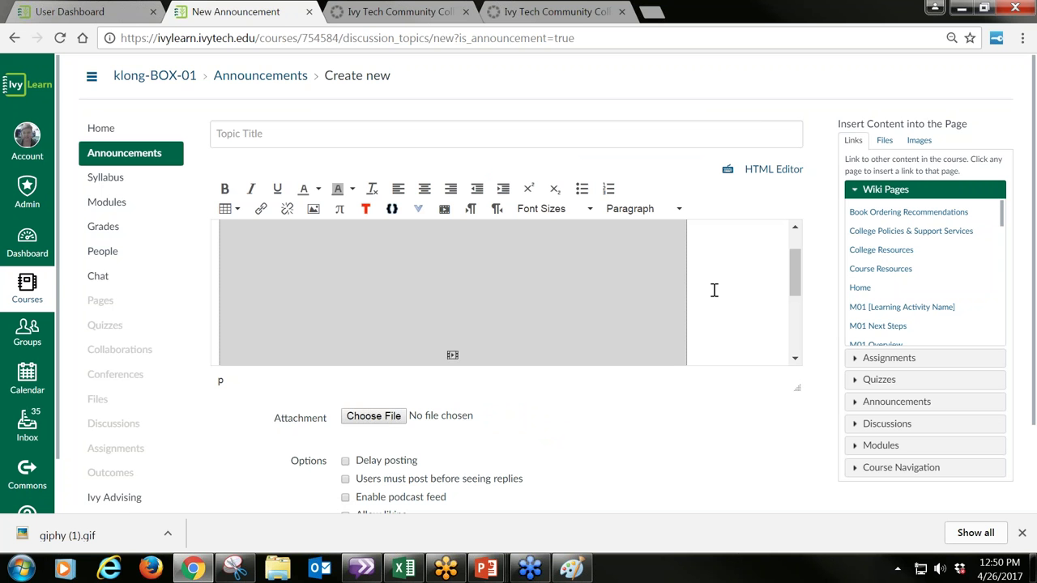
Shrink the new announcement's embedded video frame to a little over half of its size
click(632, 268)
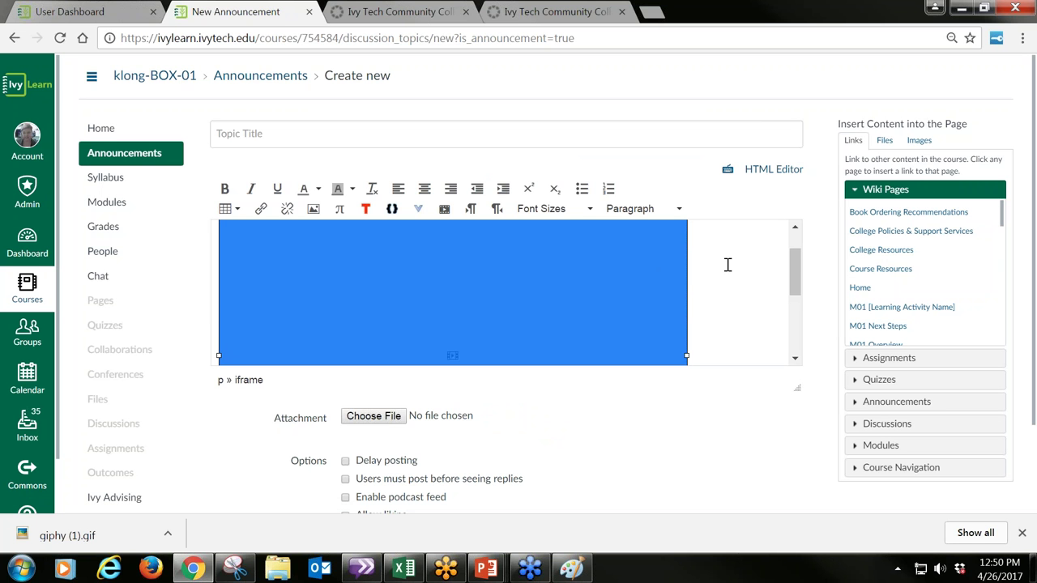
scroll(727, 264, up, 1)
drag(687, 229, 455, 358)
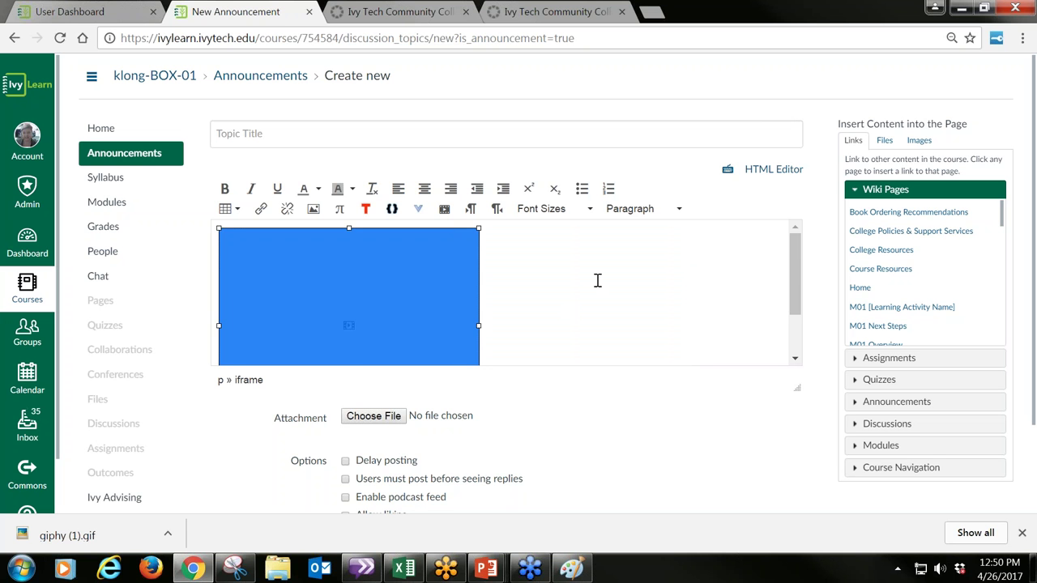
Add the placeholder text "insert message" below the embedded video
scroll(569, 324, down, 1)
click(510, 339)
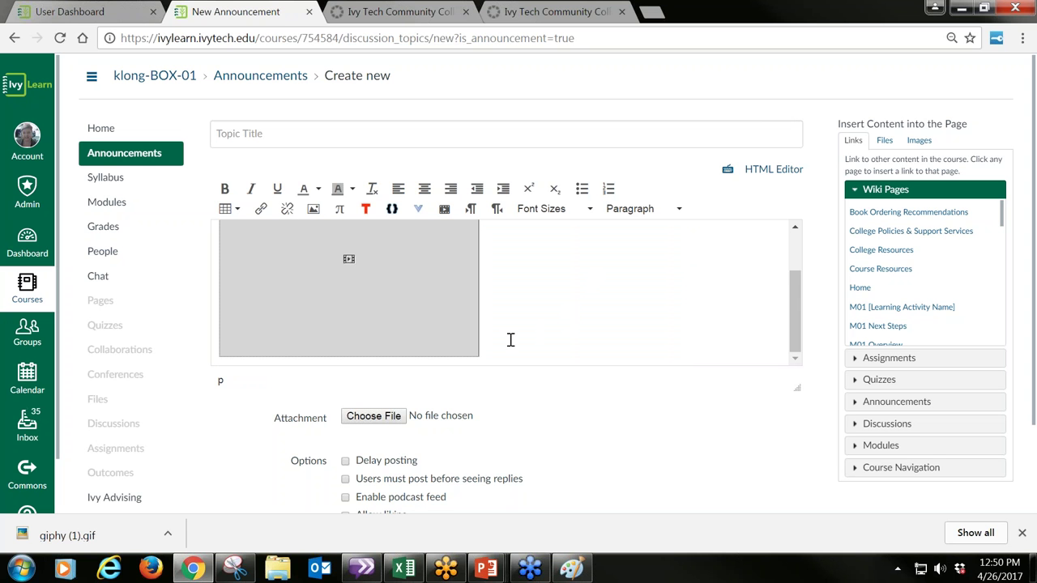
text(insert mee)
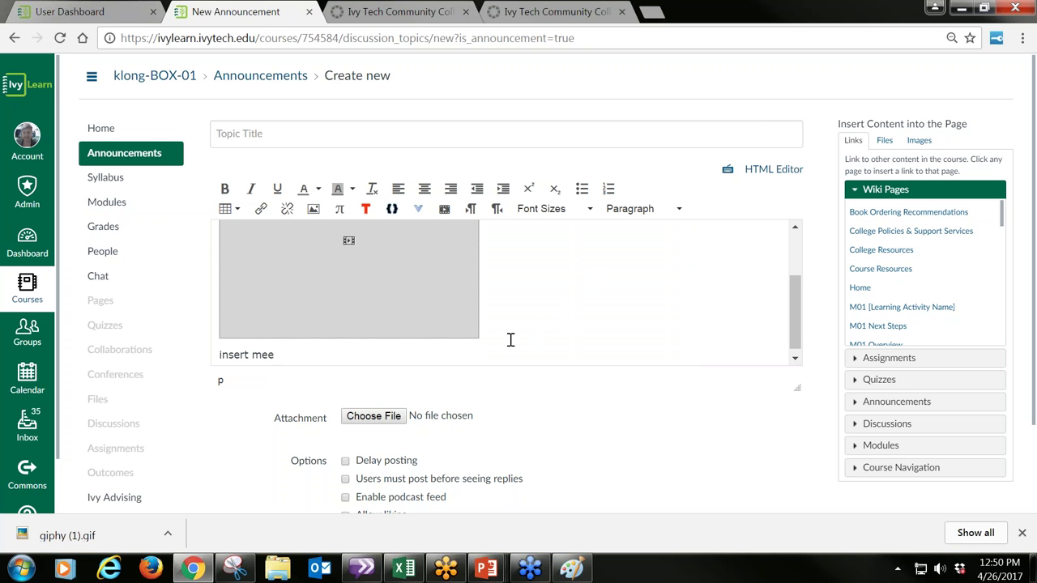
key(BackSpace)
text(ssage)
Search YouTube for "ivylearn" and embed the "Accessing IvyLearn" video on a new line below the text "insert message"
key(Return)
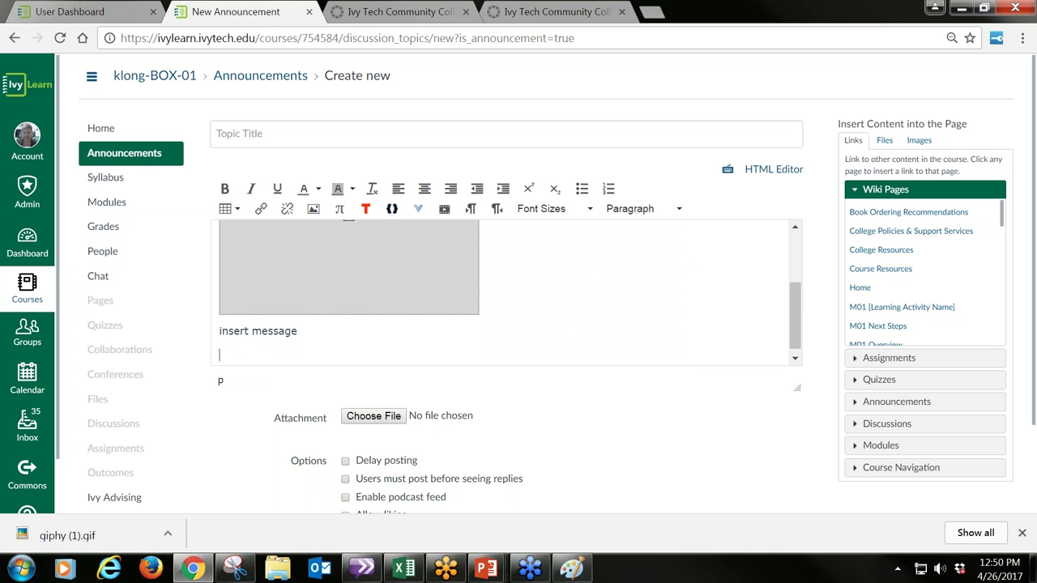
click(419, 213)
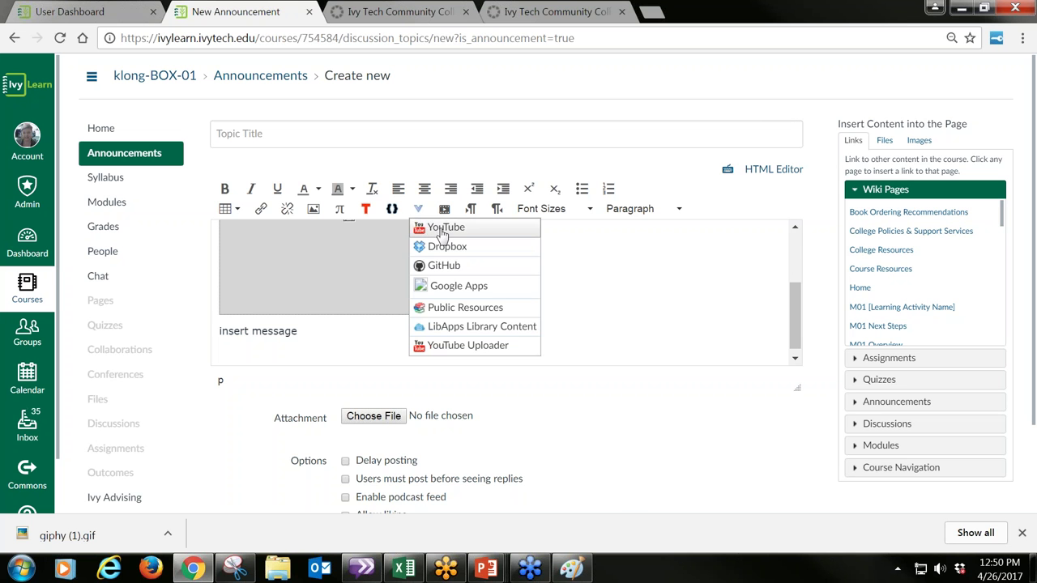
click(442, 229)
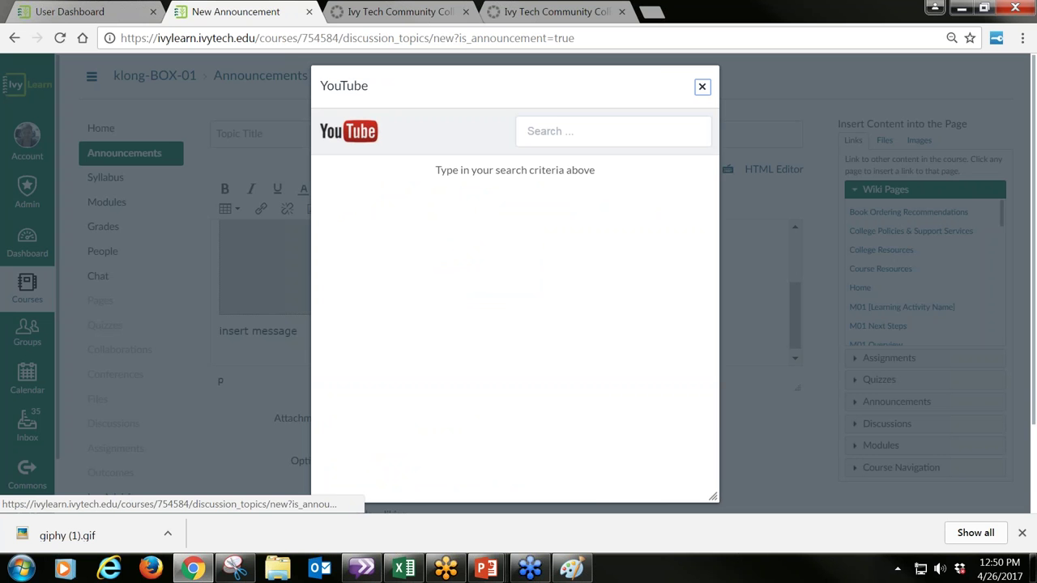
click(574, 135)
text(ivylearn)
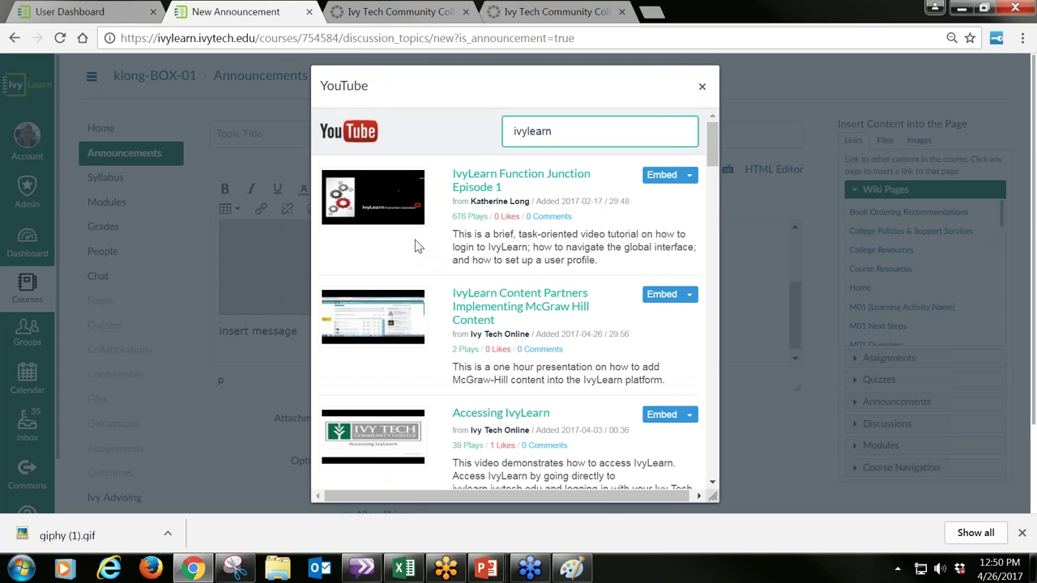
click(671, 415)
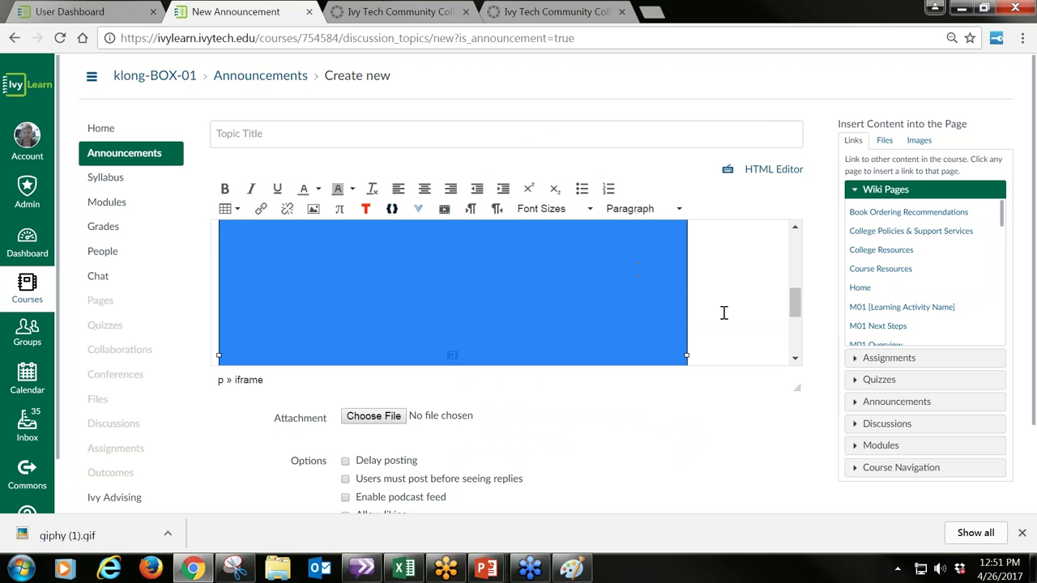
Shrink the second embedded video frame to a little under half of its size and save the announcement
scroll(722, 316, up, 2)
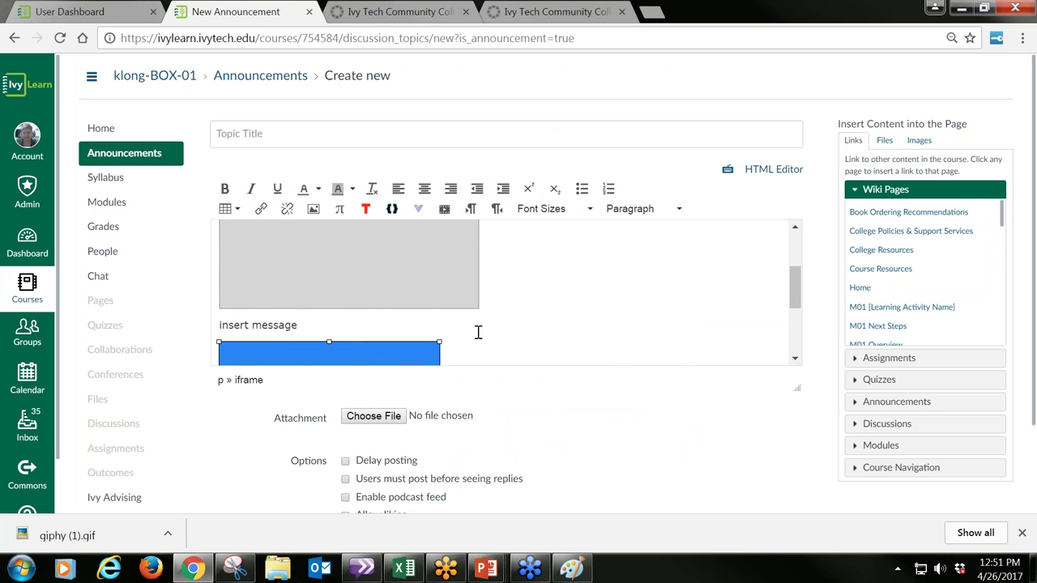
scroll(681, 320, down, 2)
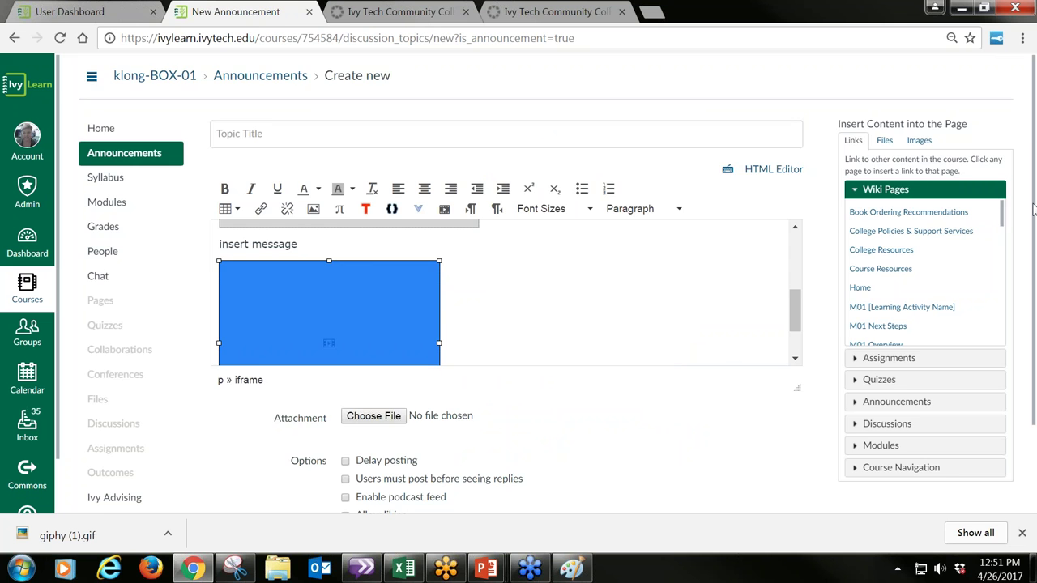
scroll(1033, 209, down, 2)
click(776, 470)
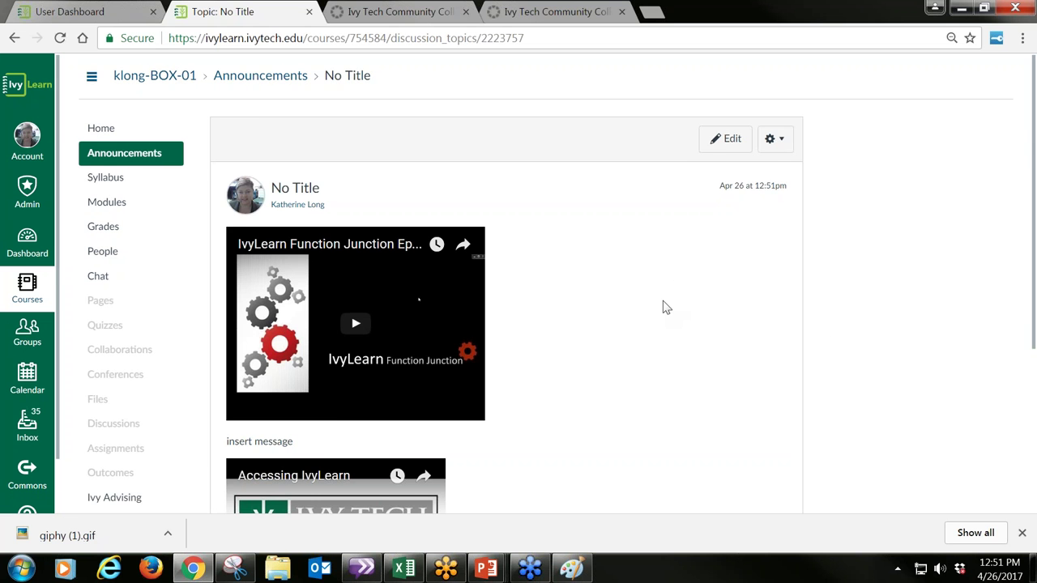
scroll(662, 307, down, 2)
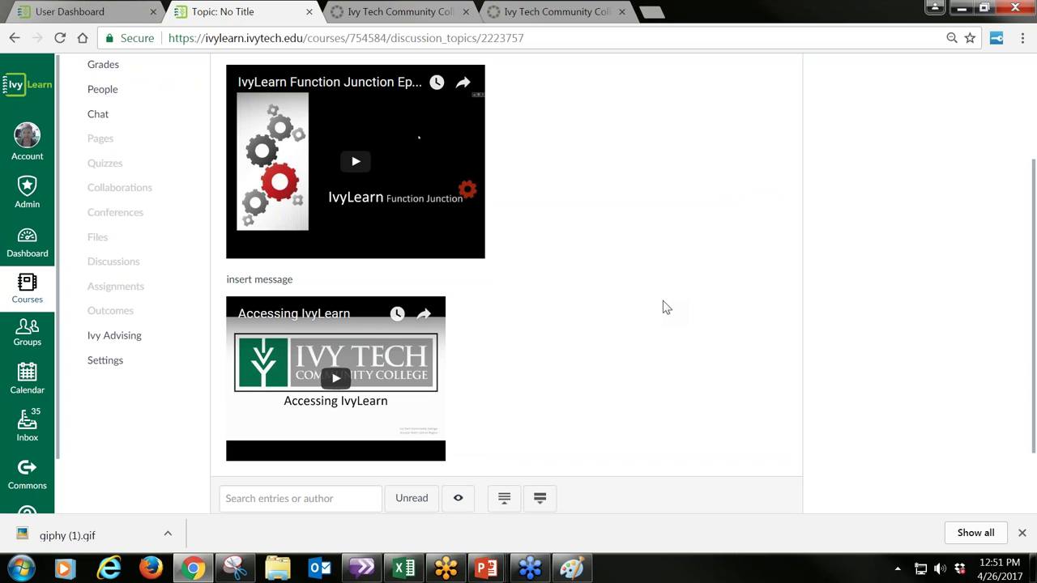
scroll(663, 308, up, 1)
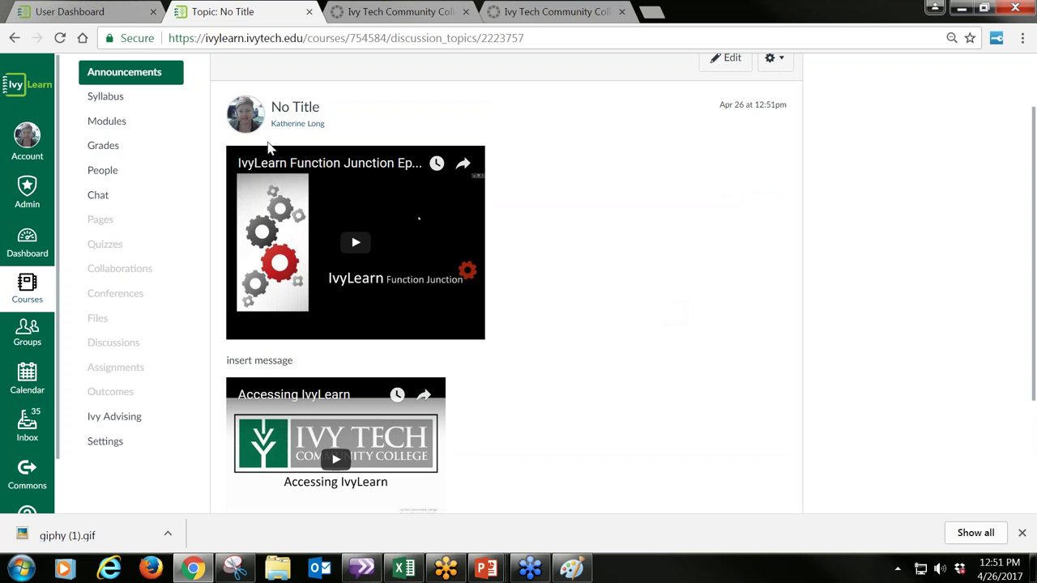
Return to the course home page and open it for editing at the module icons
click(101, 125)
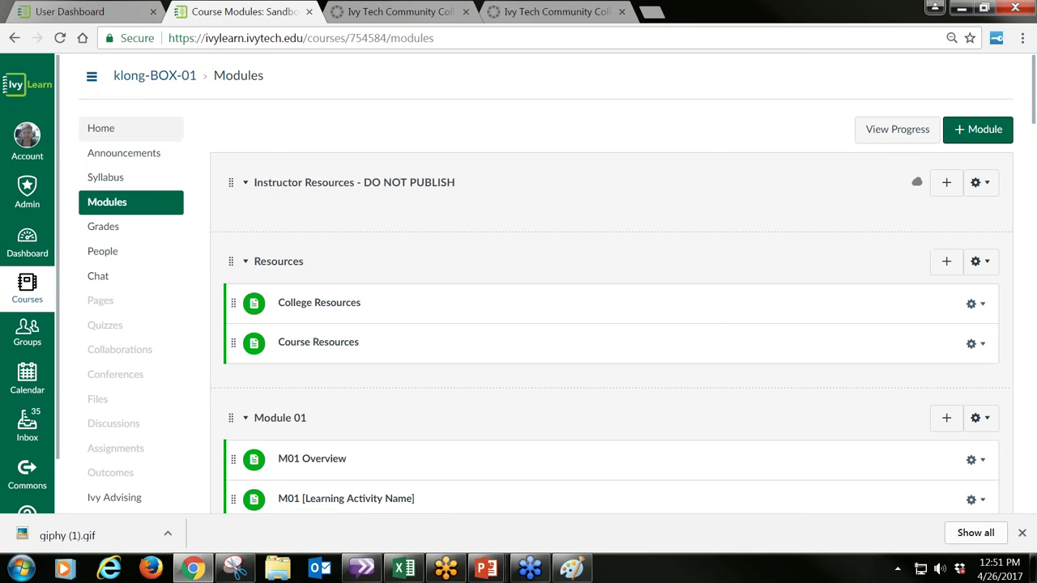
click(106, 135)
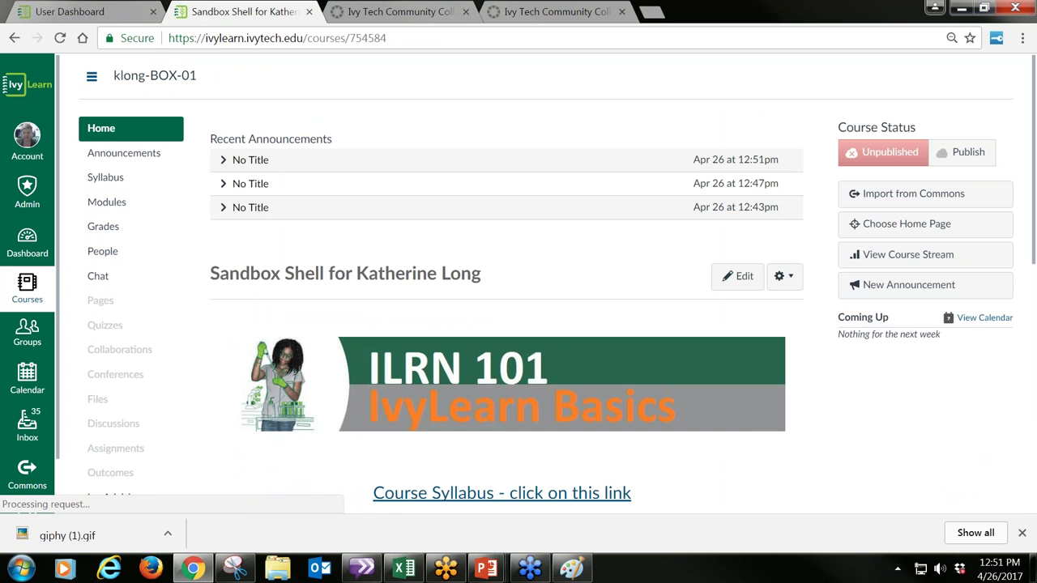
click(742, 279)
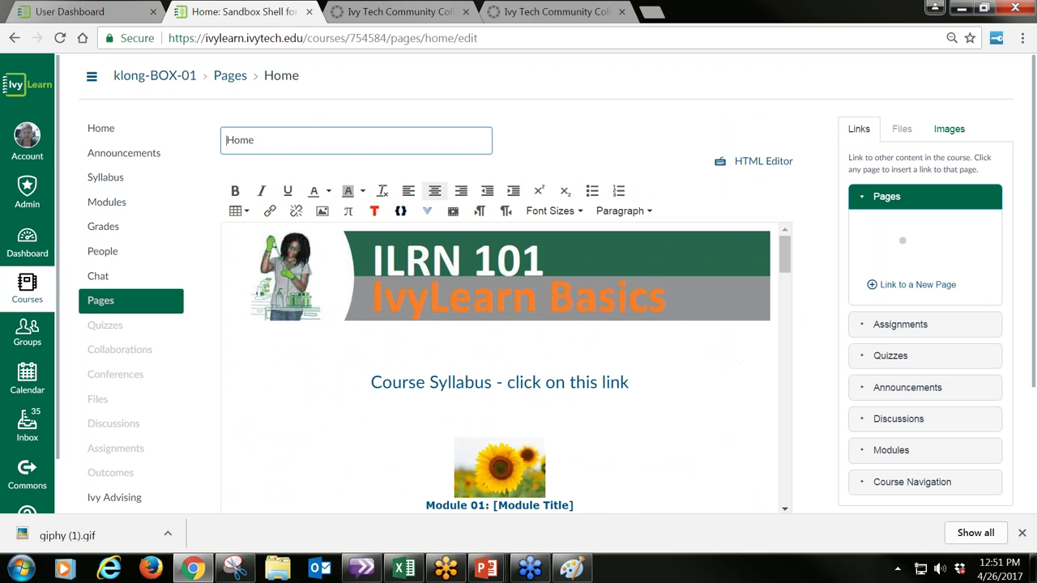
scroll(737, 417, down, 3)
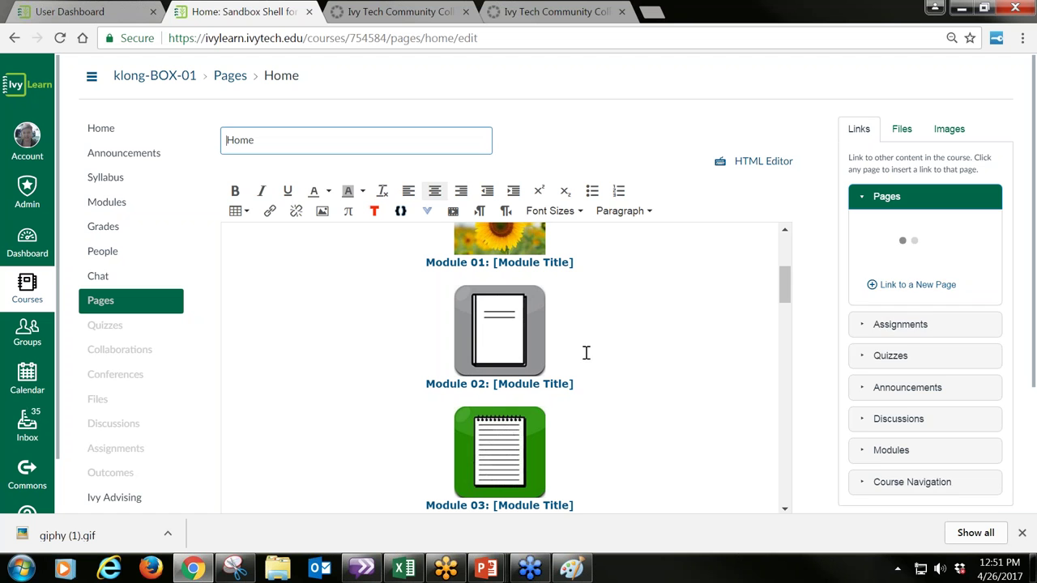
With the Module 02 icon selected, upload question-mark-2110767_960_720.jpg from the Pictures library to the course files folder
click(513, 336)
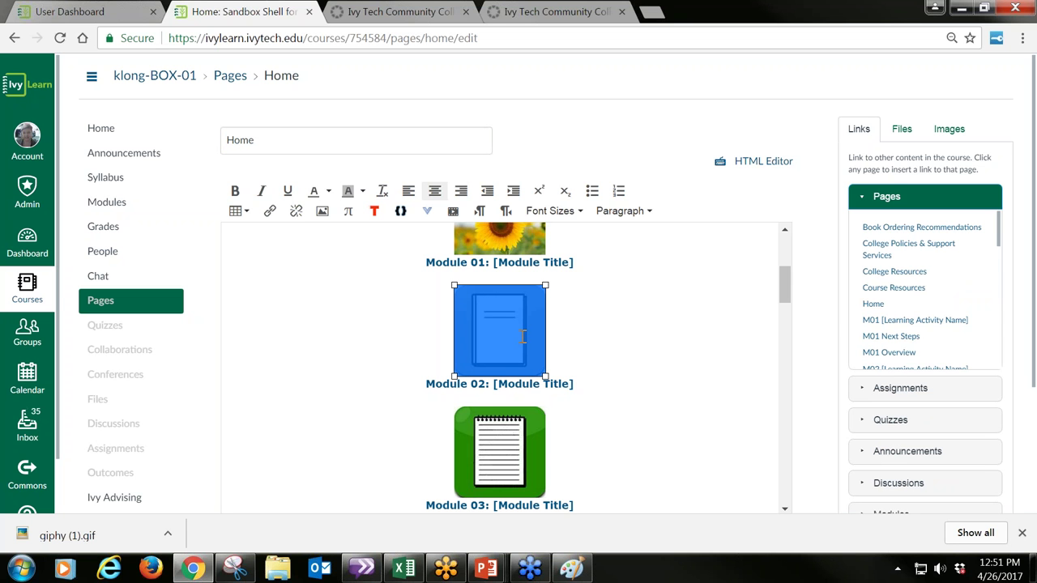
click(962, 133)
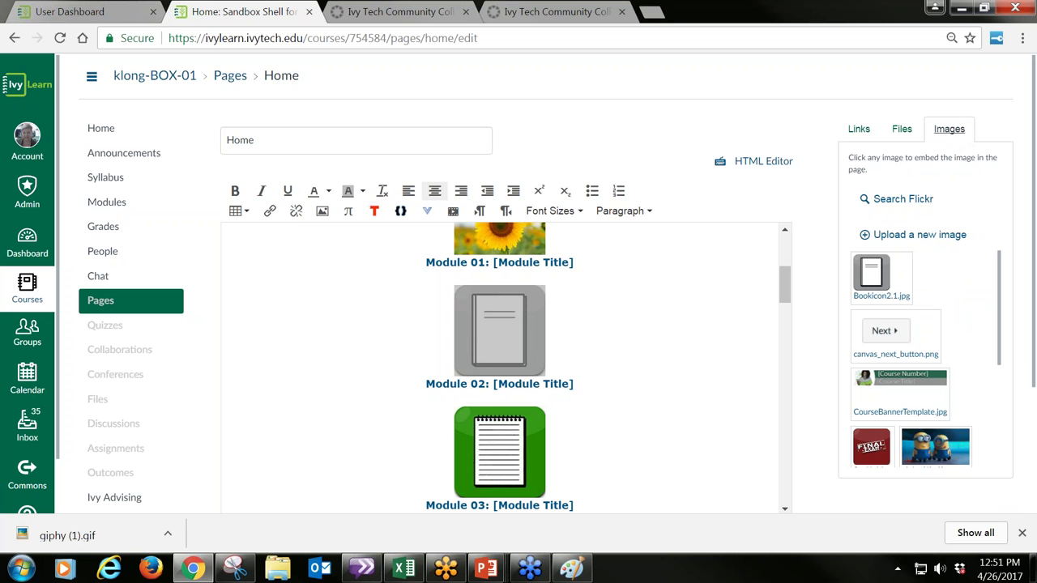
click(945, 237)
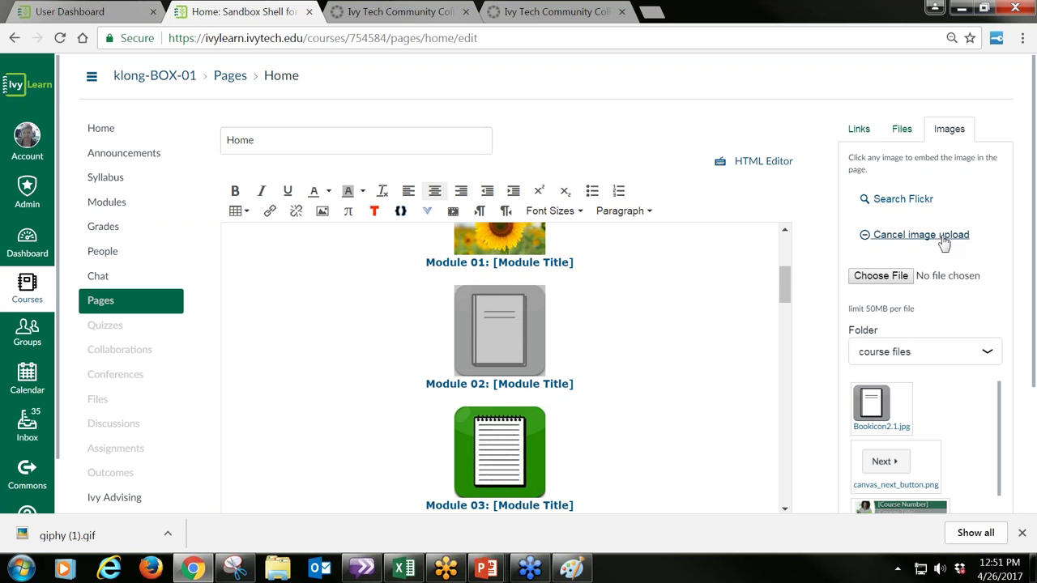
click(885, 278)
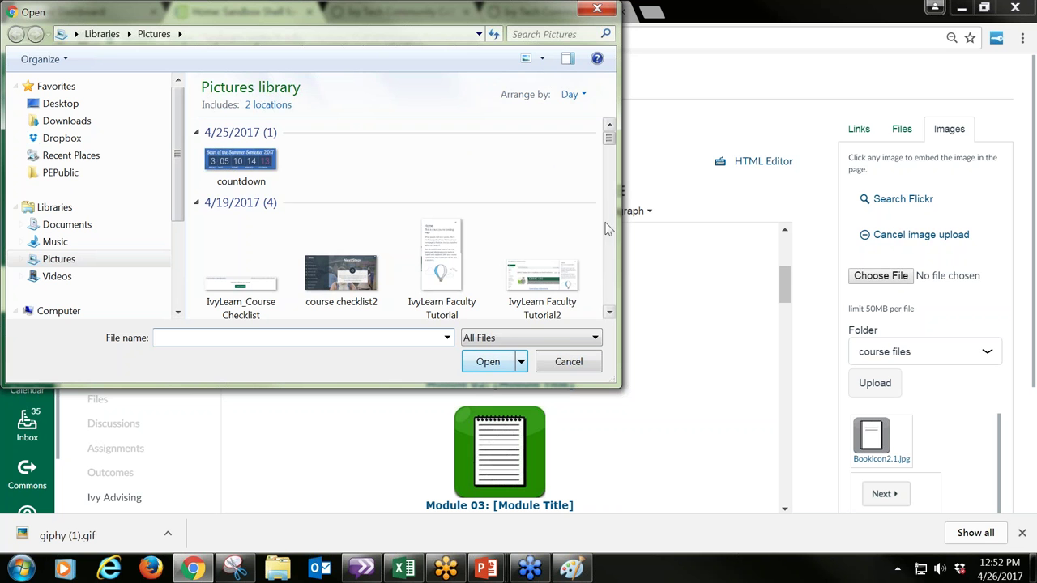
click(608, 314)
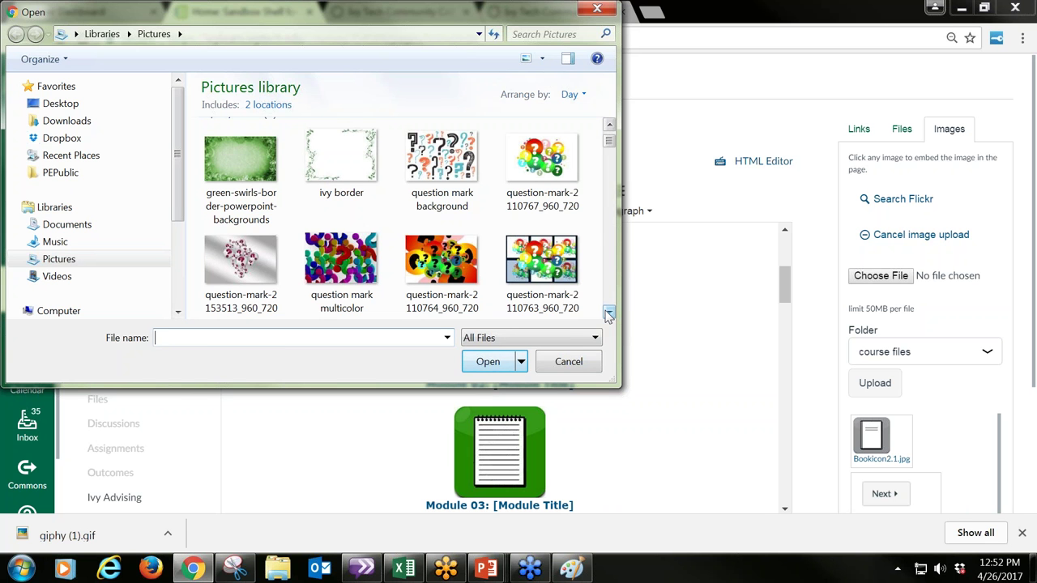
click(564, 159)
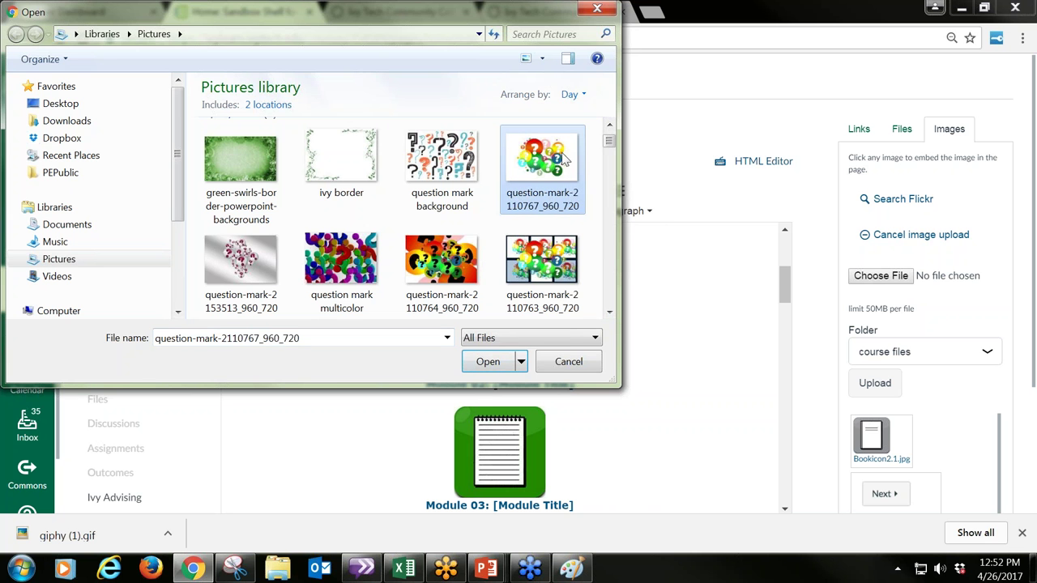
click(488, 362)
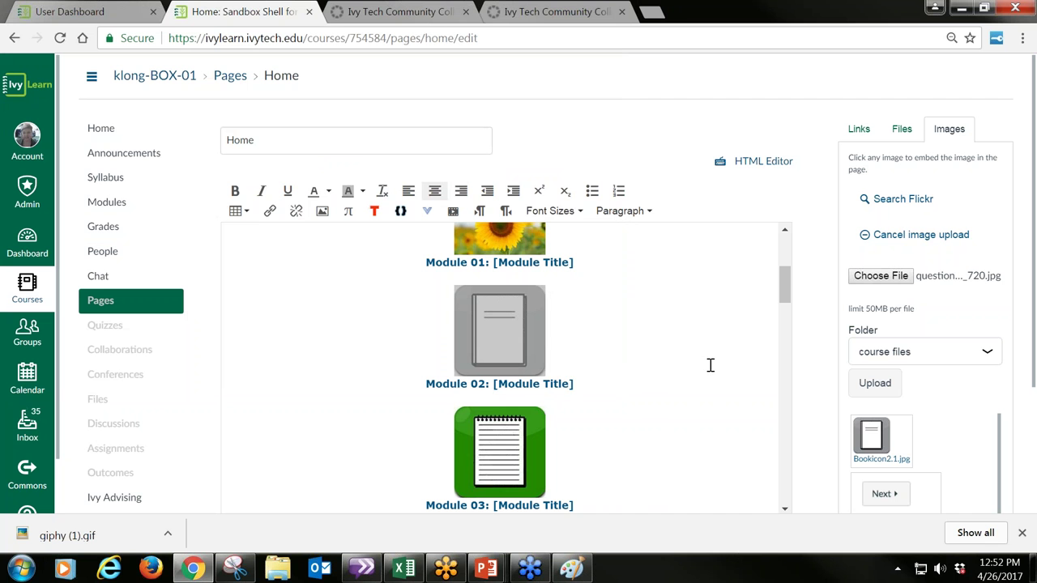
click(871, 441)
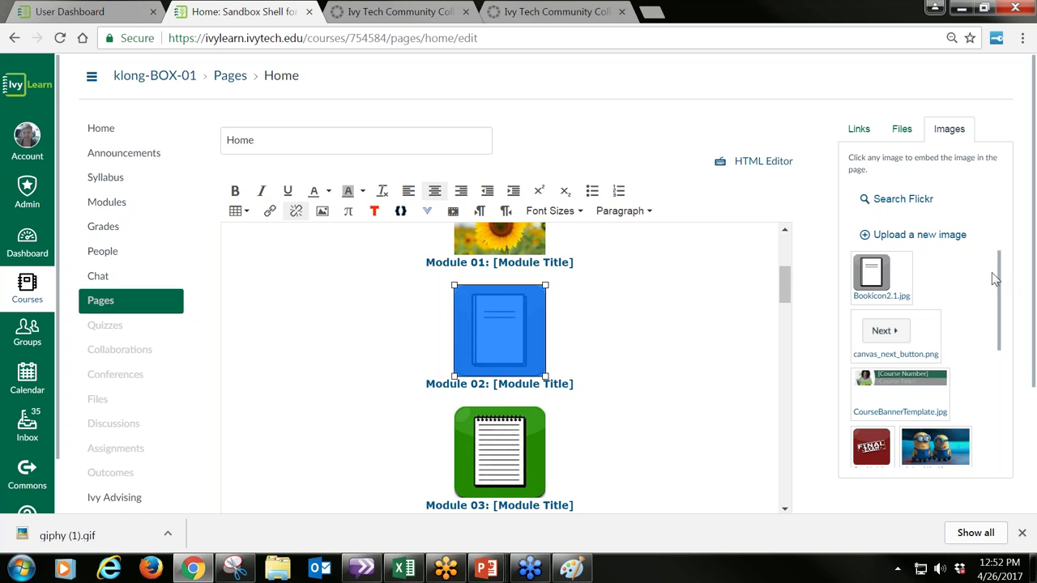
Replace the Module 02 icon with the uploaded question-mark image and shrink it to the width of the neighbouring icons
drag(996, 283, 1003, 449)
click(958, 428)
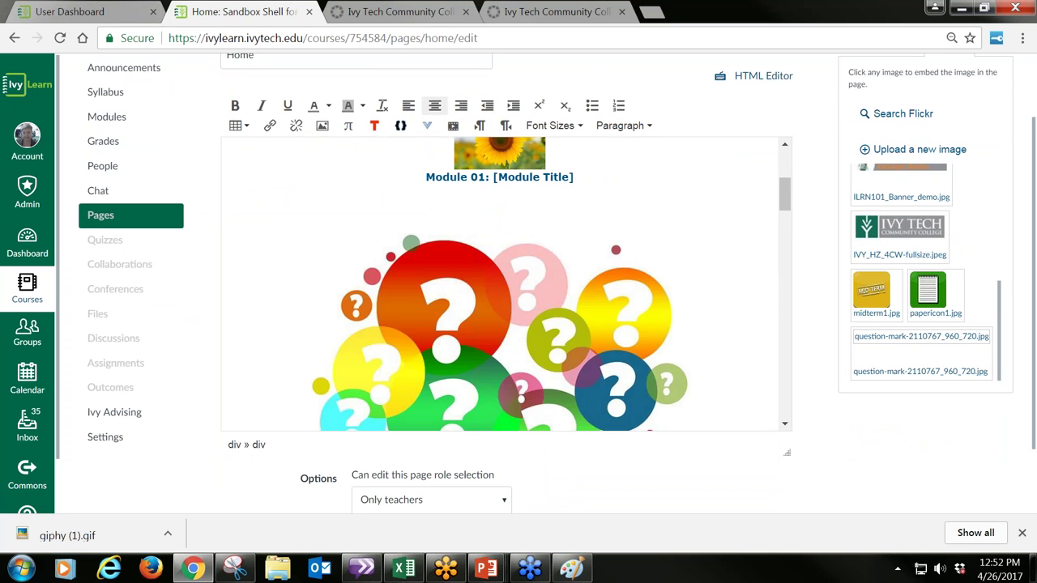
click(653, 258)
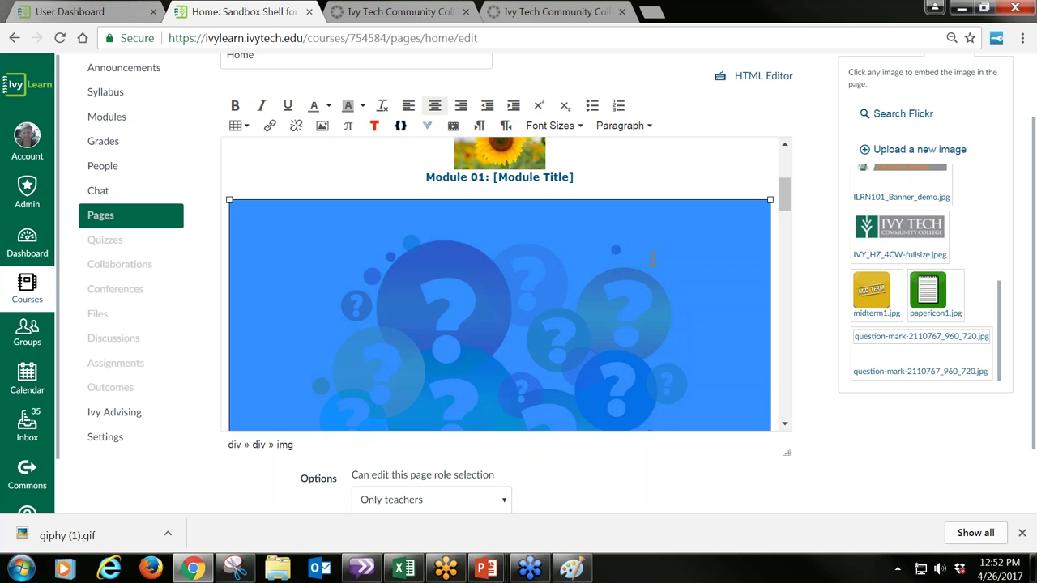
drag(769, 199, 449, 399)
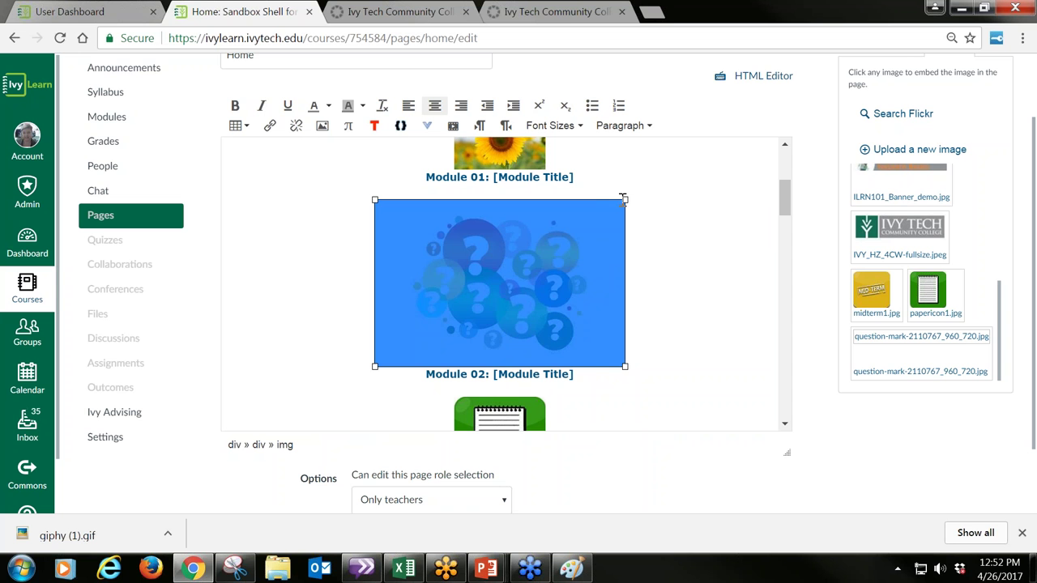
drag(624, 200, 449, 330)
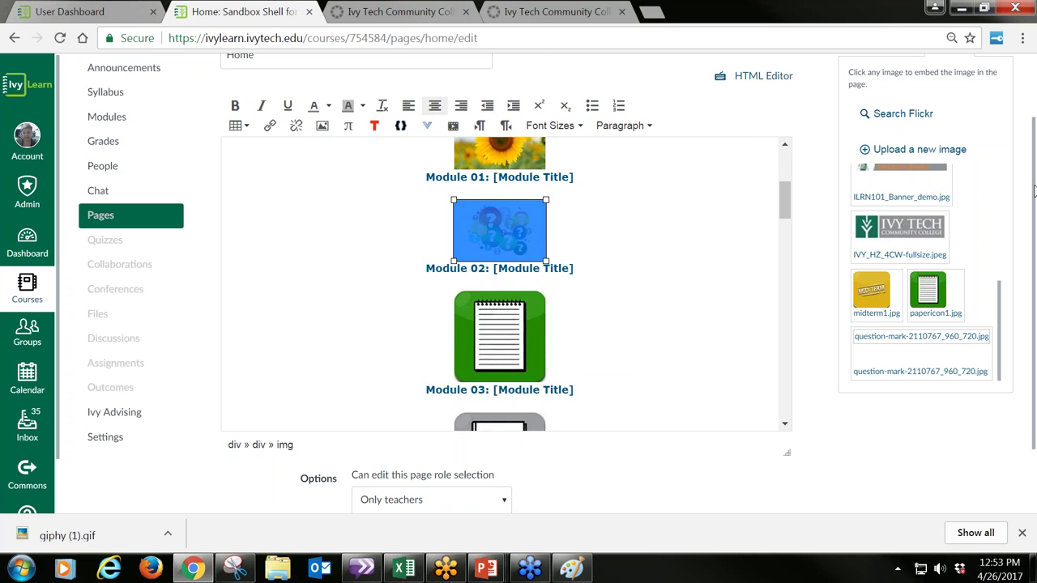
Save the home page and review its row of module icons
scroll(1034, 189, down, 1)
click(774, 473)
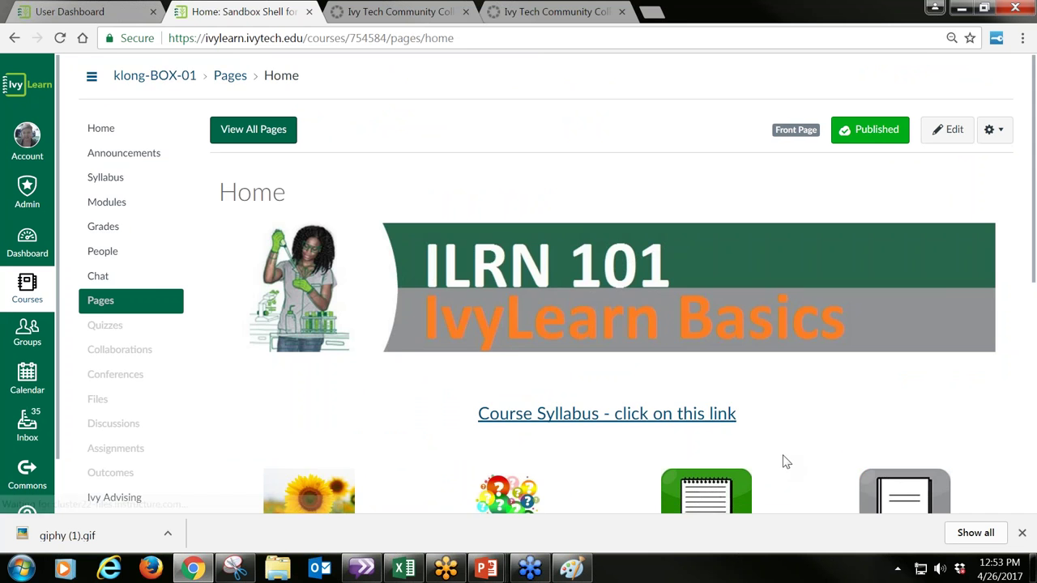
scroll(796, 394, down, 3)
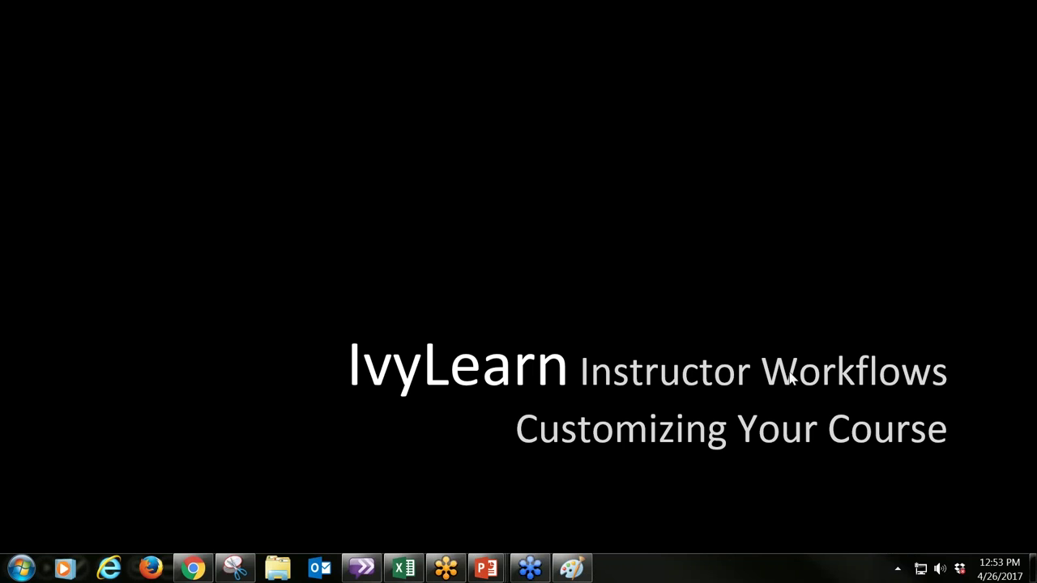
Return to the Chrome window, restore it from full size and narrow it to examine how the module icons rearrange
click(206, 572)
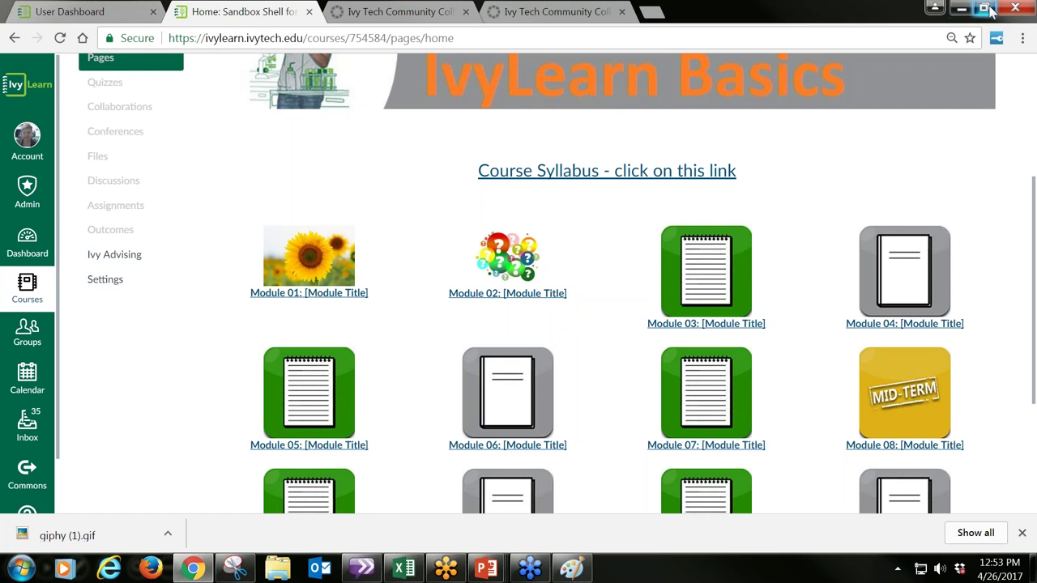
click(993, 8)
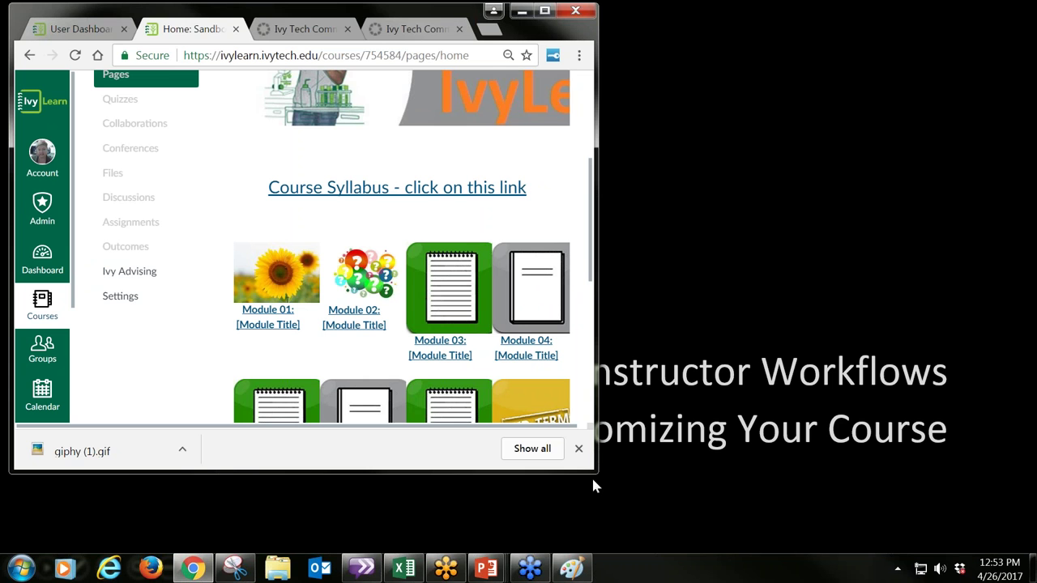
drag(594, 472, 443, 444)
scroll(435, 180, down, 1)
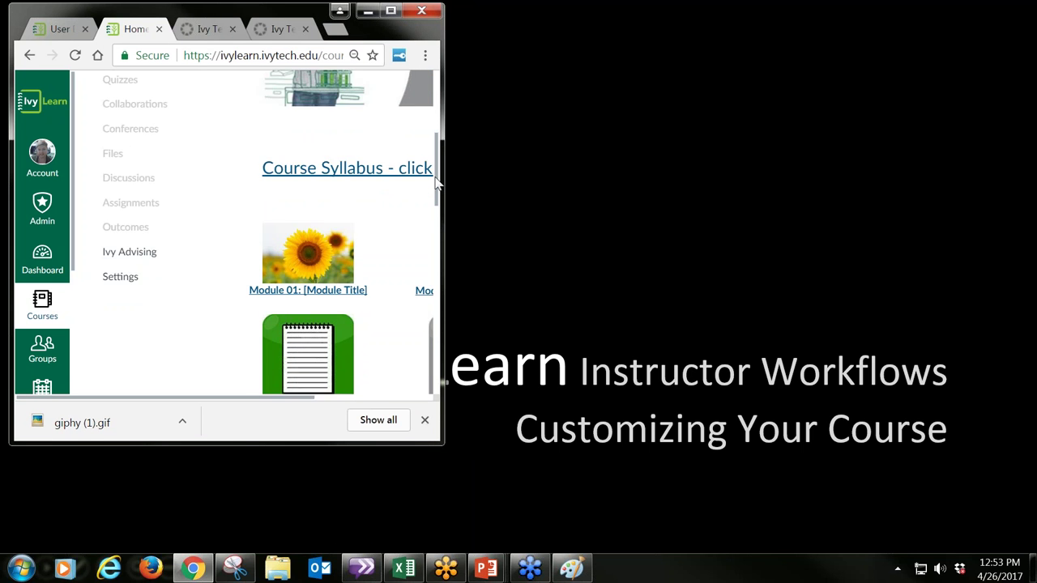
scroll(435, 180, down, 3)
drag(304, 402, 407, 405)
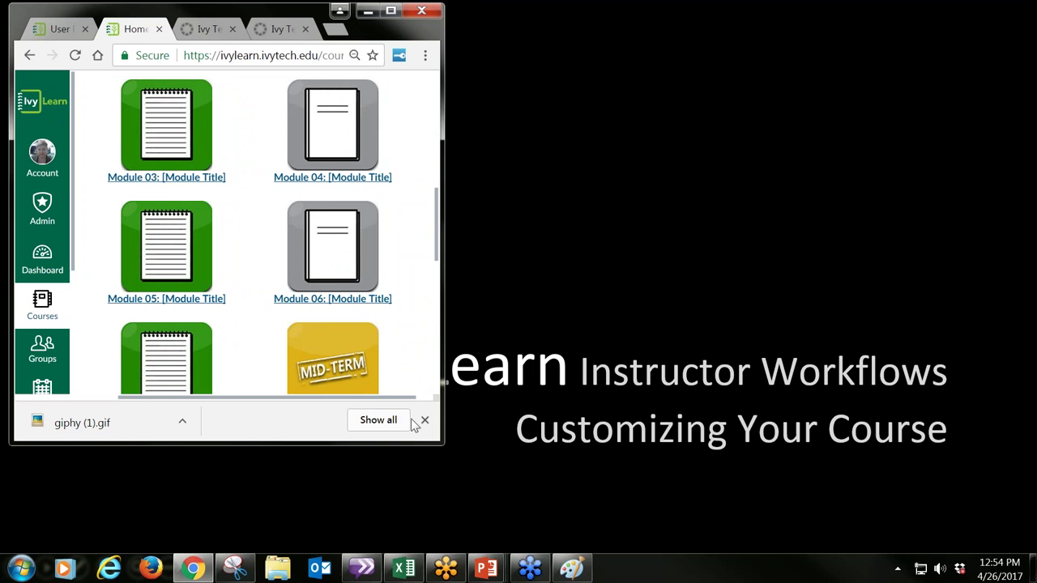
Narrow the browser window to about phone width and check the single-column layout of module icons down to Module 16
drag(441, 440, 390, 494)
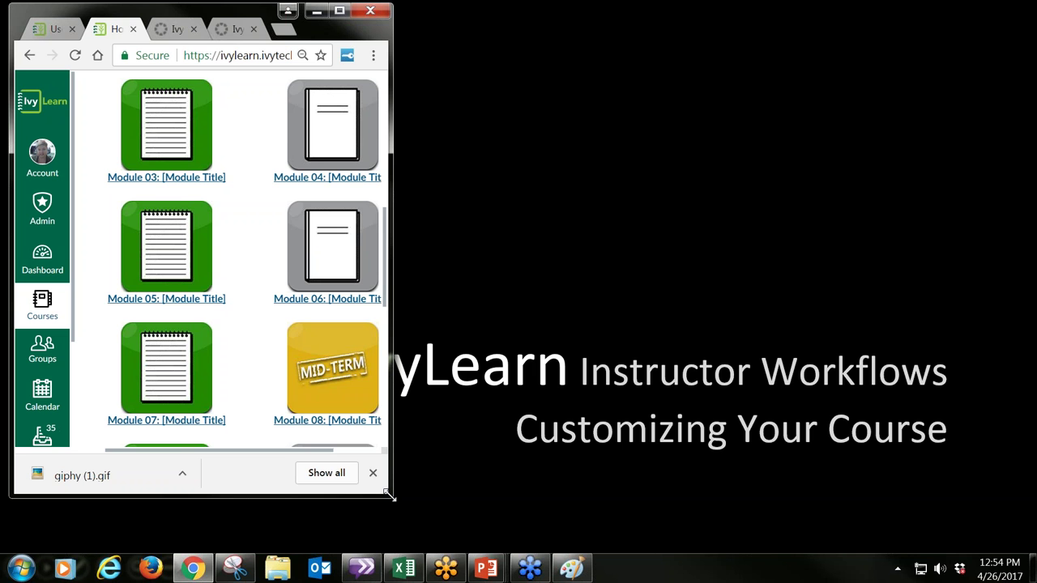
drag(390, 496, 354, 479)
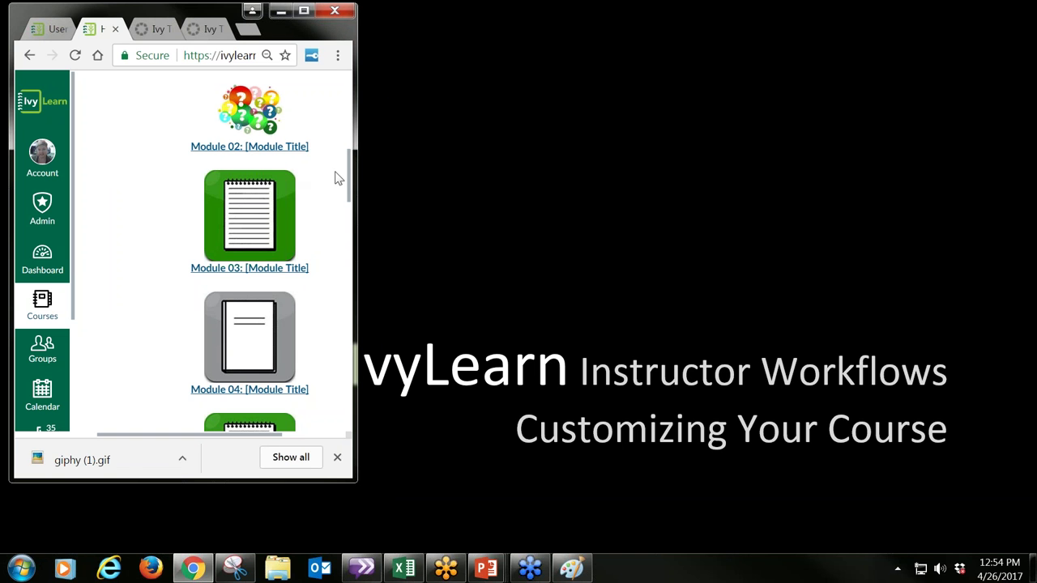
scroll(350, 186, down, 1)
drag(350, 186, 347, 438)
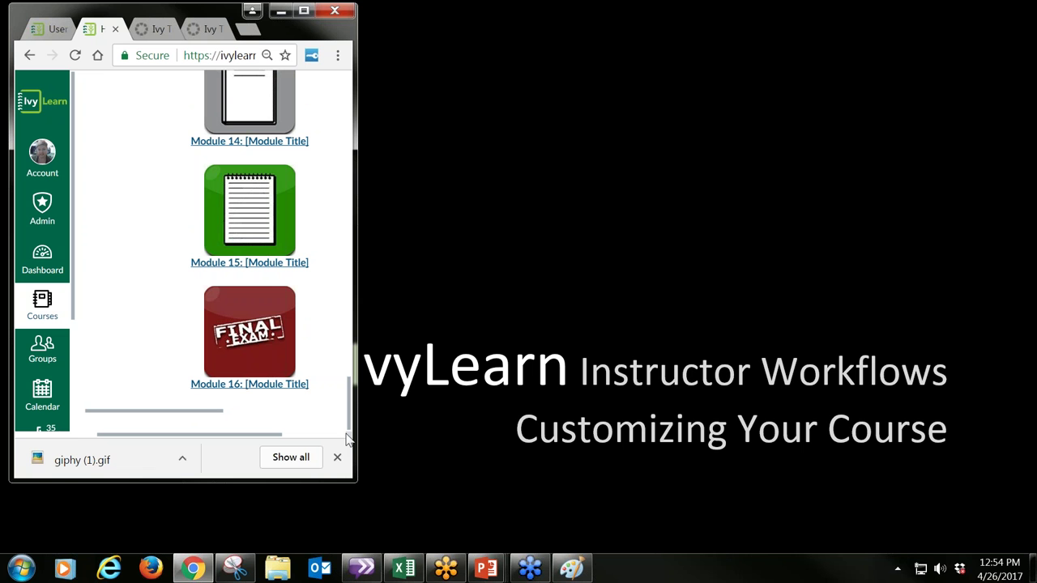
Maximise the browser window to return the home page to its full-width layout
click(305, 10)
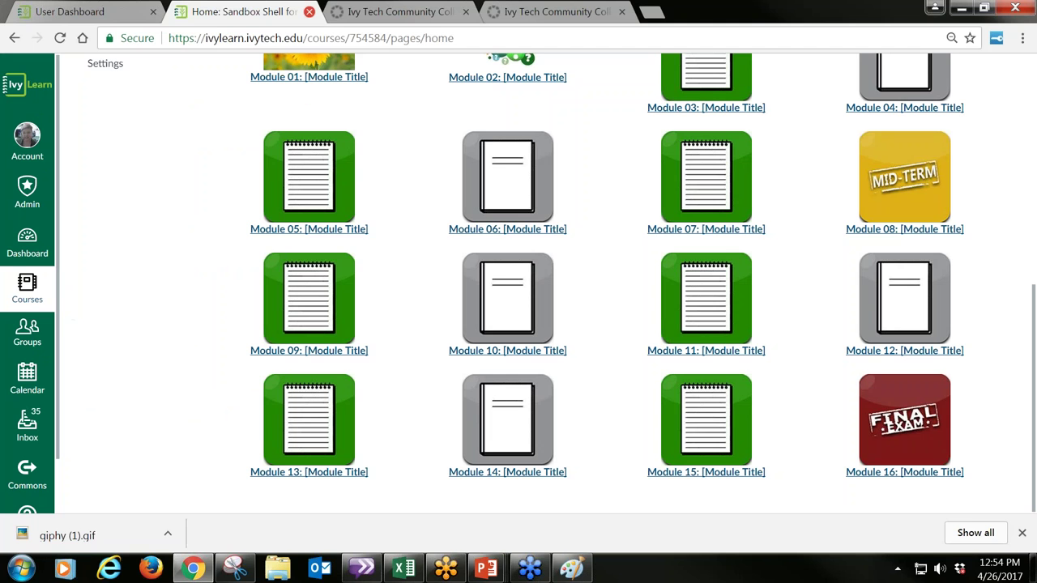
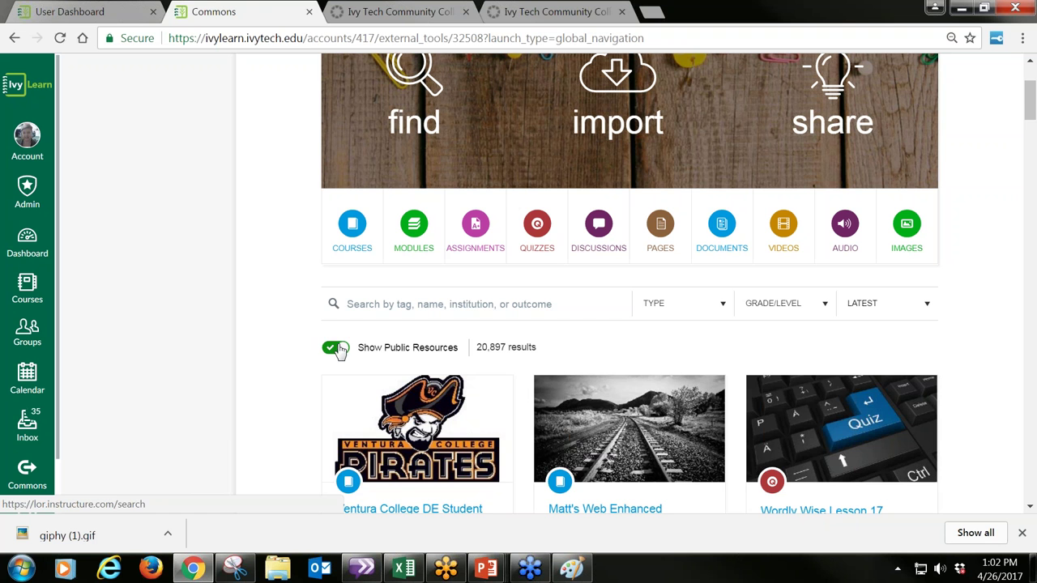
Turn public resources off and back on in Commons, and limit the listed resources to quizzes
click(340, 348)
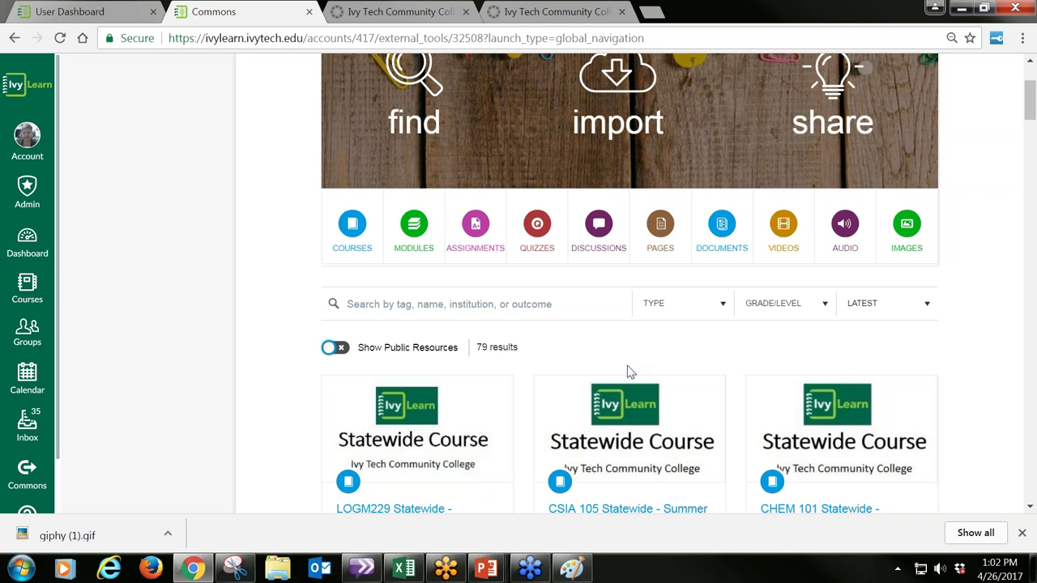
click(341, 351)
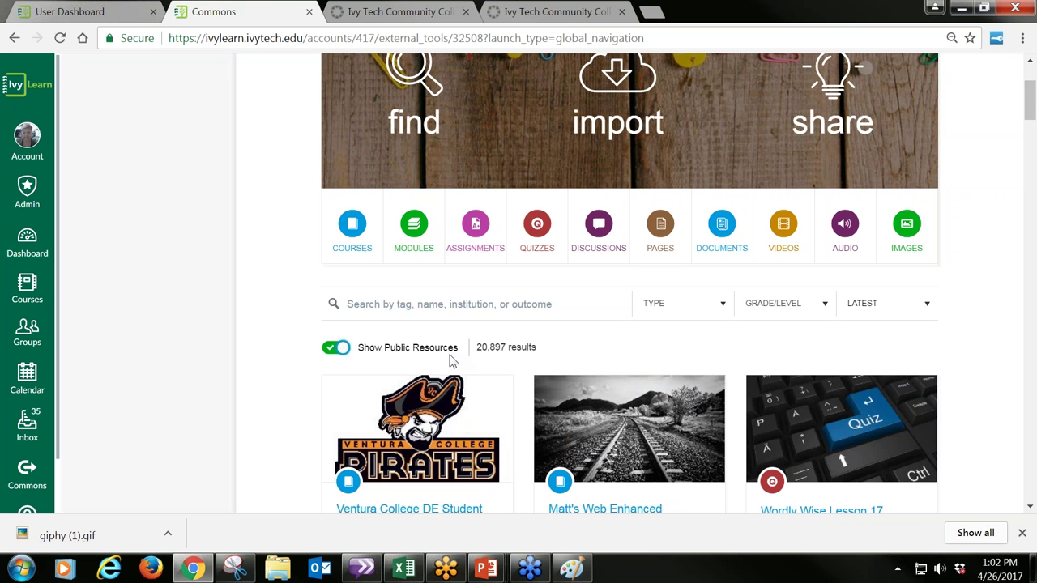
click(537, 229)
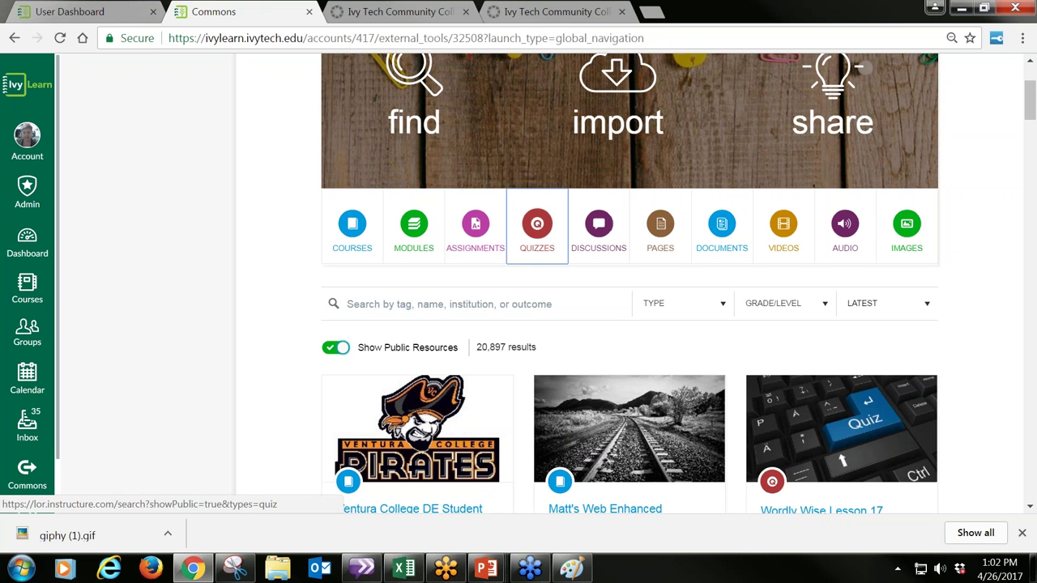
scroll(501, 121, down, 4)
scroll(501, 121, up, 4)
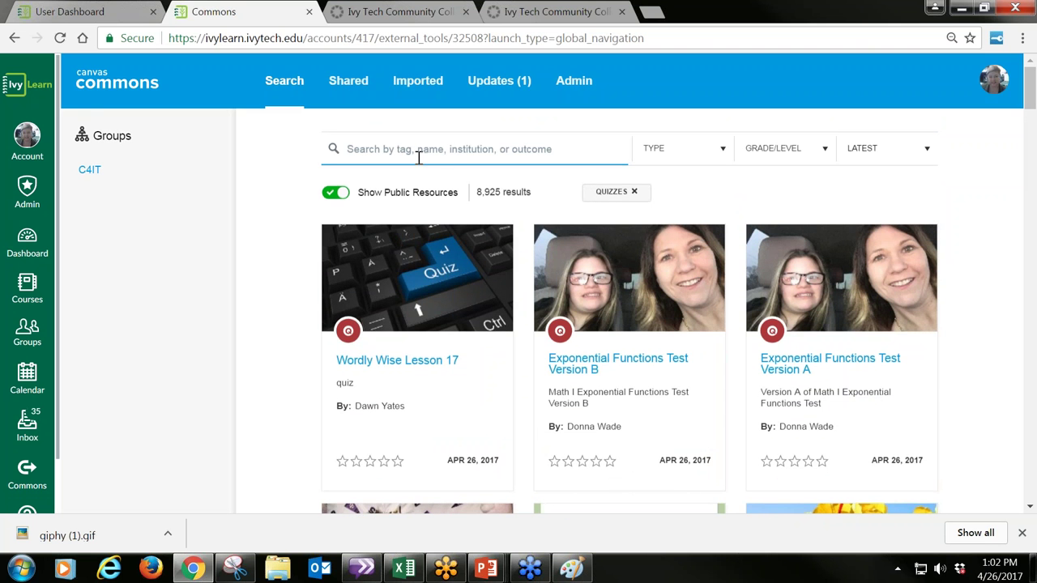
Search the Commons quizzes for "telecommuniations" and browse the matching resources
click(370, 149)
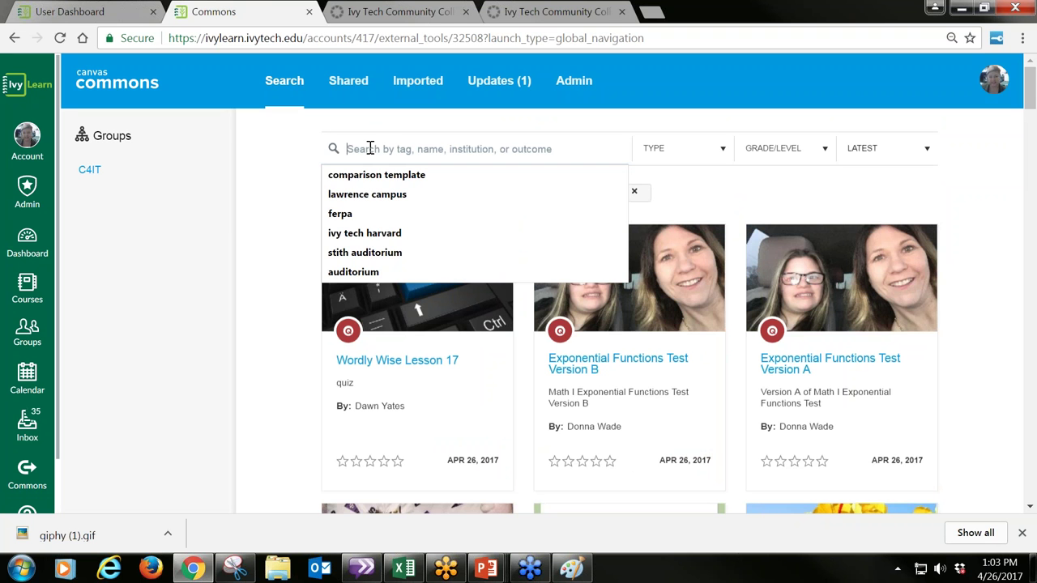
text(telecommu)
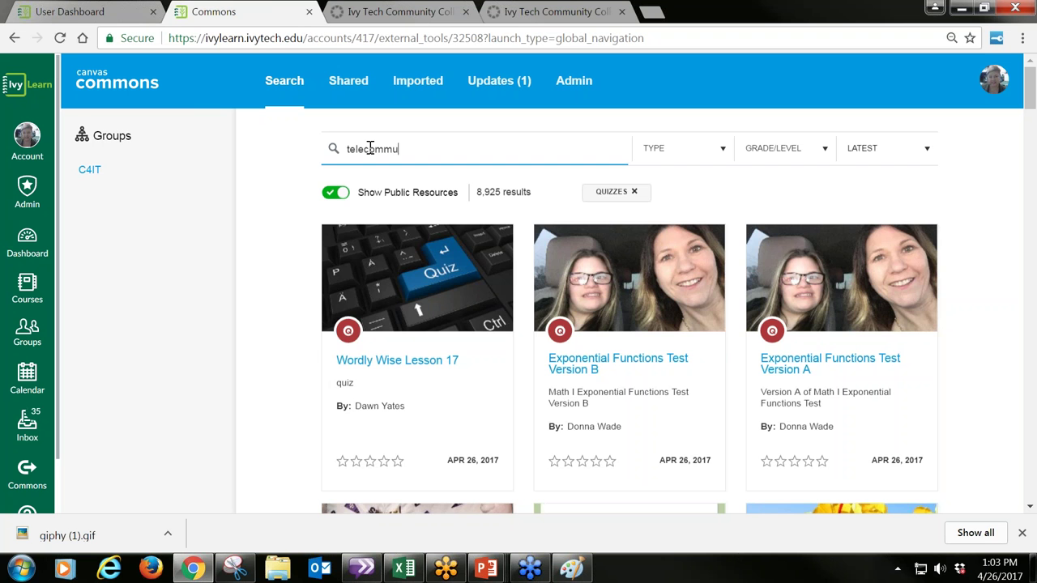
text(niations)
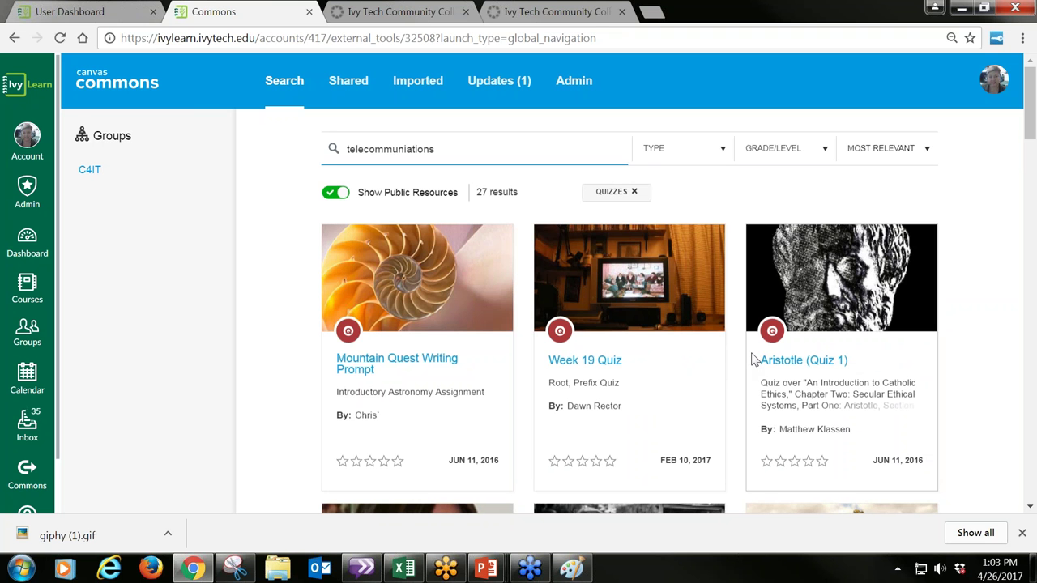
drag(1033, 114, 1032, 213)
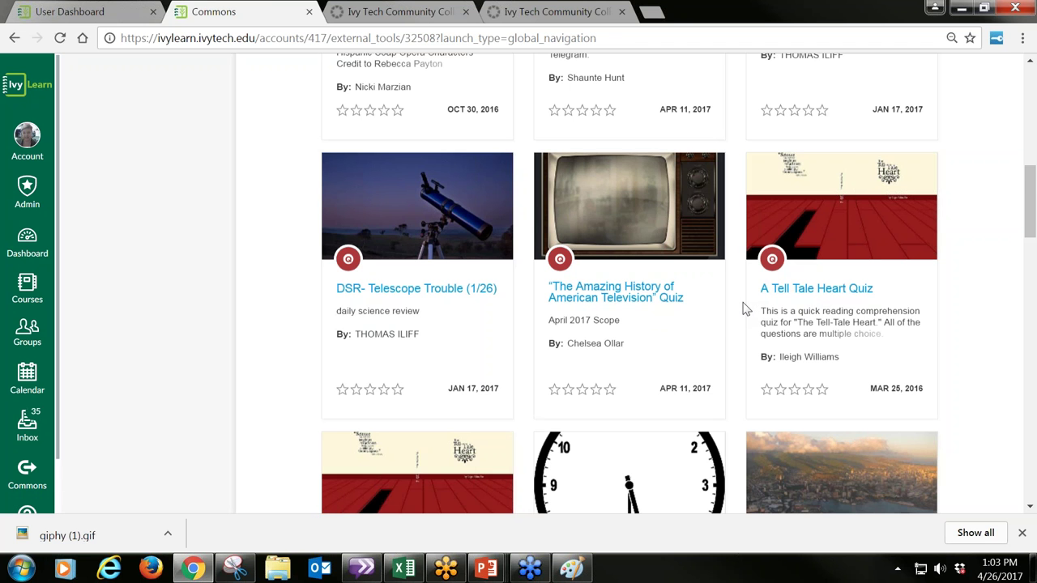
scroll(405, 409, down, 1)
scroll(600, 381, up, 1)
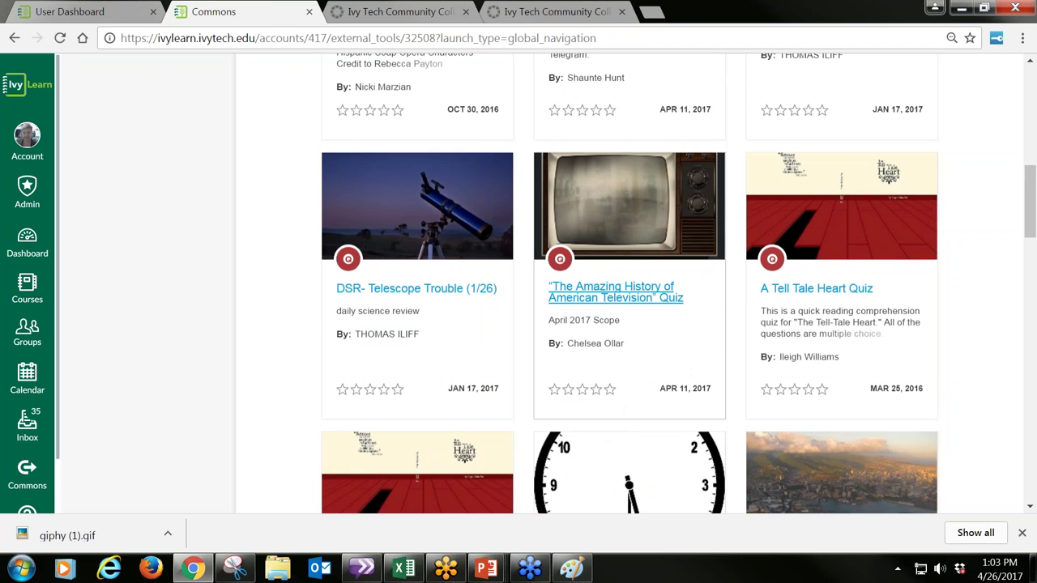
Open "The Amazing History of American Television" Quiz and select the sandbox shell as the course to import it into
click(613, 294)
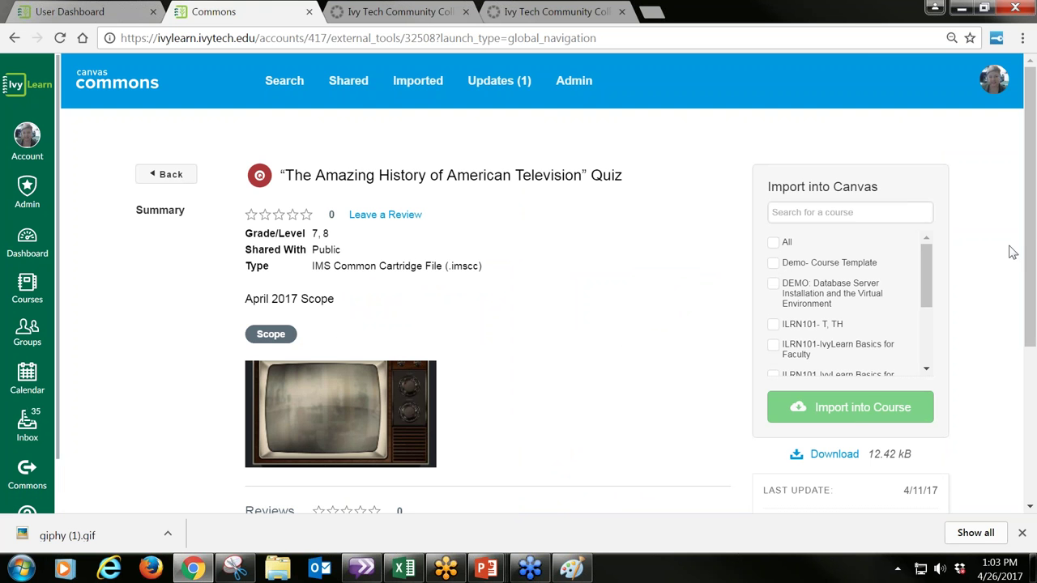
drag(930, 280, 926, 363)
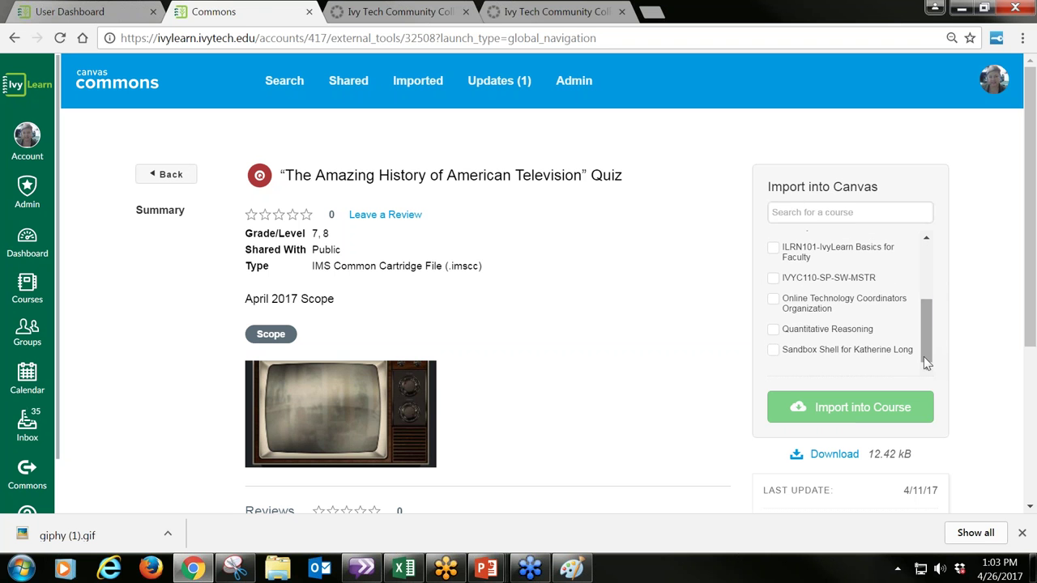
click(774, 352)
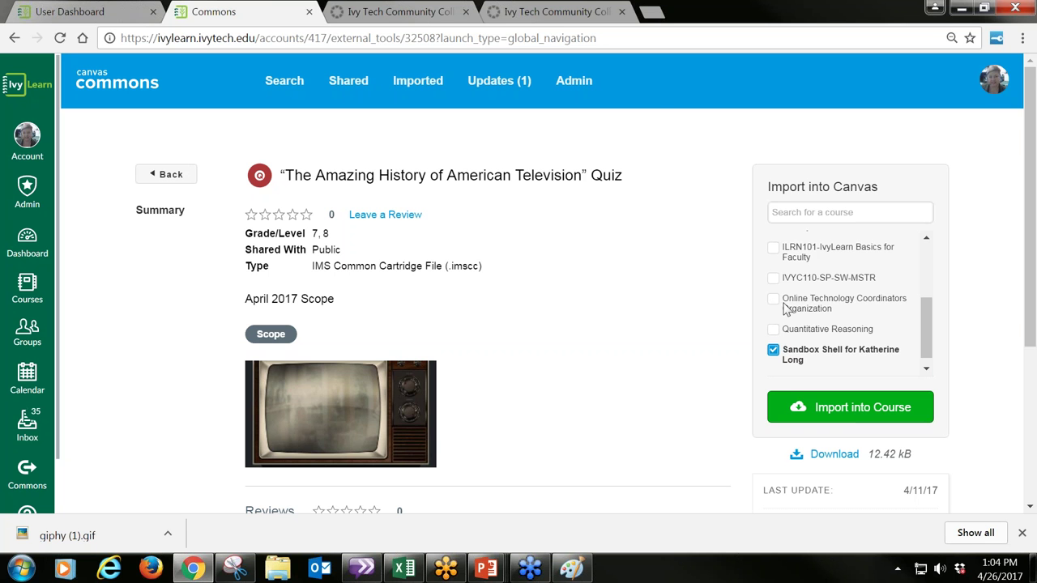
Return to the Commons search, look over the resource types and limit the grade level to Undergraduate
click(287, 83)
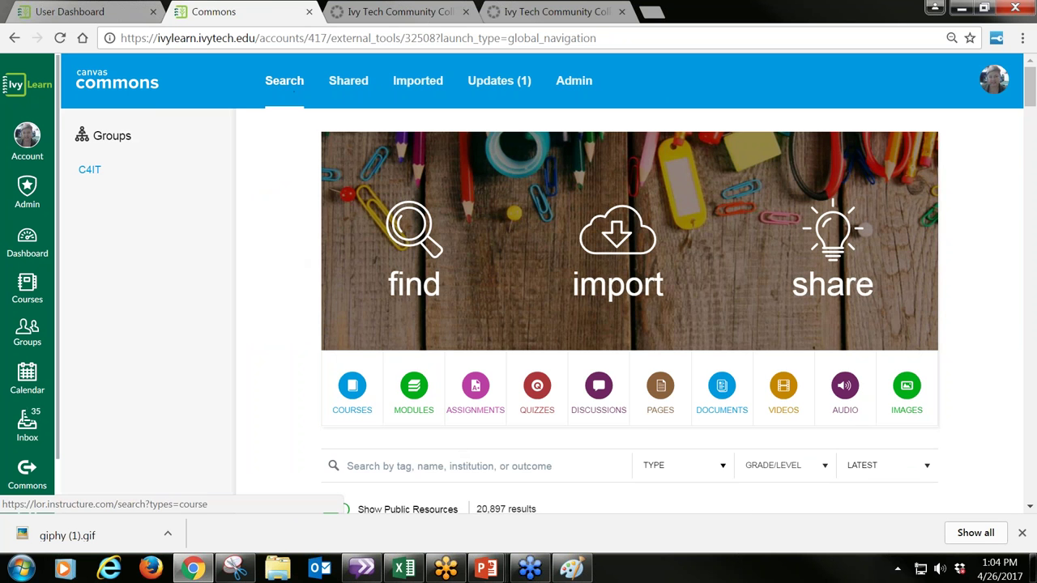
scroll(707, 380, down, 1)
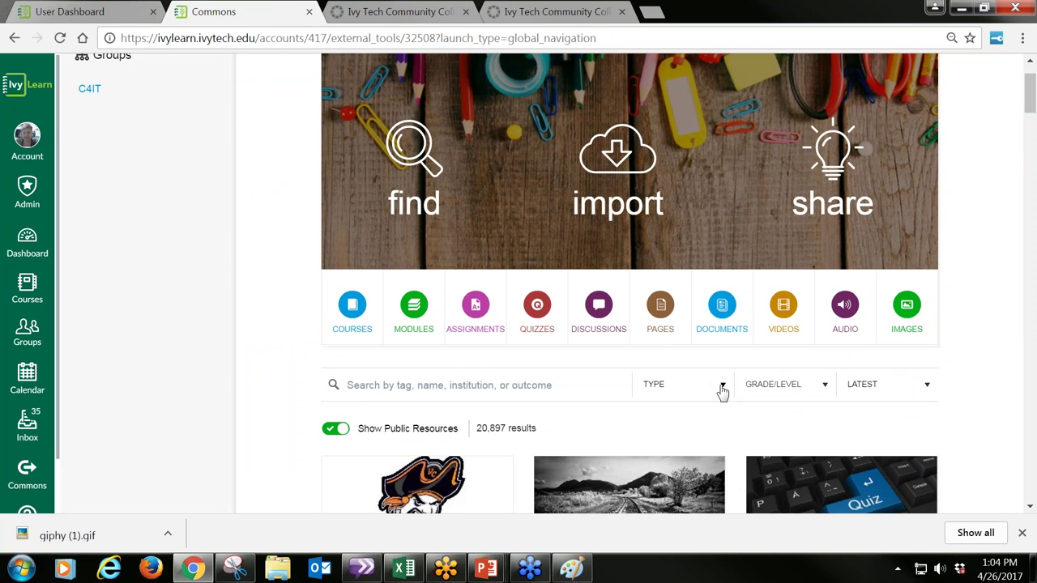
click(719, 387)
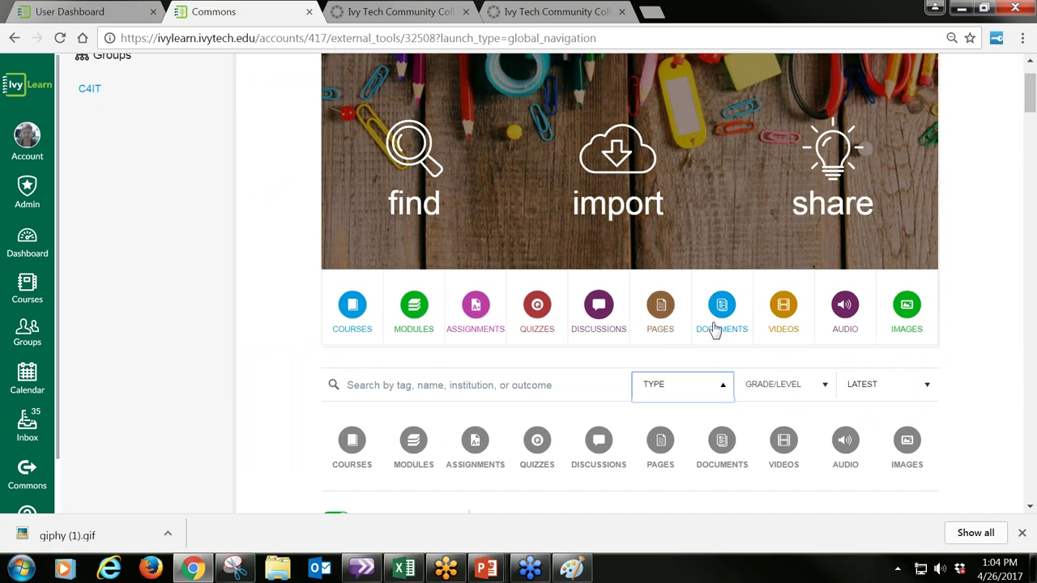
click(825, 392)
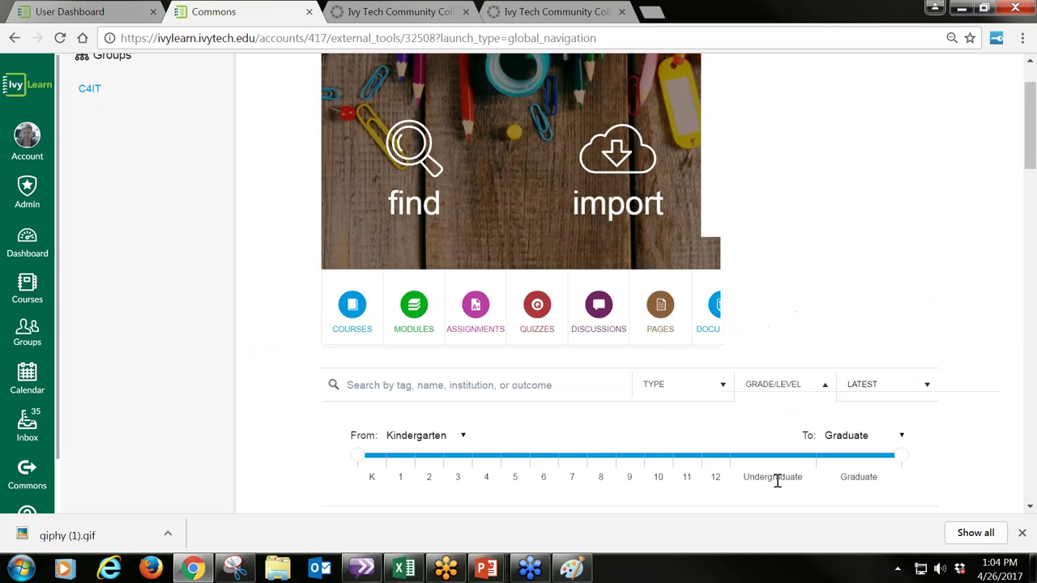
click(777, 478)
scroll(778, 469, down, 4)
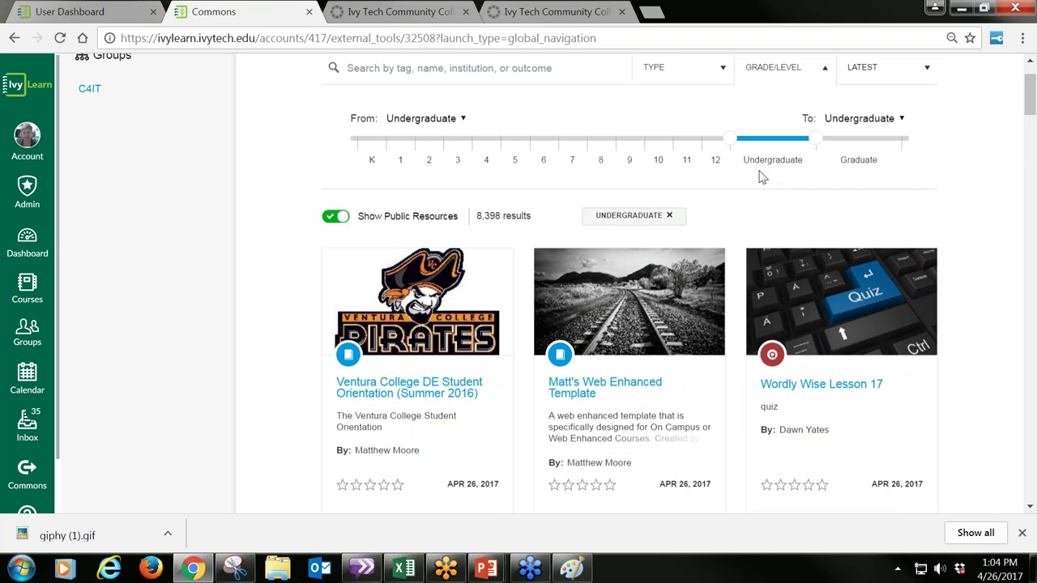
Filter the undergraduate resources to the Quizzes and Assignments types
click(725, 70)
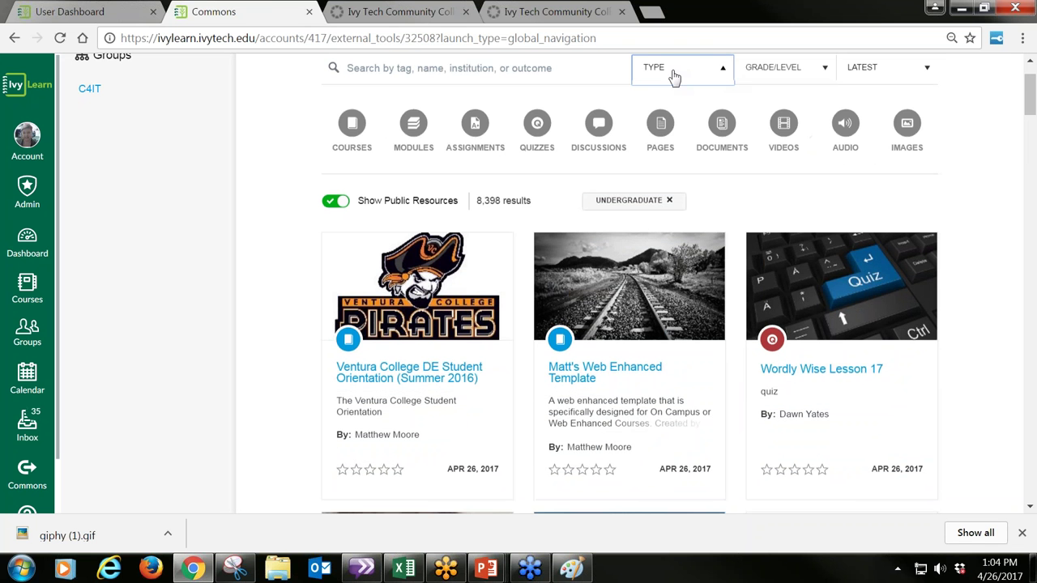
click(527, 123)
click(490, 126)
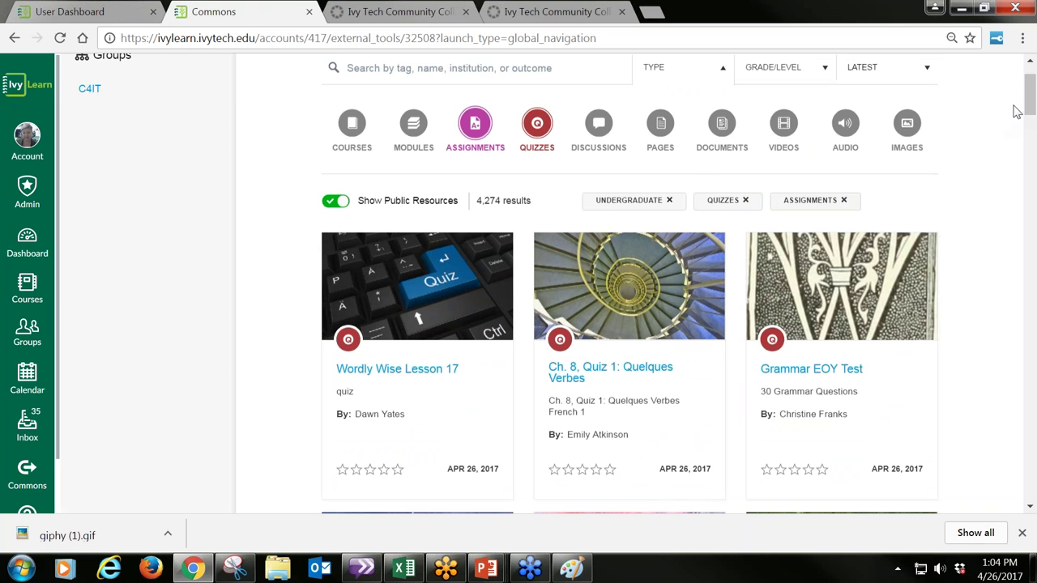
scroll(1023, 106, up, 1)
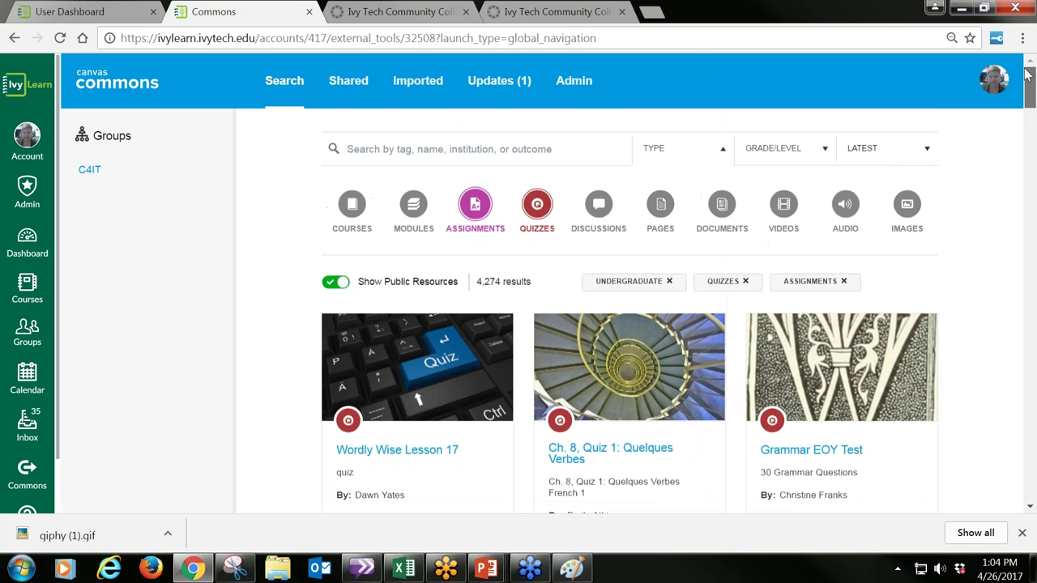
Sort the filtered Commons resources by Highest Rated
click(930, 150)
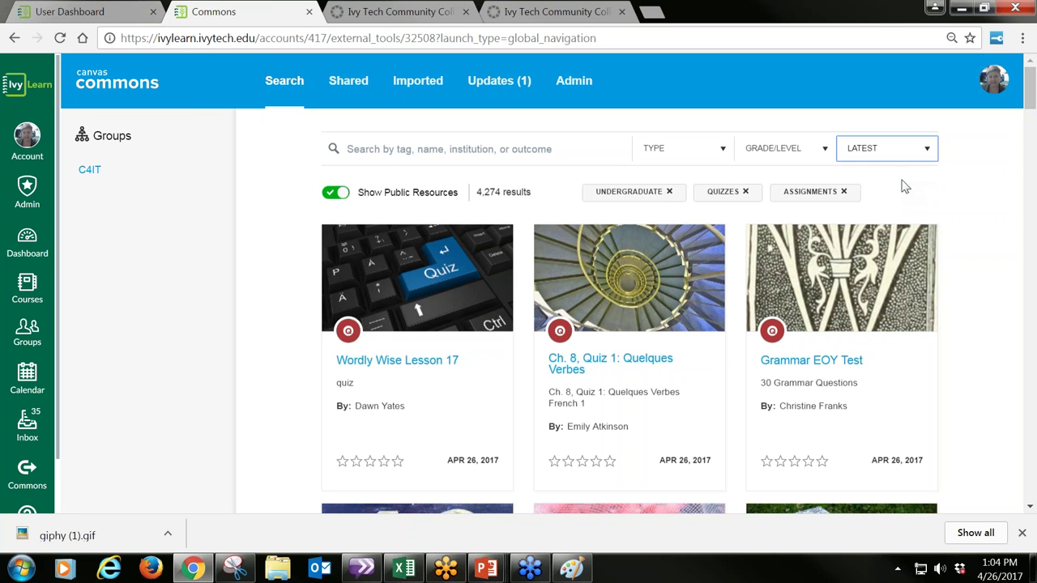
click(927, 149)
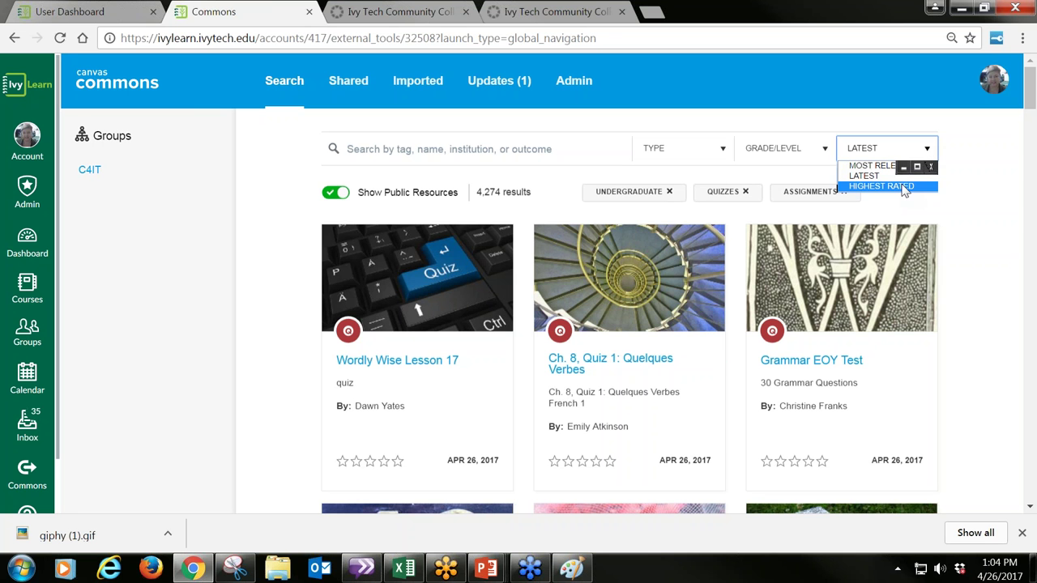
click(905, 187)
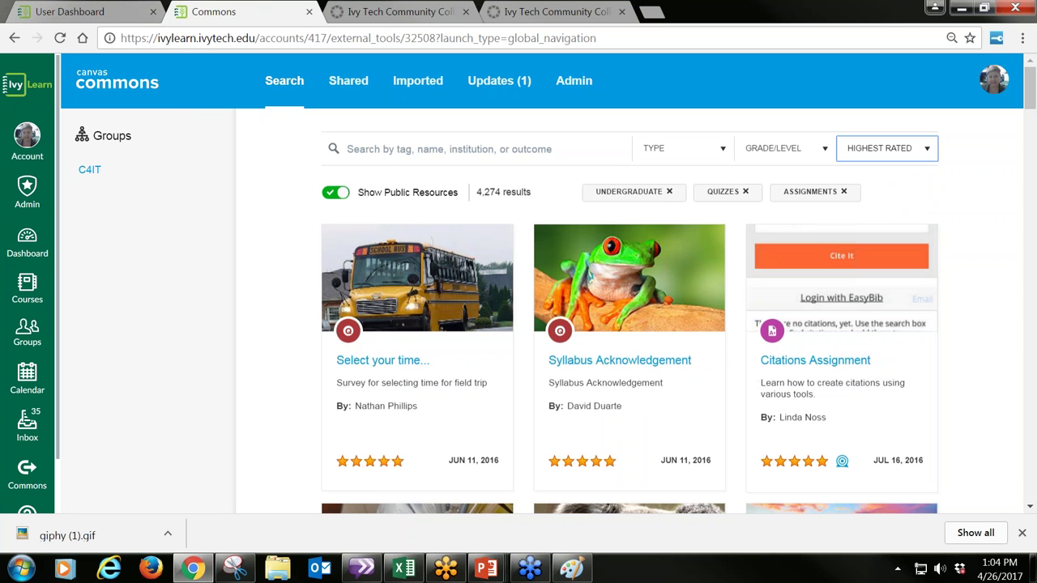
Search the filtered quizzes and assignments for "accounting" and browse through the matching resources
click(445, 149)
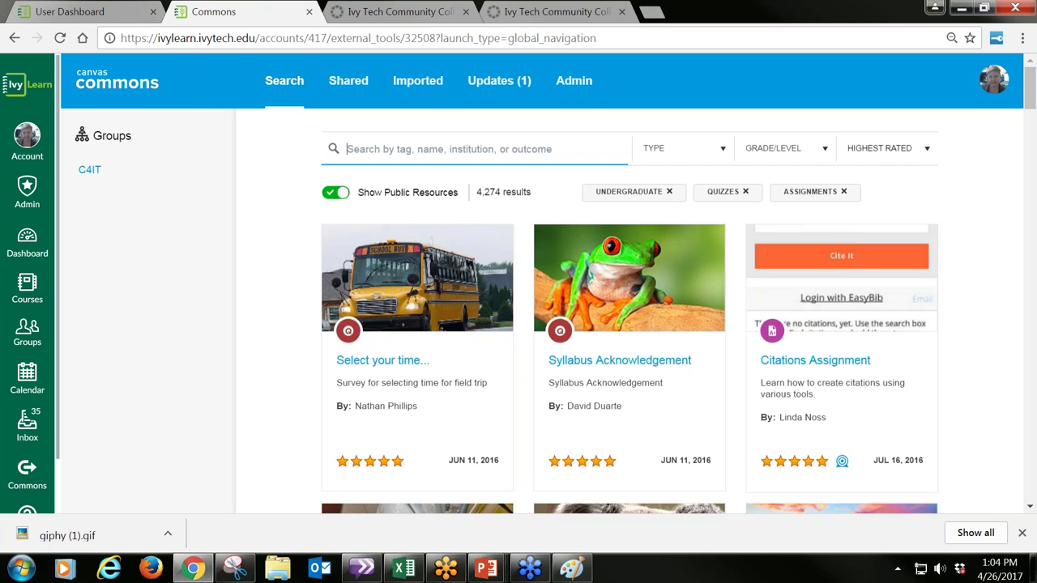
text(a)
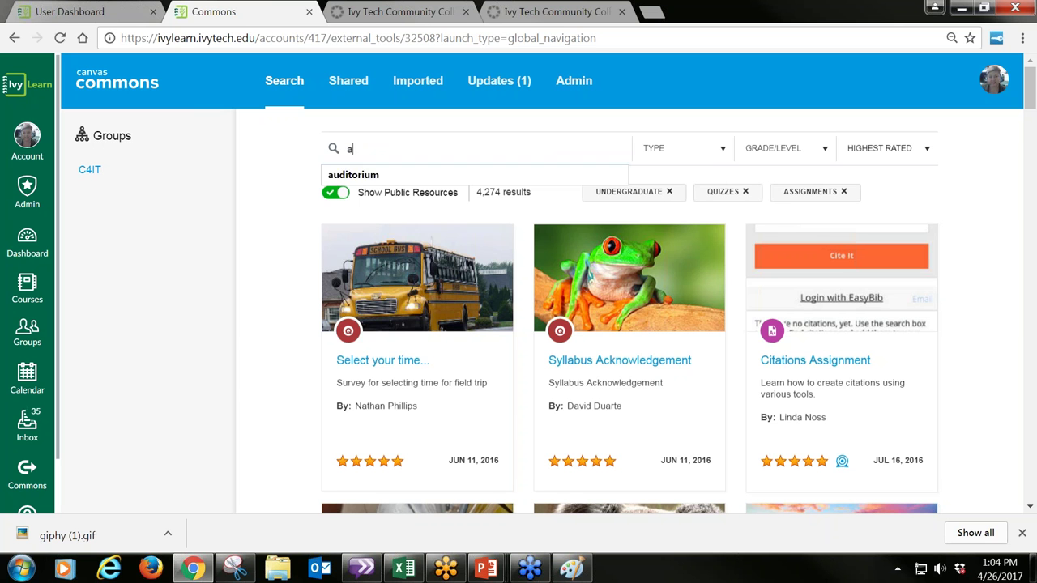
text(cconting)
key(BackSpace)
key(BackSpace)
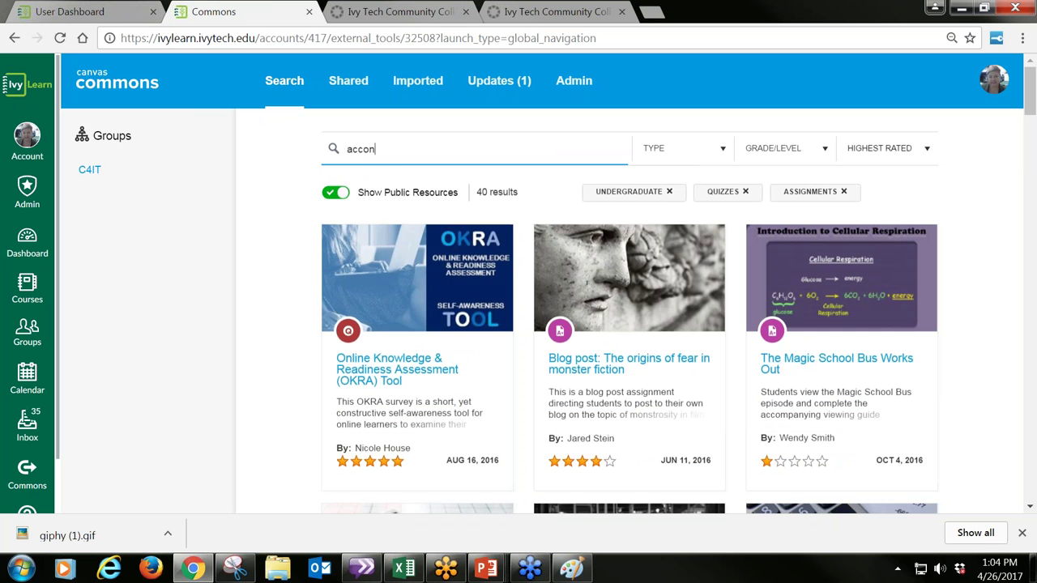
text(ntin)
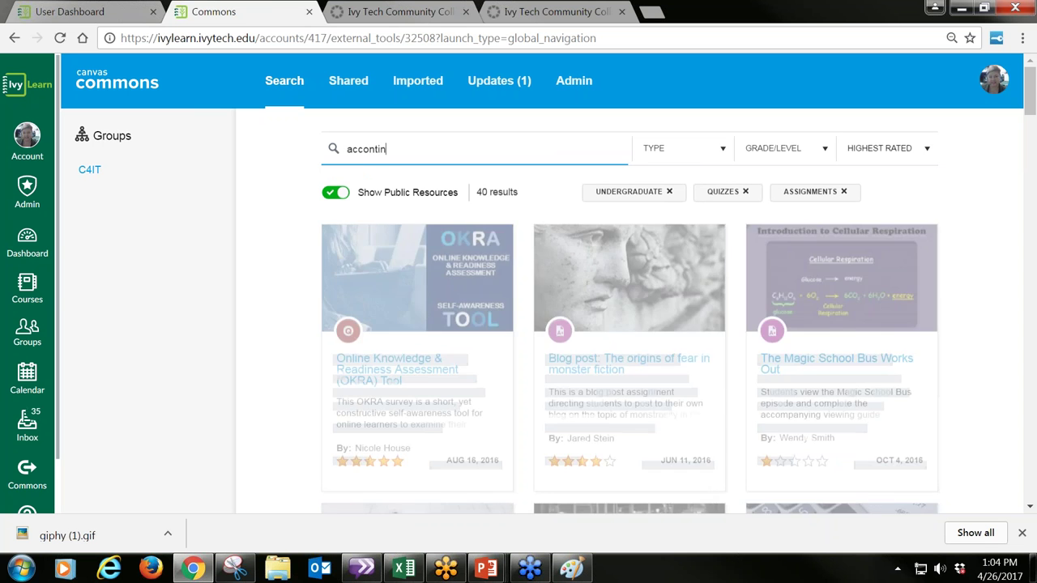
key(BackSpace)
key(BackSpace)
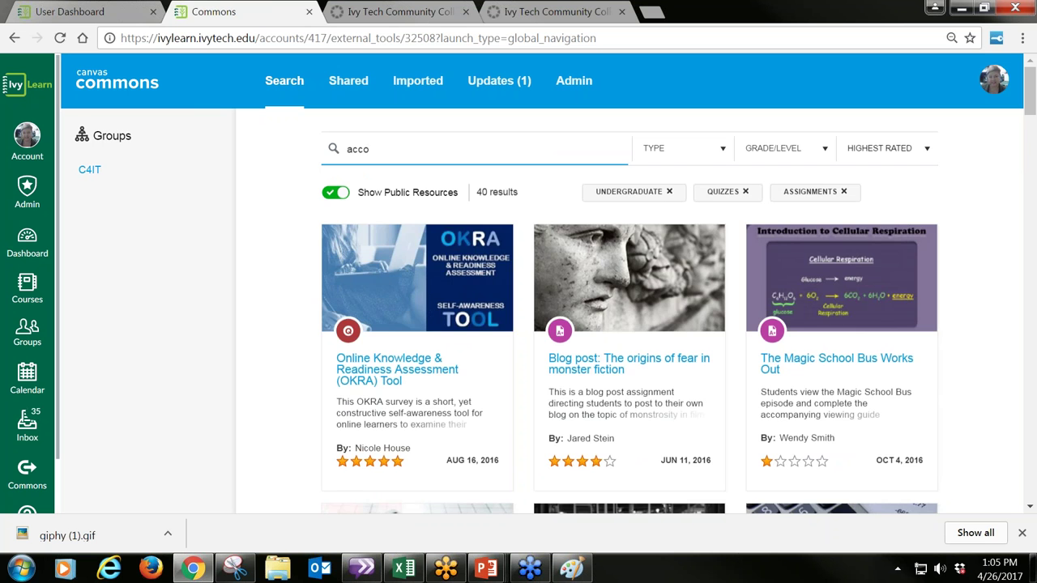
text(nti)
key(BackSpace)
key(BackSpace)
text(unt)
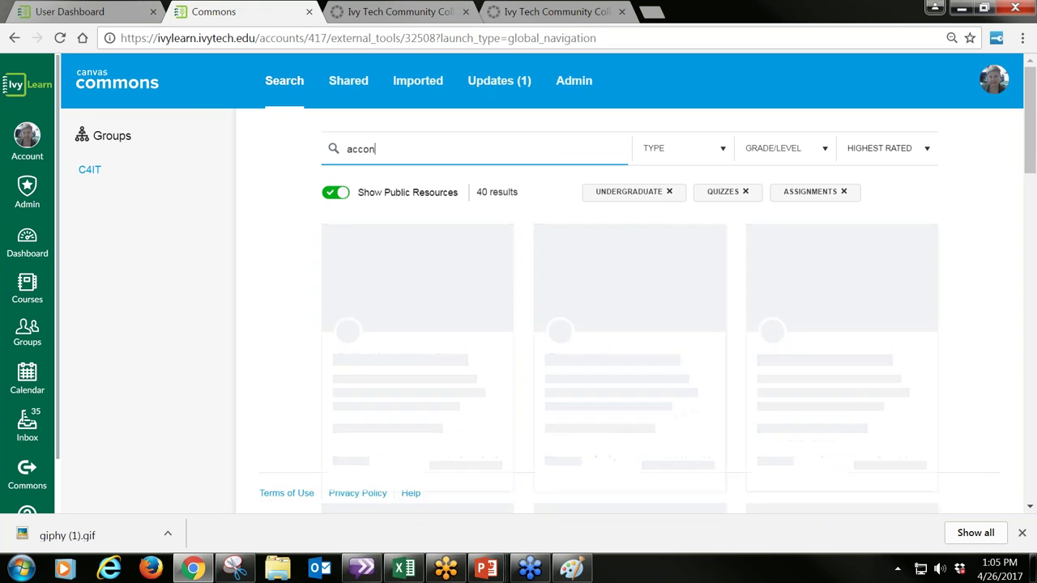
key(BackSpace)
key(BackSpace)
key(BackSpace)
key(BackSpace)
key(BackSpace)
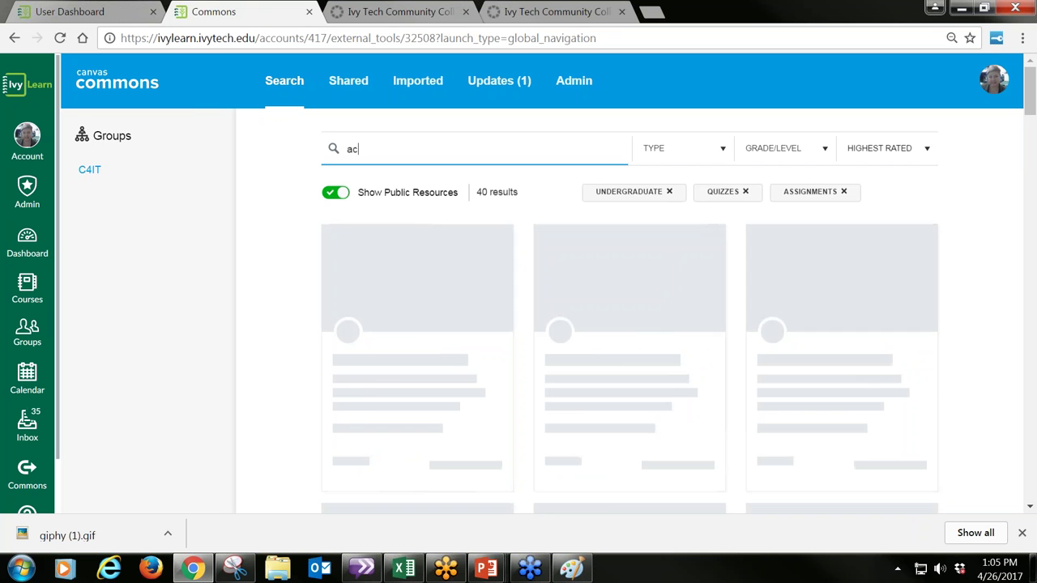
text(counting)
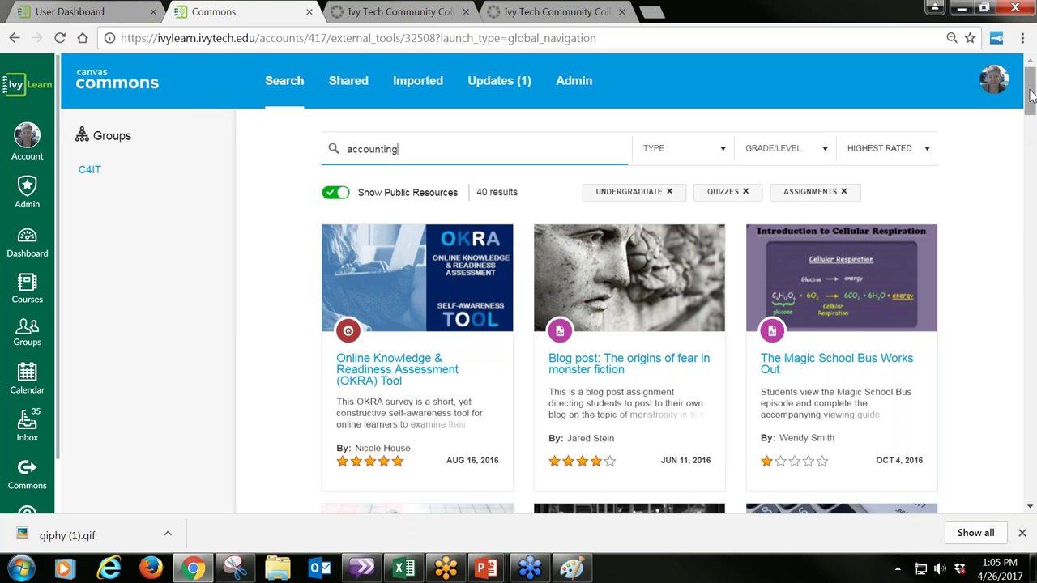
drag(1031, 96, 1031, 120)
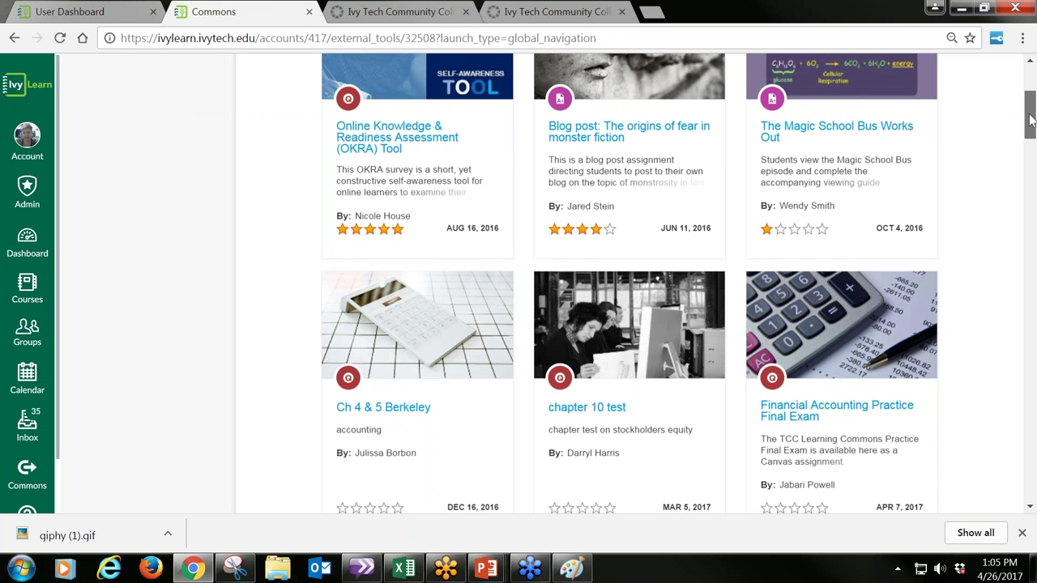
drag(1030, 121, 1032, 143)
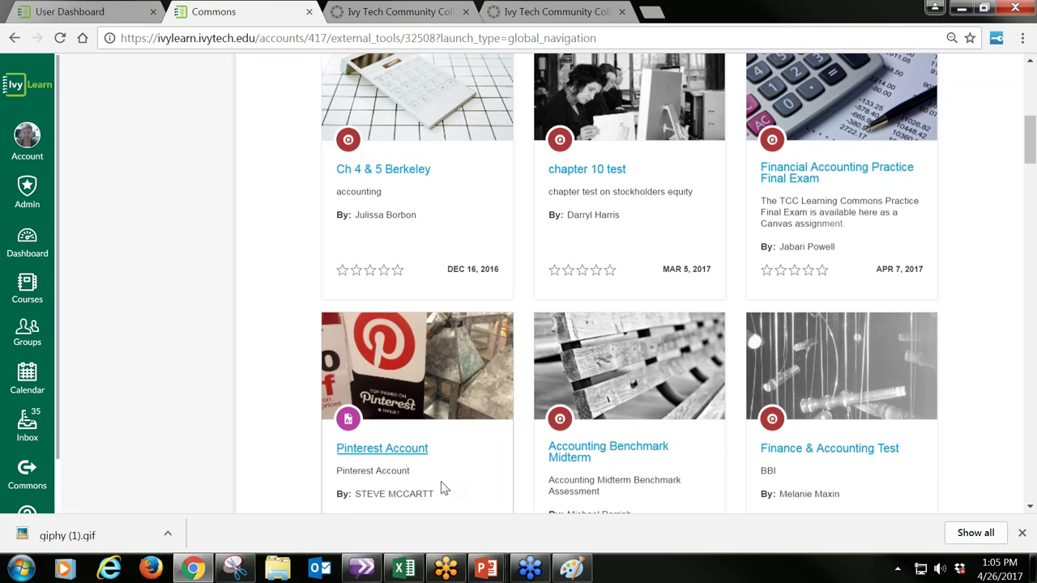
drag(1029, 145, 1029, 174)
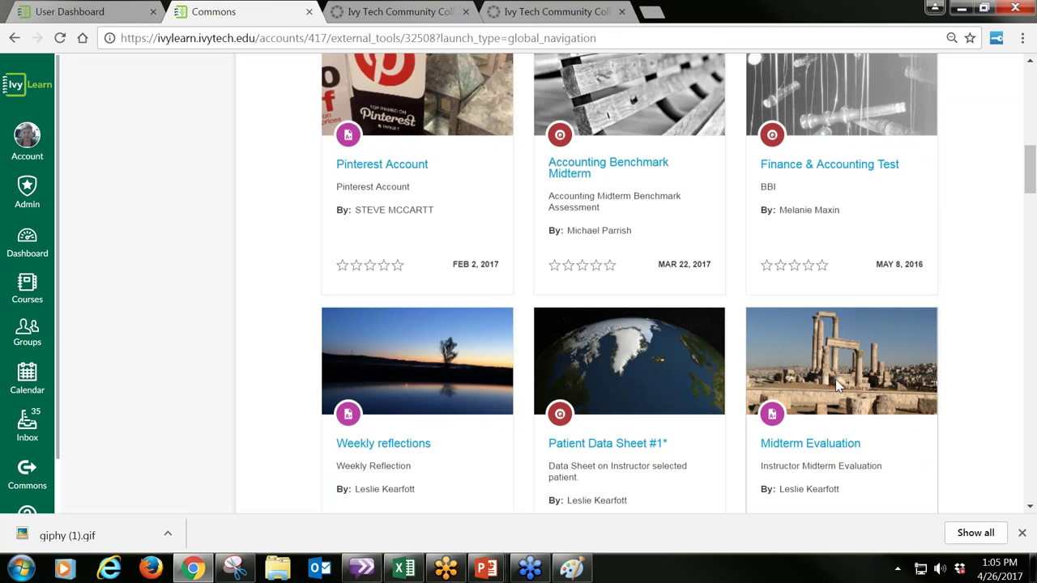
drag(1032, 171, 1023, 71)
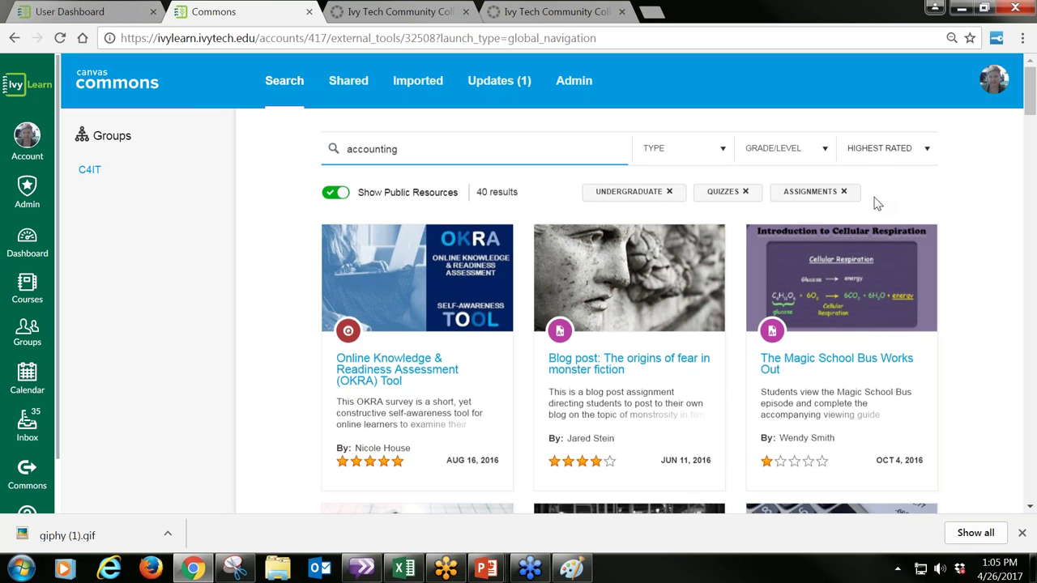
Remove the Quizzes filter from the accounting search
click(745, 192)
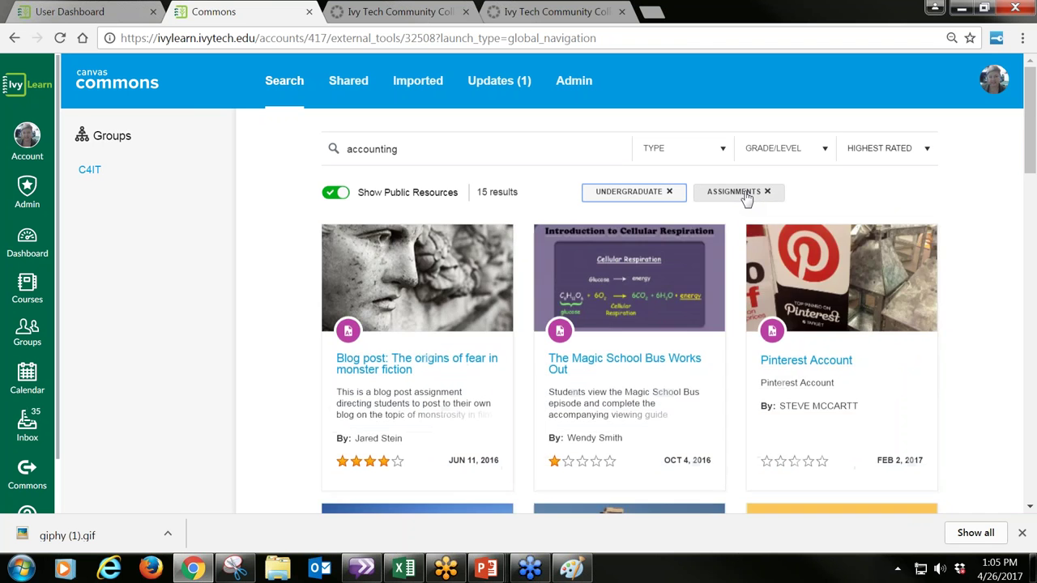